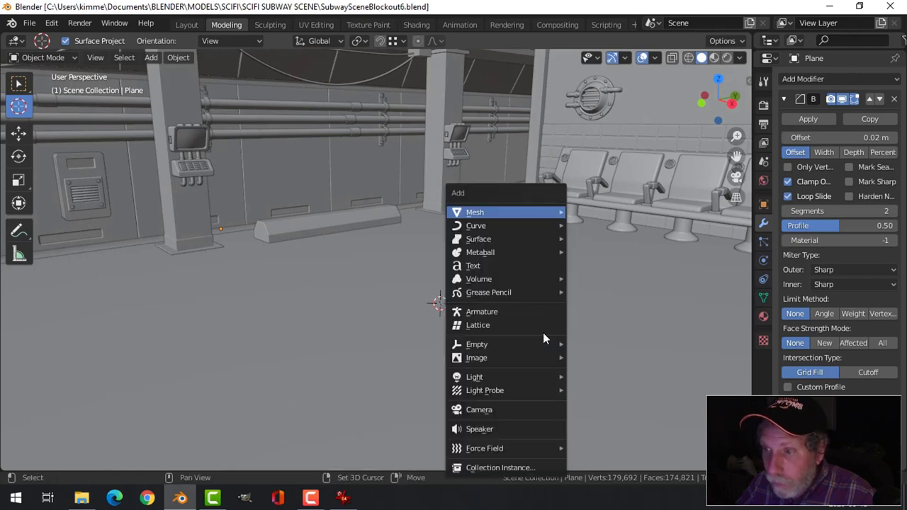
# Add a 2 m cube on the open floor and raise it about 1.32 m along Z so it stands above the floor
pyautogui.moveTo(536, 212)
pyautogui.click(593, 226)
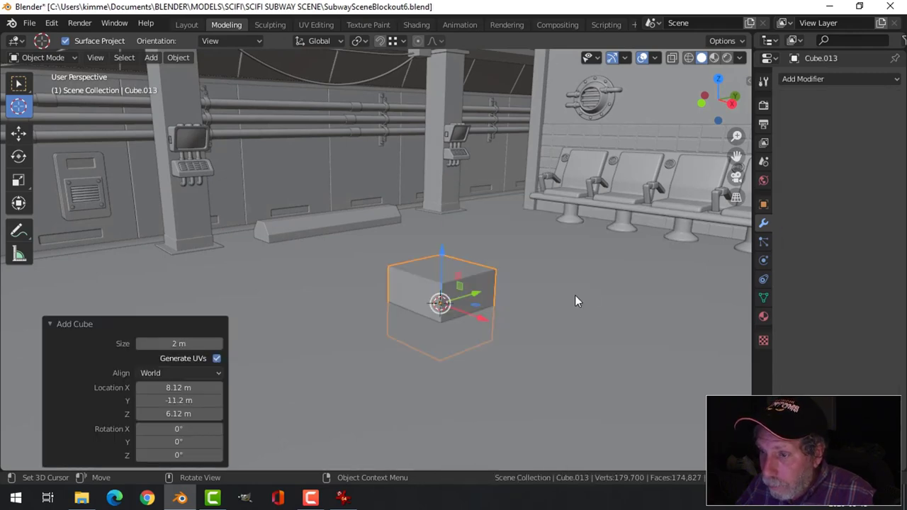
pyautogui.scroll(2, 473, 295)
pyautogui.moveTo(444, 245); pyautogui.dragTo(448, 200)
pyautogui.moveTo(454, 206); pyautogui.dragTo(536, 255, button='middle')
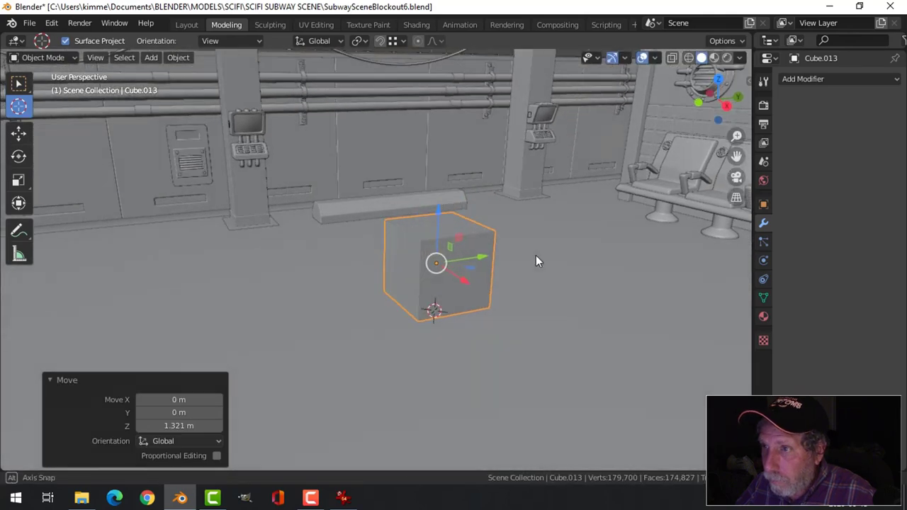
# Scale the cube's mesh uniformly to about 0.51, and stretch it along Y to about 1.7 times to form a box
pyautogui.press('Tab')
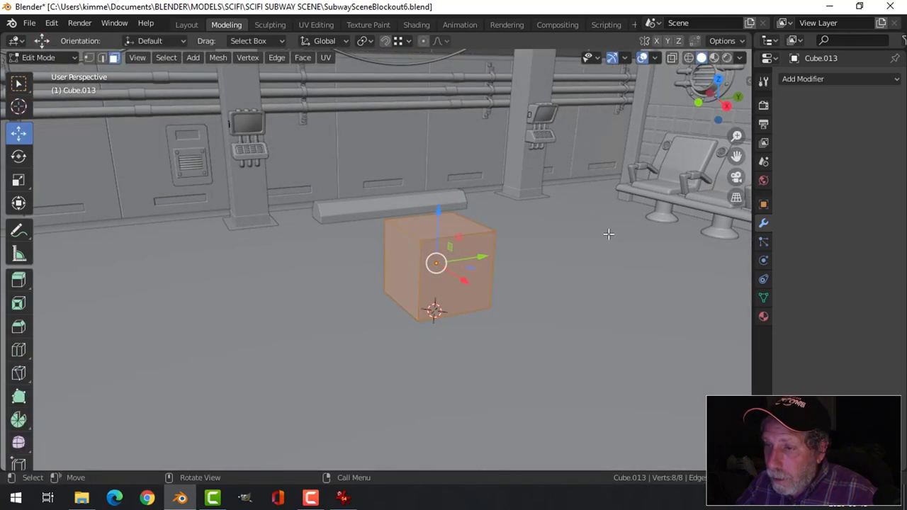
pyautogui.press('s')
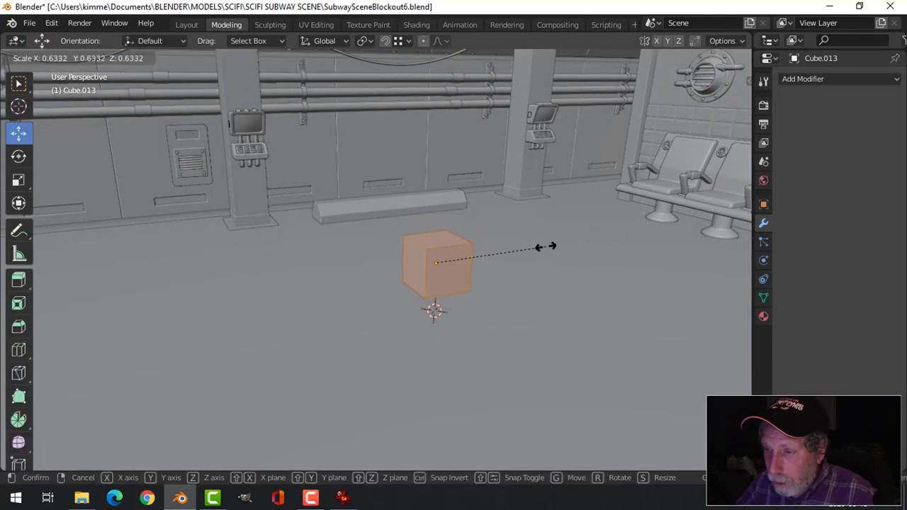
pyautogui.click(540, 259)
pyautogui.moveTo(553, 262); pyautogui.dragTo(523, 265, button='middle')
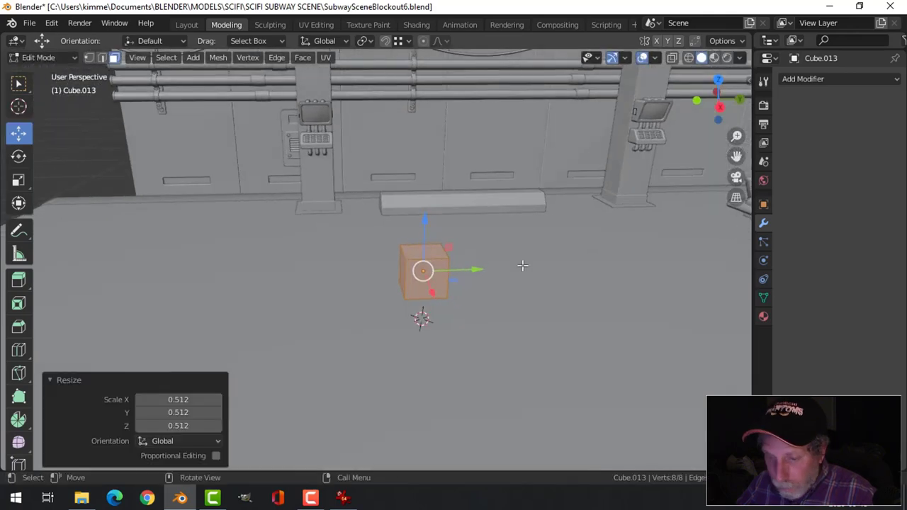
pyautogui.press('s')
pyautogui.press('y')
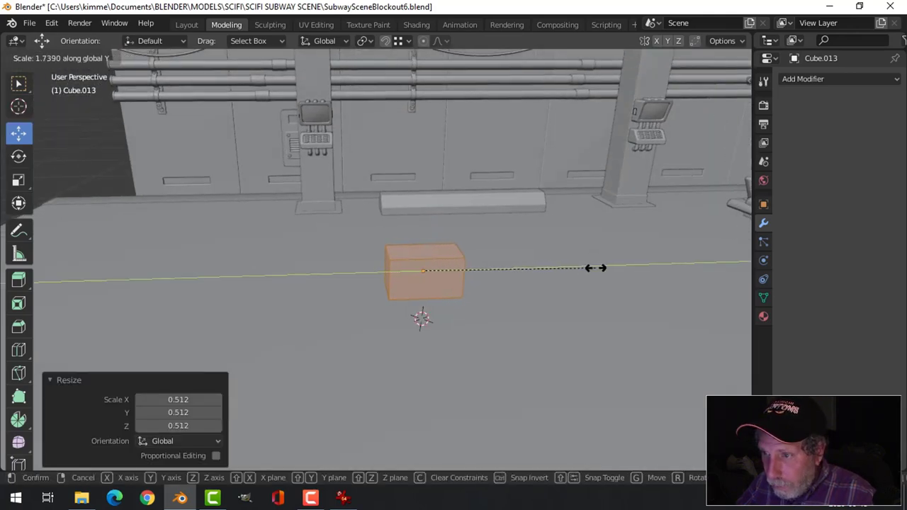
pyautogui.click(607, 268)
pyautogui.moveTo(536, 300)
pyautogui.mouseDown(button='middle')
pyautogui.moveTo(624, 284)
pyautogui.moveTo(529, 307)
pyautogui.mouseUp(button='middle')
# Bevel the box's four lengthwise edges about 0.18 m wide with 5 segments to round them
pyautogui.click(528, 307)
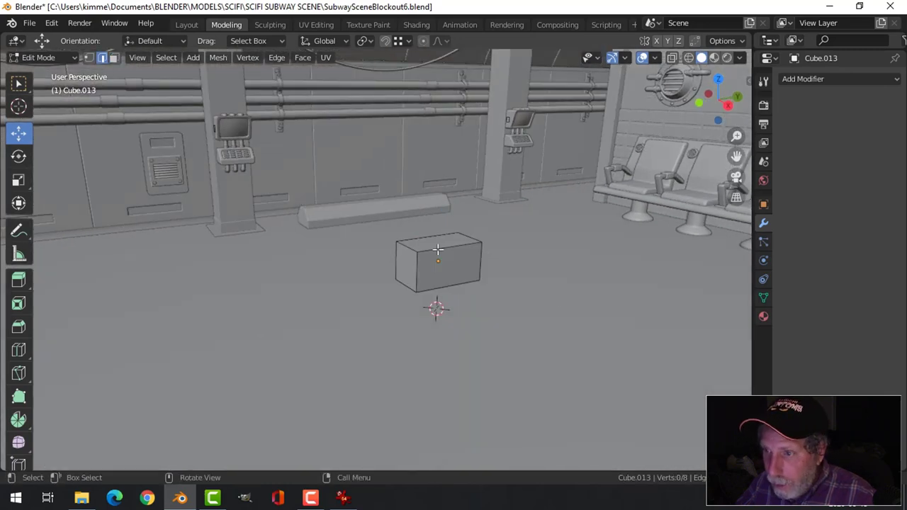
pyautogui.moveTo(442, 283); pyautogui.dragTo(499, 289, button='middle')
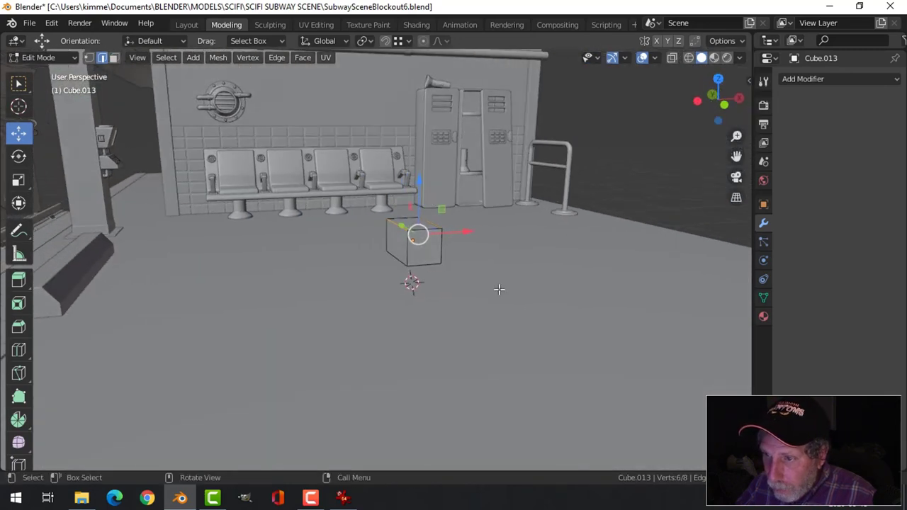
pyautogui.press('a')
pyautogui.moveTo(400, 258); pyautogui.dragTo(541, 285, button='middle')
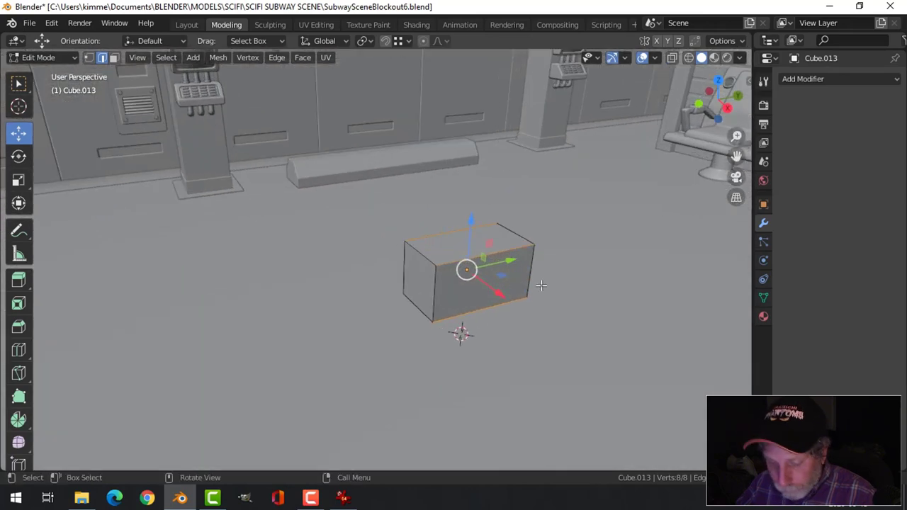
pyautogui.hotkey('ctrl', 'b')
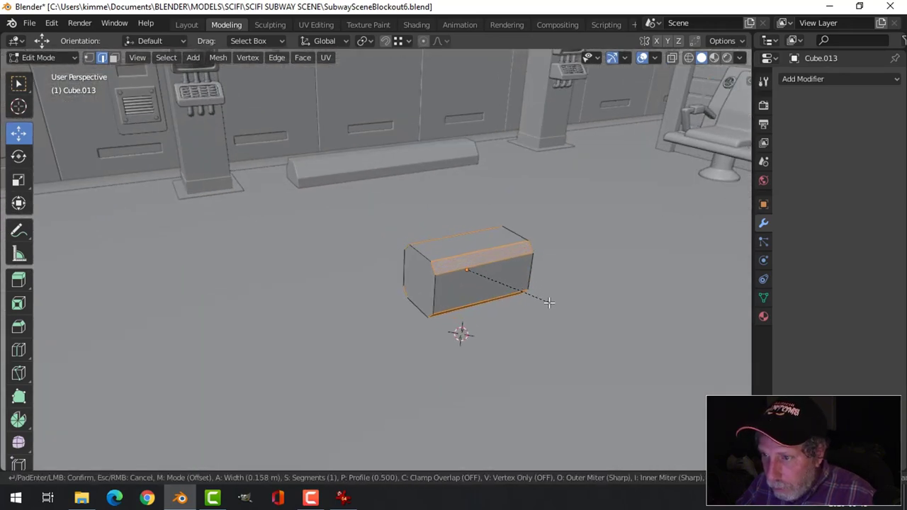
pyautogui.scroll(2, 550, 304)
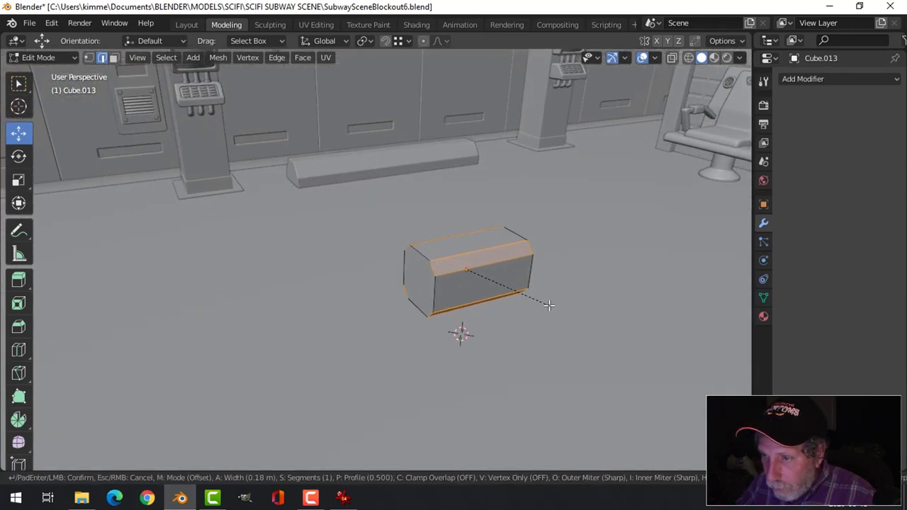
pyautogui.click(550, 305)
pyautogui.hotkey('alt', 'a')
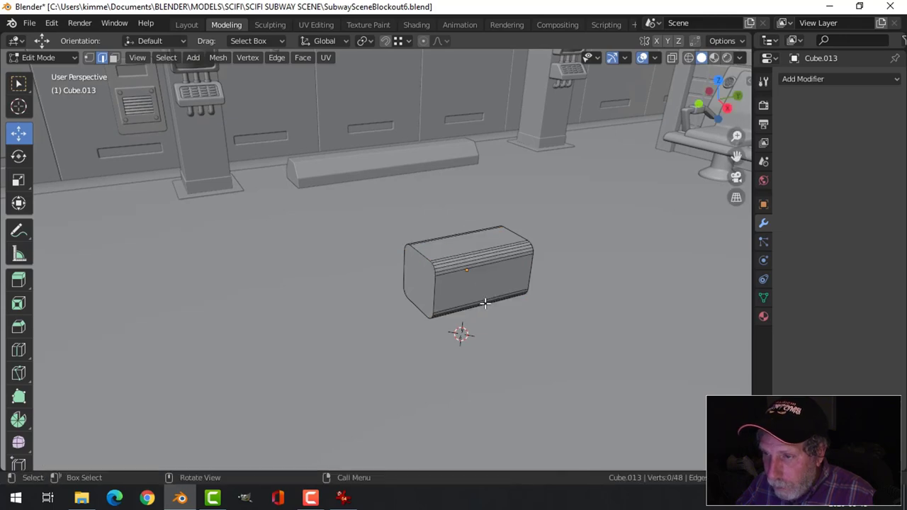
# Delete the faces at both ends of the rounded box to leave an open tube
pyautogui.moveTo(524, 305); pyautogui.dragTo(513, 290, button='middle')
pyautogui.click(429, 272)
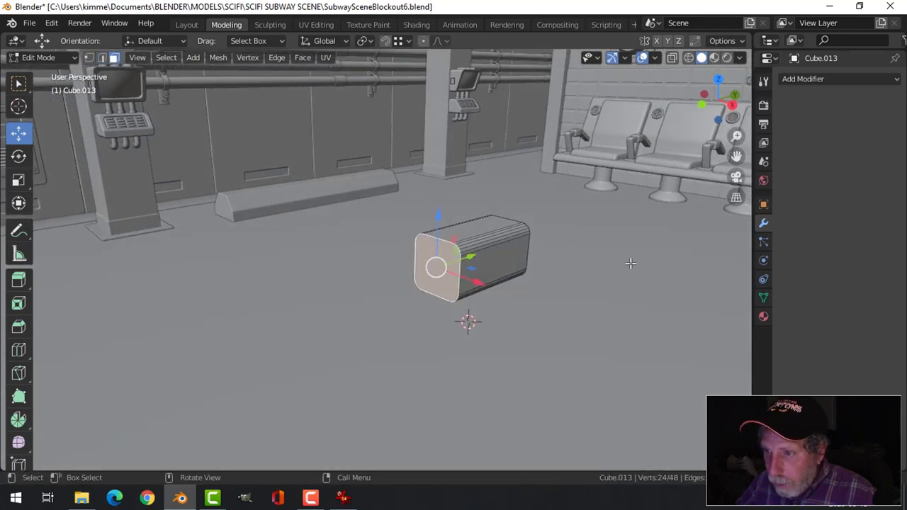
pyautogui.moveTo(630, 263); pyautogui.dragTo(506, 284, button='middle')
pyautogui.keyDown('shift'); pyautogui.click(448, 325); pyautogui.keyUp('shift')
pyautogui.press('x')
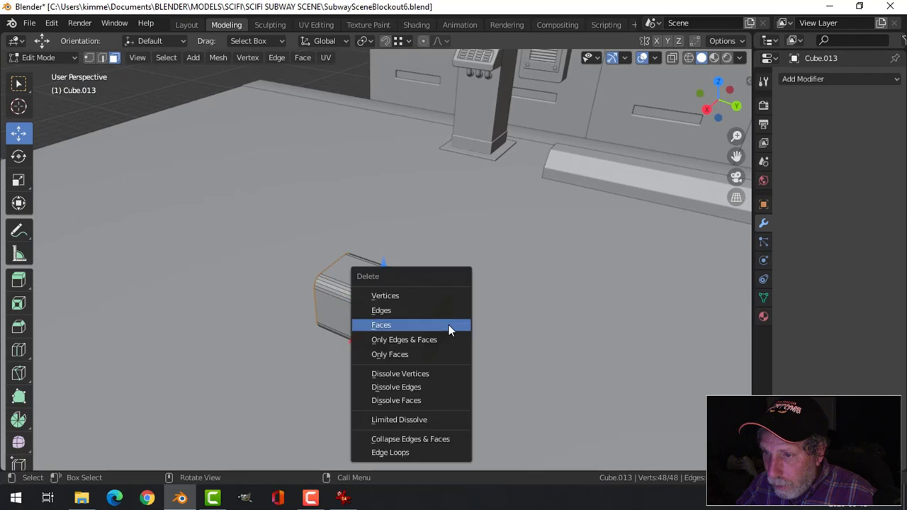
pyautogui.click(448, 326)
# Extrude all the tube's faces in place and shrink them inward about 0.065 m to give the walls thickness
pyautogui.moveTo(447, 326); pyautogui.dragTo(526, 324, button='middle')
pyautogui.press('a')
pyautogui.press('e')
pyautogui.rightClick(542, 323)
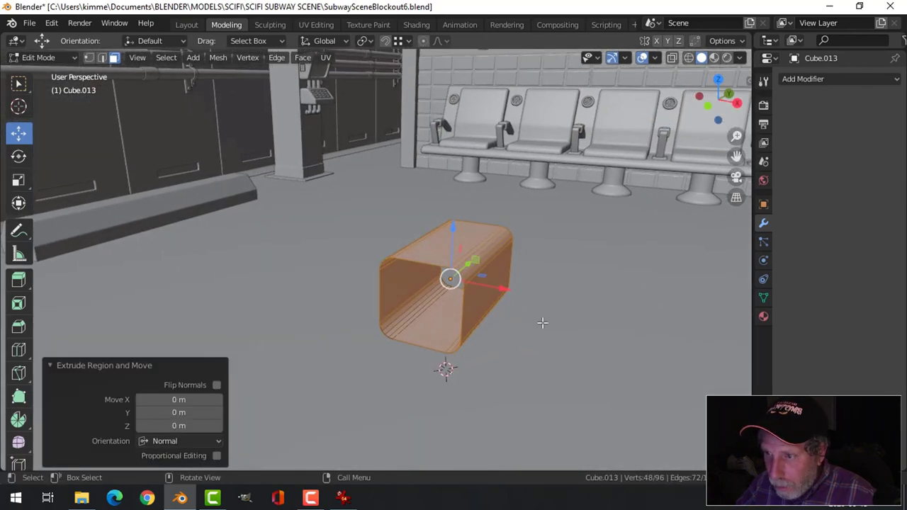
pyautogui.hotkey('alt', 's')
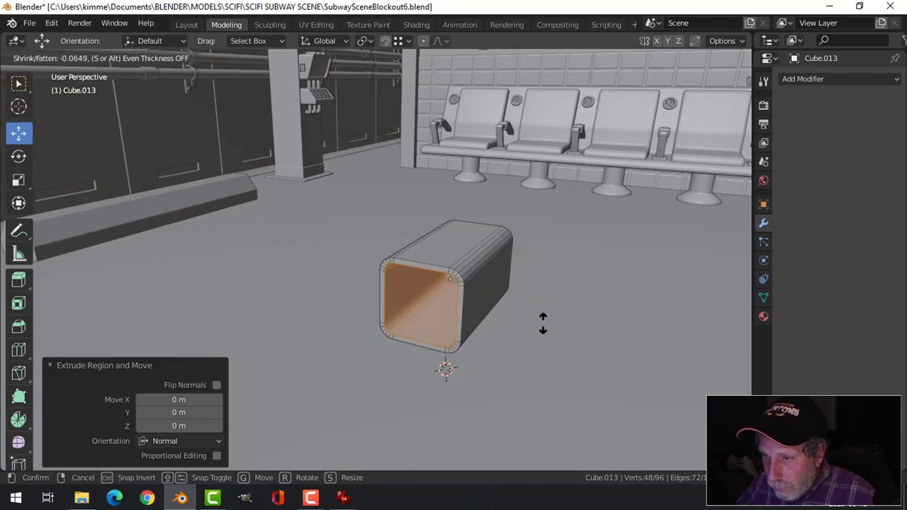
pyautogui.click(546, 320)
pyautogui.hotkey('alt', 'a')
# Bevel the rim edge loops at both open ends of the tube about 0.009 m wide with 5 segments
pyautogui.moveTo(557, 314); pyautogui.dragTo(454, 291, button='middle')
pyautogui.press('2')
pyautogui.scroll(2, 450, 312)
pyautogui.keyDown('alt'); pyautogui.click(457, 298); pyautogui.keyUp('alt')
pyautogui.keyDown('alt'); pyautogui.keyDown('shift'); pyautogui.click(441, 311); pyautogui.keyUp('shift'); pyautogui.keyUp('alt')
pyautogui.keyDown('alt'); pyautogui.keyDown('shift'); pyautogui.click(461, 307); pyautogui.keyUp('shift'); pyautogui.keyUp('alt')
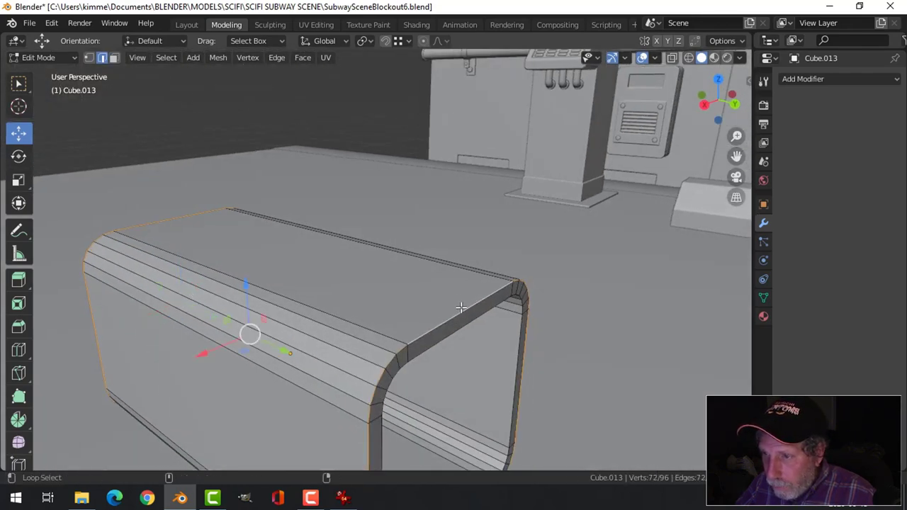
pyautogui.moveTo(481, 322); pyautogui.dragTo(530, 311, button='middle')
pyautogui.hotkey('ctrl', 'b')
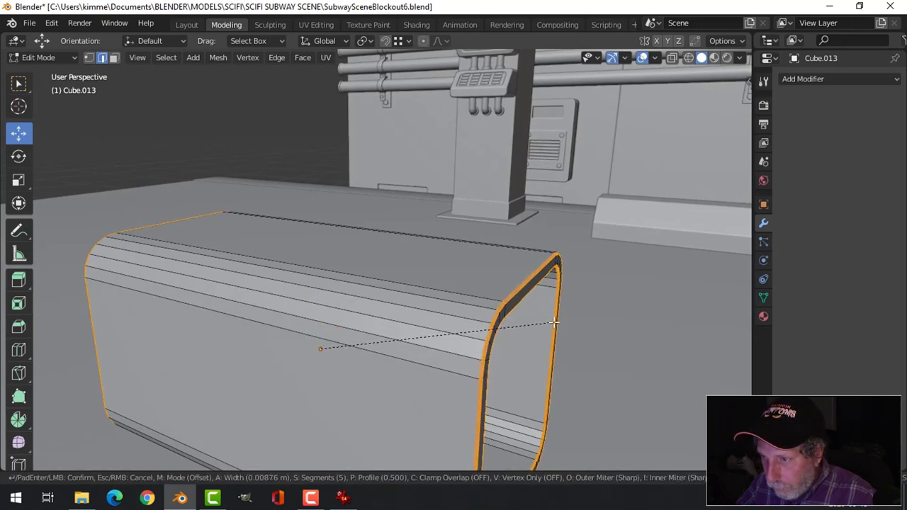
pyautogui.click(554, 323)
# Return to Object Mode and apply smooth shading to the tube
pyautogui.press('Tab')
pyautogui.rightClick(391, 309)
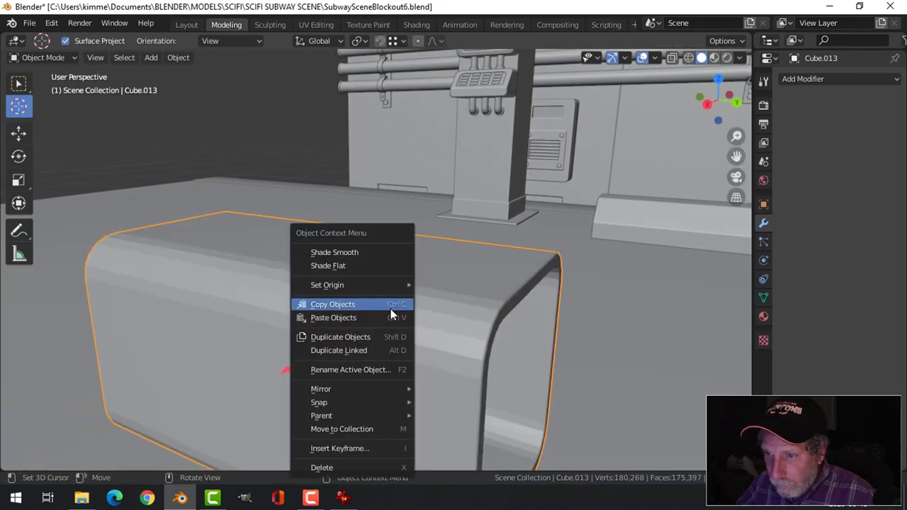
pyautogui.click(363, 252)
pyautogui.moveTo(415, 310)
pyautogui.mouseDown(button='middle')
pyautogui.moveTo(389, 326)
pyautogui.moveTo(468, 341)
pyautogui.moveTo(549, 338)
pyautogui.moveTo(425, 361)
pyautogui.moveTo(395, 341)
pyautogui.moveTo(523, 347)
pyautogui.moveTo(465, 334)
pyautogui.moveTo(482, 330)
pyautogui.moveTo(461, 347)
pyautogui.moveTo(458, 335)
pyautogui.mouseUp(button='middle')
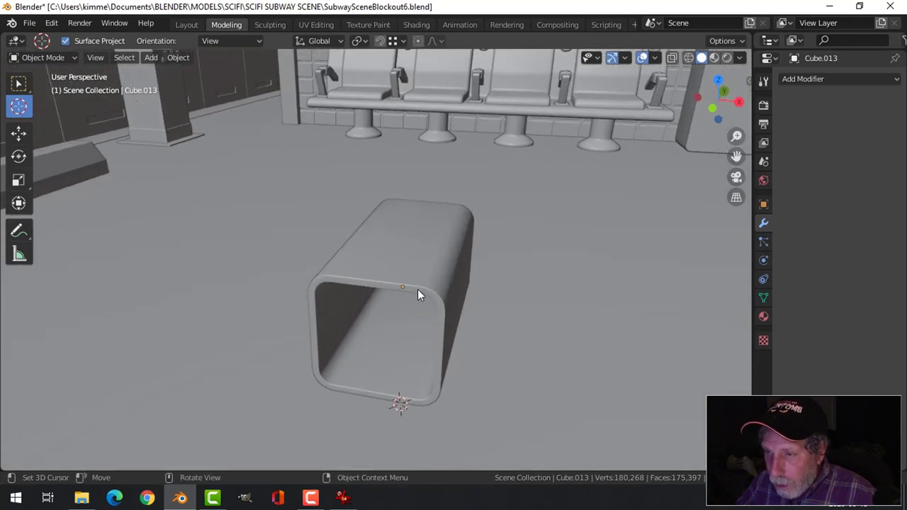
# Activate the Move tool, select the tube and set its origin to its geometry
pyautogui.moveTo(417, 290); pyautogui.dragTo(461, 327, button='middle')
pyautogui.click(348, 279)
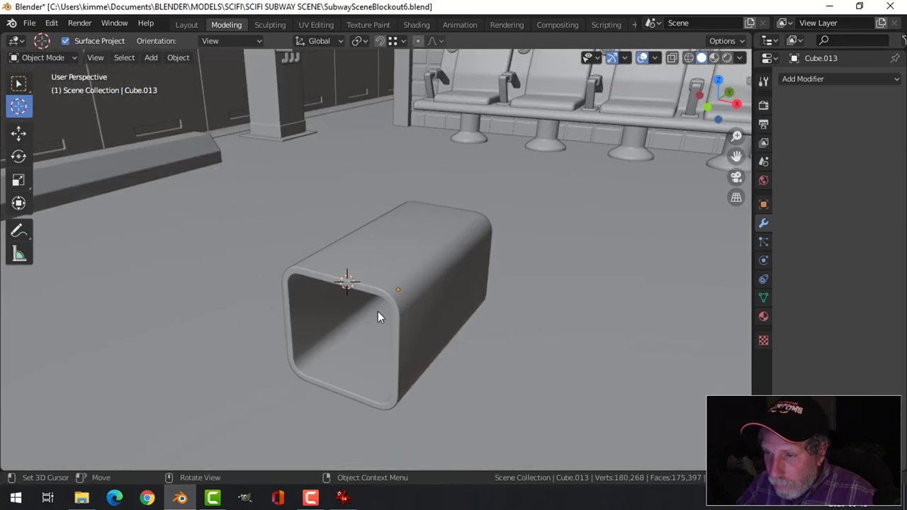
pyautogui.moveTo(378, 314); pyautogui.dragTo(429, 325, button='middle')
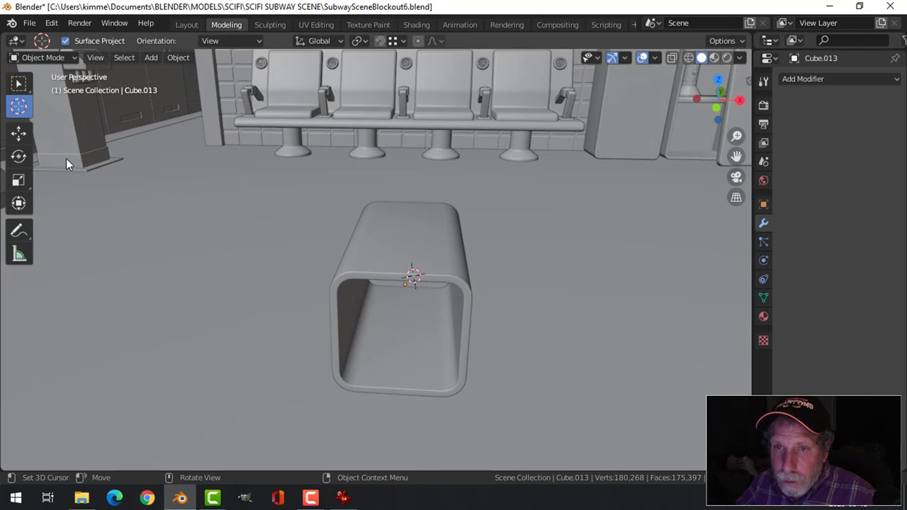
pyautogui.click(18, 134)
pyautogui.click(355, 234)
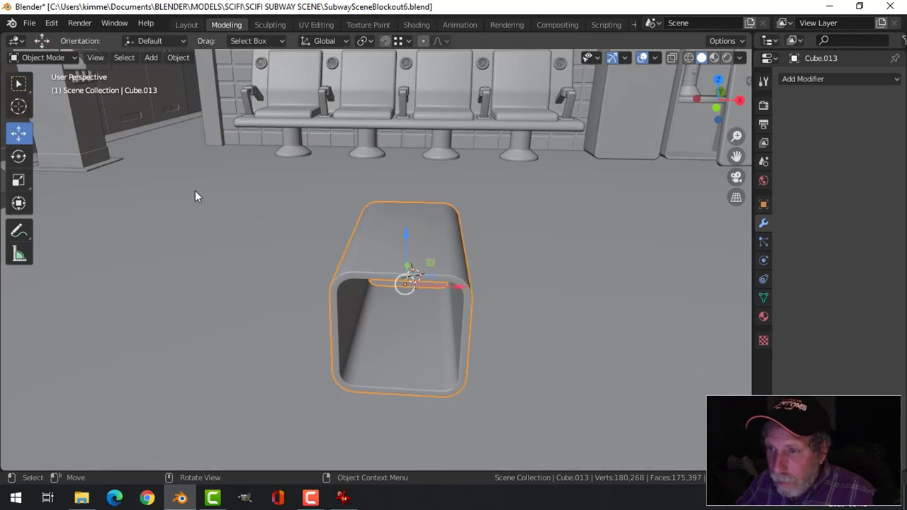
pyautogui.click(178, 58)
pyautogui.moveTo(199, 85)
pyautogui.click(324, 99)
pyautogui.moveTo(468, 241); pyautogui.dragTo(487, 245, button='middle')
# Snap the 3D cursor to the centre of the inner edge loop at the tube's front opening
pyautogui.press('Tab')
pyautogui.scroll(2, 446, 263)
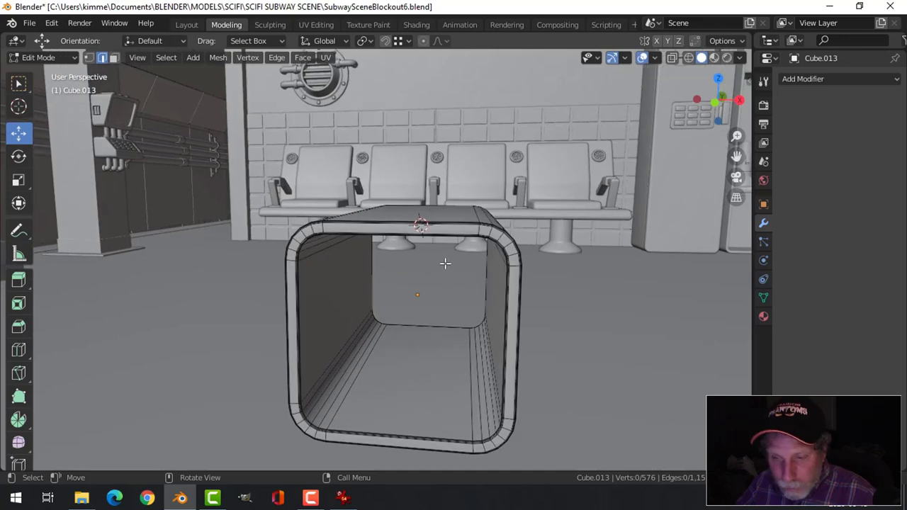
pyautogui.keyDown('alt'); pyautogui.click(408, 234); pyautogui.keyUp('alt')
pyautogui.moveTo(408, 234); pyautogui.dragTo(479, 266, button='middle')
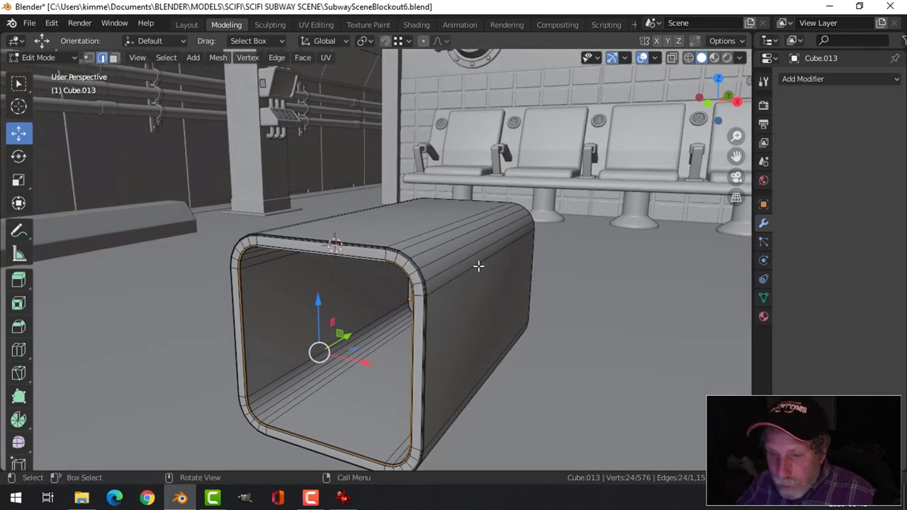
pyautogui.hotkey('shift', 's')
pyautogui.click(484, 330)
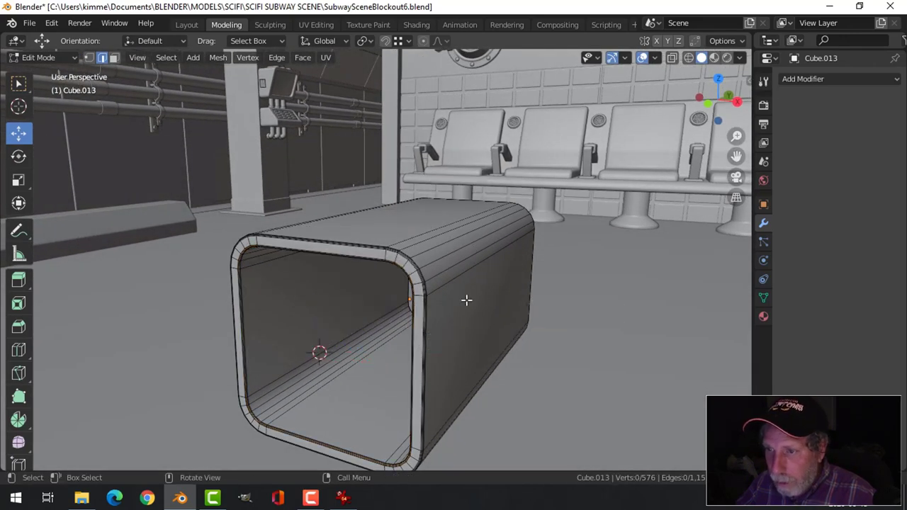
pyautogui.press('Tab')
# Add a plane at the 3D cursor and rotate its mesh 90° about X so it stands across the tube's opening
pyautogui.scroll(-2, 466, 300)
pyautogui.scroll(-2, 440, 309)
pyautogui.moveTo(419, 314); pyautogui.dragTo(482, 320, button='middle')
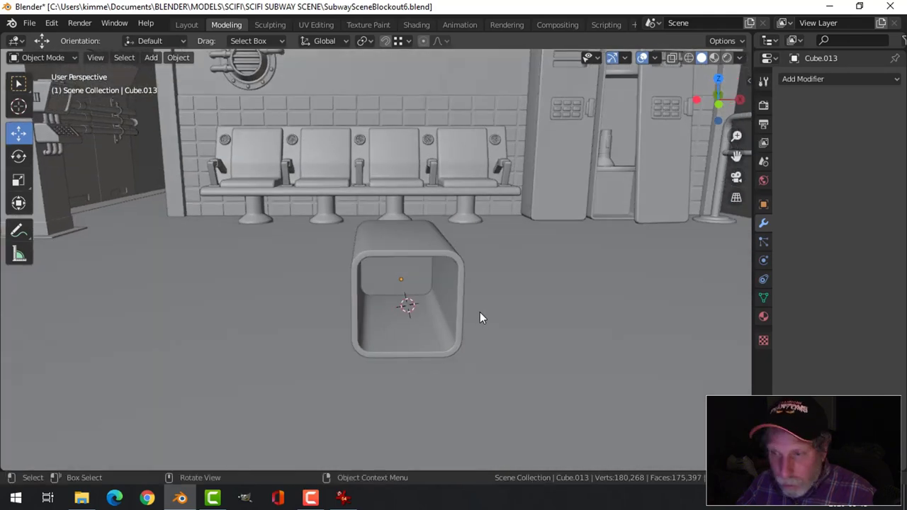
pyautogui.hotkey('shift', 'a')
pyautogui.moveTo(476, 212)
pyautogui.click(538, 213)
pyautogui.moveTo(539, 213); pyautogui.dragTo(492, 274, button='middle')
pyautogui.press('Tab')
pyautogui.write('r')
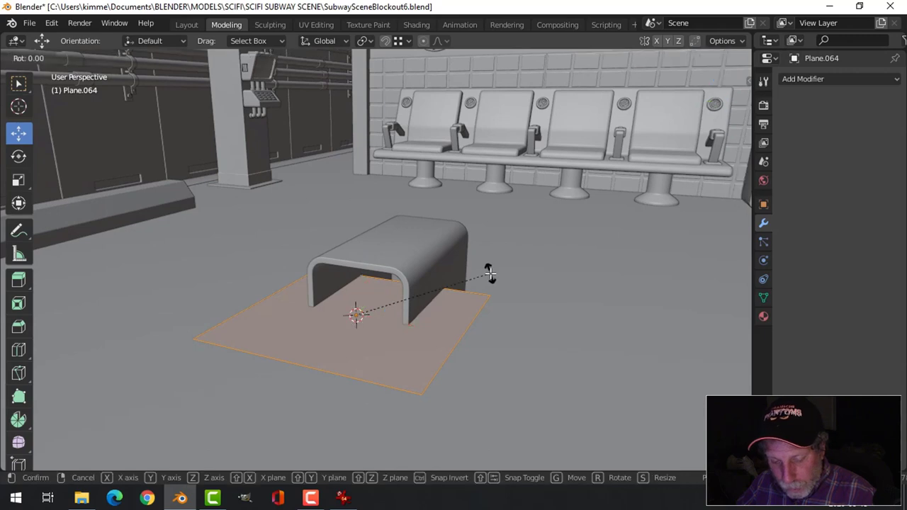
pyautogui.write('x90')
pyautogui.press('Return')
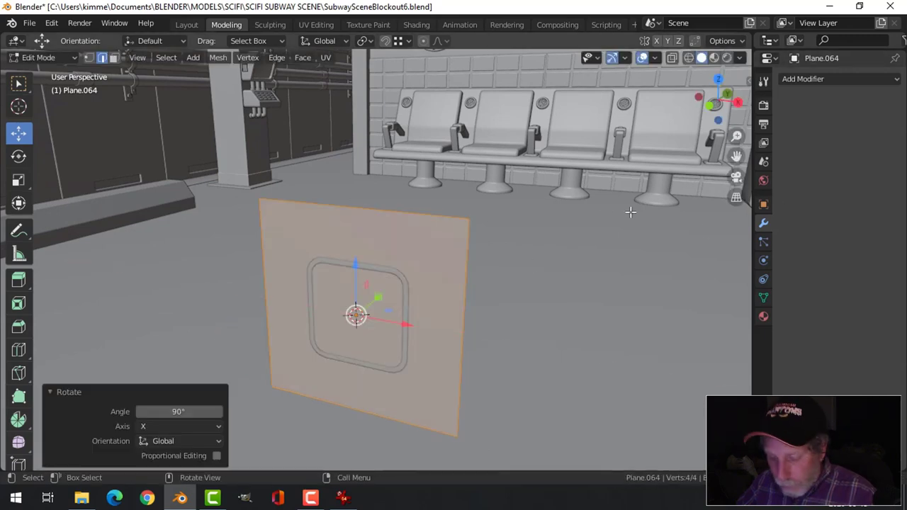
# Turn on the Screencast Keys display for the viewport
pyautogui.press('n')
pyautogui.click(743, 181)
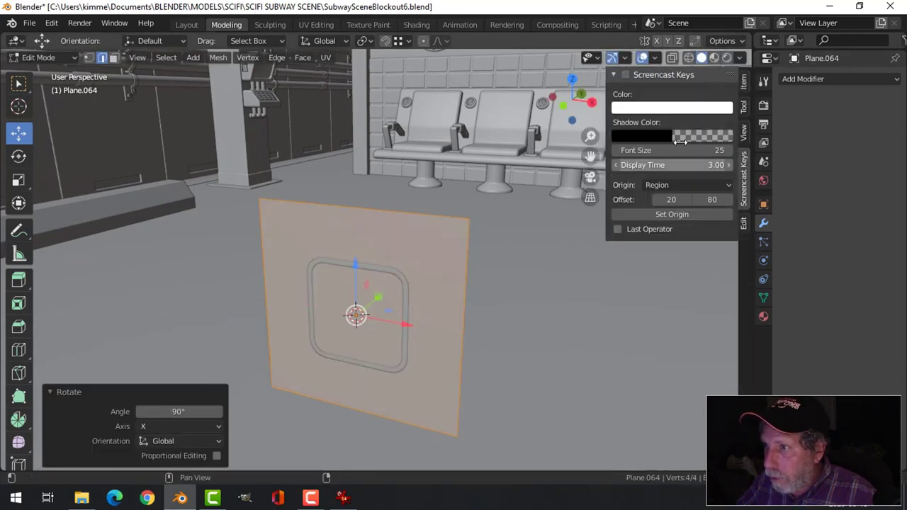
pyautogui.press('n')
# Scale the plane to about 0.5 so it matches the size of the tube's front end
pyautogui.moveTo(537, 237); pyautogui.dragTo(538, 273, button='middle')
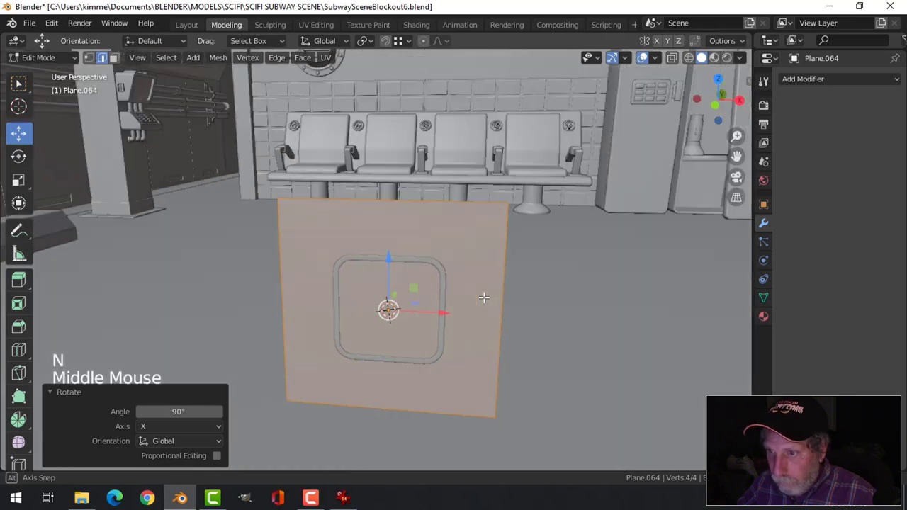
pyautogui.press('s')
pyautogui.click(474, 296)
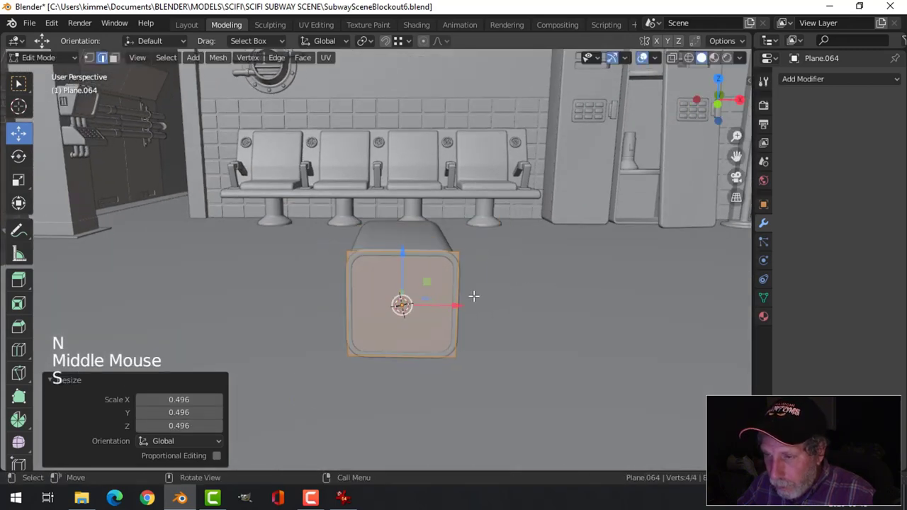
# Subdivide the plane four times with one cut each to make a fine square grid across the tube's opening
pyautogui.scroll(2, 474, 297)
pyautogui.rightClick(416, 152)
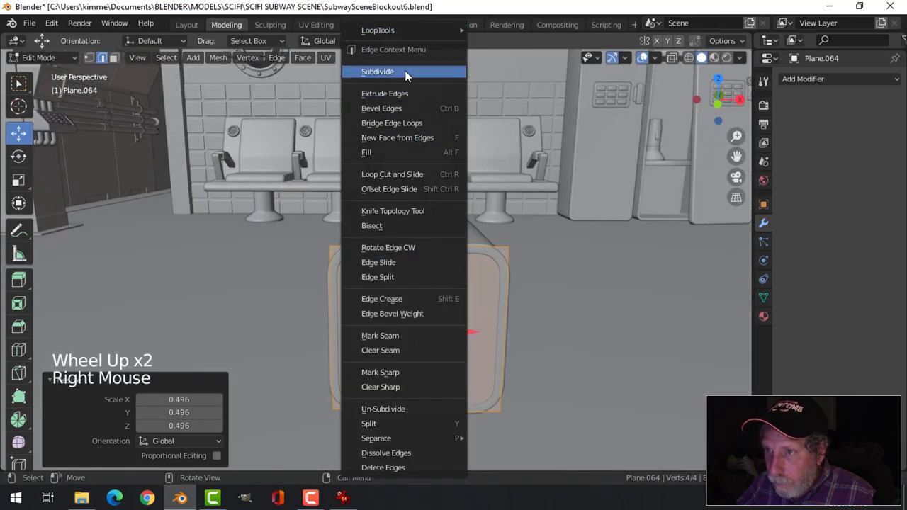
pyautogui.click(405, 70)
pyautogui.rightClick(415, 149)
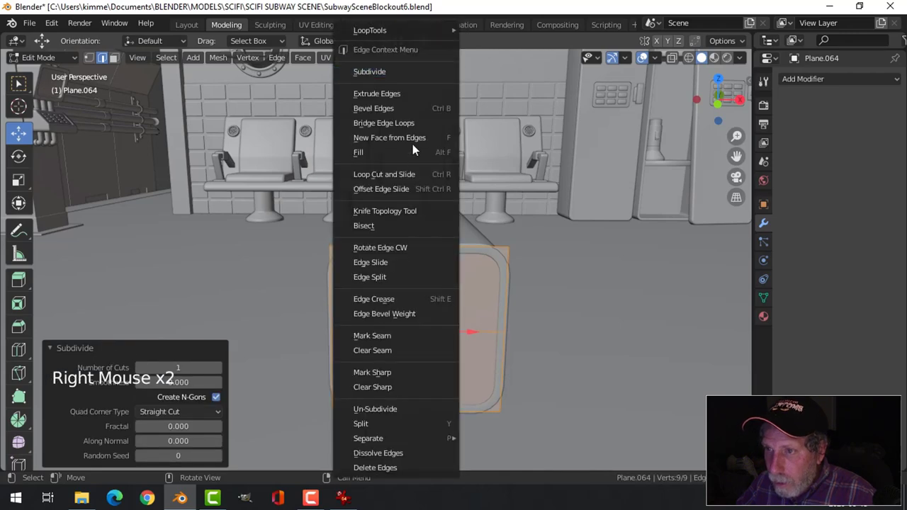
pyautogui.click(413, 72)
pyautogui.rightClick(418, 245)
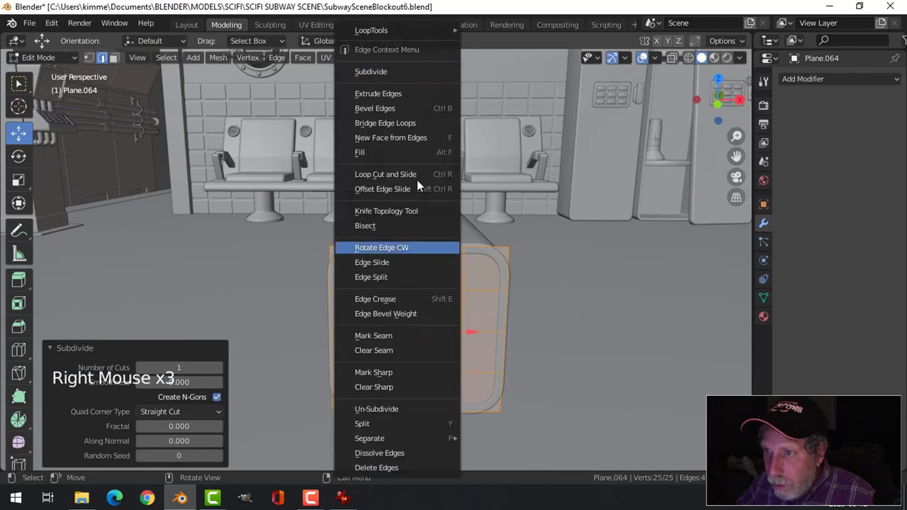
pyautogui.click(408, 72)
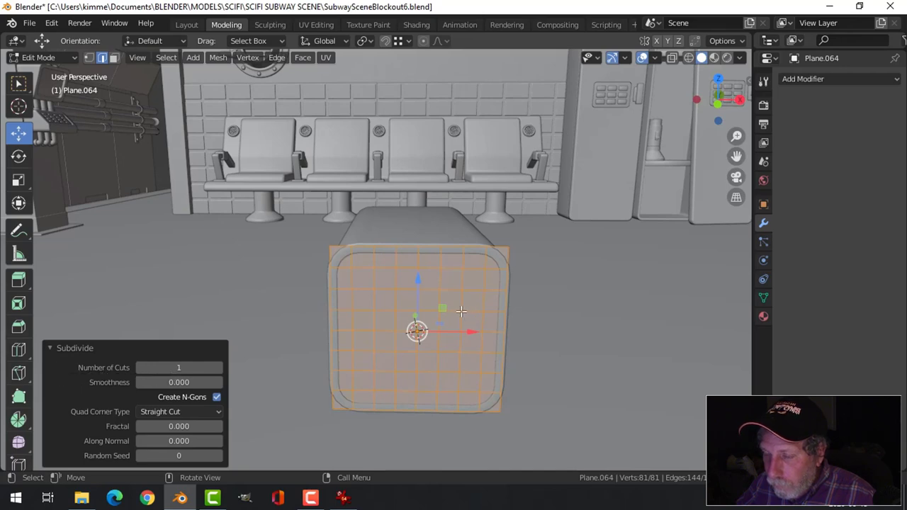
pyautogui.scroll(2, 461, 330)
pyautogui.moveTo(462, 330); pyautogui.dragTo(439, 294, button='middle')
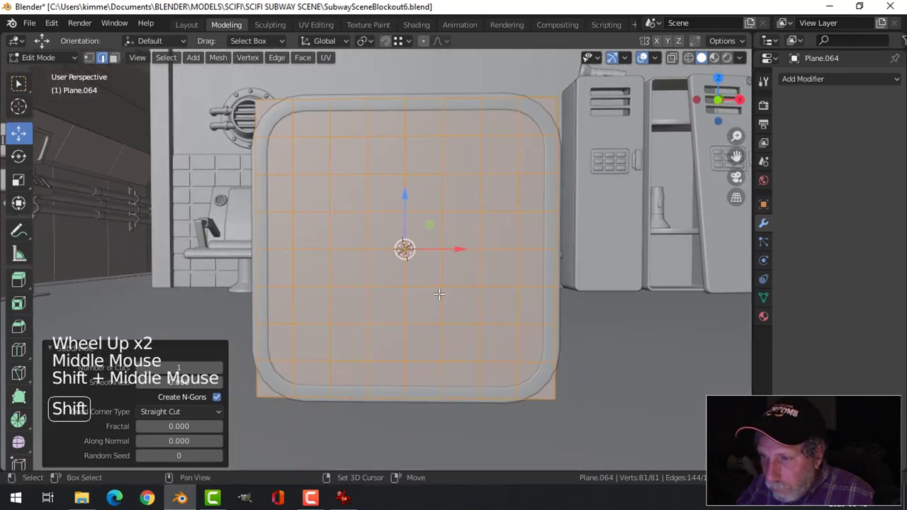
pyautogui.rightClick(420, 224)
pyautogui.click(389, 71)
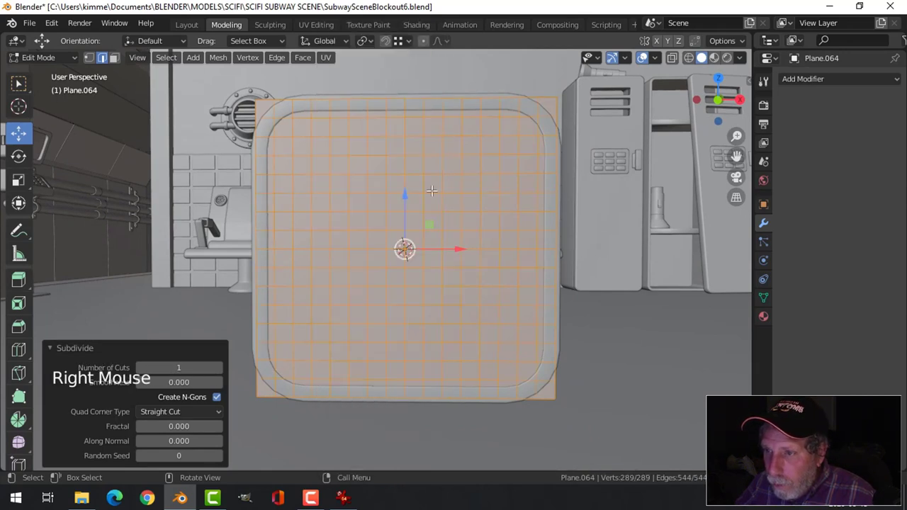
# Select the four faces at the grid's centre and grow the selection to an 8 × 8 block of faces
pyautogui.hotkey('alt', 'a')
pyautogui.scroll(2, 439, 244)
pyautogui.scroll(-3, 439, 244)
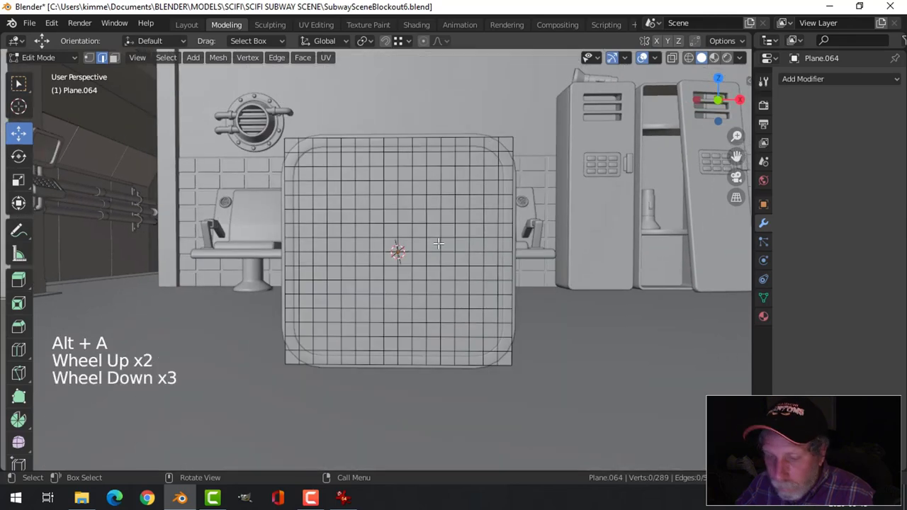
pyautogui.press('1')
pyautogui.scroll(1, 407, 251)
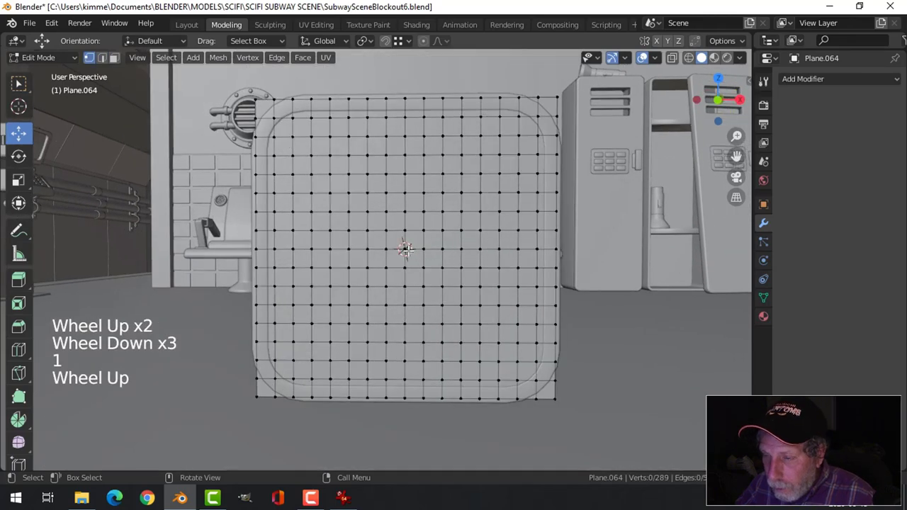
pyautogui.scroll(2, 408, 251)
pyautogui.press('3')
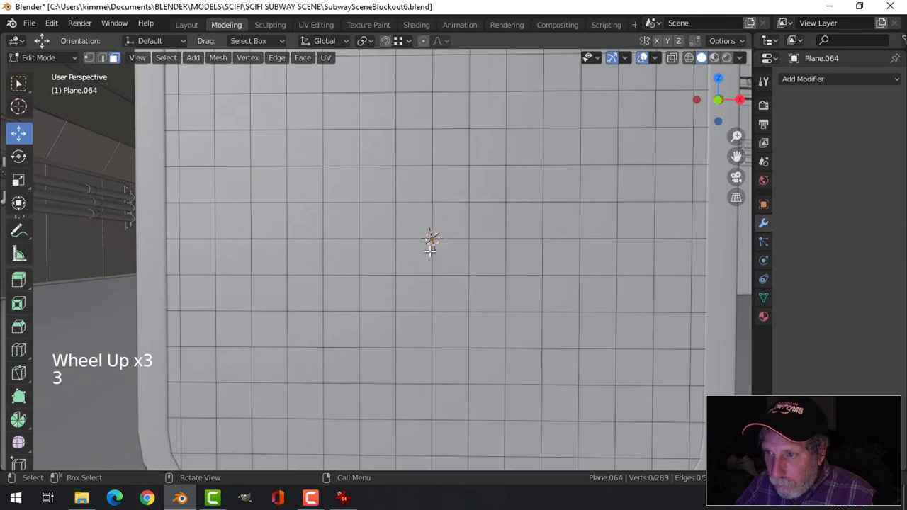
pyautogui.press('c')
pyautogui.click(435, 244)
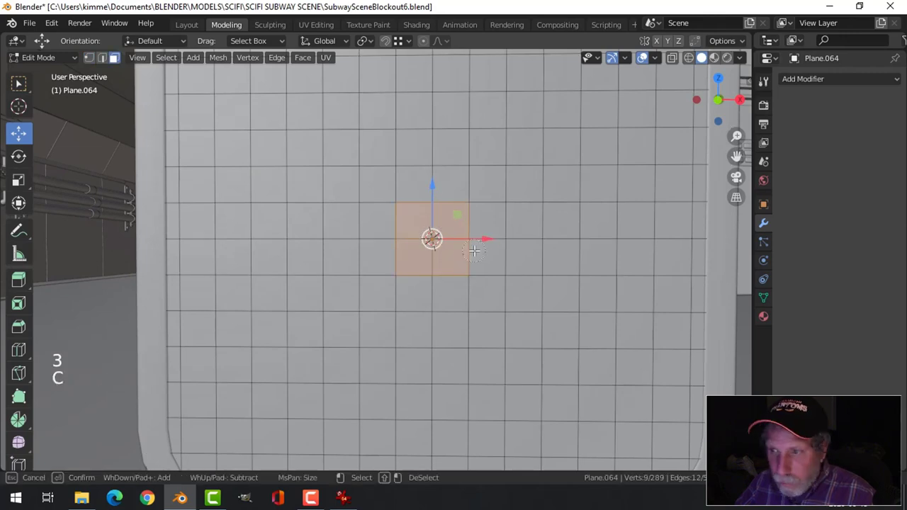
pyautogui.scroll(-4, 474, 250)
pyautogui.press('ctrl+KP_Add')
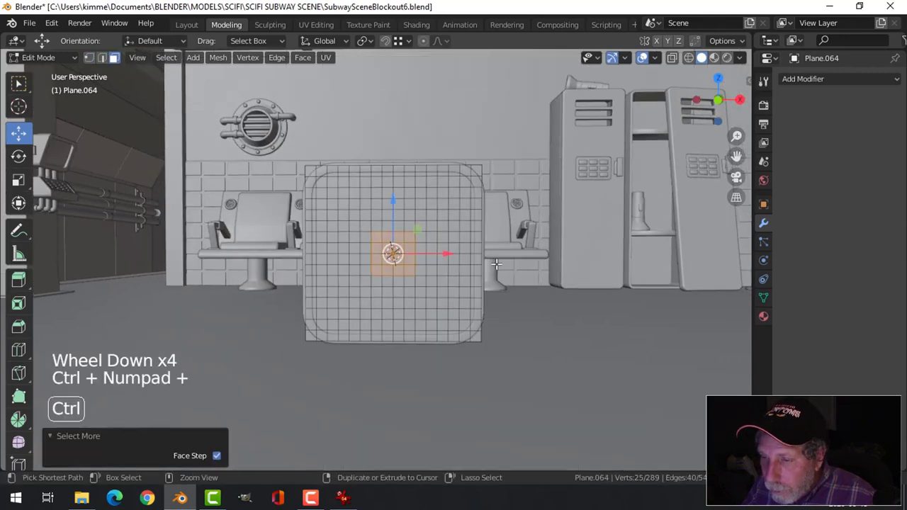
pyautogui.press('ctrl+KP_Add')
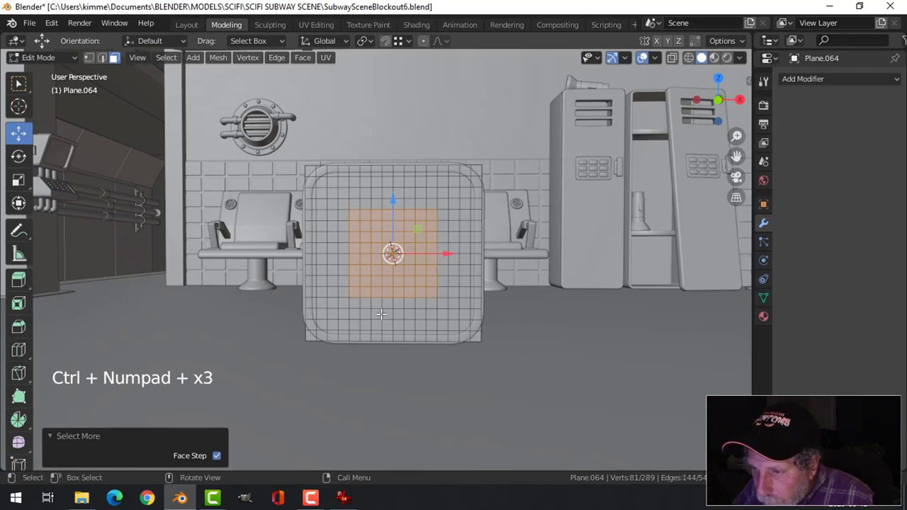
# Undo back to the smaller central face selection and grow it by one ring of faces
pyautogui.scroll(1, 429, 270)
pyautogui.moveTo(429, 270); pyautogui.dragTo(471, 234, button='middle')
pyautogui.hotkey('ctrl', 'z')
pyautogui.hotkey('ctrl', 'z')
pyautogui.hotkey('ctrl', 'z')
pyautogui.hotkey('ctrl', 'z')
pyautogui.hotkey('ctrl', 'z')
pyautogui.hotkey('ctrl', 'z')
pyautogui.hotkey('ctrl', 'z')
pyautogui.hotkey('ctrl', 'z')
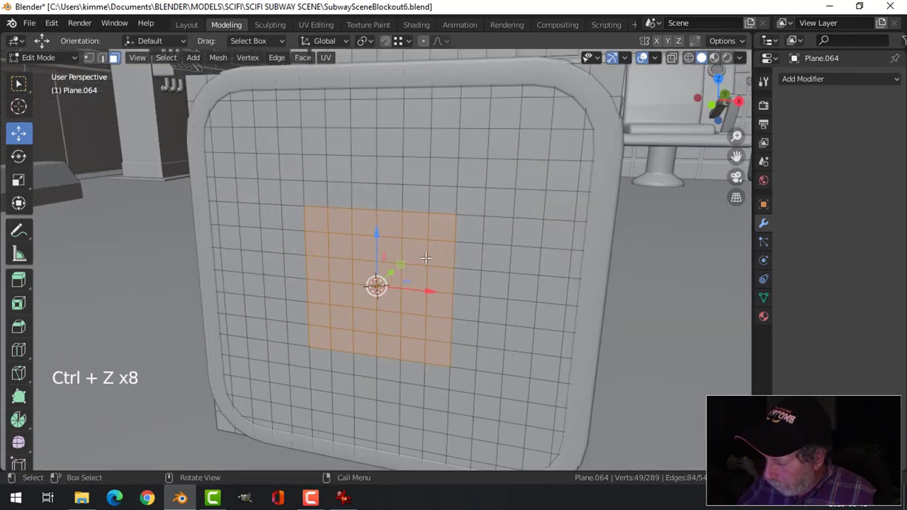
pyautogui.press('ctrl+KP_Add')
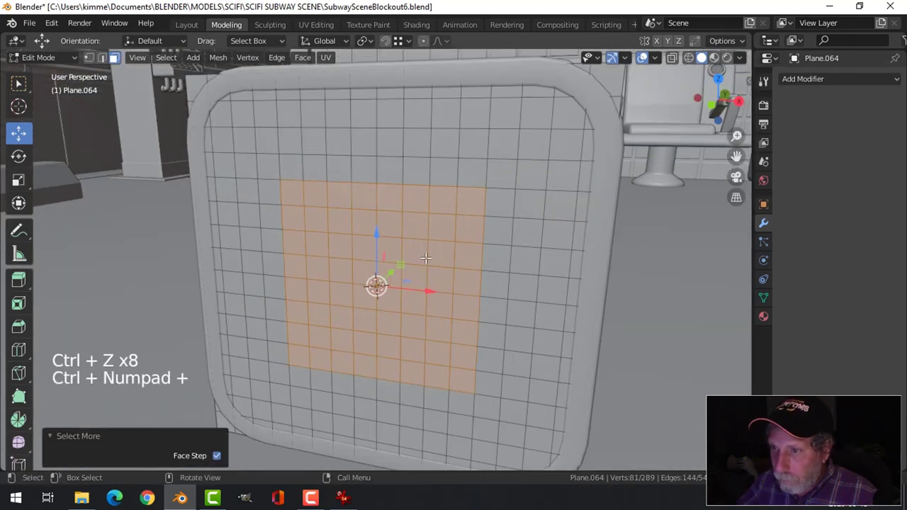
# Inset the selected central faces by about 0.012 m and shape them into a circle with LoopTools
pyautogui.scroll(-2, 473, 251)
pyautogui.moveTo(472, 252); pyautogui.dragTo(468, 246, button='middle')
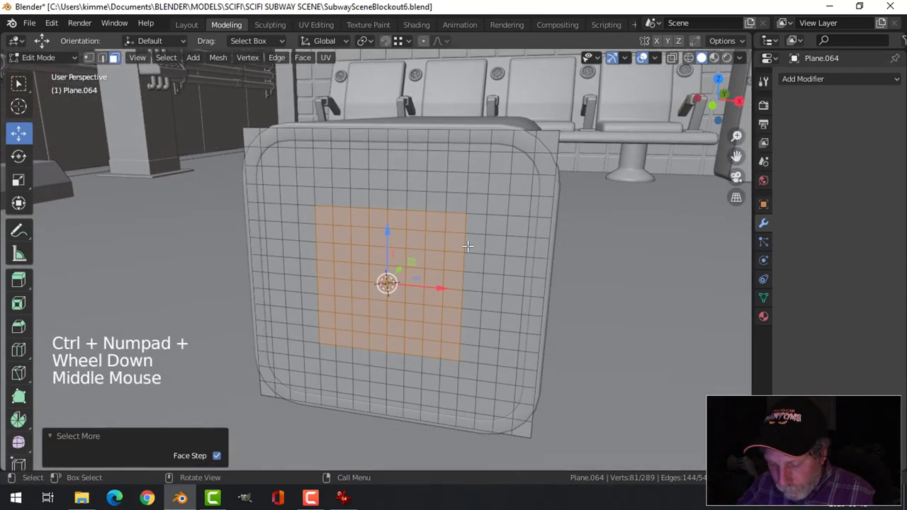
pyautogui.press('i')
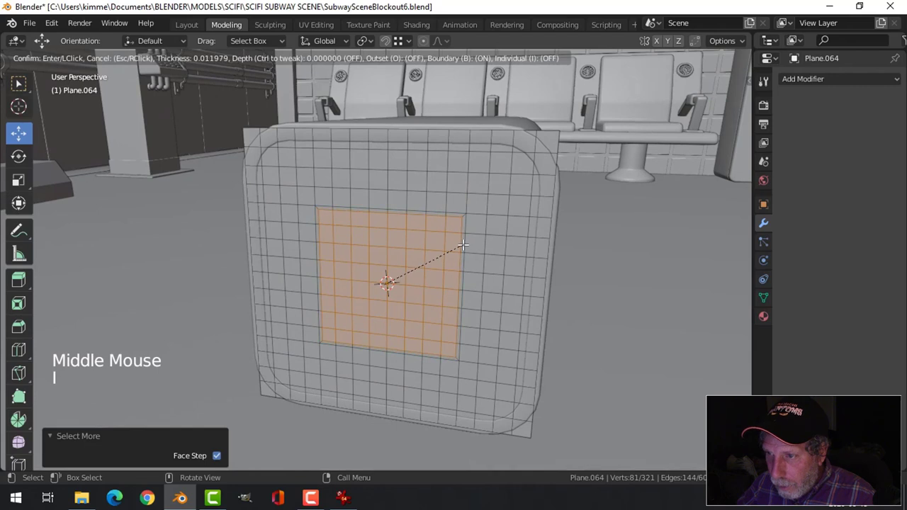
pyautogui.click(463, 244)
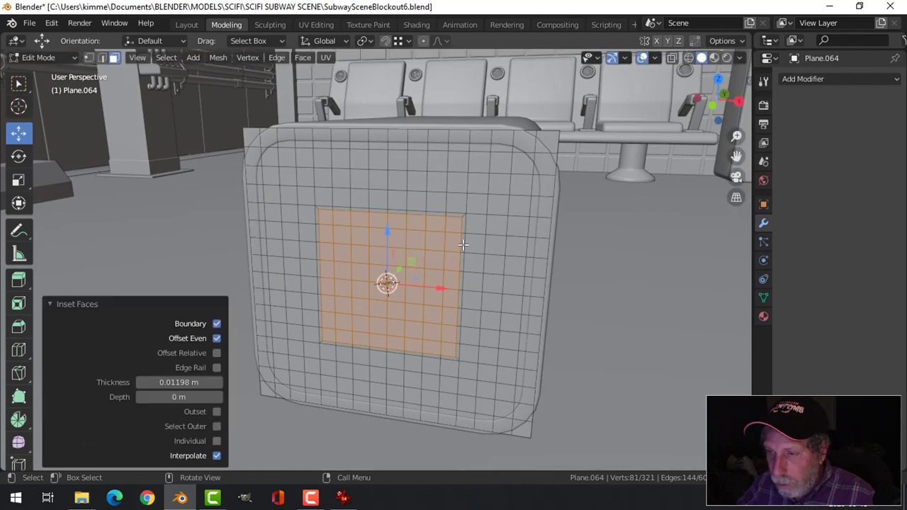
pyautogui.rightClick(463, 244)
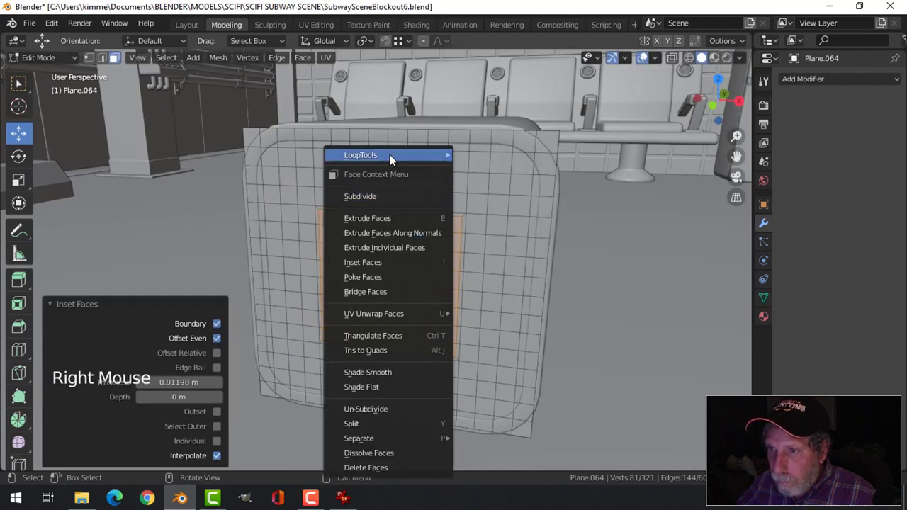
pyautogui.moveTo(390, 154)
pyautogui.click(482, 168)
# Scale the circular selection to about 0.875 and delete its faces to open a round hole
pyautogui.press('s')
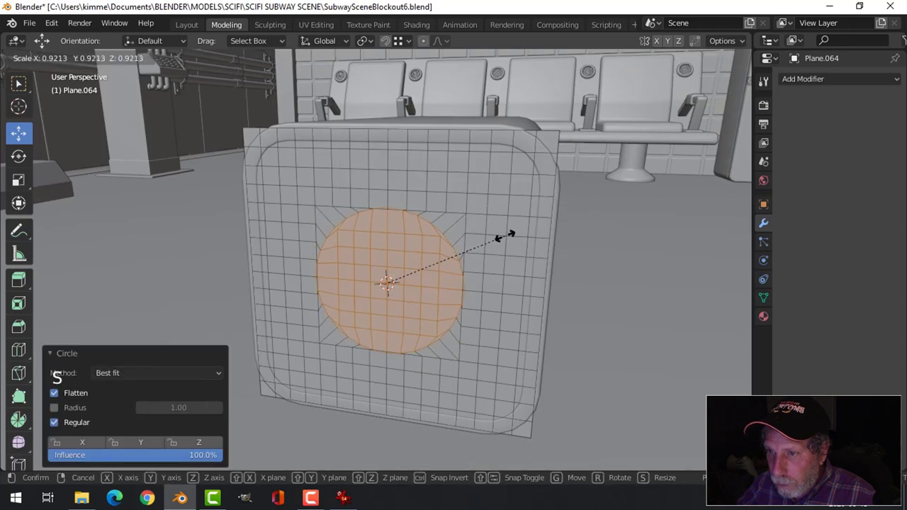
pyautogui.click(500, 239)
pyautogui.press('x')
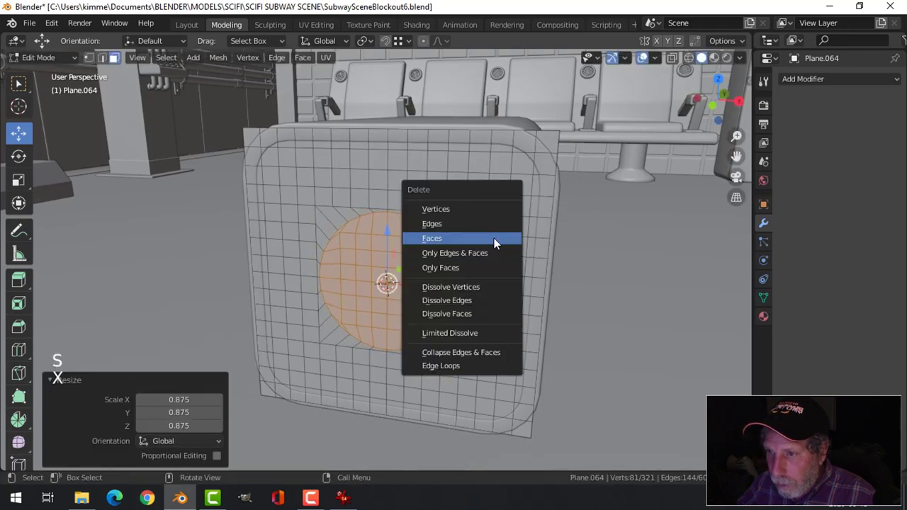
pyautogui.click(494, 238)
# Return to Object Mode and give the panel a Catmull-Clark Subdivision Surface modifier at level 2
pyautogui.press('Tab')
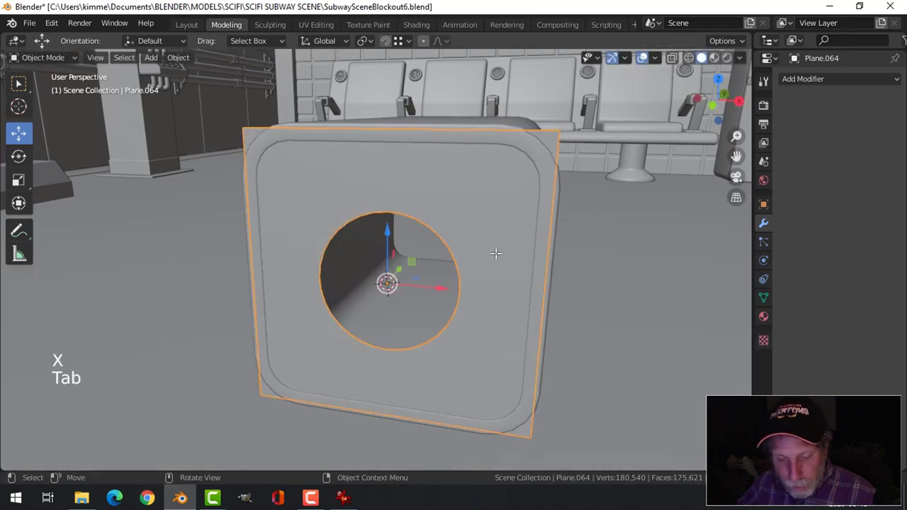
pyautogui.hotkey('ctrl', '2')
pyautogui.hotkey('alt', 'a')
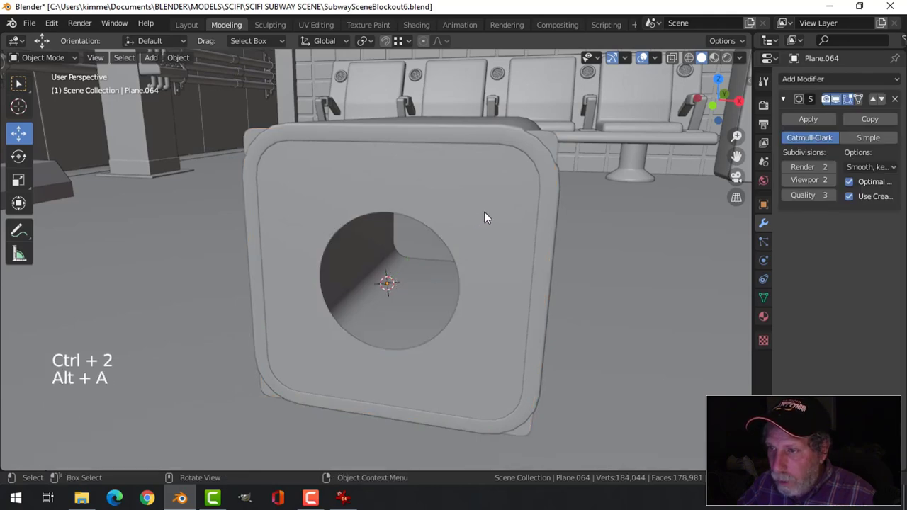
# Select the hole's edge loop and extrude it about 0.05 m along Y into the tube to form a wall
pyautogui.moveTo(545, 140); pyautogui.dragTo(424, 248, button='middle')
pyautogui.click(426, 247)
pyautogui.press('Tab')
pyautogui.scroll(2, 402, 252)
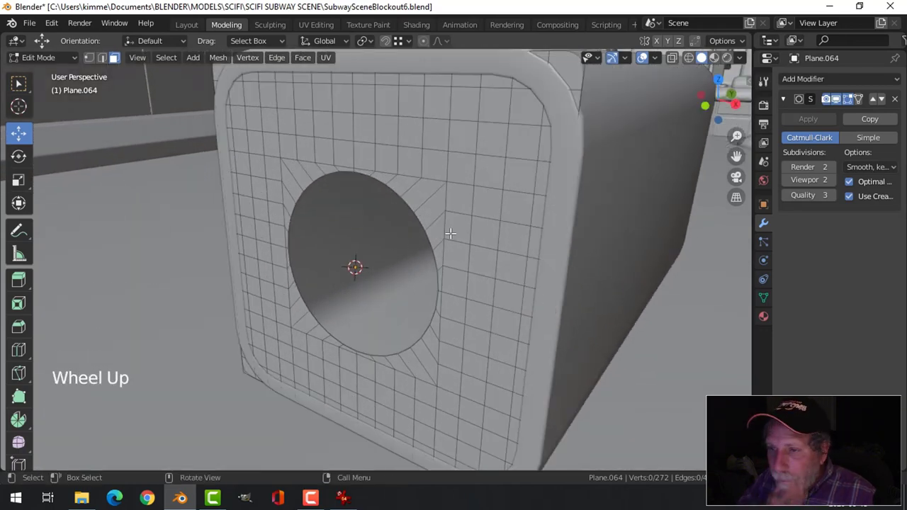
pyautogui.press('2')
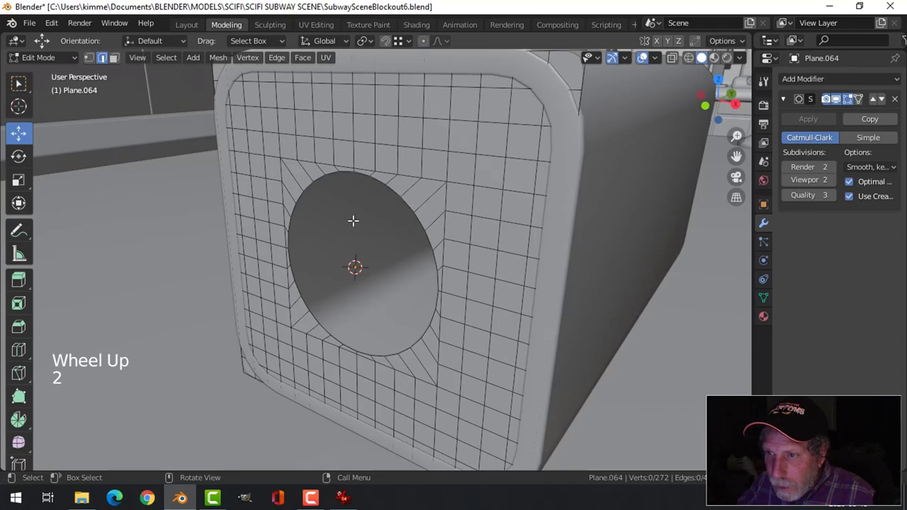
pyautogui.keyDown('alt'); pyautogui.keyDown('shift'); pyautogui.click(390, 187); pyautogui.keyUp('shift'); pyautogui.keyUp('alt')
pyautogui.moveTo(426, 195); pyautogui.dragTo(450, 215, button='middle')
pyautogui.press('e')
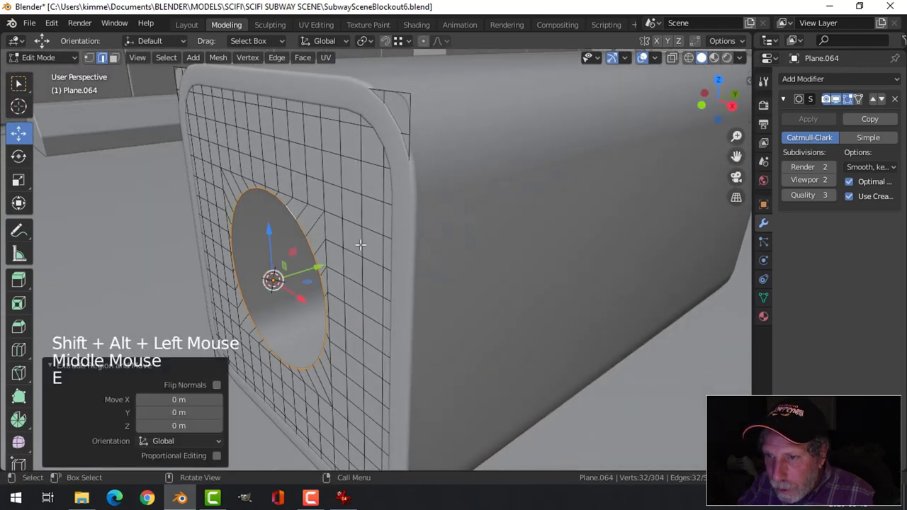
pyautogui.moveTo(319, 266); pyautogui.dragTo(339, 258)
# Add a supporting loop cut around the hole's wall near its front edge, with a slide factor of about 0.58
pyautogui.hotkey('ctrl', 'r')
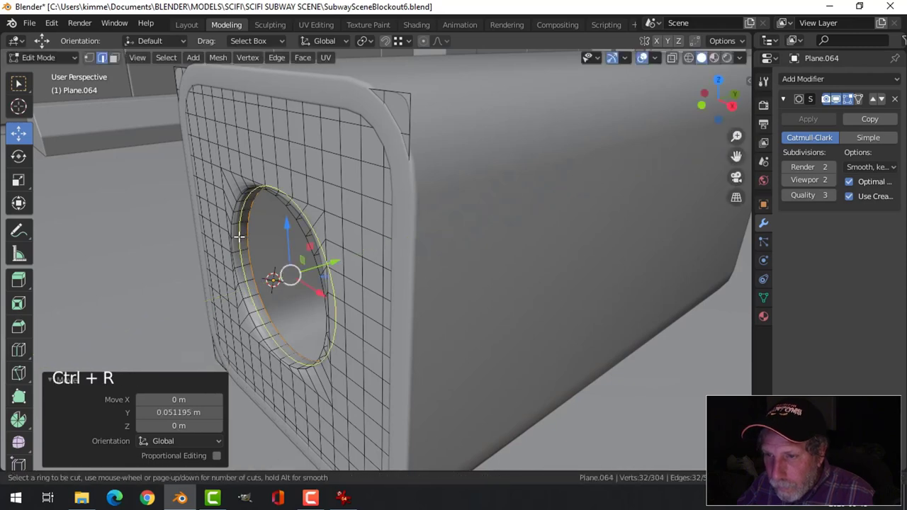
pyautogui.click(240, 238)
pyautogui.click(241, 238)
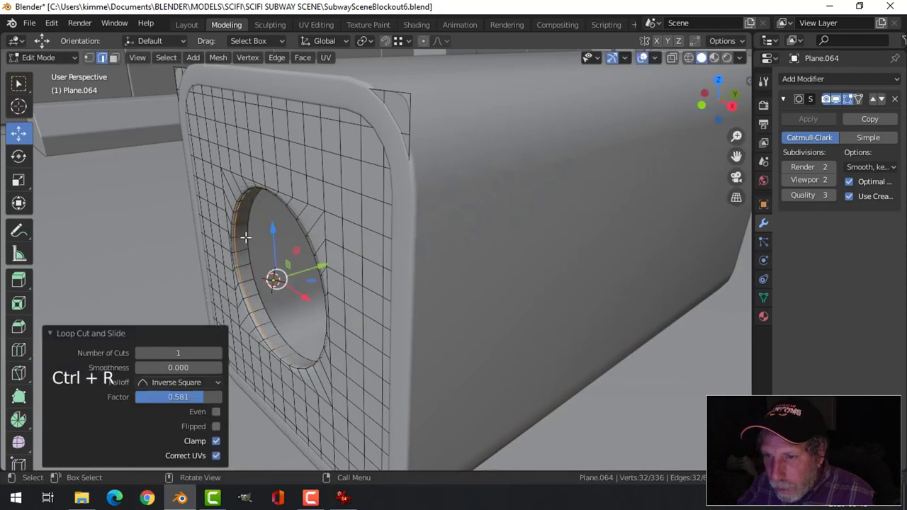
pyautogui.hotkey('alt', 'a')
# Select the inner edge loop of the hole's wall, extrude it scaled inward, and extrude it again in depth
pyautogui.keyDown('alt'); pyautogui.keyDown('shift'); pyautogui.click(247, 236); pyautogui.keyUp('shift'); pyautogui.keyUp('alt')
pyautogui.moveTo(248, 237); pyautogui.dragTo(443, 265, button='middle')
pyautogui.press('e')
pyautogui.press('s')
pyautogui.press('e')
pyautogui.click(331, 223)
# Extrude the lip's open edge loop scaled slightly inward and extrude it once more in depth to finish the round lip
pyautogui.press('e')
pyautogui.press('s')
pyautogui.click(468, 257)
pyautogui.press('e')
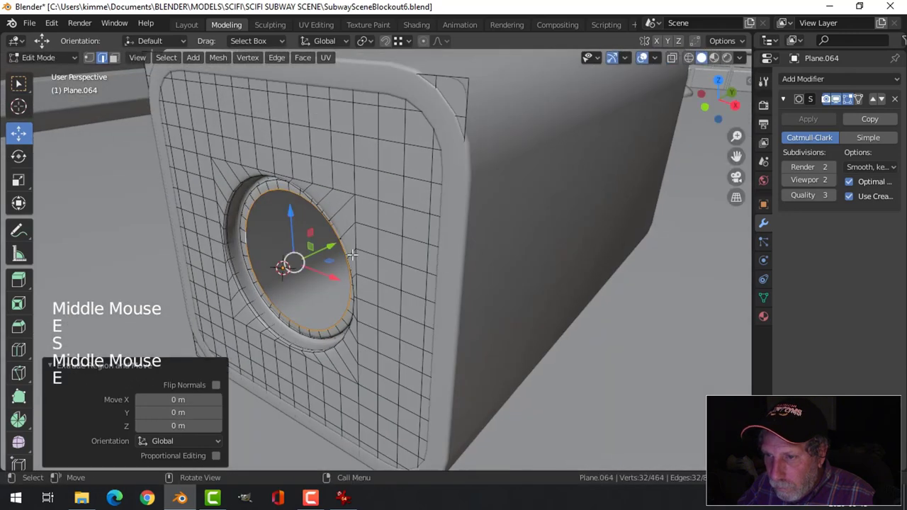
pyautogui.click(388, 251)
pyautogui.hotkey('alt', 'a')
pyautogui.press('Tab')
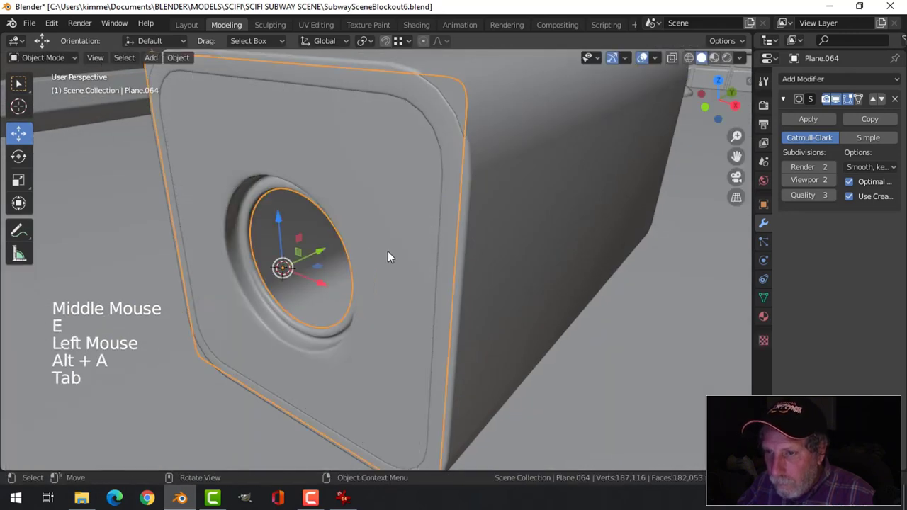
pyautogui.moveTo(388, 253); pyautogui.dragTo(463, 247, button='middle')
pyautogui.hotkey('alt', 'a')
# Move the supporting edge loop in the hole's wall slightly along Y into the tube to soften the front rim
pyautogui.scroll(-3, 458, 242)
pyautogui.scroll(4, 427, 236)
pyautogui.moveTo(462, 247); pyautogui.dragTo(480, 263, button='middle')
pyautogui.press('Tab')
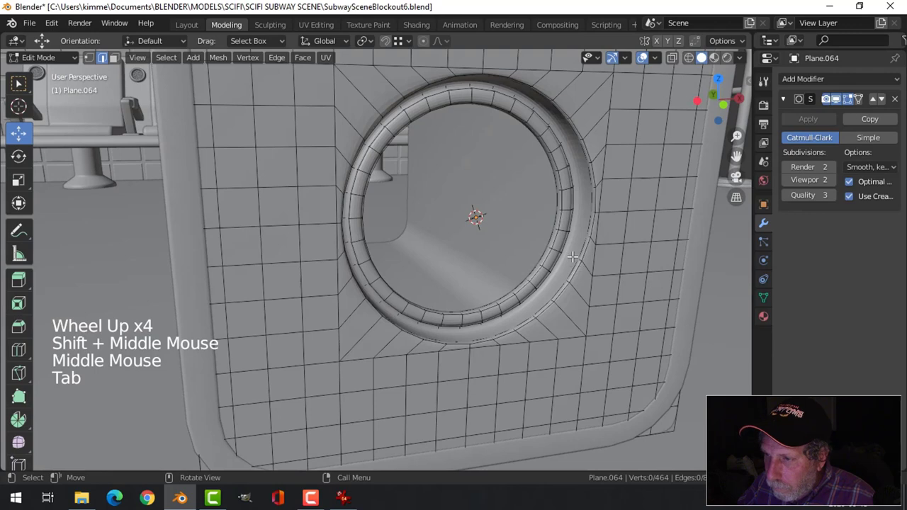
pyautogui.moveTo(573, 256); pyautogui.dragTo(643, 268, button='middle')
pyautogui.keyDown('alt'); pyautogui.keyDown('shift'); pyautogui.click(622, 251); pyautogui.keyUp('shift'); pyautogui.keyUp('alt')
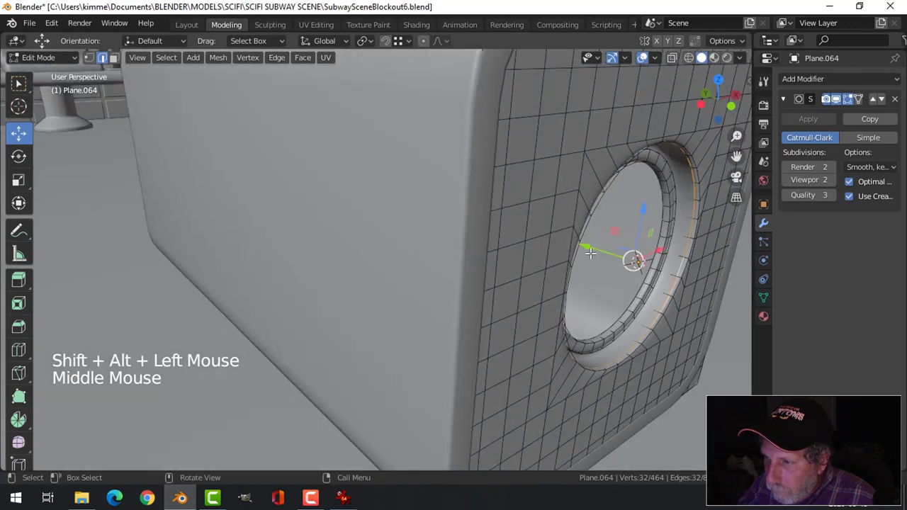
pyautogui.moveTo(591, 253); pyautogui.dragTo(577, 242)
pyautogui.hotkey('alt', 'a')
pyautogui.press('Tab')
pyautogui.scroll(-2, 666, 266)
pyautogui.hotkey('alt', 'a')
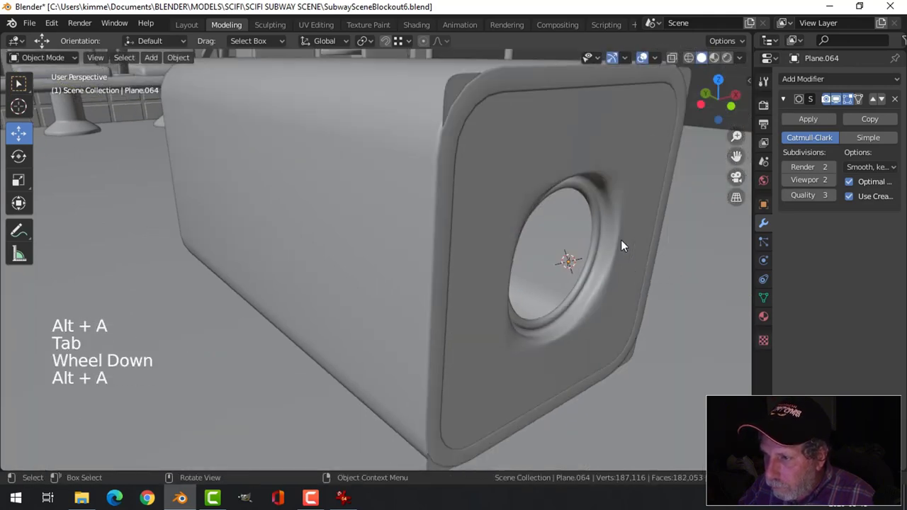
# Add an edge loop around the hole on the panel's front face and scale it to about 0.96
pyautogui.click(621, 239)
pyautogui.rightClick(616, 240)
pyautogui.hotkey('alt', 'a')
pyautogui.moveTo(652, 244); pyautogui.dragTo(441, 189, button='middle')
pyautogui.press('Tab')
pyautogui.hotkey('ctrl', 'r')
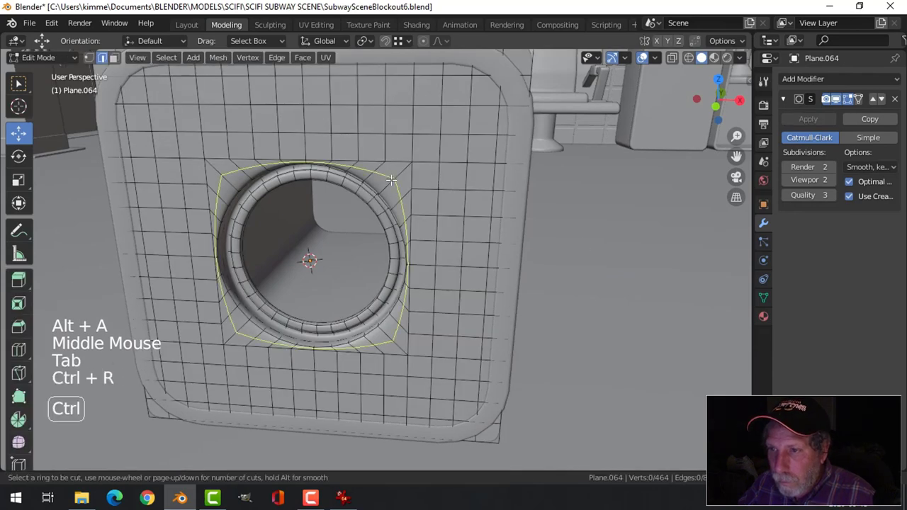
pyautogui.click(391, 179)
pyautogui.rightClick(391, 180)
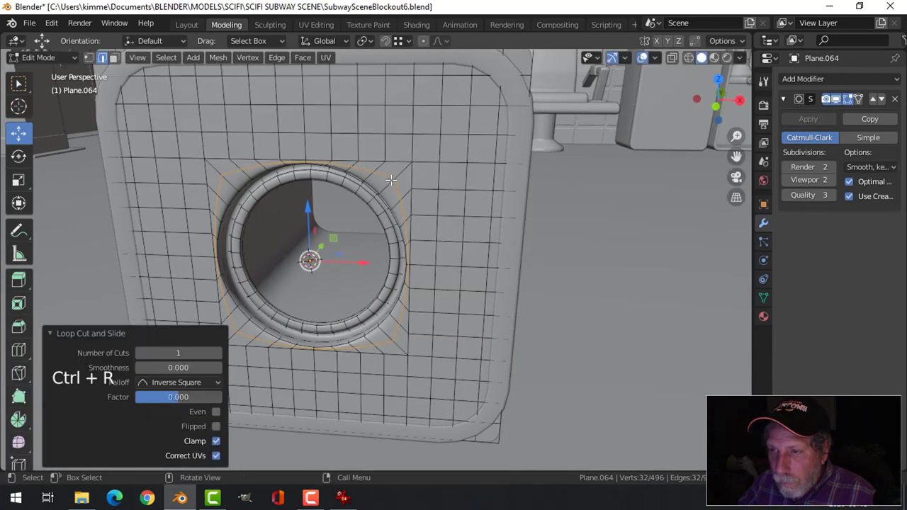
pyautogui.press('s')
pyautogui.click(388, 183)
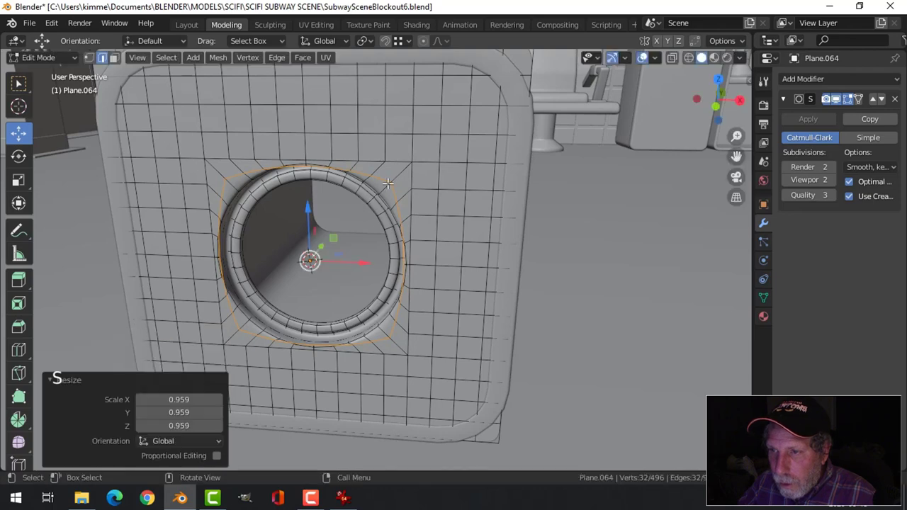
# Make the edge loop around the hole circular with LoopTools Circle, scale it to about 0.977, and leave mesh editing
pyautogui.rightClick(388, 182)
pyautogui.moveTo(357, 30)
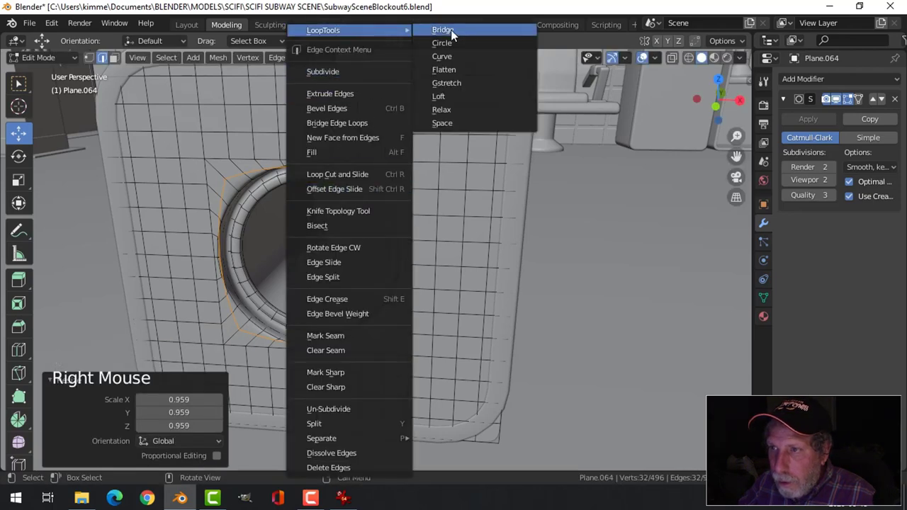
pyautogui.click(443, 43)
pyautogui.press('s')
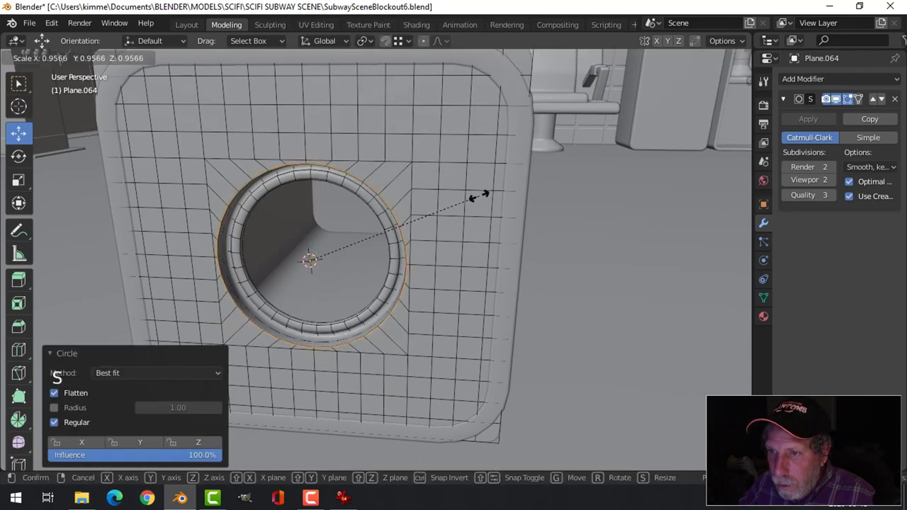
pyautogui.click(480, 193)
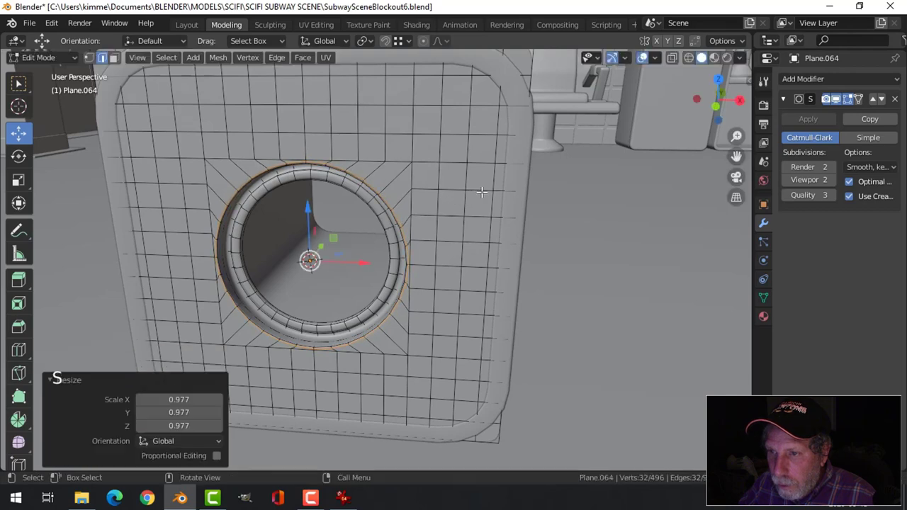
pyautogui.hotkey('alt', 'a')
pyautogui.press('Tab')
# Examine the front panel's recessed hole and lip from the front and from an angle for smoothness
pyautogui.moveTo(431, 227); pyautogui.dragTo(419, 232, button='middle')
pyautogui.hotkey('alt', 'a')
pyautogui.scroll(-3, 422, 225)
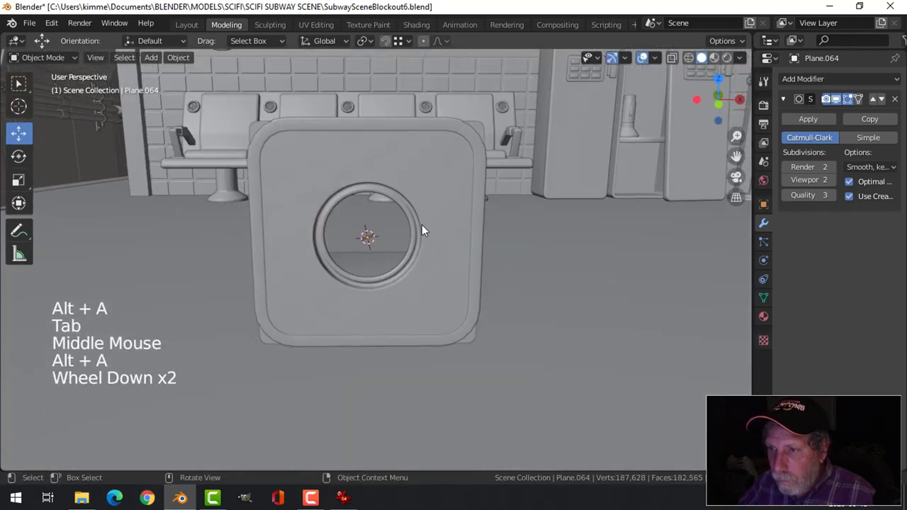
pyautogui.press('KP_1')
pyautogui.scroll(4, 421, 224)
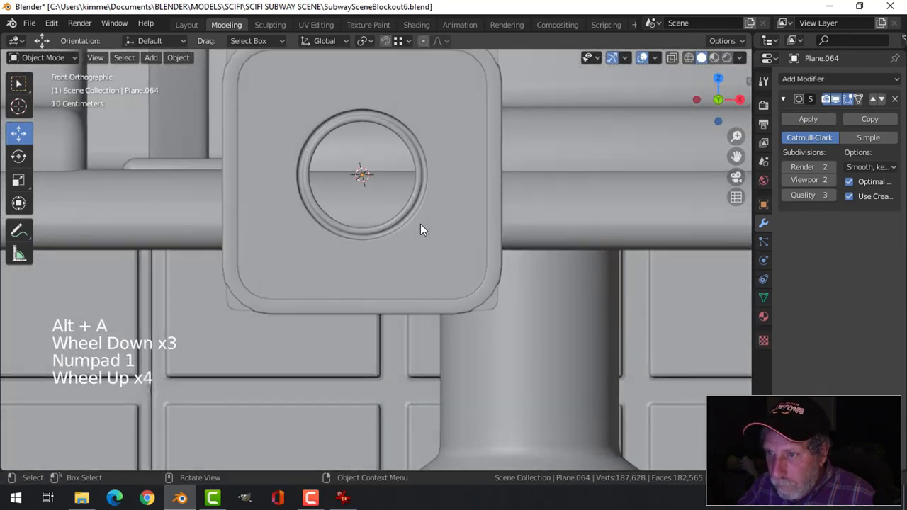
pyautogui.scroll(2, 420, 224)
pyautogui.scroll(-2, 421, 224)
pyautogui.moveTo(421, 224); pyautogui.dragTo(344, 277, button='middle')
pyautogui.scroll(-2, 399, 243)
pyautogui.moveTo(343, 276); pyautogui.dragTo(359, 265, button='middle')
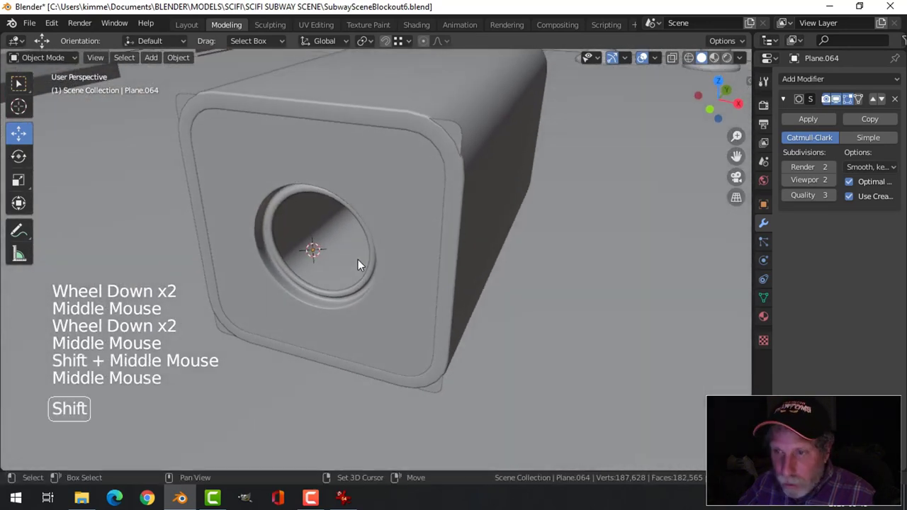
pyautogui.hotkey('shift', 'a')
pyautogui.moveTo(299, 210)
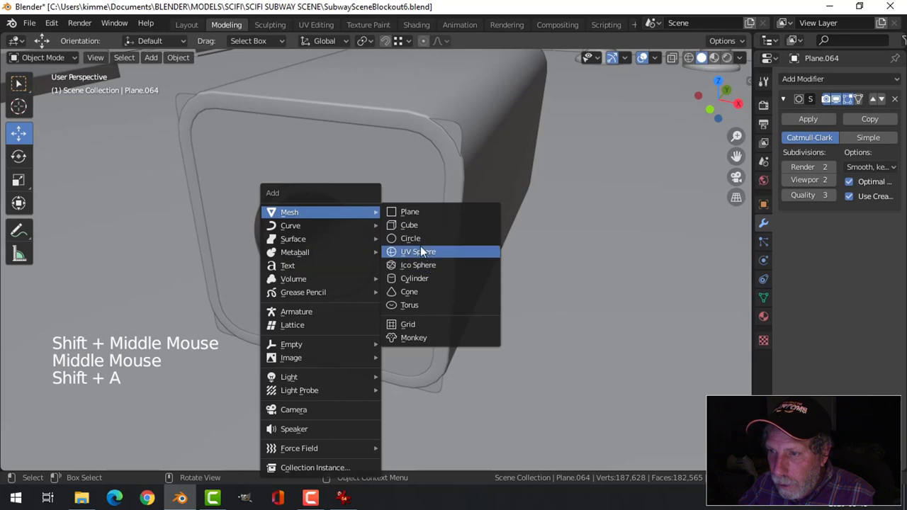
pyautogui.click(422, 239)
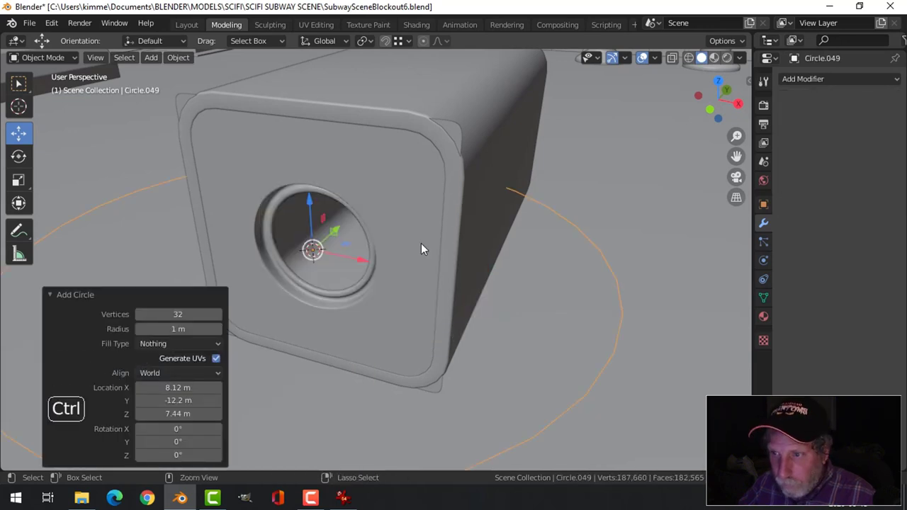
pyautogui.hotkey('ctrl', 'z')
# Add a UV sphere with 12 segments and 10 rings at the 3D cursor in the panel's hole
pyautogui.hotkey('shift', 'a')
pyautogui.moveTo(417, 239)
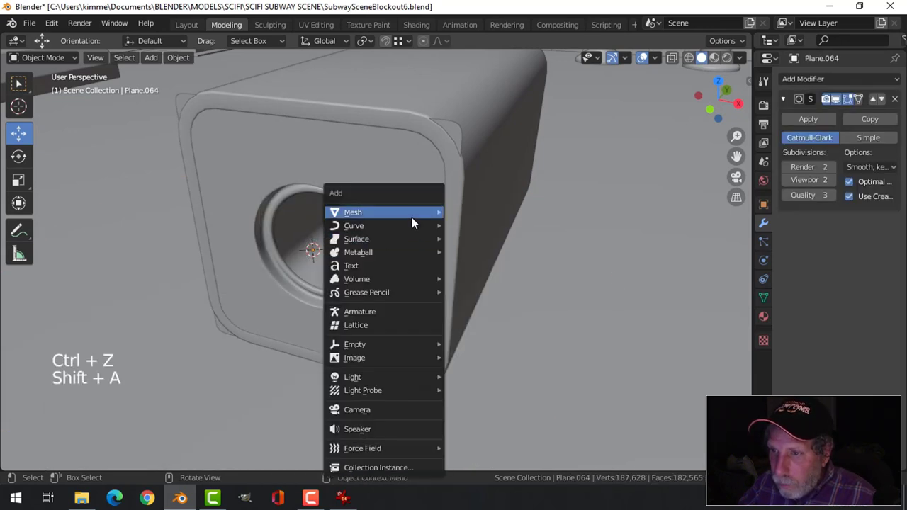
pyautogui.moveTo(412, 217)
pyautogui.click(481, 252)
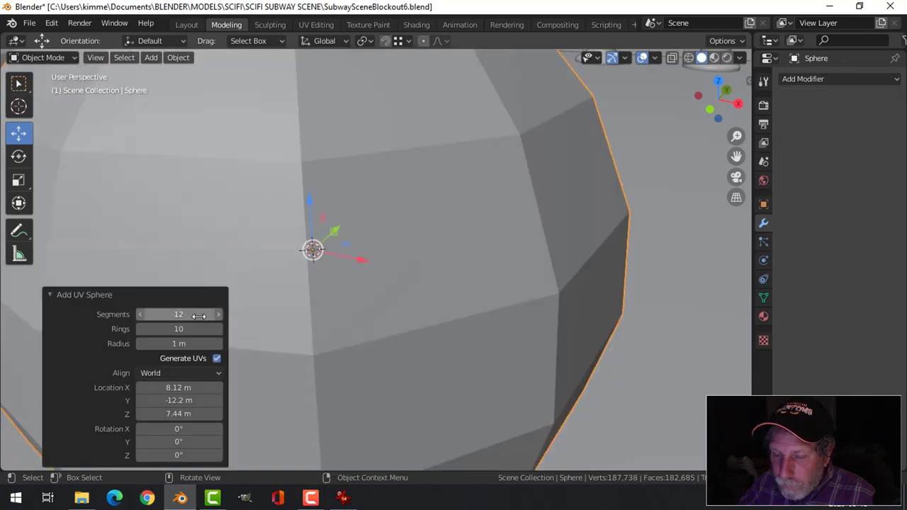
pyautogui.scroll(-4, 481, 290)
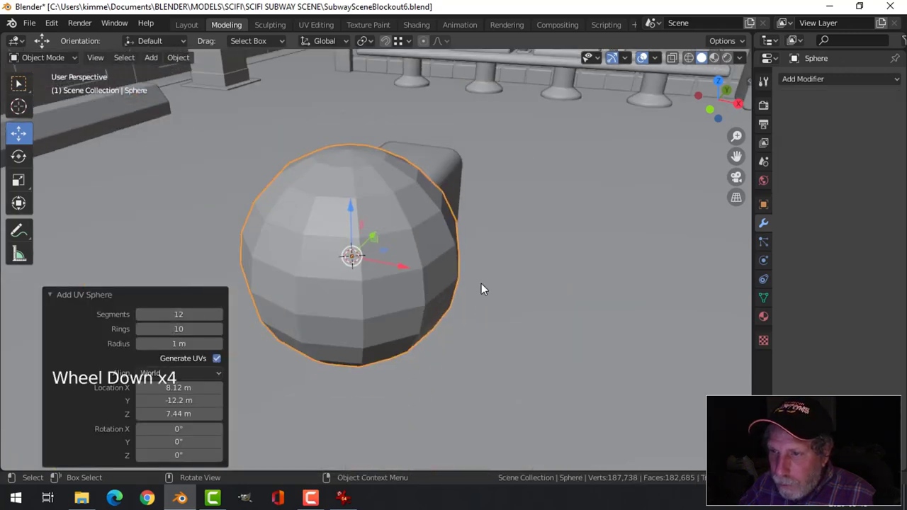
# Rotate the sphere's whole mesh 90° about X so its poles point along the tube
pyautogui.press('KP_1')
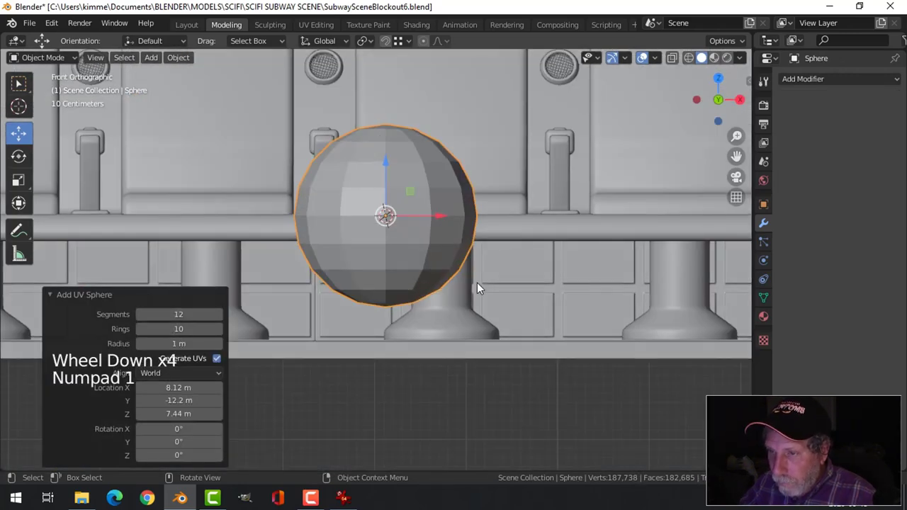
pyautogui.press('KP_3')
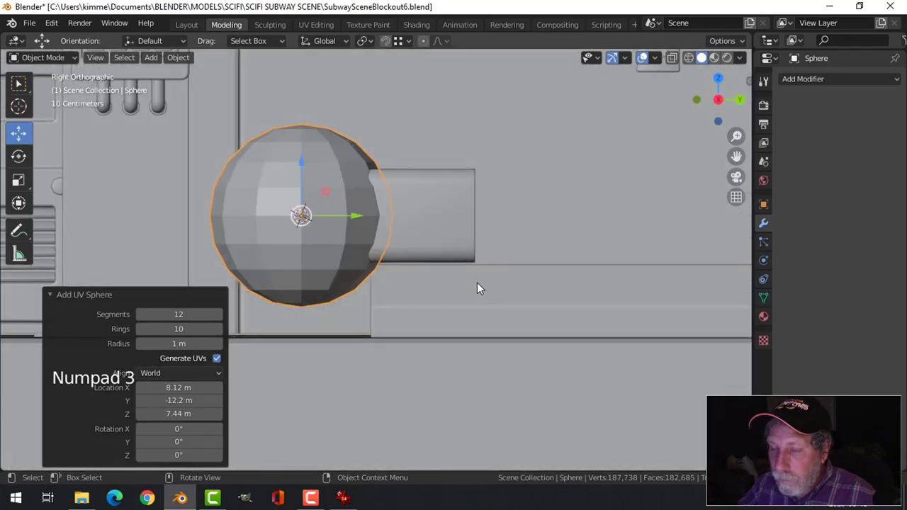
pyautogui.press('Tab')
pyautogui.scroll(2, 405, 259)
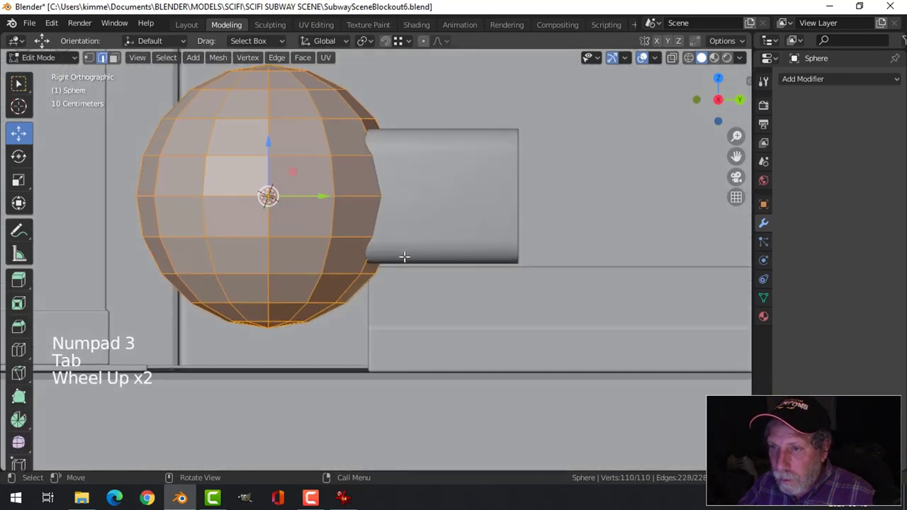
pyautogui.press('r')
pyautogui.press('x')
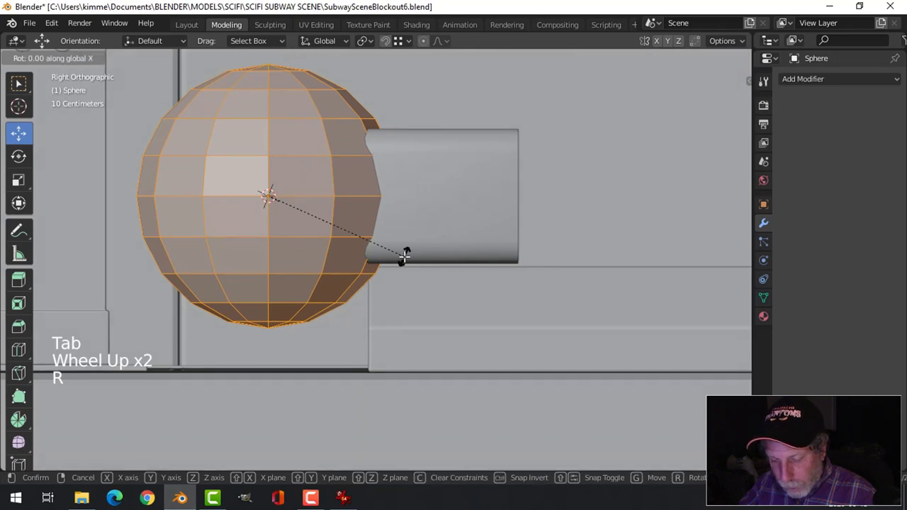
pyautogui.press('9')
pyautogui.press('0')
pyautogui.press('Return')
pyautogui.press('Tab')
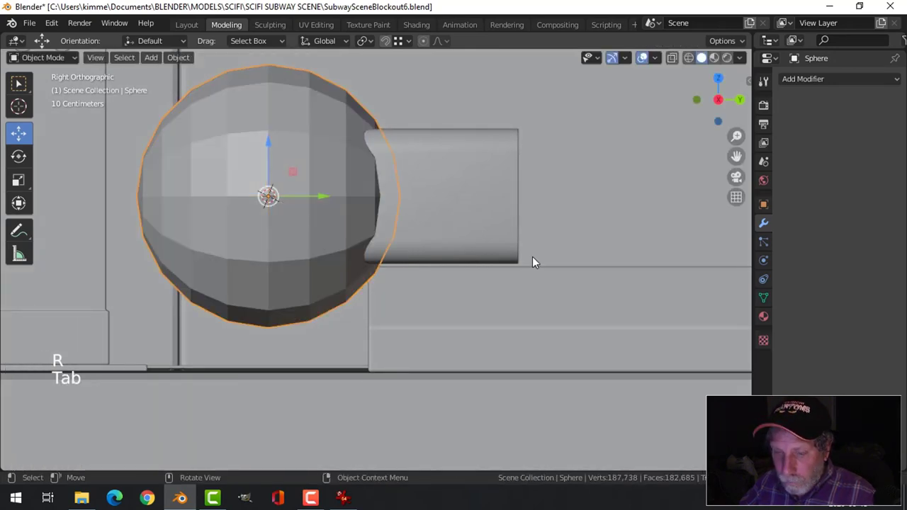
# Scale the sphere's mesh uniformly to about 0.578
pyautogui.press('Tab')
pyautogui.press('s')
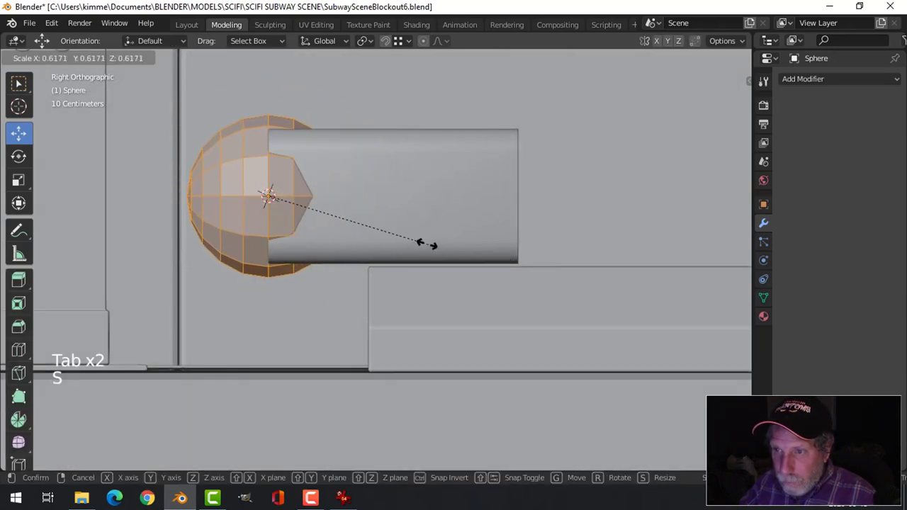
pyautogui.click(419, 243)
# Delete the vertices of the sphere half inside the tube, working in wireframe, to leave a front-facing dome
pyautogui.press('z')
pyautogui.click(350, 247)
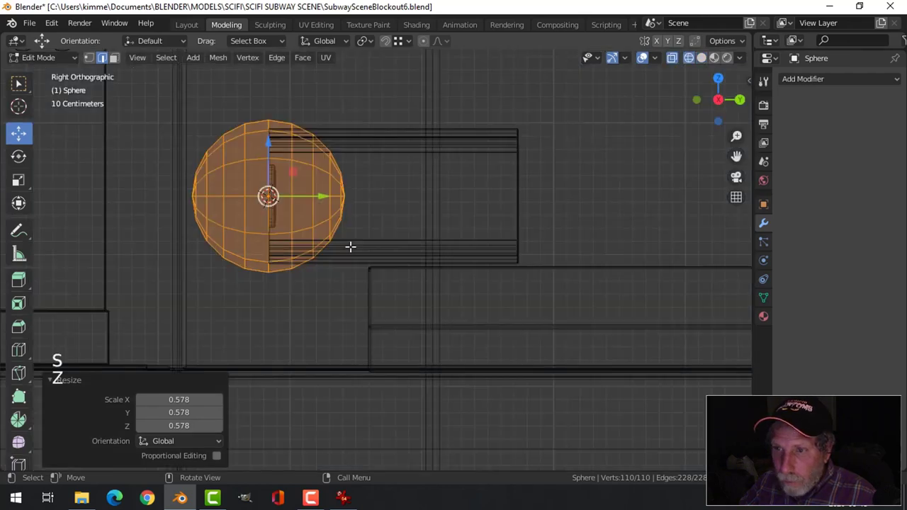
pyautogui.press('1')
pyautogui.hotkey('alt', 'a')
pyautogui.press('b')
pyautogui.moveTo(385, 339); pyautogui.dragTo(282, 107)
pyautogui.press('x')
pyautogui.click(243, 88)
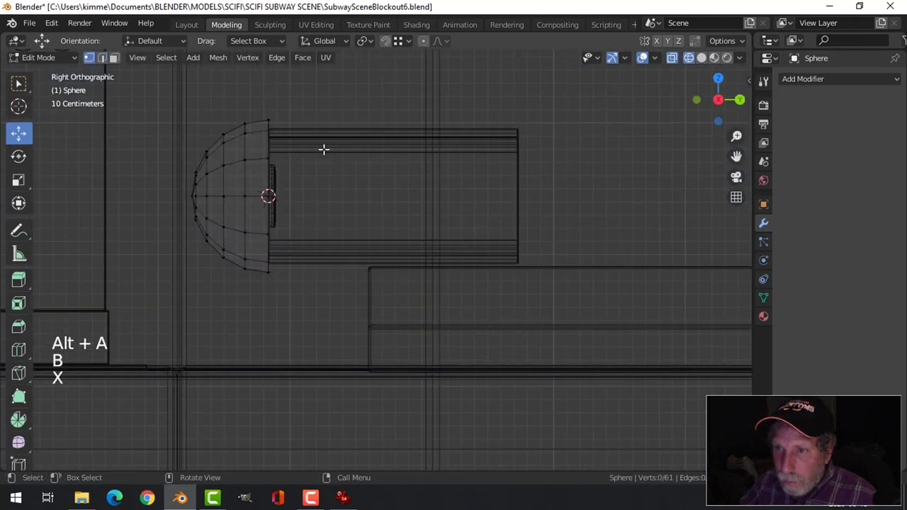
# Flatten the whole dome to about 0.354 along Y and scale it down uniformly toward the hole's size
pyautogui.press('a')
pyautogui.press('s')
pyautogui.press('y')
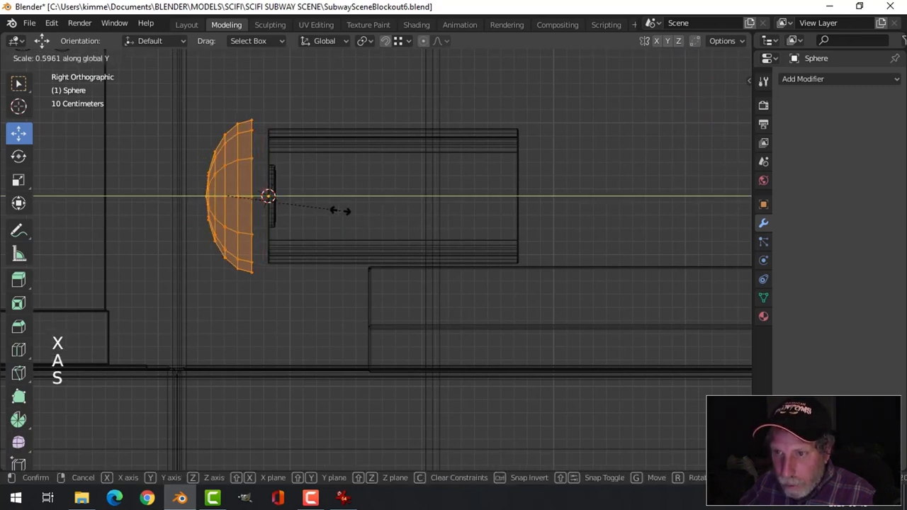
pyautogui.click(296, 206)
pyautogui.press('s')
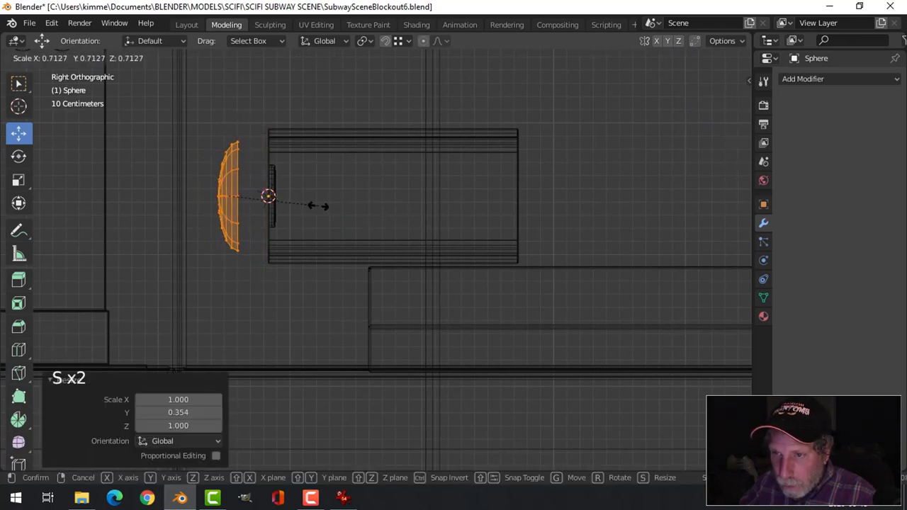
pyautogui.click(293, 206)
# Move the dome about 0.283 m along Y to the tube's front and scale it to about 0.763
pyautogui.moveTo(280, 196); pyautogui.dragTo(314, 200)
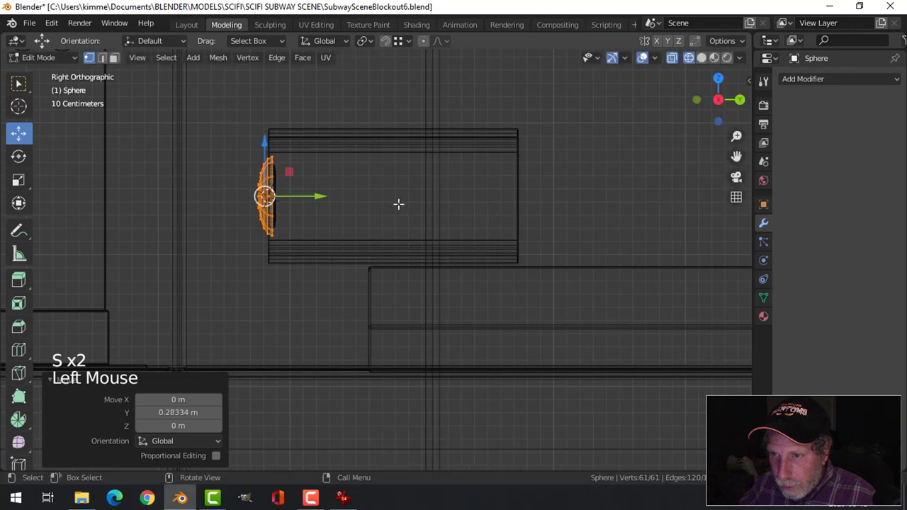
pyautogui.press('s')
pyautogui.click(362, 205)
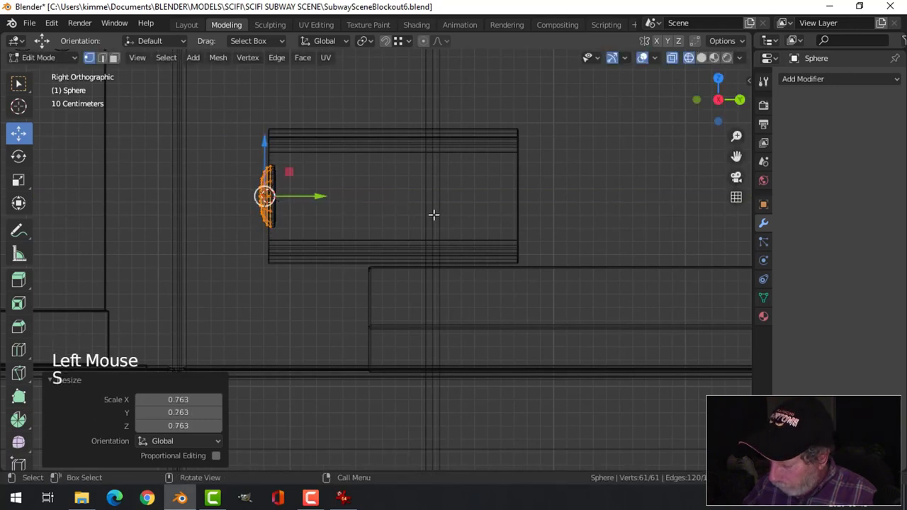
# Return to solid shading and scale the dome uniformly to about 0.911 to fit inside the hole
pyautogui.press('z')
pyautogui.click(517, 216)
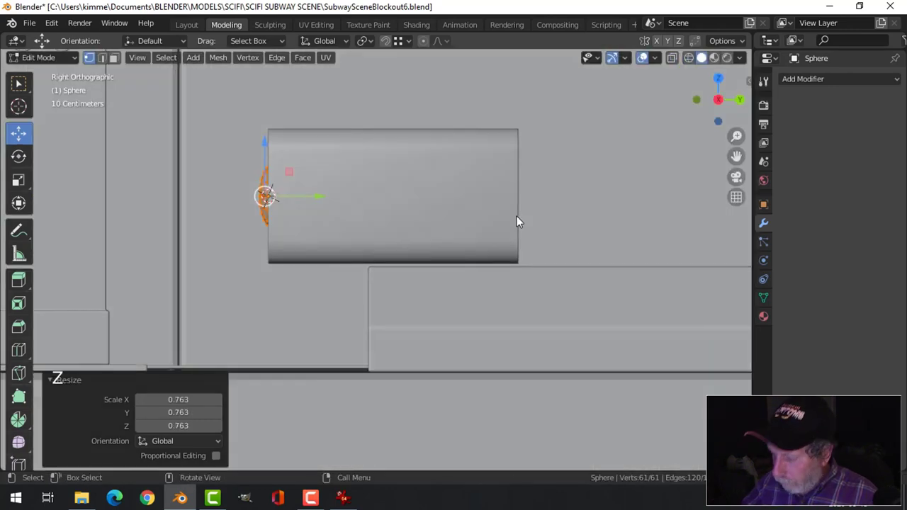
pyautogui.press('KP_1')
pyautogui.scroll(3, 517, 216)
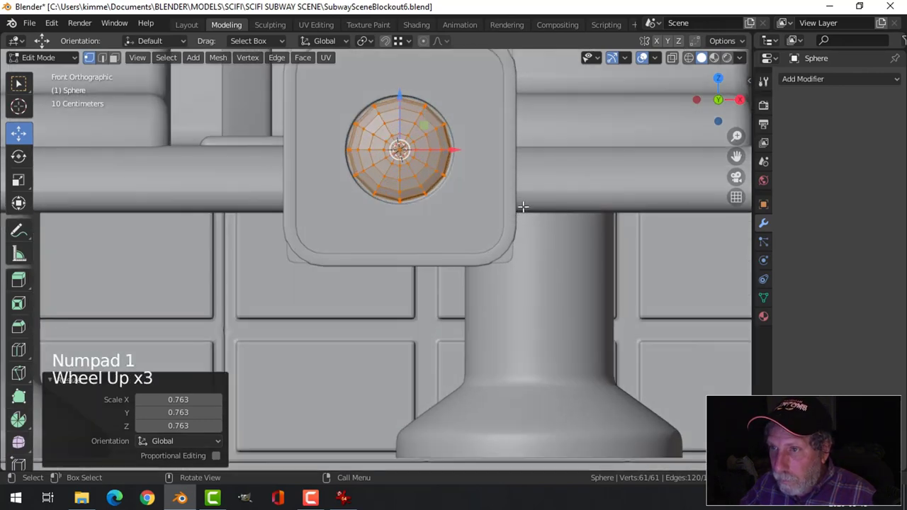
pyautogui.moveTo(517, 216); pyautogui.dragTo(334, 239, button='middle')
pyautogui.press('s')
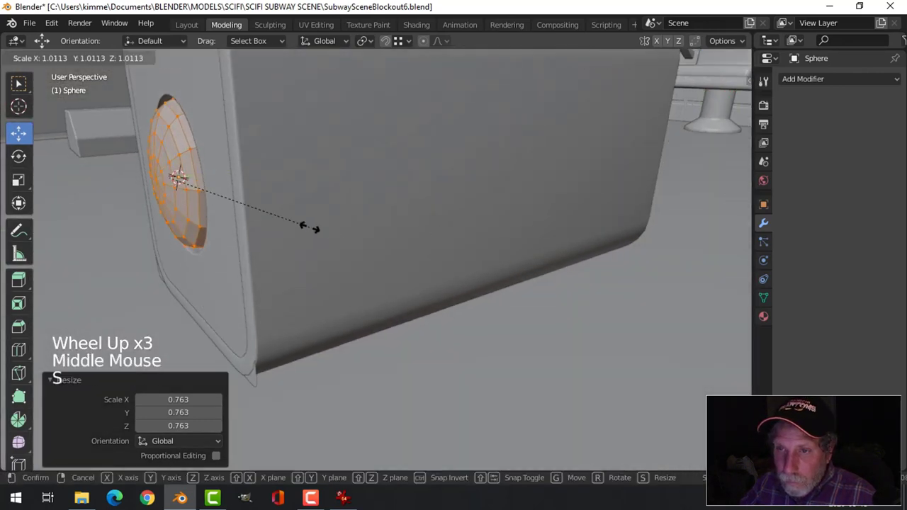
pyautogui.click(296, 222)
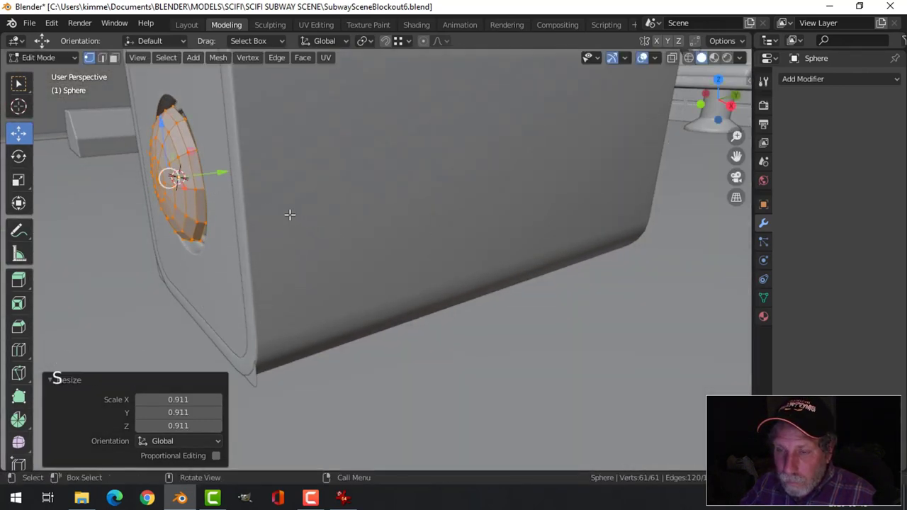
# Flatten the dome to about 0.677 along Y and move it about 0.038 m along Y into the hole
pyautogui.press('s')
pyautogui.press('y')
pyautogui.click(216, 177)
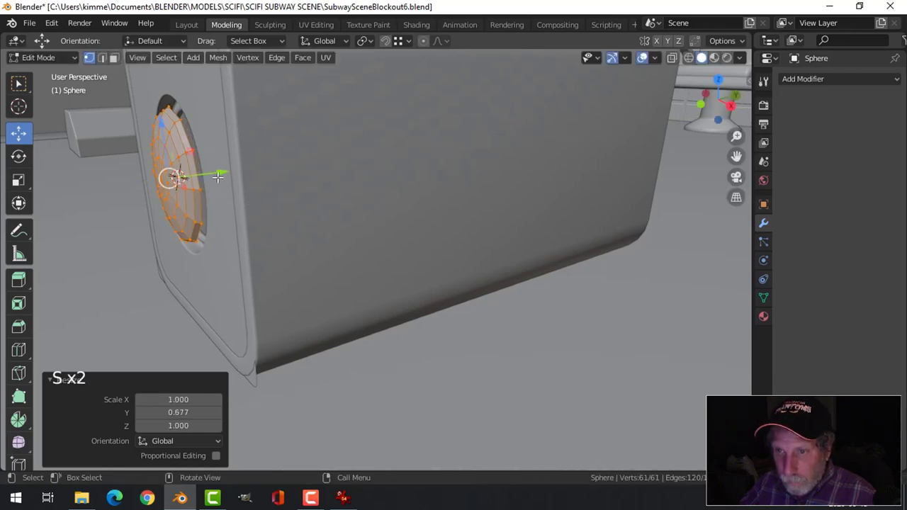
pyautogui.moveTo(222, 172); pyautogui.dragTo(234, 171)
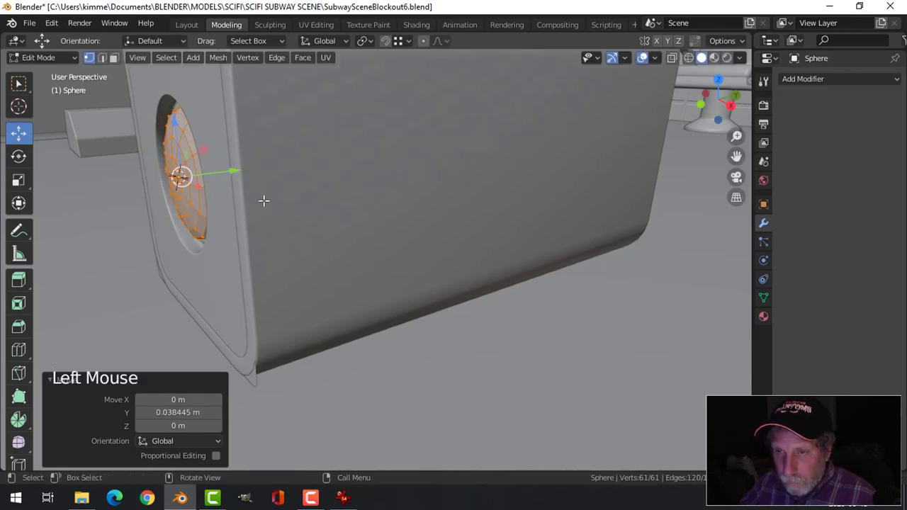
pyautogui.press('Tab')
# Add a level 1 subdivision surface to the dome and shade it smooth
pyautogui.moveTo(263, 198); pyautogui.dragTo(376, 201, button='middle')
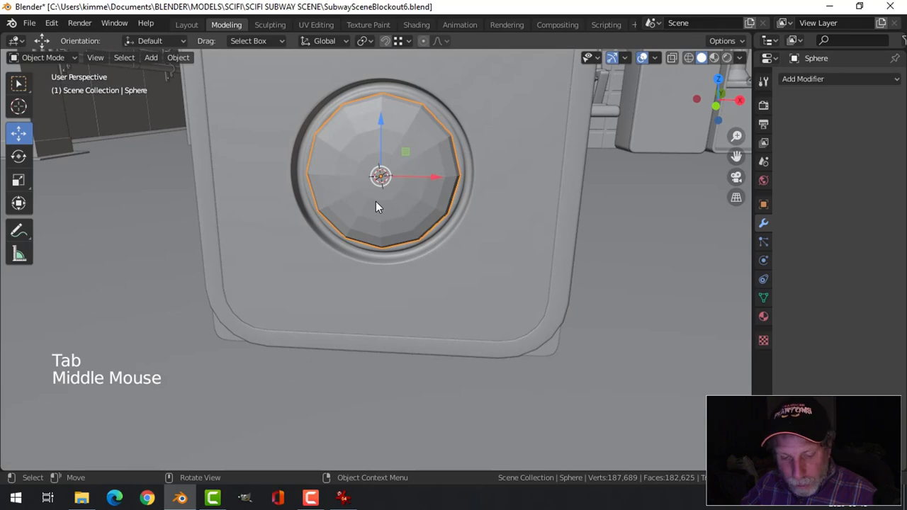
pyautogui.hotkey('ctrl', '1')
pyautogui.rightClick(377, 162)
pyautogui.click(377, 162)
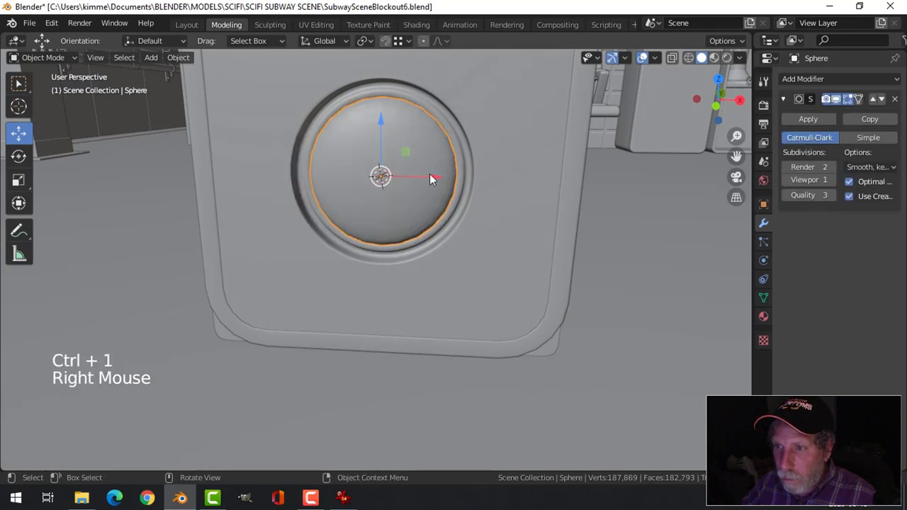
pyautogui.hotkey('alt', 'a')
# Select the smoothed dome and scale it slightly to fit the hole's inner lip
pyautogui.moveTo(430, 174); pyautogui.dragTo(307, 202, button='middle')
pyautogui.scroll(-3, 474, 202)
pyautogui.scroll(3, 425, 224)
pyautogui.click(420, 199)
pyautogui.press('s')
pyautogui.press('Return')
pyautogui.hotkey('alt', 'a')
# Move the dome slightly along Y to adjust how deep it sits in the hole
pyautogui.click(312, 203)
pyautogui.moveTo(305, 196); pyautogui.dragTo(327, 194)
pyautogui.hotkey('alt', 'a')
# Select the dome again and fine-tune its overall size against the round lip
pyautogui.scroll(-3, 348, 211)
pyautogui.moveTo(348, 211); pyautogui.dragTo(398, 210, button='middle')
pyautogui.scroll(2, 383, 204)
pyautogui.click(382, 205)
pyautogui.press('s')
pyautogui.hotkey('alt', 'a')
# Select the dome and the front panel together and move them about 0.059 m along Y into the tube
pyautogui.scroll(-3, 398, 210)
pyautogui.moveTo(374, 248); pyautogui.dragTo(364, 225, button='middle')
pyautogui.scroll(5, 386, 239)
pyautogui.scroll(-2, 402, 232)
pyautogui.scroll(-2, 402, 232)
pyautogui.scroll(3, 365, 225)
pyautogui.click(205, 210)
pyautogui.keyDown('shift'); pyautogui.click(305, 177); pyautogui.keyUp('shift')
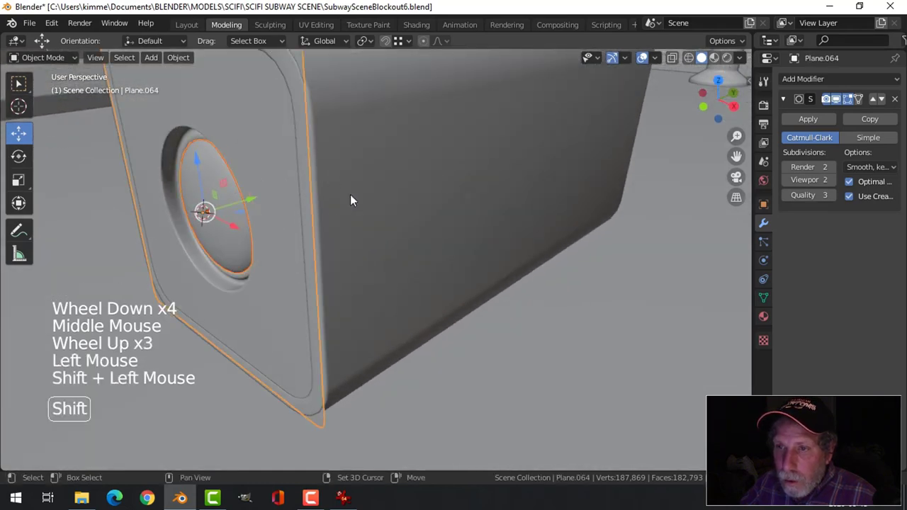
pyautogui.scroll(-2, 315, 225)
pyautogui.moveTo(316, 216); pyautogui.dragTo(334, 209)
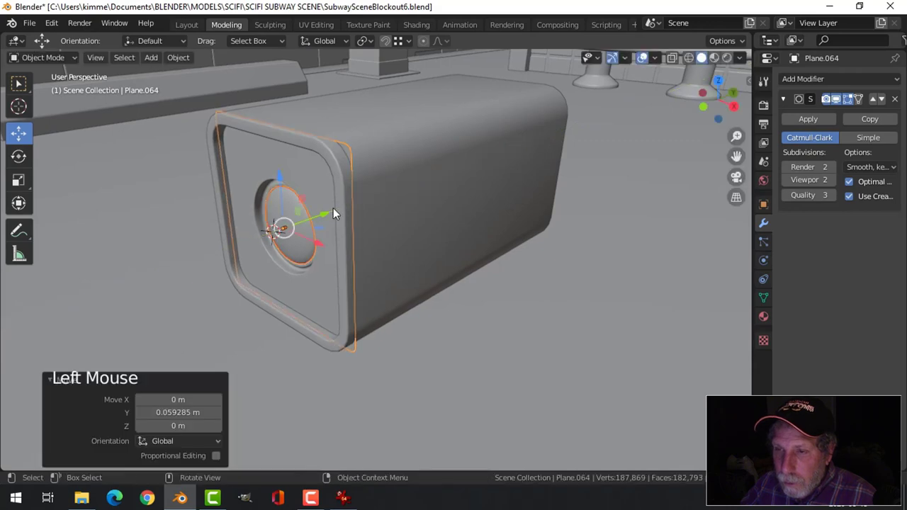
pyautogui.hotkey('alt', 'a')
# Examine the dome's fit in the round hole and the panel's corners against the tube's rim from several angles
pyautogui.moveTo(334, 209); pyautogui.dragTo(464, 246, button='middle')
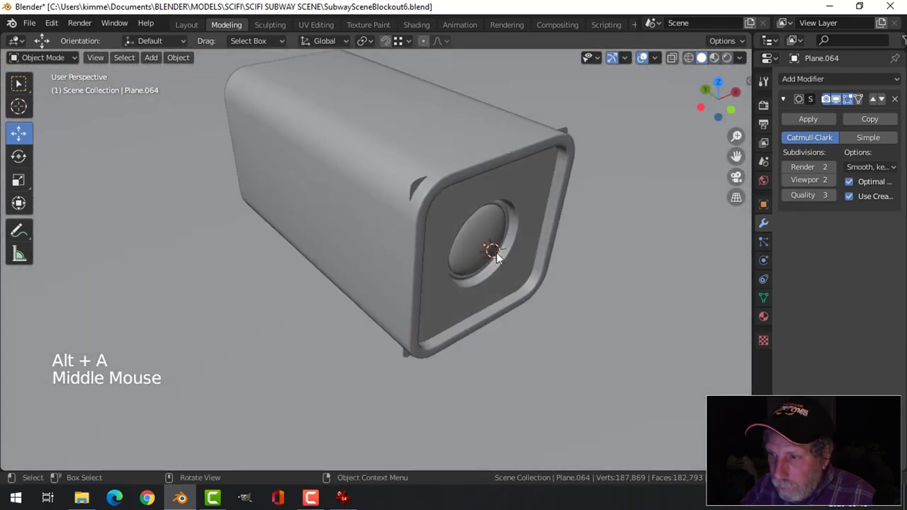
pyautogui.scroll(2, 572, 243)
pyautogui.keyDown('shift'); pyautogui.moveTo(572, 243); pyautogui.dragTo(549, 241, button='middle'); pyautogui.keyUp('shift')
pyautogui.moveTo(549, 241); pyautogui.dragTo(475, 204, button='middle')
pyautogui.click(436, 211)
pyautogui.click(435, 213)
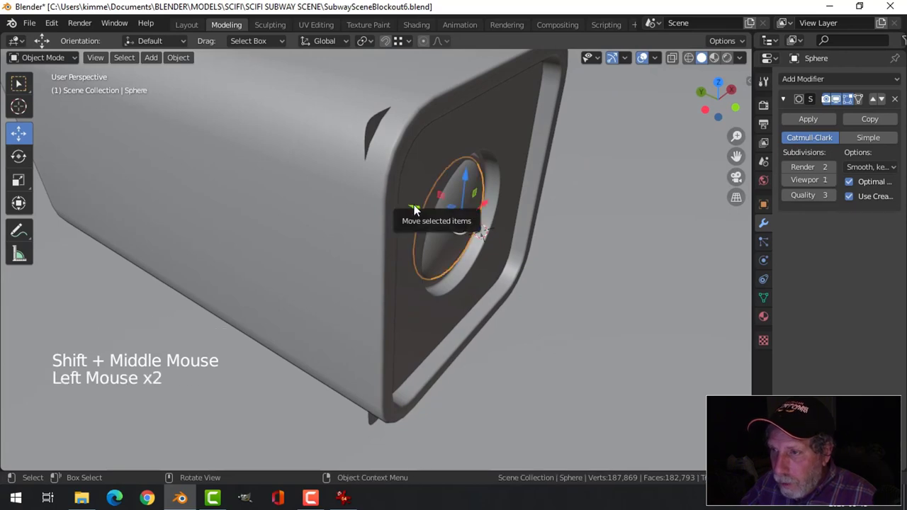
pyautogui.hotkey('alt', 'a')
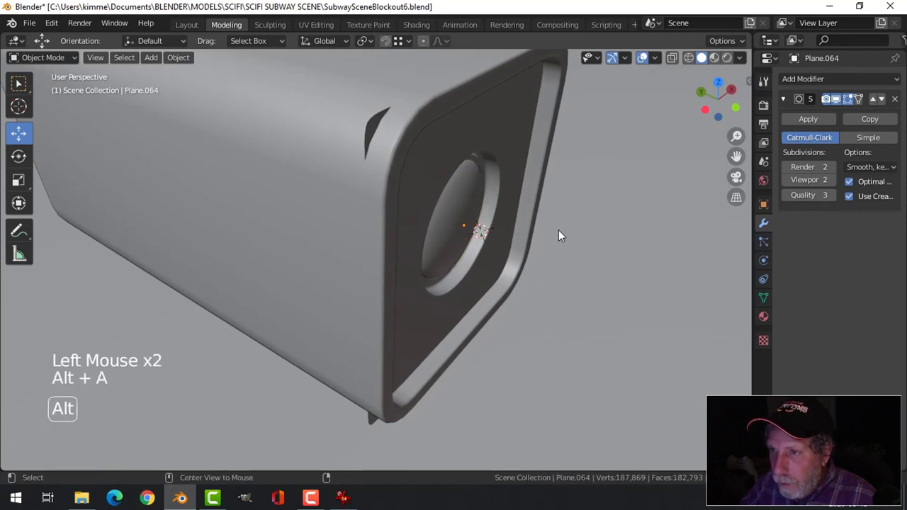
pyautogui.scroll(-2, 559, 233)
pyautogui.moveTo(559, 233); pyautogui.dragTo(461, 213, button='middle')
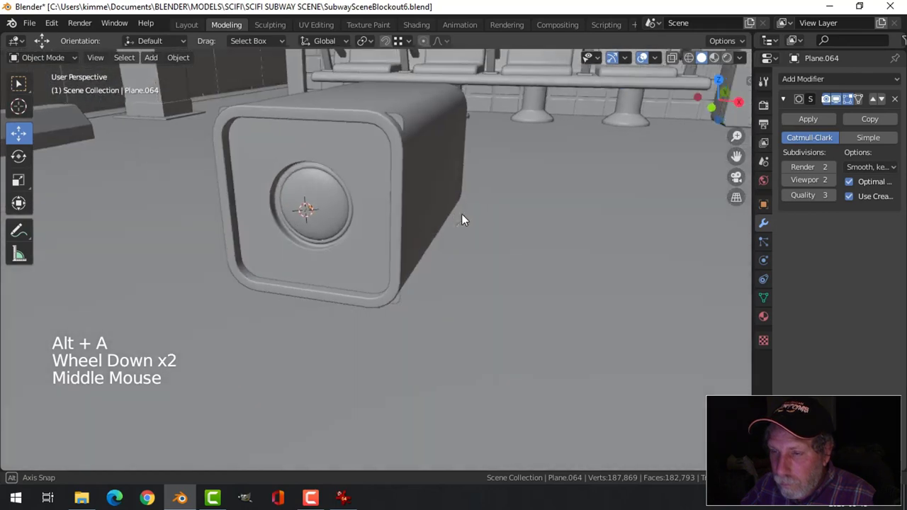
pyautogui.scroll(2, 384, 219)
pyautogui.moveTo(384, 219)
pyautogui.mouseDown(button='middle')
pyautogui.moveTo(353, 209)
pyautogui.moveTo(326, 221)
pyautogui.moveTo(380, 222)
pyautogui.moveTo(352, 229)
pyautogui.moveTo(372, 221)
pyautogui.mouseUp(button='middle')
pyautogui.scroll(2, 349, 216)
pyautogui.moveTo(373, 222); pyautogui.dragTo(348, 234, button='middle')
pyautogui.scroll(-3, 389, 227)
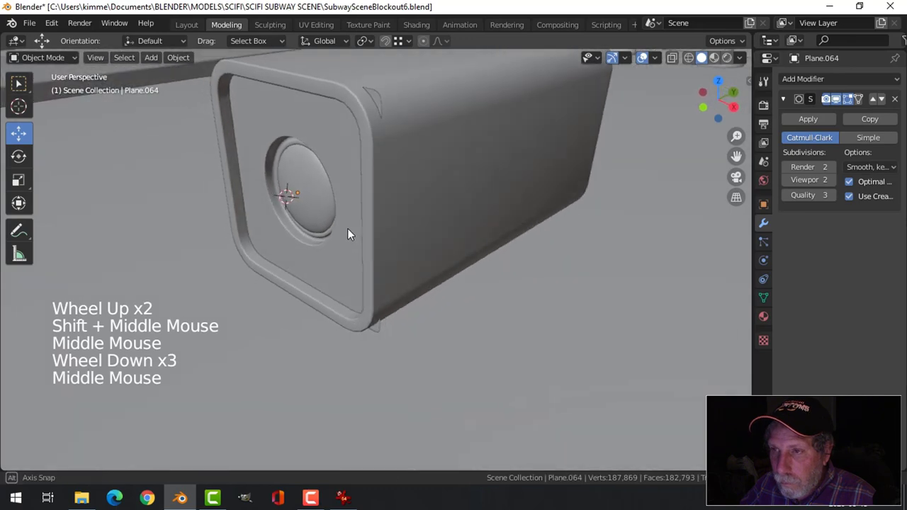
# Open the front panel's mesh for editing, select its four outer corner vertices and grow the selection once
pyautogui.click(377, 100)
pyautogui.press('Tab')
pyautogui.moveTo(424, 166); pyautogui.dragTo(463, 141, button='middle')
pyautogui.click(460, 66)
pyautogui.moveTo(459, 67); pyautogui.dragTo(261, 76, button='middle')
pyautogui.keyDown('shift'); pyautogui.click(240, 72); pyautogui.keyUp('shift')
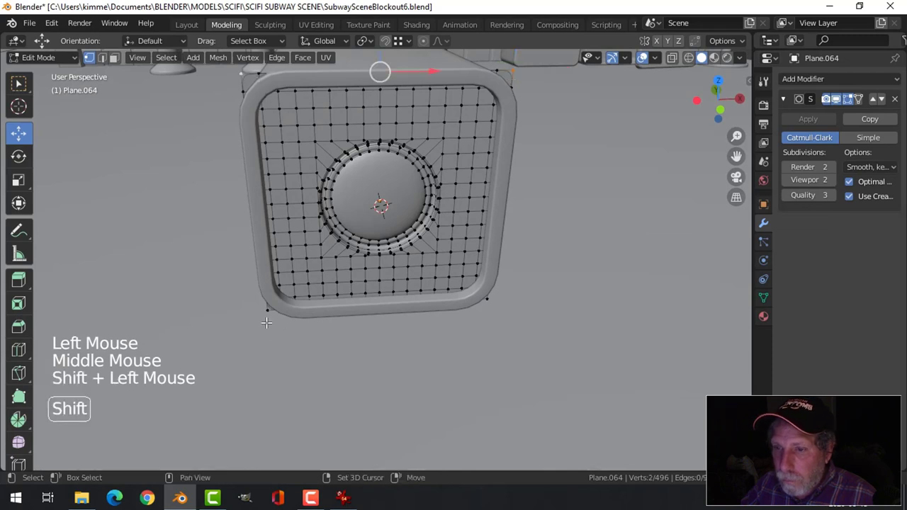
pyautogui.press('ctrl+KP_Add')
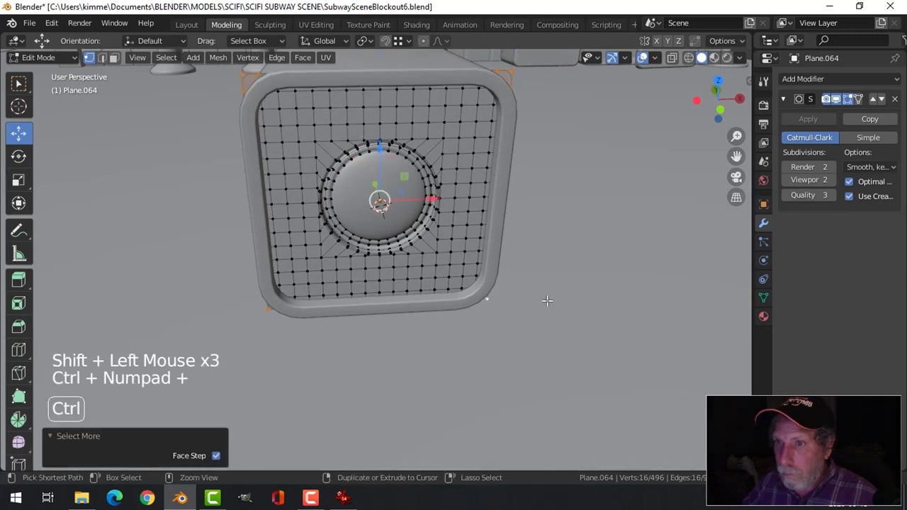
# Deselect the innermost vertex at each panel corner and scale the remaining corner vertices to 0.907, viewed from the front
pyautogui.press('KP_1')
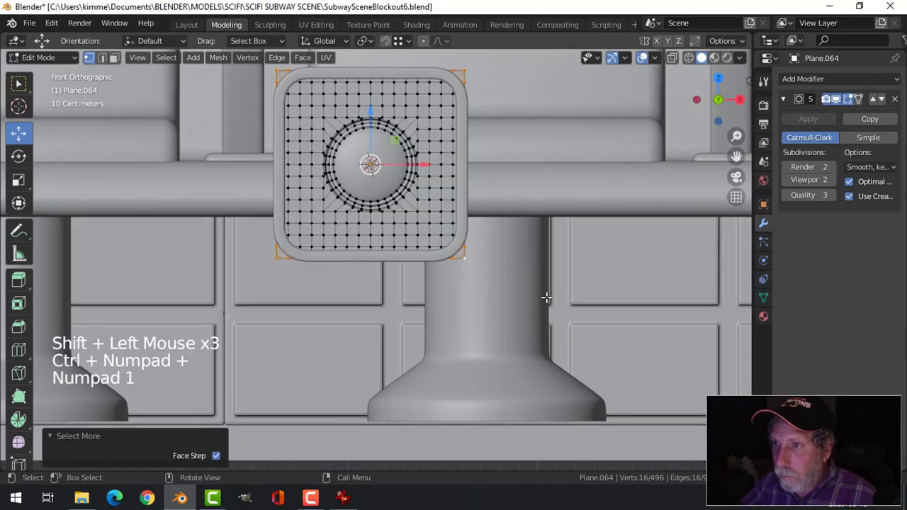
pyautogui.keyDown('shift'); pyautogui.moveTo(543, 298); pyautogui.dragTo(539, 397, button='middle'); pyautogui.keyUp('shift')
pyautogui.scroll(2, 521, 252)
pyautogui.press('s')
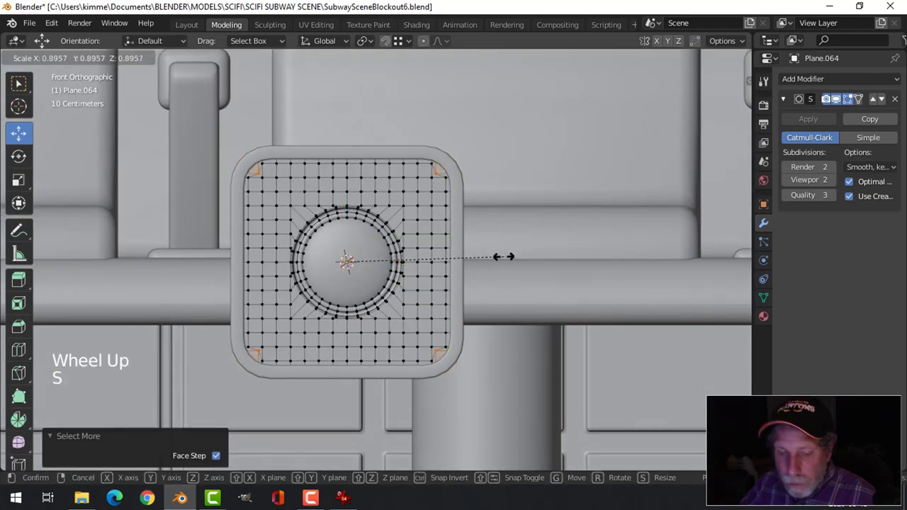
pyautogui.rightClick(504, 257)
pyautogui.keyDown('shift'); pyautogui.click(447, 177); pyautogui.keyUp('shift')
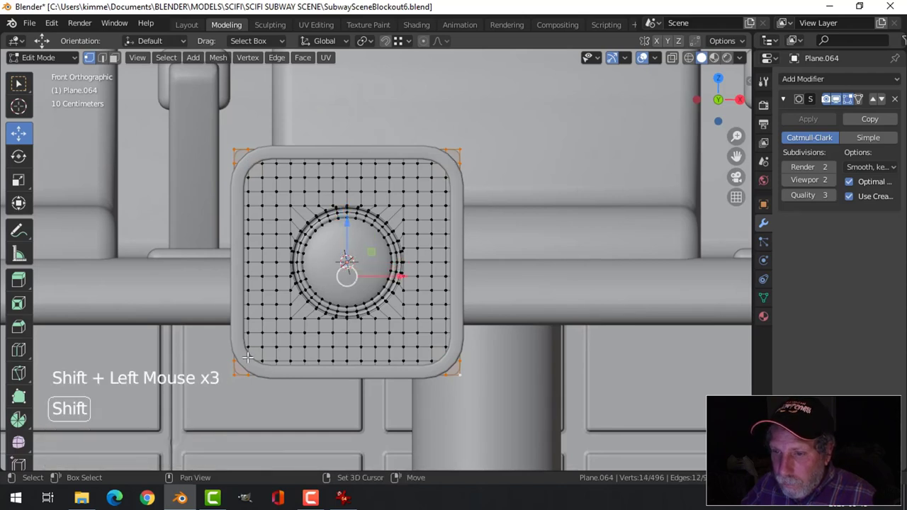
pyautogui.keyDown('shift'); pyautogui.click(440, 360); pyautogui.keyUp('shift')
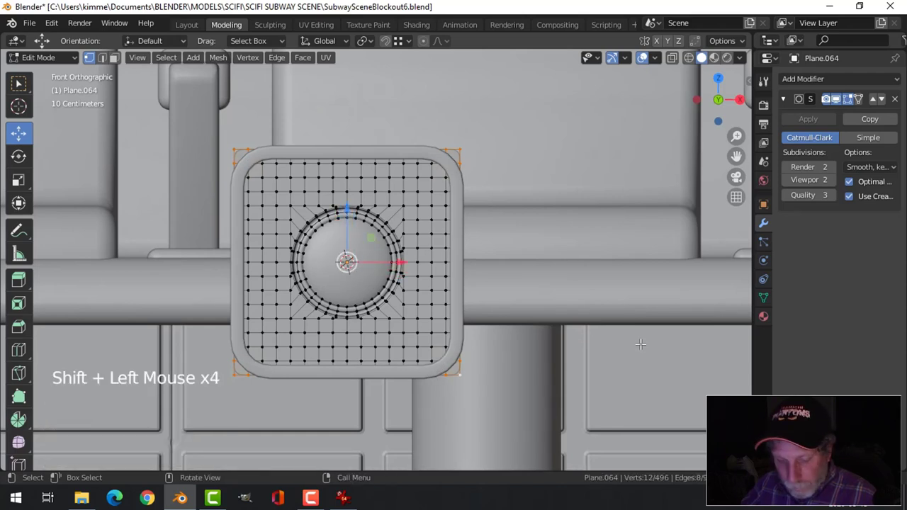
pyautogui.press('s')
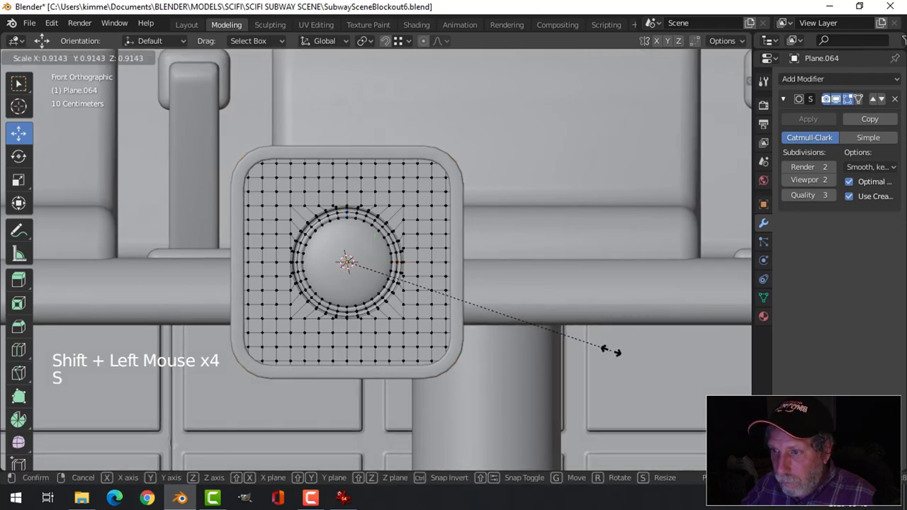
pyautogui.click(608, 352)
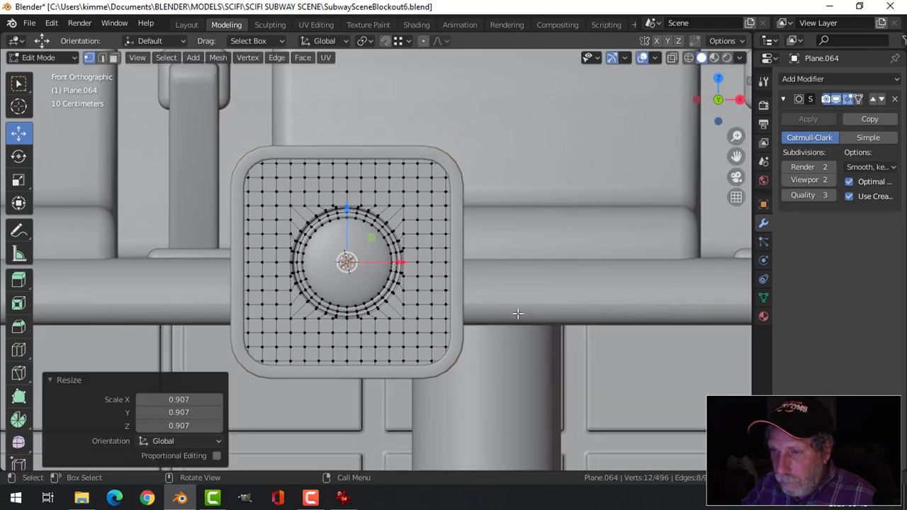
pyautogui.hotkey('alt', 'a')
pyautogui.press('Tab')
pyautogui.moveTo(608, 353); pyautogui.dragTo(445, 313, button='middle')
pyautogui.hotkey('alt', 'a')
pyautogui.scroll(-2, 369, 301)
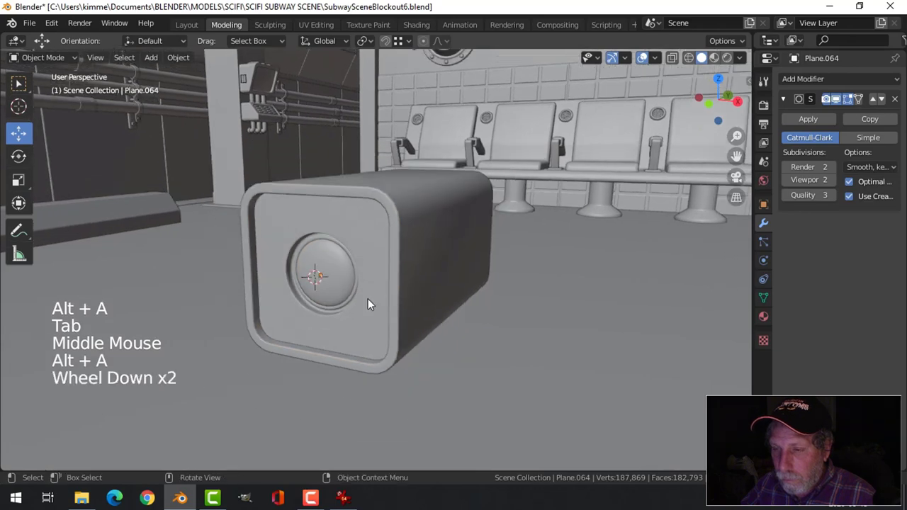
# Reopen the front panel's mesh, select the ring of faces around the dome and grow the selection three times
pyautogui.keyDown('shift'); pyautogui.moveTo(370, 301); pyautogui.dragTo(425, 298, button='middle'); pyautogui.keyUp('shift')
pyautogui.moveTo(425, 298); pyautogui.dragTo(383, 298, button='middle')
pyautogui.scroll(1, 383, 298)
pyautogui.scroll(1, 359, 201)
pyautogui.click(359, 201)
pyautogui.press('Tab')
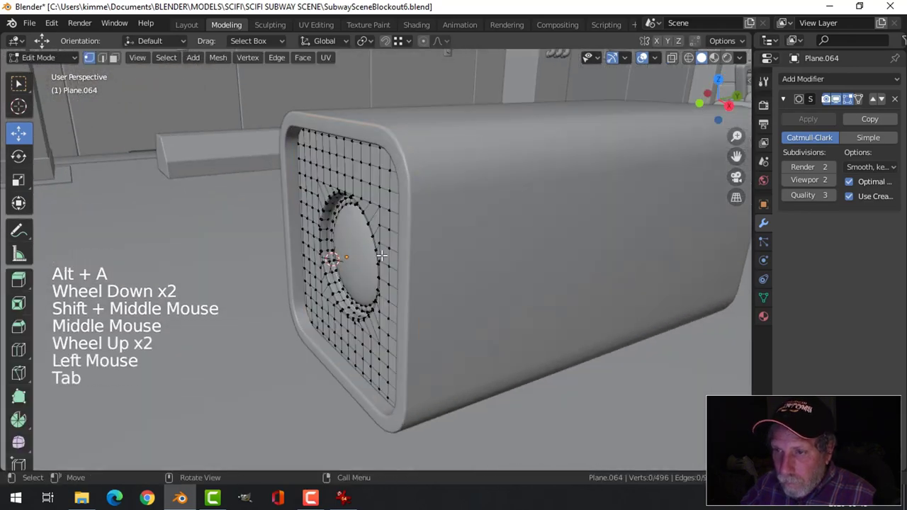
pyautogui.scroll(3, 358, 213)
pyautogui.moveTo(324, 177); pyautogui.dragTo(306, 160, button='middle')
pyautogui.scroll(1, 307, 160)
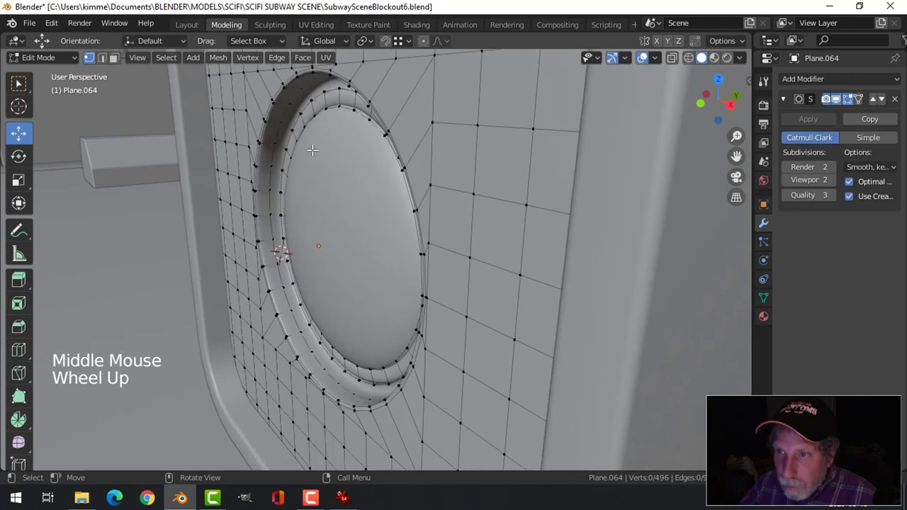
pyautogui.press('3')
pyautogui.keyDown('alt'); pyautogui.keyDown('shift'); pyautogui.click(310, 112); pyautogui.keyUp('shift'); pyautogui.keyUp('alt')
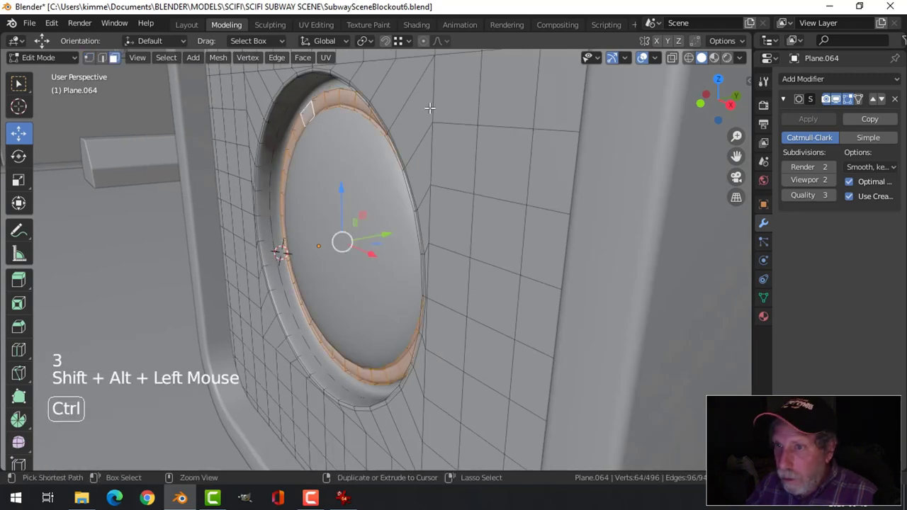
pyautogui.press('ctrl+KP_Add')
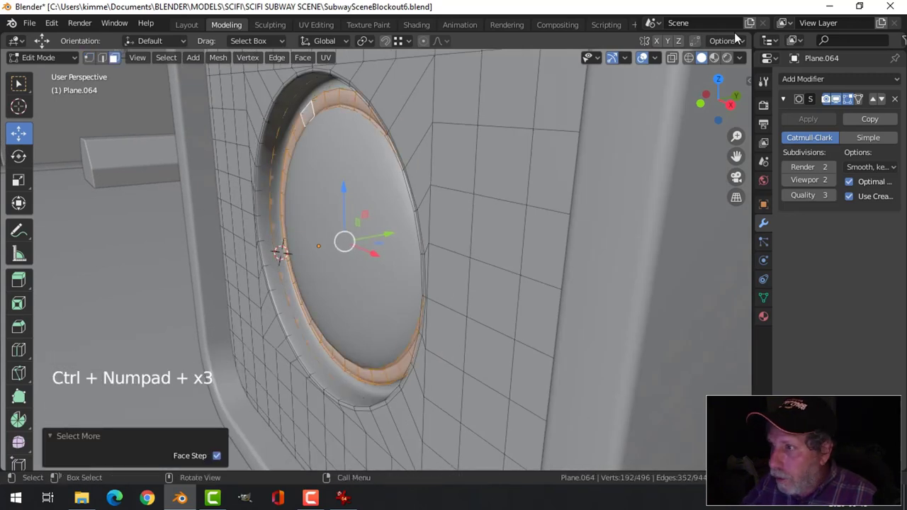
# Turn off the panel's subdivision display in the viewport and remove the outermost selected face loop inside the hole from the selection
pyautogui.click(835, 101)
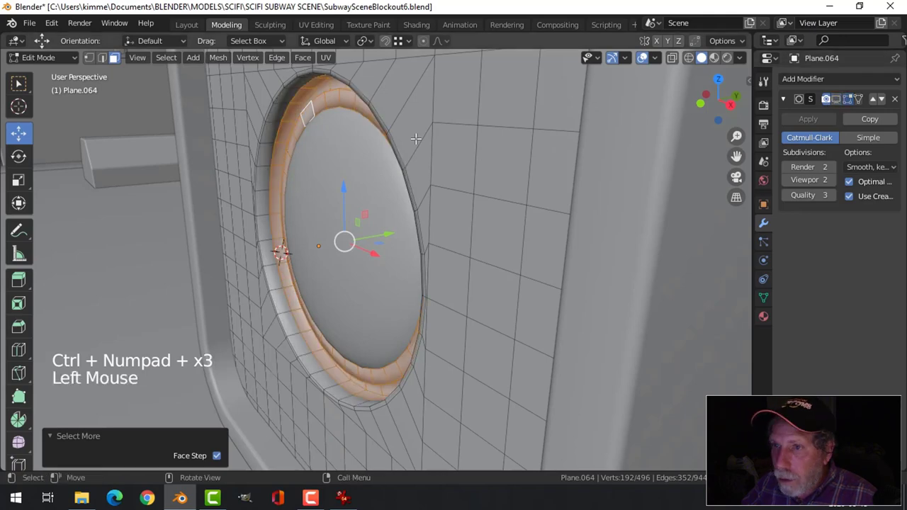
pyautogui.keyDown('alt'); pyautogui.keyDown('shift'); pyautogui.click(306, 88); pyautogui.keyUp('shift'); pyautogui.keyUp('alt')
pyautogui.scroll(-2, 306, 88)
pyautogui.moveTo(305, 87); pyautogui.dragTo(351, 259, button='middle')
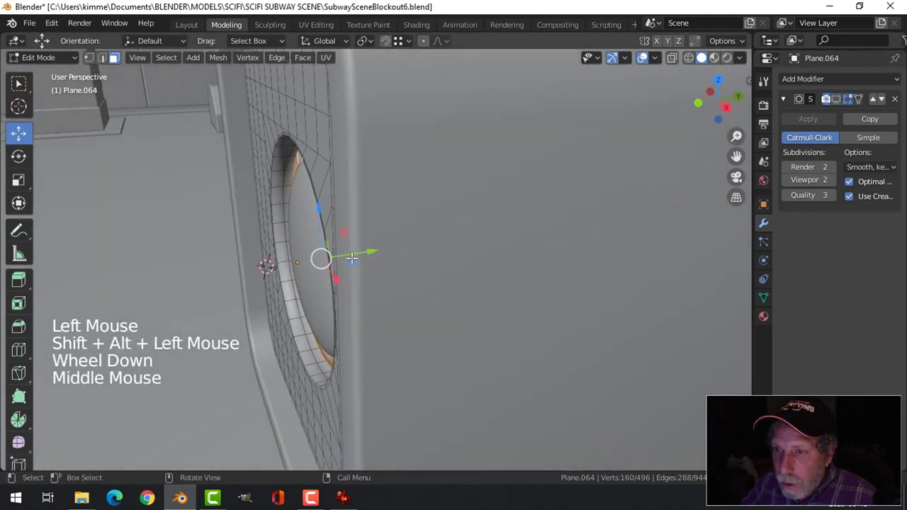
# Grow the face selection inside the round hole and move it slightly along Y towards the panel's front
pyautogui.moveTo(352, 258); pyautogui.dragTo(368, 253)
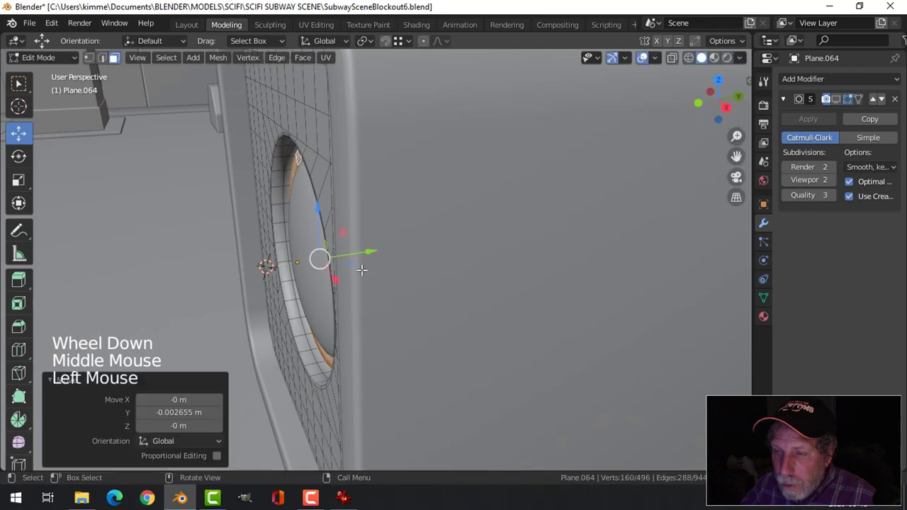
pyautogui.hotkey('ctrl', 'z')
pyautogui.moveTo(363, 271); pyautogui.dragTo(412, 257, button='middle')
pyautogui.press('ctrl+KP_Add')
pyautogui.scroll(-3, 414, 243)
pyautogui.moveTo(380, 233); pyautogui.dragTo(365, 234)
pyautogui.hotkey('alt', 'a')
pyautogui.press('Tab')
pyautogui.hotkey('alt', 'a')
pyautogui.click(366, 242)
pyautogui.hotkey('alt', 'a')
# Select the two-by-two block of panel faces centred below the round hole and inset it about 0.0095 m
pyautogui.moveTo(365, 235); pyautogui.dragTo(473, 292, button='middle')
pyautogui.scroll(-2, 434, 263)
pyautogui.scroll(-2, 434, 263)
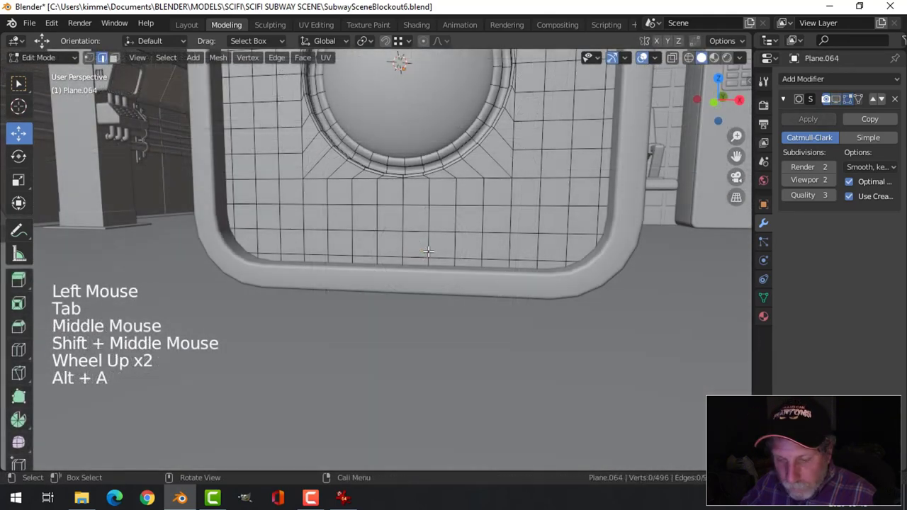
pyautogui.press('3')
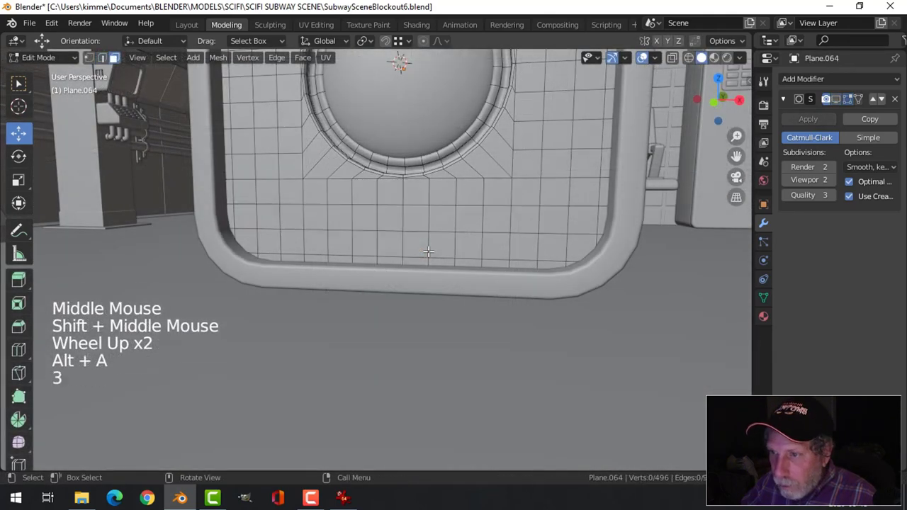
pyautogui.press('KP_1')
pyautogui.scroll(2, 427, 241)
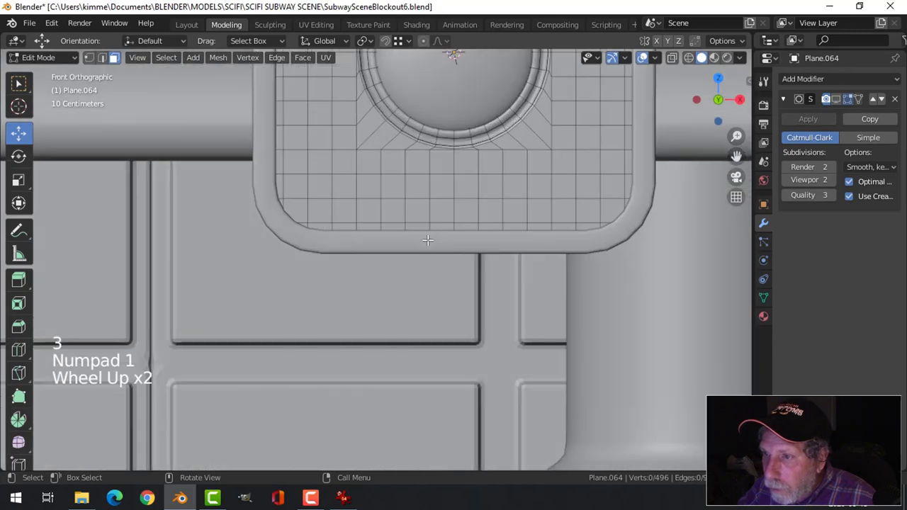
pyautogui.press('c')
pyautogui.rightClick(516, 206)
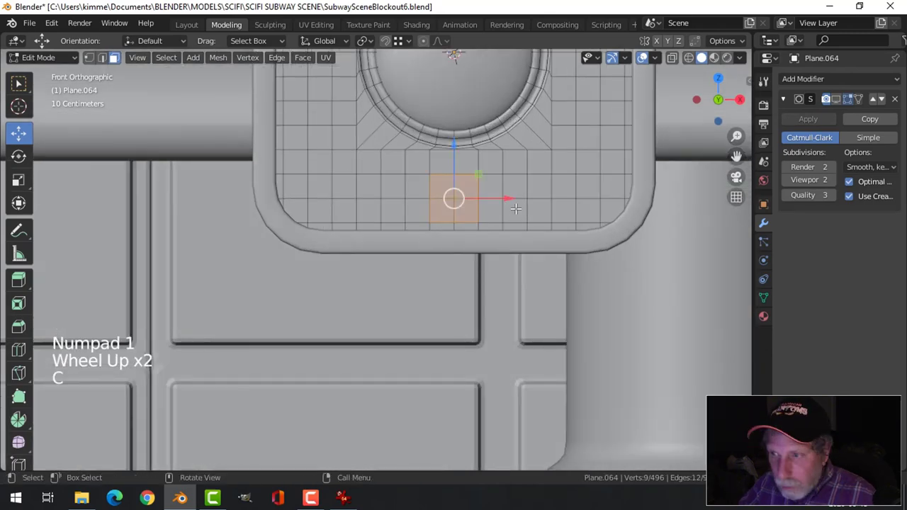
pyautogui.scroll(2, 516, 207)
pyautogui.keyDown('shift'); pyautogui.moveTo(675, 162); pyautogui.dragTo(600, 204, button='middle'); pyautogui.keyUp('shift')
pyautogui.press('i')
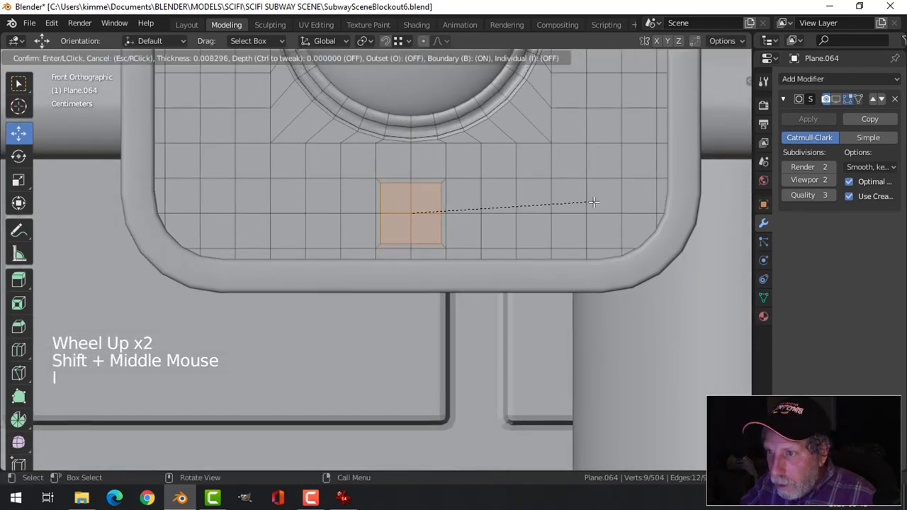
pyautogui.click(594, 203)
# Reshape the inset faces into a regular circle with LoopTools and scale it to 0.918
pyautogui.rightClick(433, 193)
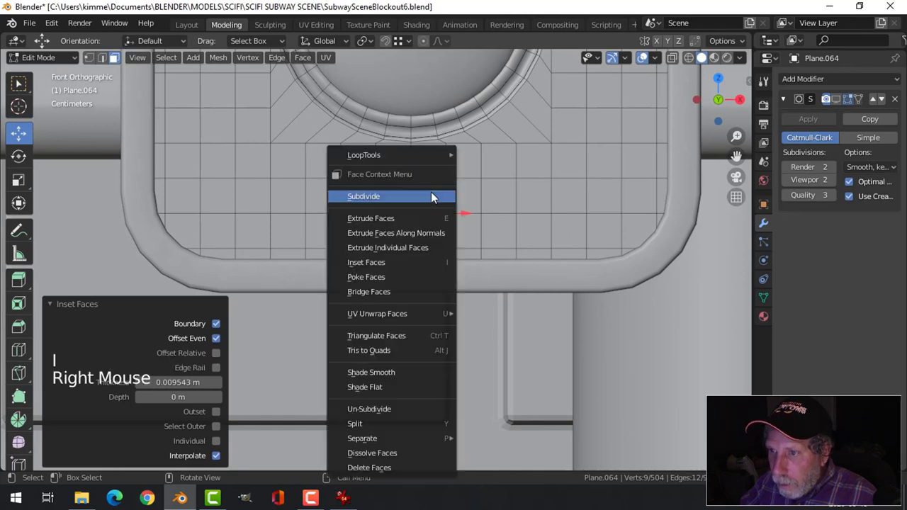
pyautogui.moveTo(411, 155)
pyautogui.click(521, 168)
pyautogui.press('s')
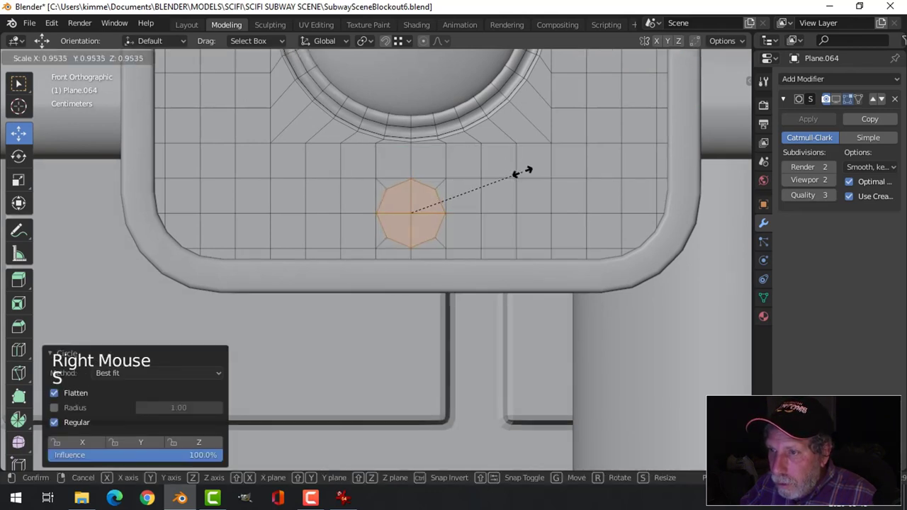
pyautogui.click(518, 174)
# Inset the small circle about 0.0067 m and delete its inner faces to open a small hole
pyautogui.press('i')
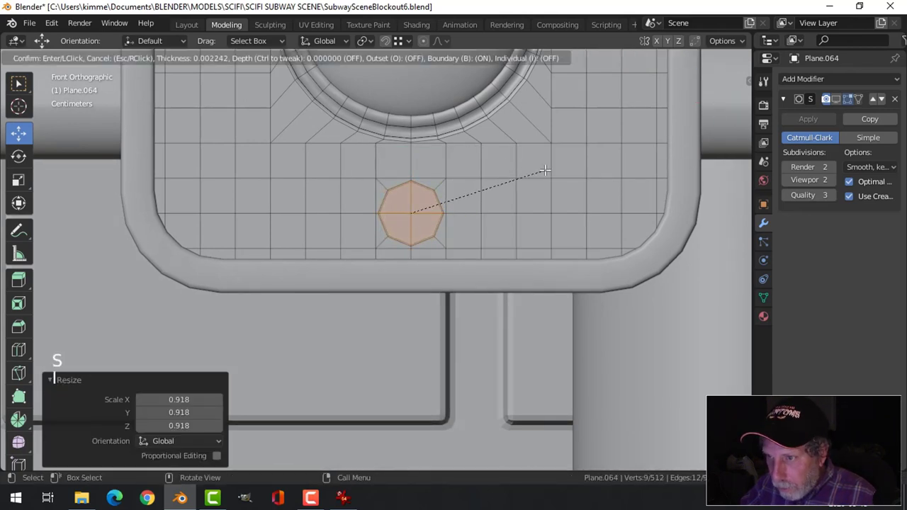
pyautogui.click(543, 170)
pyautogui.moveTo(542, 170); pyautogui.dragTo(475, 217, button='middle')
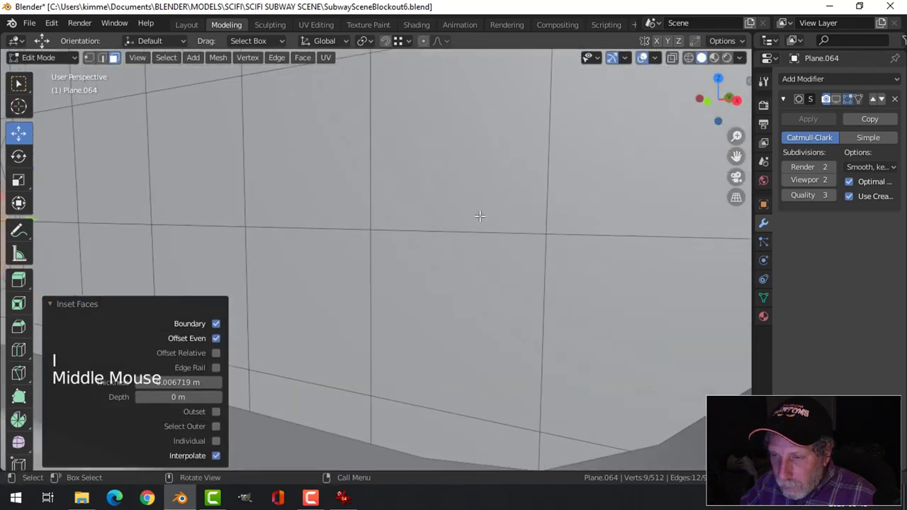
pyautogui.scroll(-3, 485, 208)
pyautogui.keyDown('shift'); pyautogui.moveTo(367, 236); pyautogui.dragTo(426, 225, button='middle'); pyautogui.keyUp('shift')
pyautogui.moveTo(425, 225); pyautogui.dragTo(467, 220, button='middle')
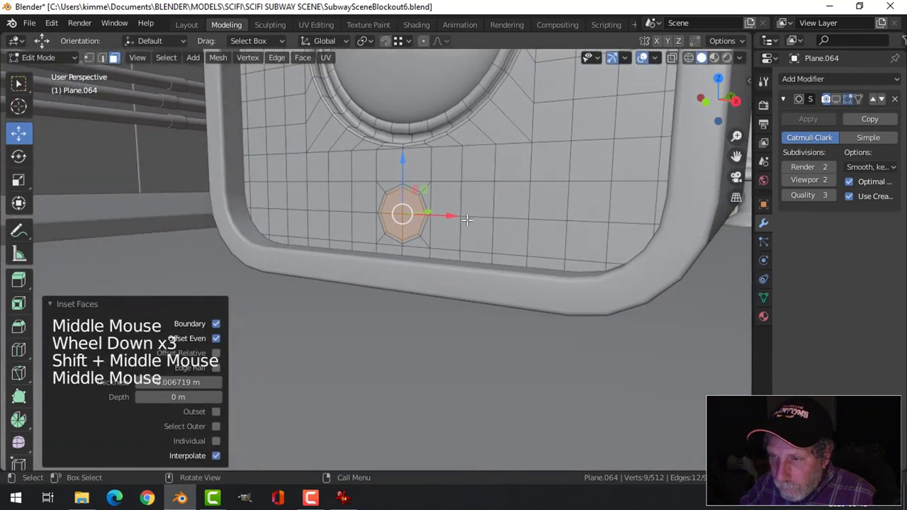
pyautogui.press('x')
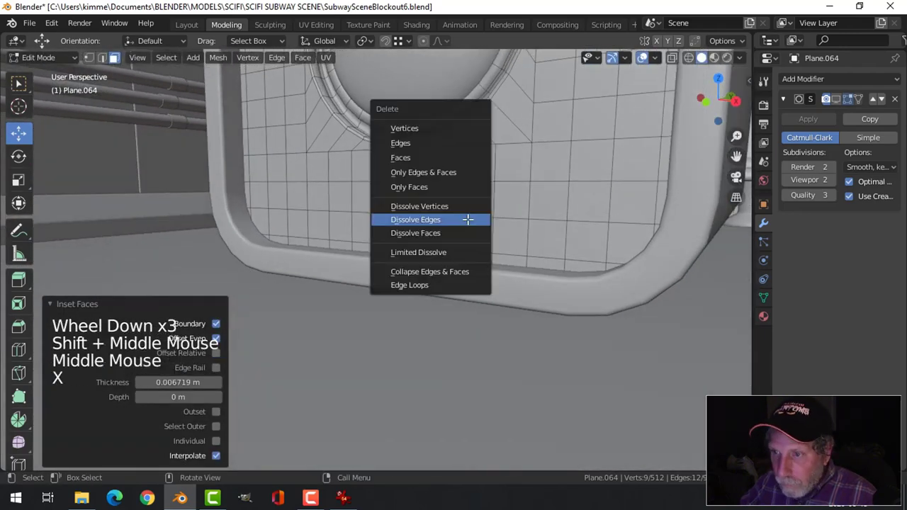
pyautogui.click(432, 159)
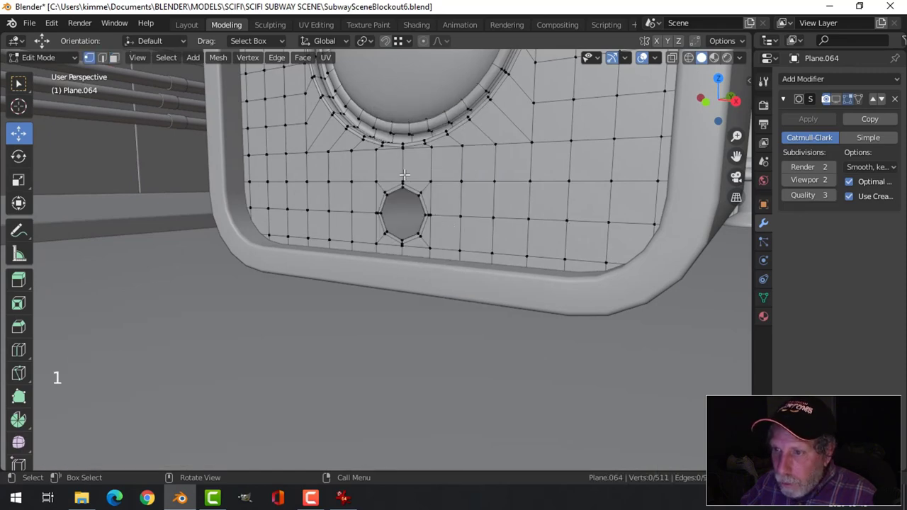
# Scale the outer ring vertices directly above and below the small hole outward along Z
pyautogui.keyDown('shift'); pyautogui.click(409, 244); pyautogui.keyUp('shift')
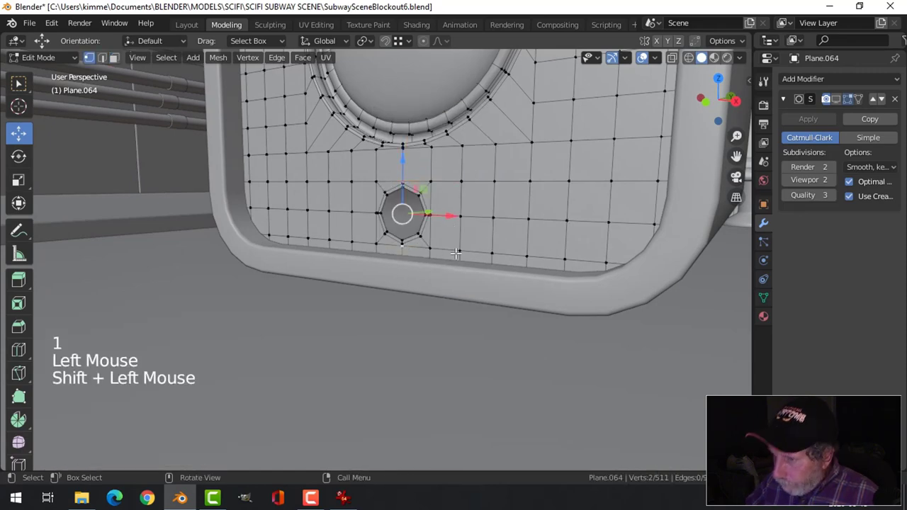
pyautogui.press('KP_1')
pyautogui.keyDown('shift'); pyautogui.moveTo(454, 245); pyautogui.dragTo(354, 263, button='middle'); pyautogui.keyUp('shift')
pyautogui.scroll(3, 425, 234)
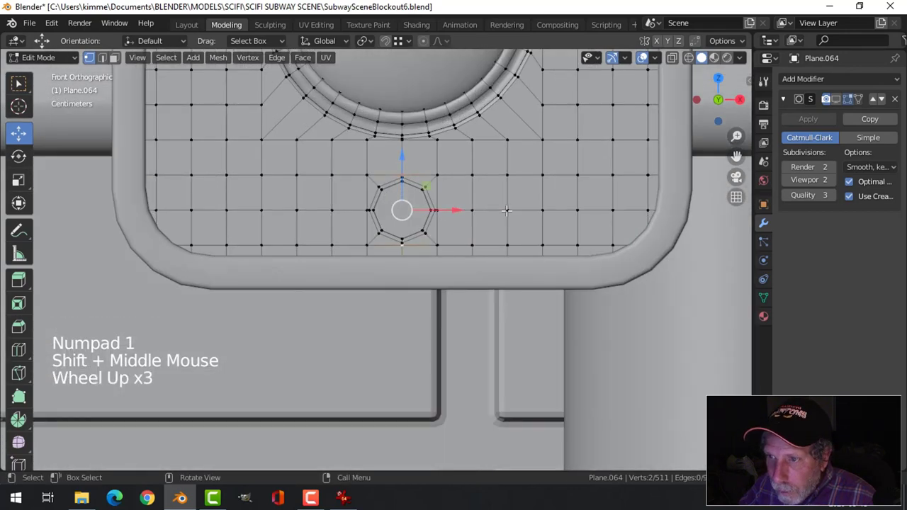
pyautogui.scroll(2, 507, 211)
pyautogui.press('s')
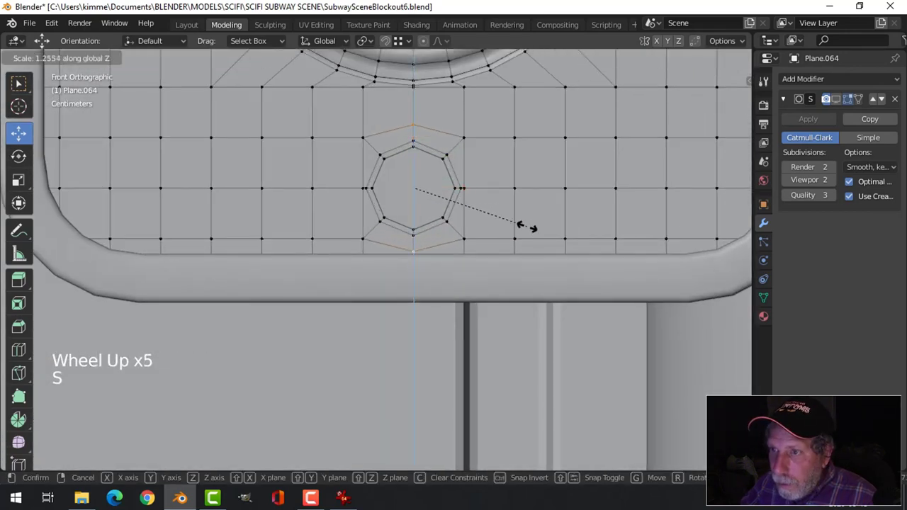
pyautogui.click(509, 212)
# Scale the outer ring vertices on either side of the small hole outward to round the ring
pyautogui.hotkey('alt', 'a')
pyautogui.keyDown('shift'); pyautogui.click(359, 184); pyautogui.keyUp('shift')
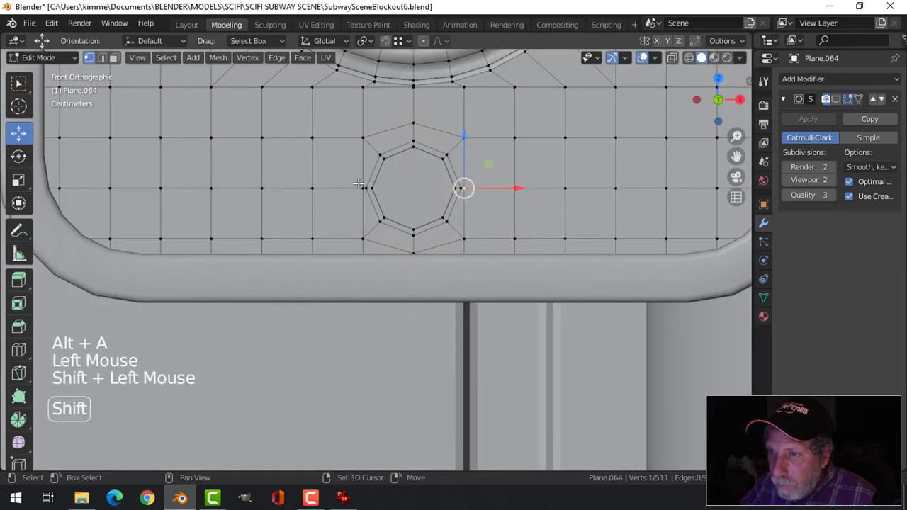
pyautogui.press('s')
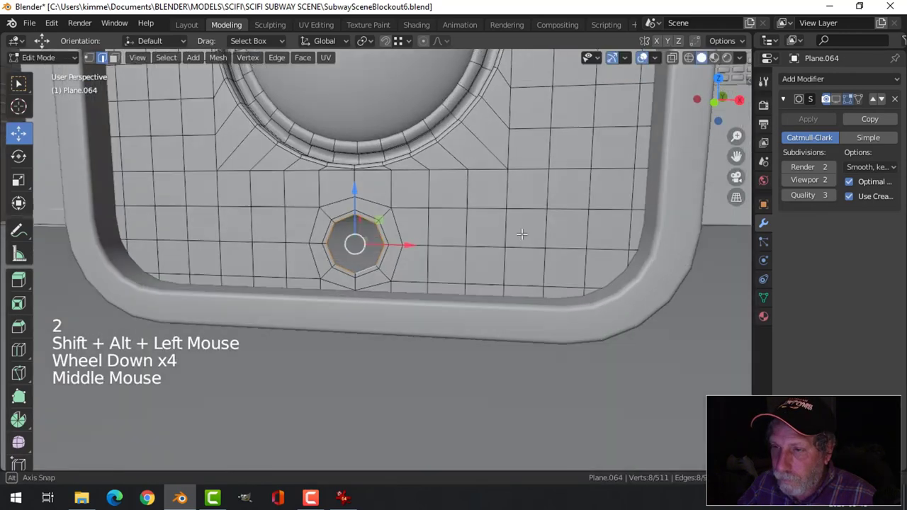
# Extrude the small hole's inner edge loop back into the panel and clear the selection
pyautogui.moveTo(522, 234); pyautogui.dragTo(490, 245, button='middle')
pyautogui.moveTo(489, 245); pyautogui.dragTo(487, 243, button='middle')
pyautogui.press('e')
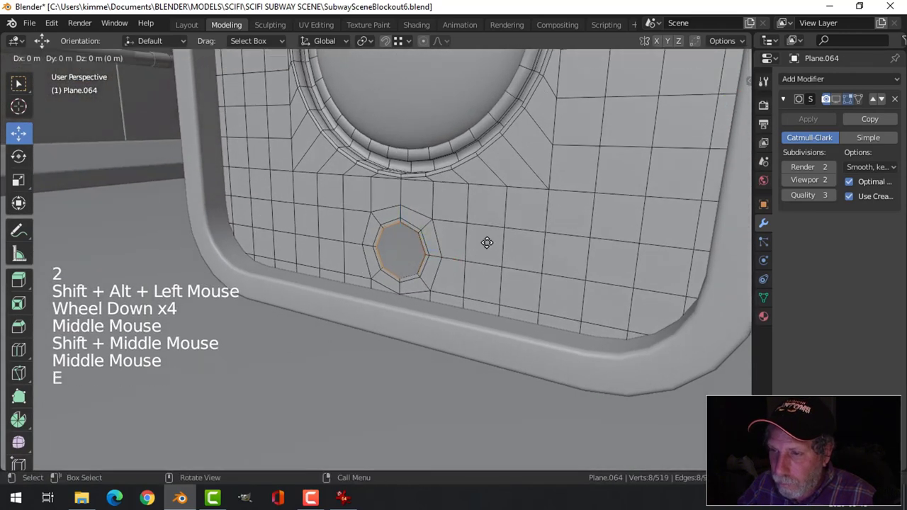
pyautogui.click(490, 240)
pyautogui.hotkey('alt', 'a')
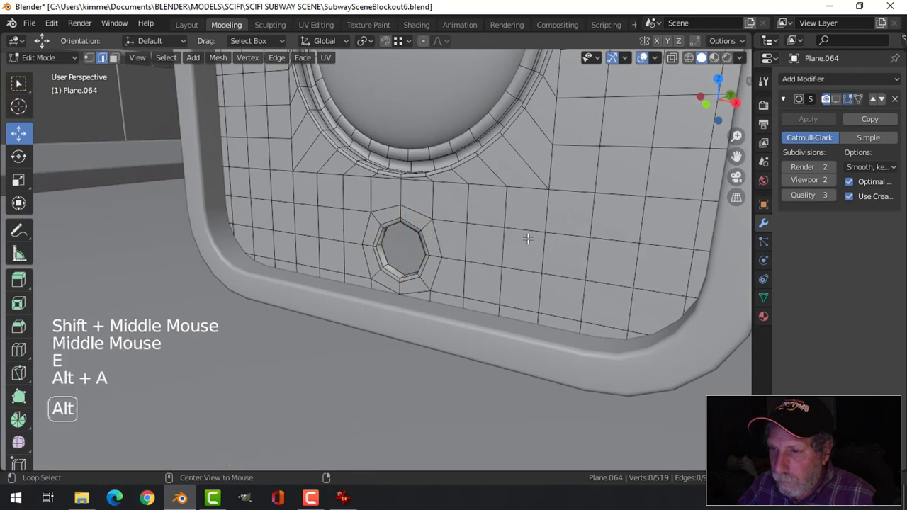
# Leave mesh editing and enable the panel's Subdivision modifier display in the viewport
pyautogui.press('Tab')
pyautogui.scroll(-2, 484, 247)
pyautogui.hotkey('alt', 'a')
pyautogui.moveTo(484, 244); pyautogui.dragTo(520, 243, button='middle')
pyautogui.click(517, 232)
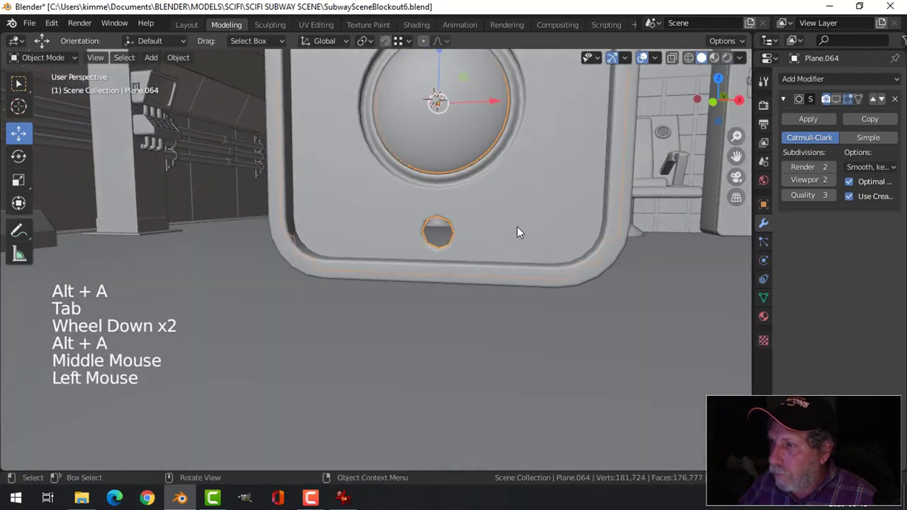
pyautogui.click(837, 100)
# Examine the smoothed panel, the dome lens and the small round hole from several angles
pyautogui.hotkey('alt', 'a')
pyautogui.moveTo(510, 226)
pyautogui.mouseDown(button='middle')
pyautogui.moveTo(502, 243)
pyautogui.moveTo(523, 245)
pyautogui.moveTo(506, 234)
pyautogui.moveTo(444, 239)
pyautogui.moveTo(499, 234)
pyautogui.mouseUp(button='middle')
pyautogui.scroll(1, 511, 239)
pyautogui.scroll(-3, 505, 241)
pyautogui.scroll(1, 505, 234)
pyautogui.click(440, 162)
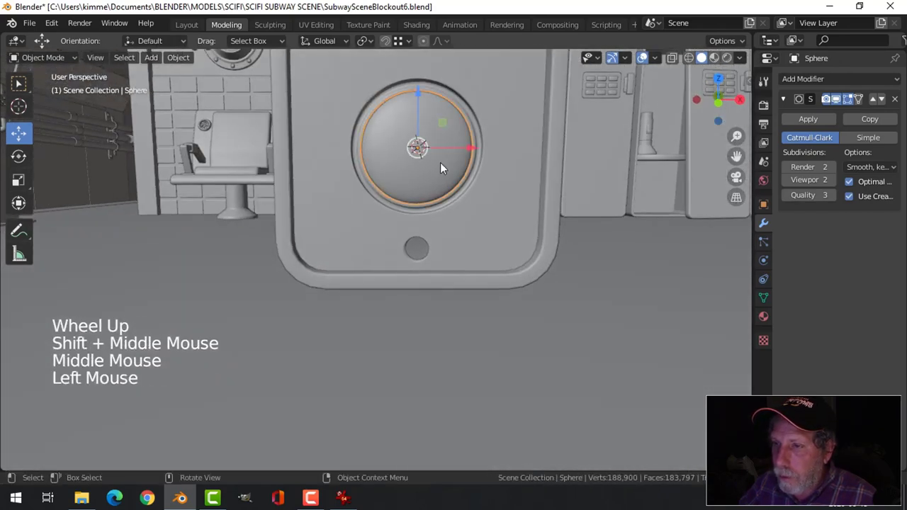
pyautogui.scroll(1, 486, 202)
pyautogui.moveTo(487, 202); pyautogui.dragTo(472, 238, button='middle')
pyautogui.hotkey('alt', 'a')
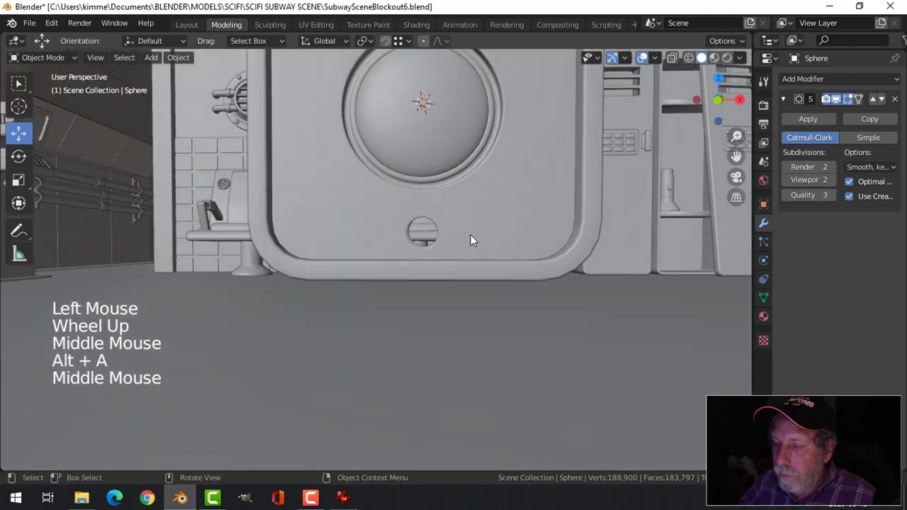
# Try to extrude the small hole's rear edge loop and scale it inward to 0.643
pyautogui.scroll(2, 479, 213)
pyautogui.click(486, 197)
pyautogui.press('Tab')
pyautogui.scroll(2, 489, 202)
pyautogui.moveTo(490, 202); pyautogui.dragTo(422, 213, button='middle')
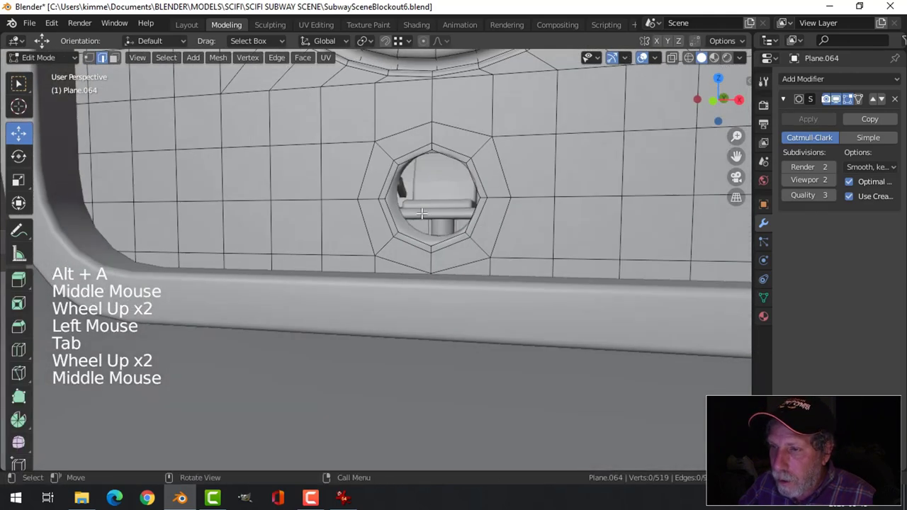
pyautogui.press('2')
pyautogui.keyDown('alt'); pyautogui.keyDown('shift'); pyautogui.click(400, 207); pyautogui.keyUp('shift'); pyautogui.keyUp('alt')
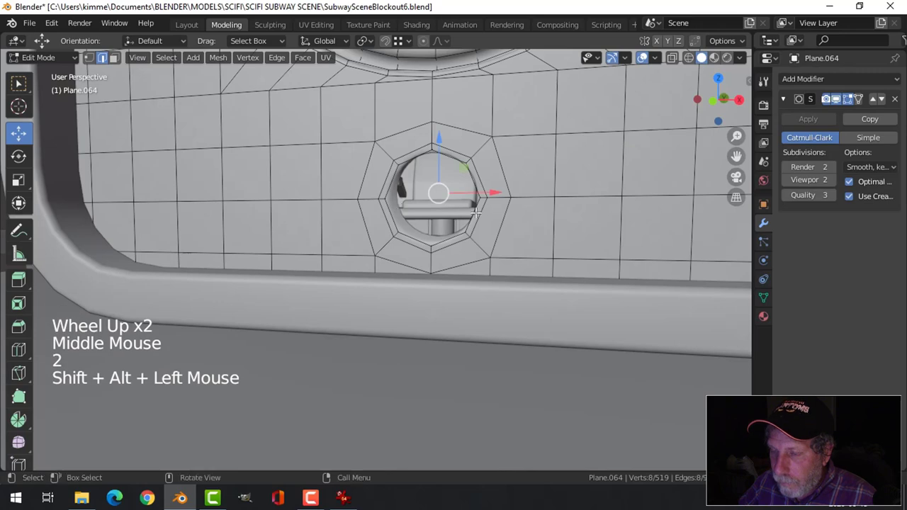
pyautogui.moveTo(523, 220); pyautogui.dragTo(640, 201, button='middle')
pyautogui.press('e')
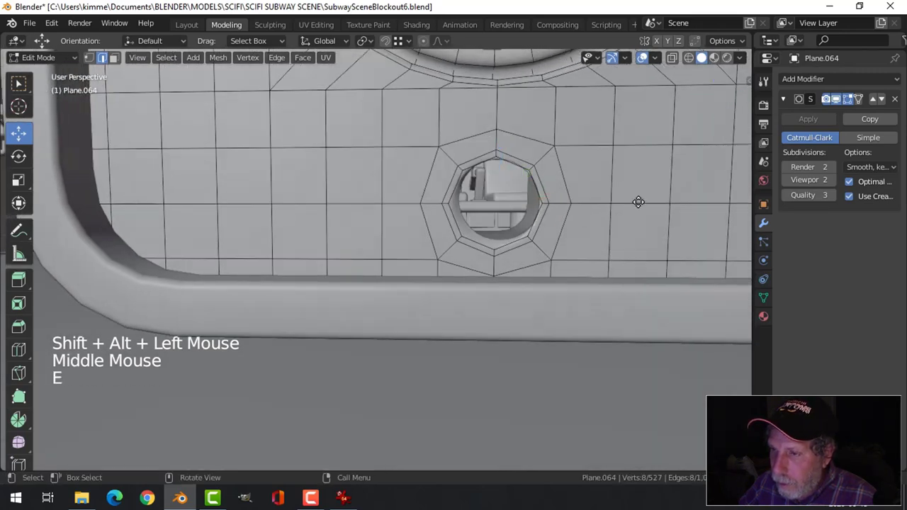
pyautogui.press('s')
pyautogui.click(590, 209)
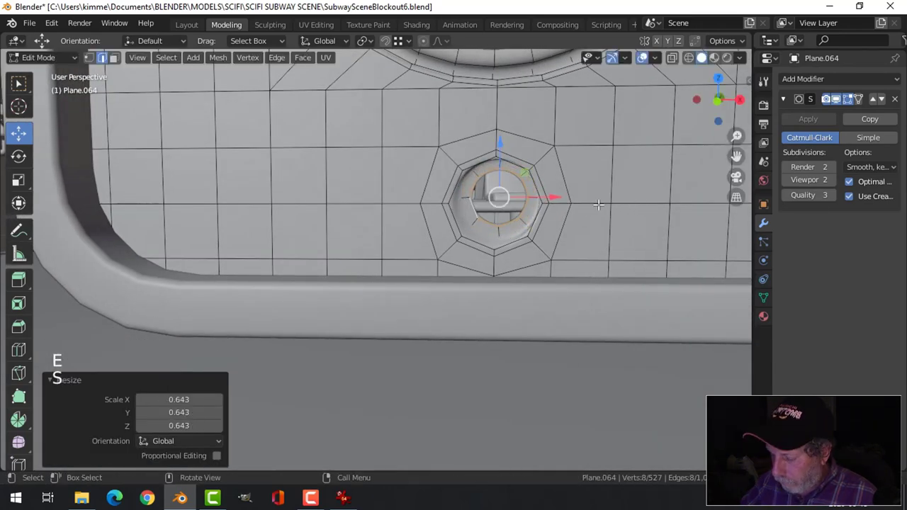
# Undo the inward scaling, try a factor of about 0.81, and undo back to before the rear loop's extrusion
pyautogui.press('KP_1')
pyautogui.hotkey('ctrl', 'z')
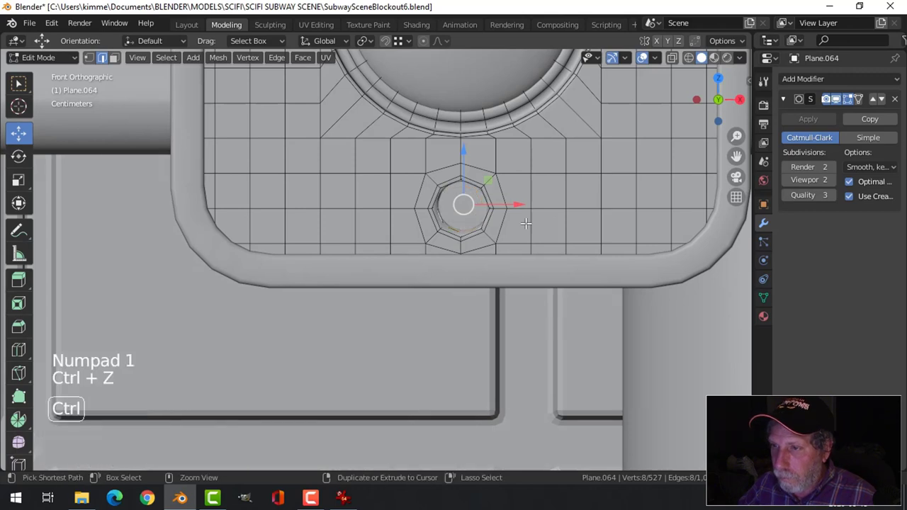
pyautogui.press('s')
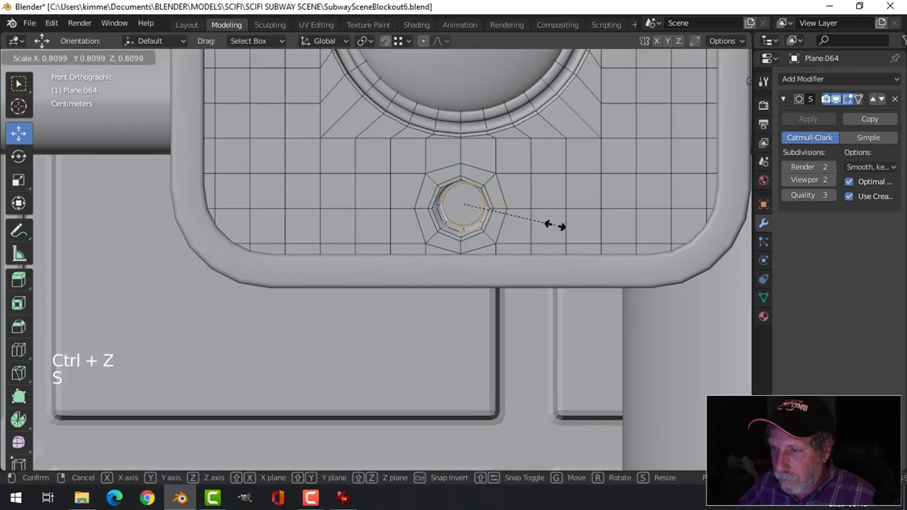
pyautogui.click(557, 225)
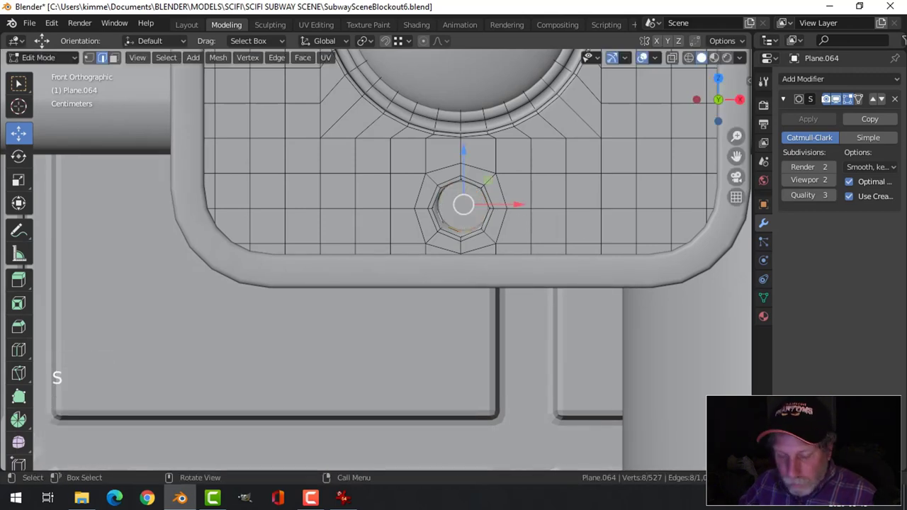
pyautogui.hotkey('ctrl', 'z')
pyautogui.hotkey('ctrl', 'z')
pyautogui.hotkey('ctrl', 'z')
pyautogui.hotkey('ctrl', 'z')
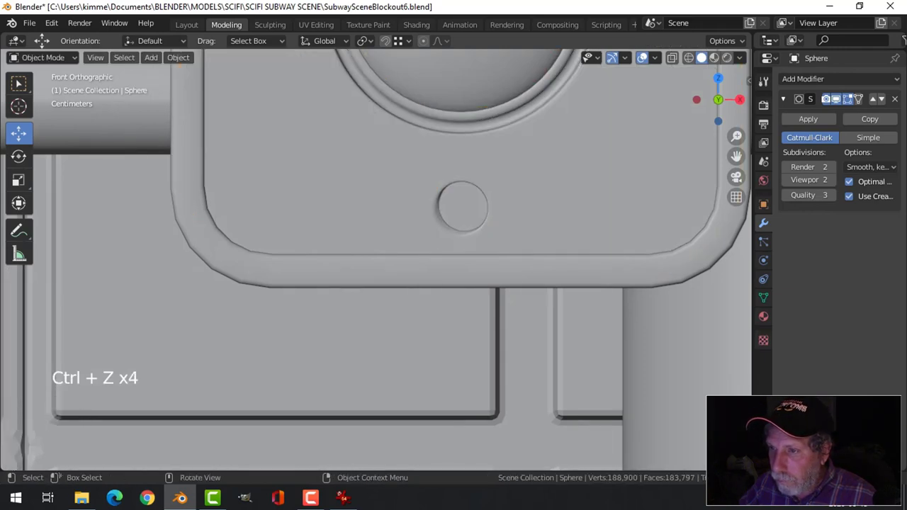
# Select the small hole's rear edge loop and centre it in the hole, moving it about -0.007 m in X and -0.002 m in Z
pyautogui.click(466, 239)
pyautogui.press('Tab')
pyautogui.moveTo(466, 240); pyautogui.dragTo(430, 245, button='middle')
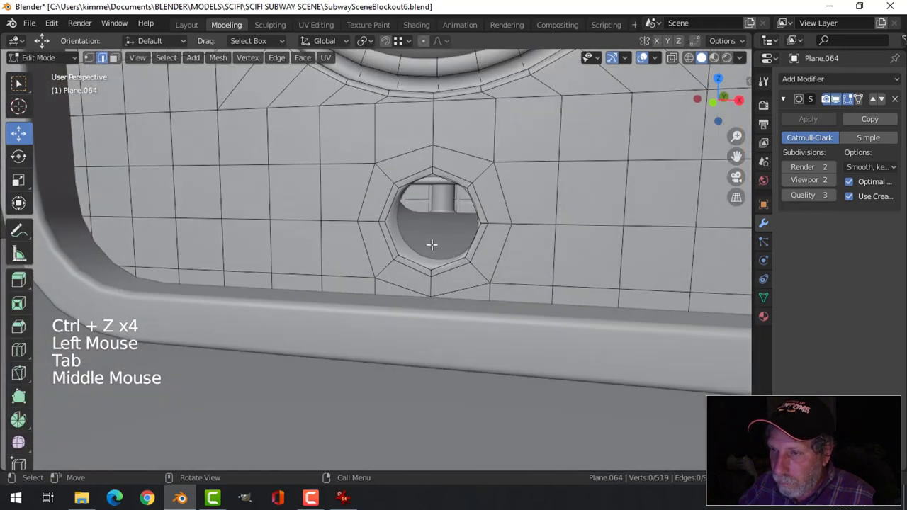
pyautogui.keyDown('alt'); pyautogui.keyDown('shift'); pyautogui.click(485, 228); pyautogui.keyUp('shift'); pyautogui.keyUp('alt')
pyautogui.press('KP_1')
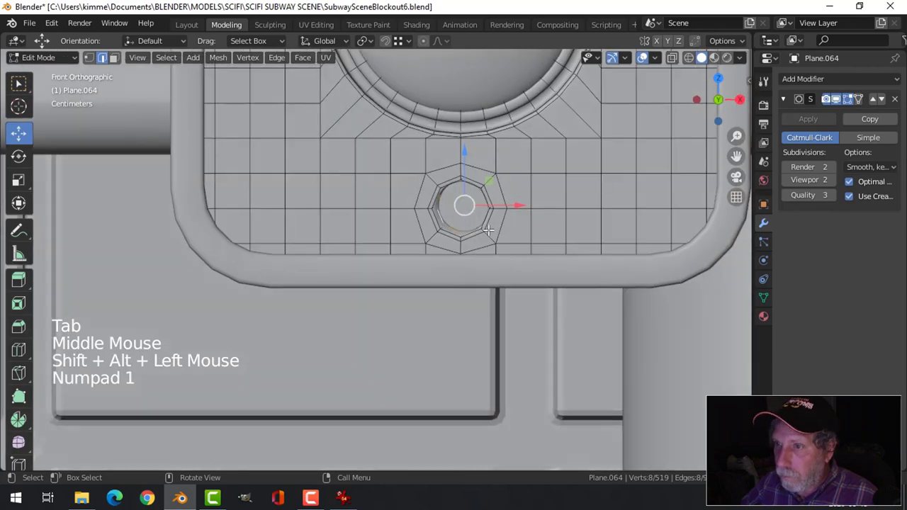
pyautogui.press('g')
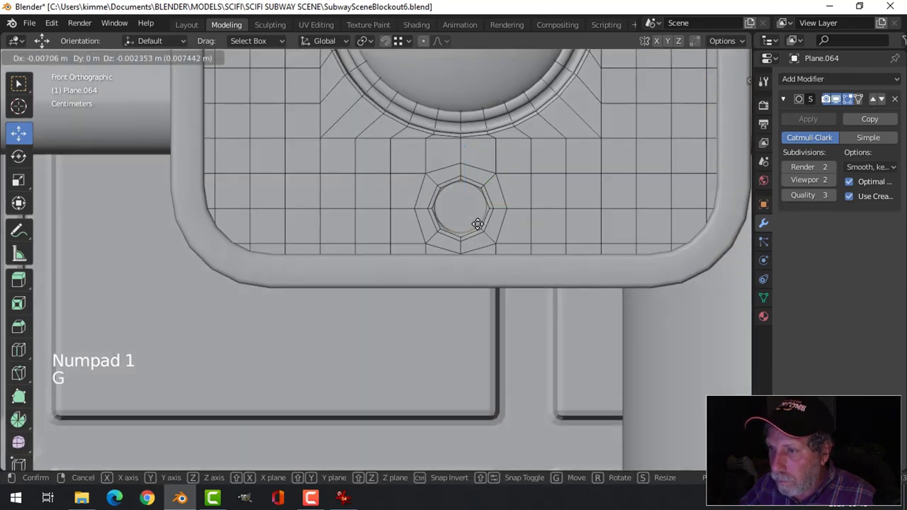
pyautogui.click(478, 224)
# Extrude the rear edge loop in place, scale it to 0.690, and close it with a Grid Fill of span 2
pyautogui.press('e')
pyautogui.rightClick(530, 207)
pyautogui.press('s')
pyautogui.click(517, 208)
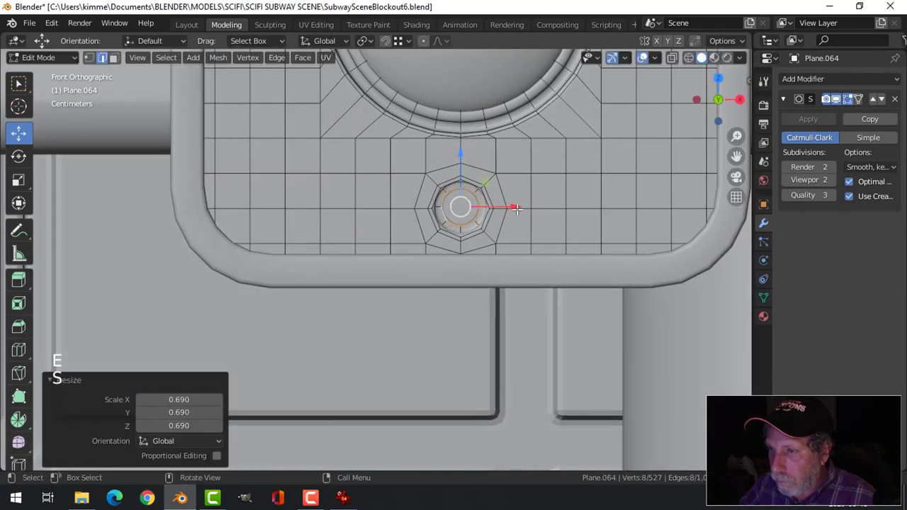
pyautogui.click(300, 57)
pyautogui.click(334, 218)
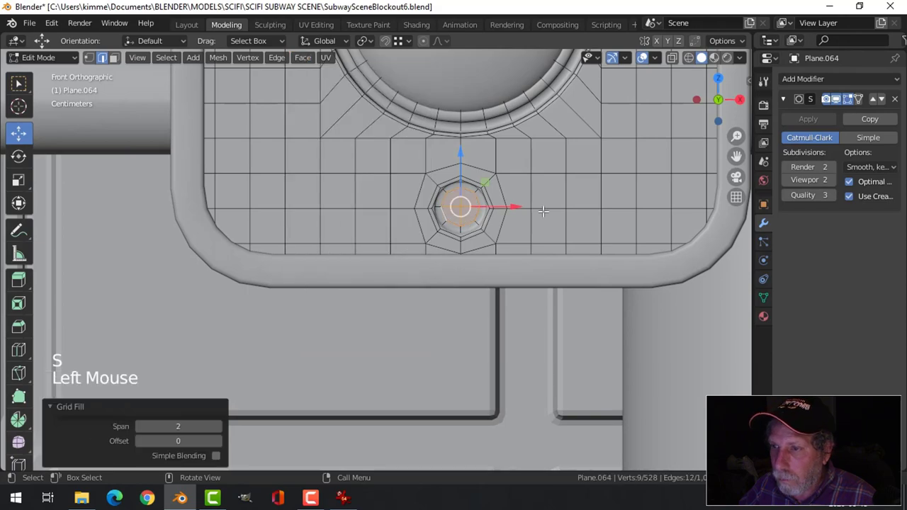
pyautogui.hotkey('alt', 'a')
pyautogui.press('Tab')
pyautogui.moveTo(545, 209); pyautogui.dragTo(464, 231, button='middle')
pyautogui.hotkey('alt', 'a')
# Select the small recess with its surrounding ring of faces and move it up about 0.0268 m along Z
pyautogui.scroll(-8, 507, 212)
pyautogui.scroll(3, 400, 263)
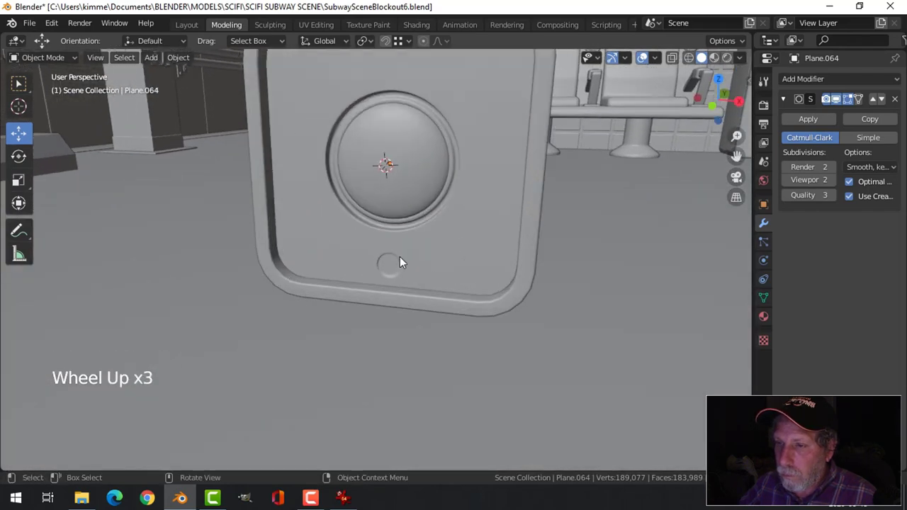
pyautogui.click(400, 263)
pyautogui.press('KP_1')
pyautogui.press('Tab')
pyautogui.scroll(3, 448, 239)
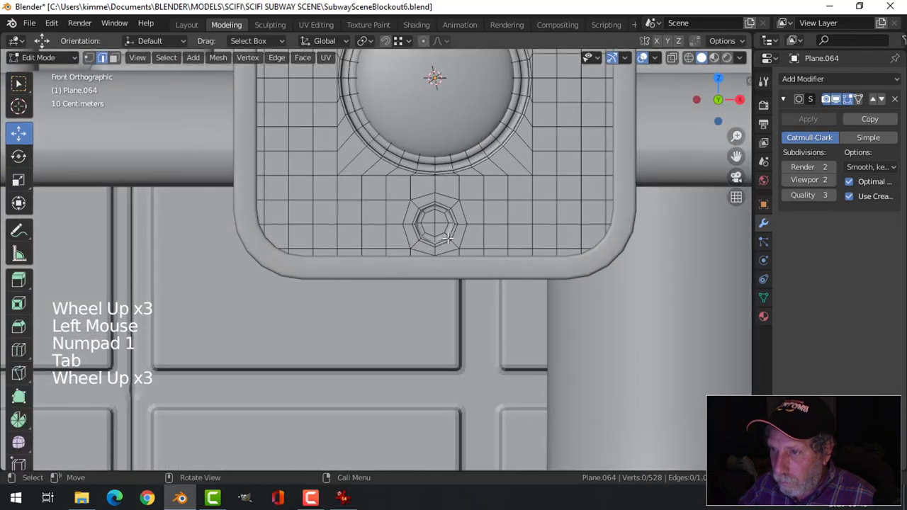
pyautogui.scroll(1, 456, 229)
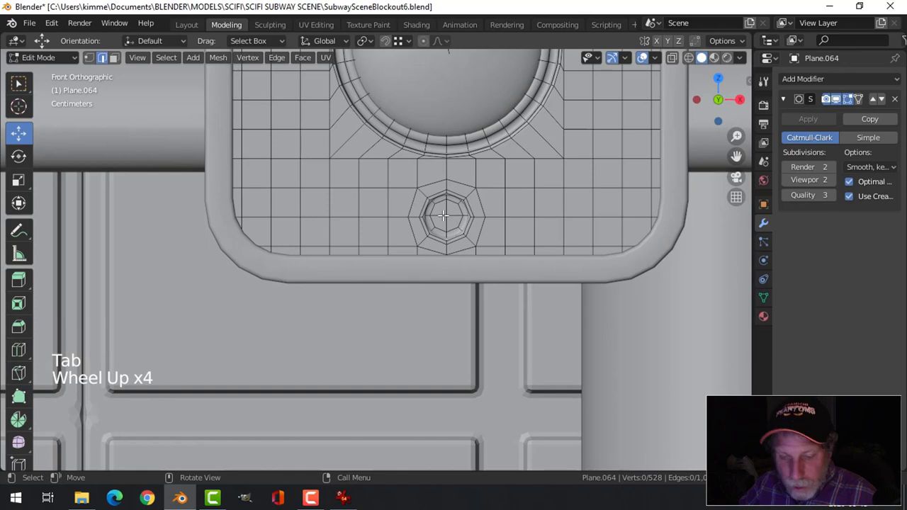
pyautogui.press('1')
pyautogui.click(445, 215)
pyautogui.press('ctrl+KP_Add')
pyautogui.press('ctrl+KP_Add')
pyautogui.press('ctrl+KP_Add')
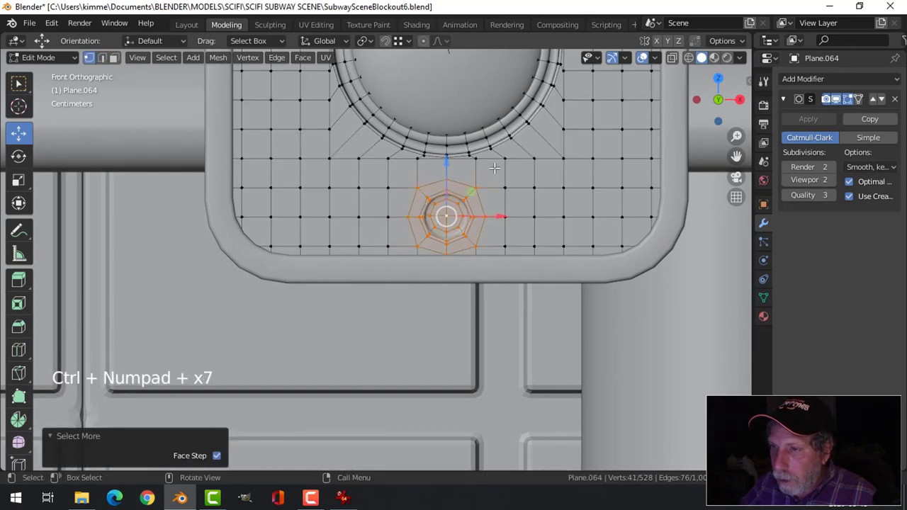
pyautogui.moveTo(449, 162); pyautogui.dragTo(447, 147)
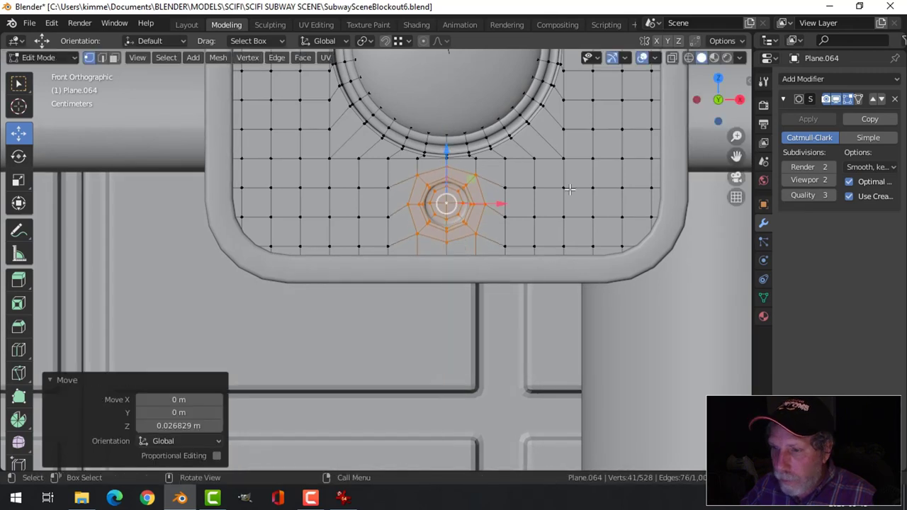
# Leave mesh editing and examine the repositioned small recess below the dome from near and far
pyautogui.hotkey('alt', 'a')
pyautogui.press('z')
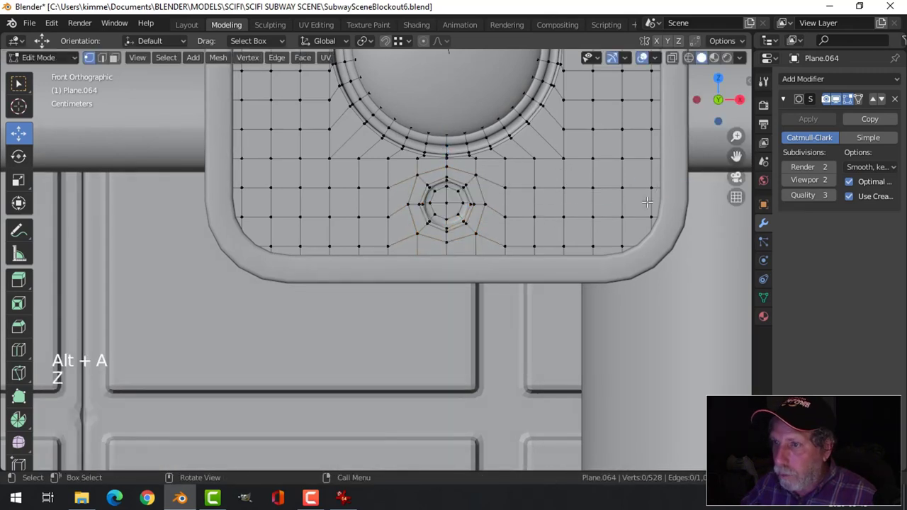
pyautogui.scroll(-3, 523, 225)
pyautogui.press('Tab')
pyautogui.moveTo(563, 237); pyautogui.dragTo(416, 272, button='middle')
pyautogui.hotkey('alt', 'a')
pyautogui.scroll(-4, 461, 261)
pyautogui.scroll(5, 415, 300)
pyautogui.scroll(-5, 425, 292)
pyautogui.scroll(-2, 425, 290)
pyautogui.scroll(7, 416, 284)
pyautogui.scroll(3, 415, 257)
# Select the faces inside the small recess and move them about 0.0092 m along Y
pyautogui.click(393, 263)
pyautogui.press('Tab')
pyautogui.click(329, 278)
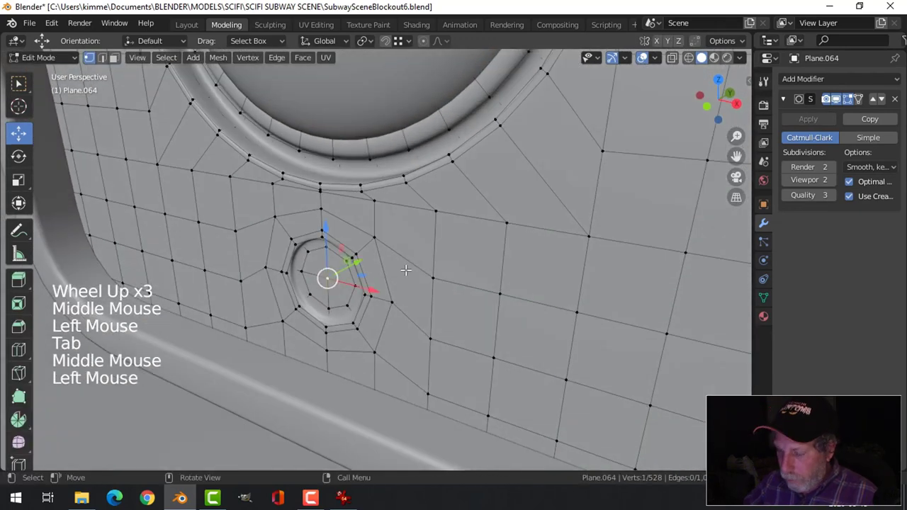
pyautogui.press('ctrl+KP_Add')
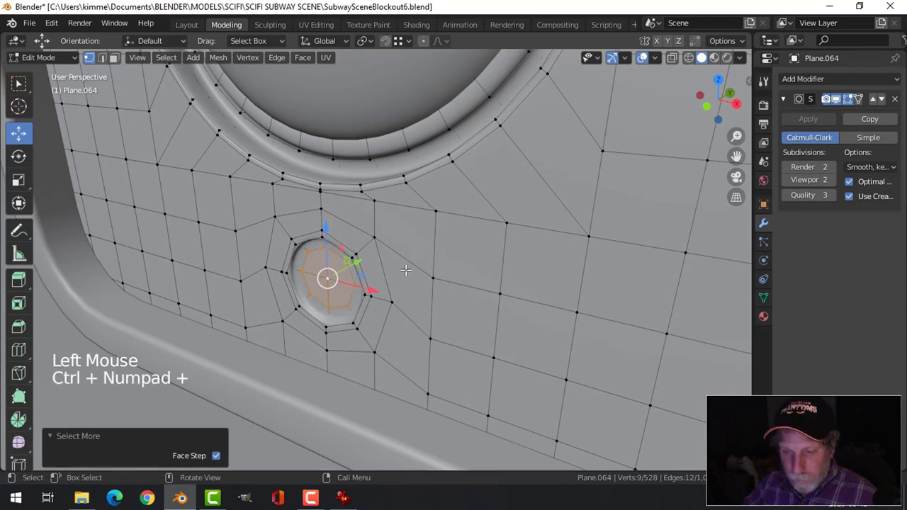
pyautogui.press('3')
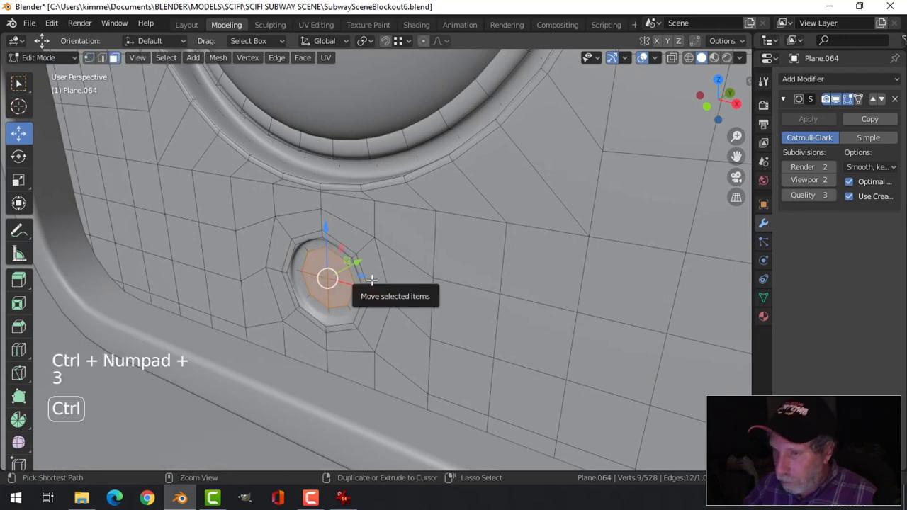
pyautogui.press('ctrl+KP_Add')
pyautogui.moveTo(374, 283); pyautogui.dragTo(308, 276, button='middle')
pyautogui.moveTo(308, 277); pyautogui.dragTo(316, 270)
# Add one loop cut around the small recess's inner wall with a slide factor of -0.624 and leave mesh editing
pyautogui.scroll(2, 316, 269)
pyautogui.keyDown('shift'); pyautogui.moveTo(283, 284); pyautogui.dragTo(245, 293, button='middle'); pyautogui.keyUp('shift')
pyautogui.hotkey('ctrl', 'r')
pyautogui.click(244, 293)
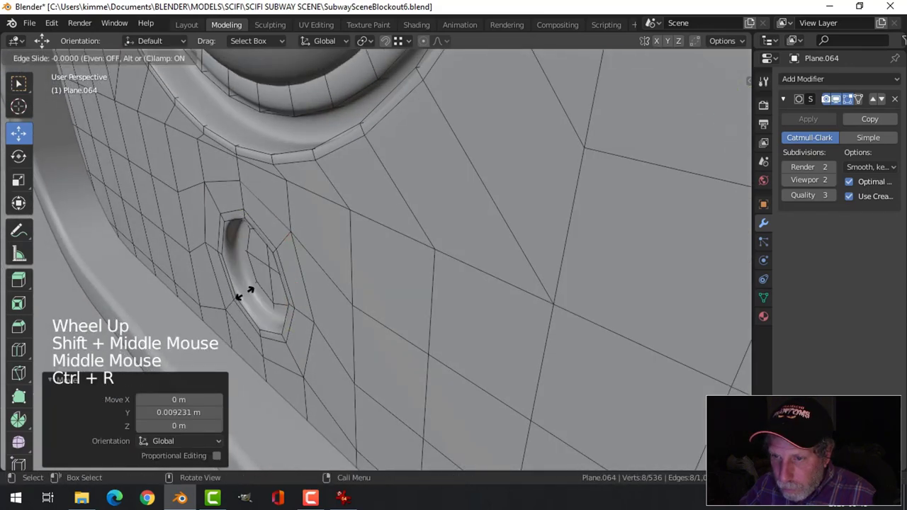
pyautogui.click(250, 293)
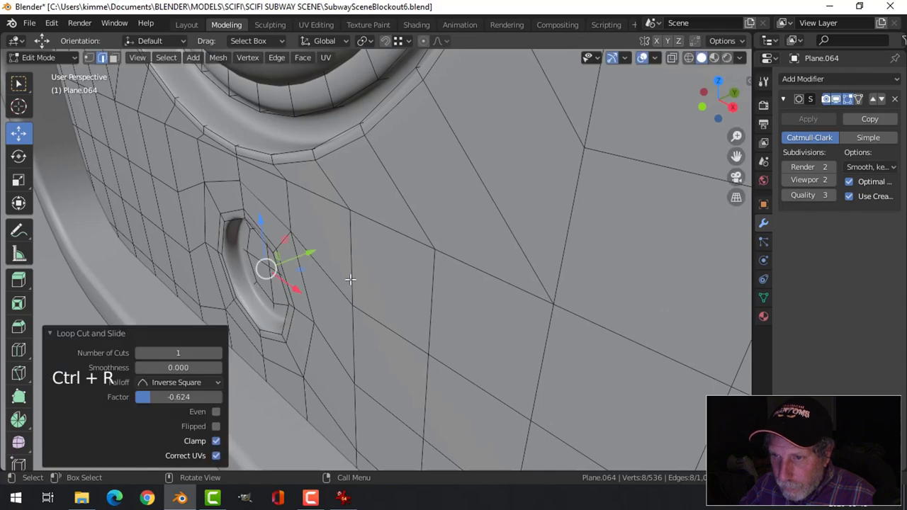
pyautogui.press('Tab')
pyautogui.scroll(-4, 400, 287)
pyautogui.hotkey('alt', 'a')
pyautogui.scroll(-7, 428, 299)
pyautogui.moveTo(412, 312); pyautogui.dragTo(462, 287, button='middle')
pyautogui.scroll(2, 445, 297)
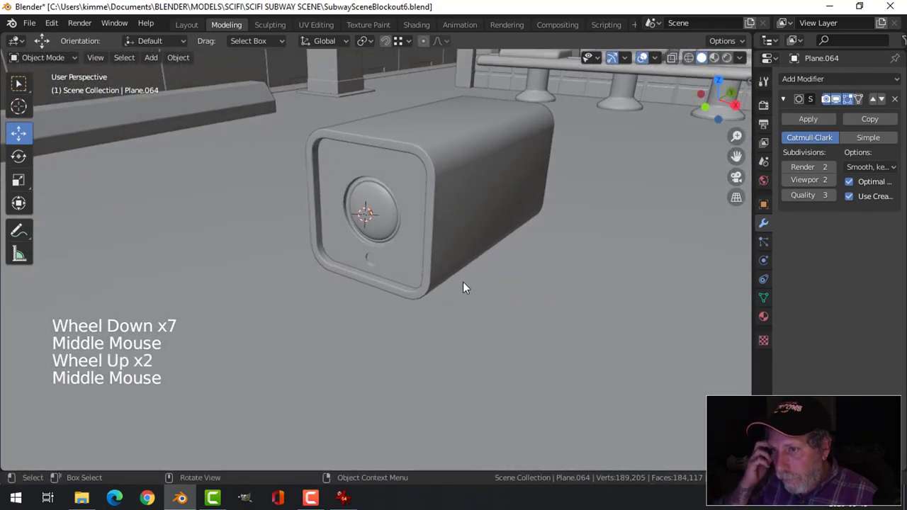
# Select the inner edge loop of the tube's open rear end and snap the 3D cursor to its centre
pyautogui.moveTo(449, 241); pyautogui.dragTo(389, 152, button='middle')
pyautogui.click(389, 152)
pyautogui.press('Tab')
pyautogui.scroll(1, 389, 194)
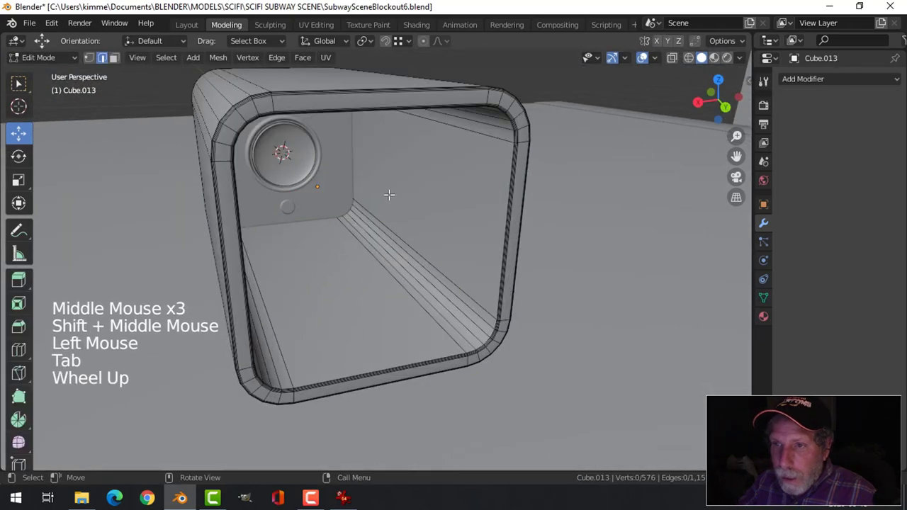
pyautogui.press('2')
pyautogui.keyDown('alt'); pyautogui.keyDown('shift'); pyautogui.click(334, 108); pyautogui.keyUp('shift'); pyautogui.keyUp('alt')
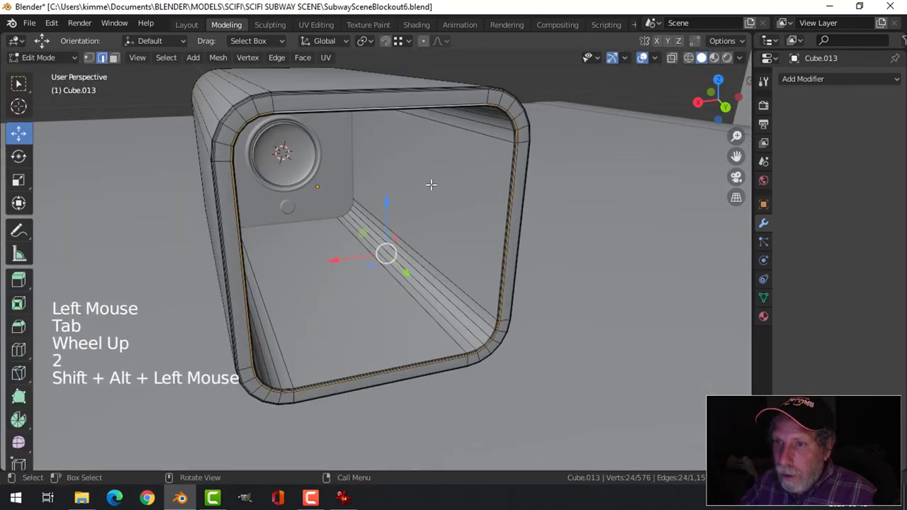
pyautogui.hotkey('shift', 's')
pyautogui.click(427, 266)
pyautogui.hotkey('alt', 'a')
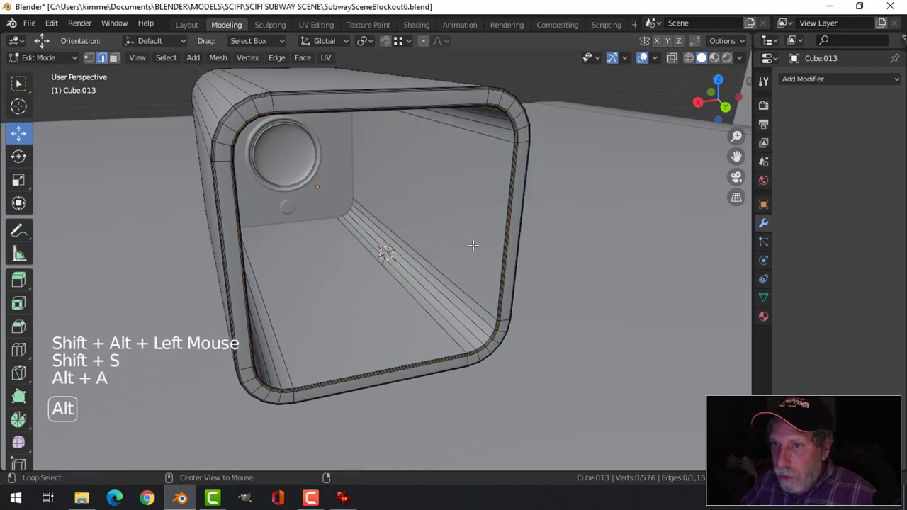
# Leave mesh editing on the tube and add a 2 m plane at the 3D cursor
pyautogui.press('Tab')
pyautogui.scroll(-3, 469, 252)
pyautogui.moveTo(469, 252); pyautogui.dragTo(440, 251, button='middle')
pyautogui.hotkey('alt', 'a')
pyautogui.hotkey('shift', 'a')
pyautogui.moveTo(411, 212)
pyautogui.click(488, 212)
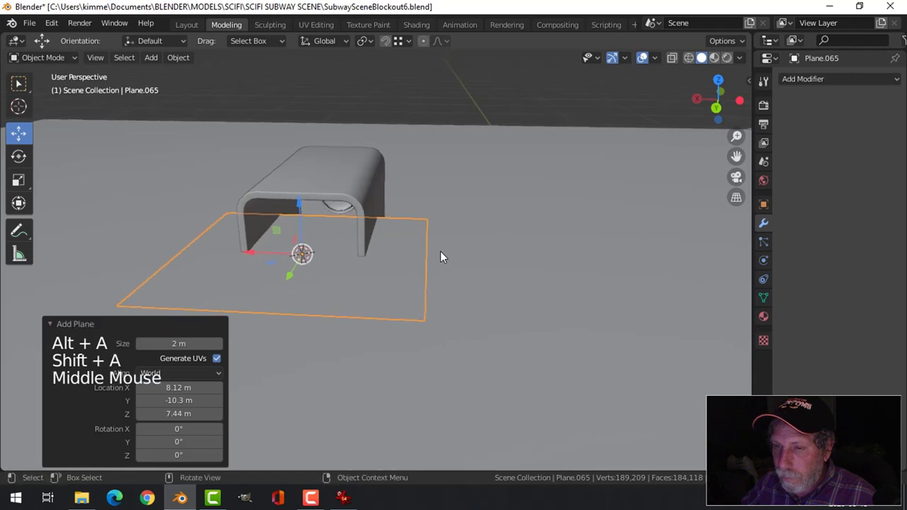
# In mesh editing, rotate the plane 90° about X and scale it to about 0.522 so it covers the tube's open end
pyautogui.press('Tab')
pyautogui.press('r')
pyautogui.press('x')
pyautogui.press('9')
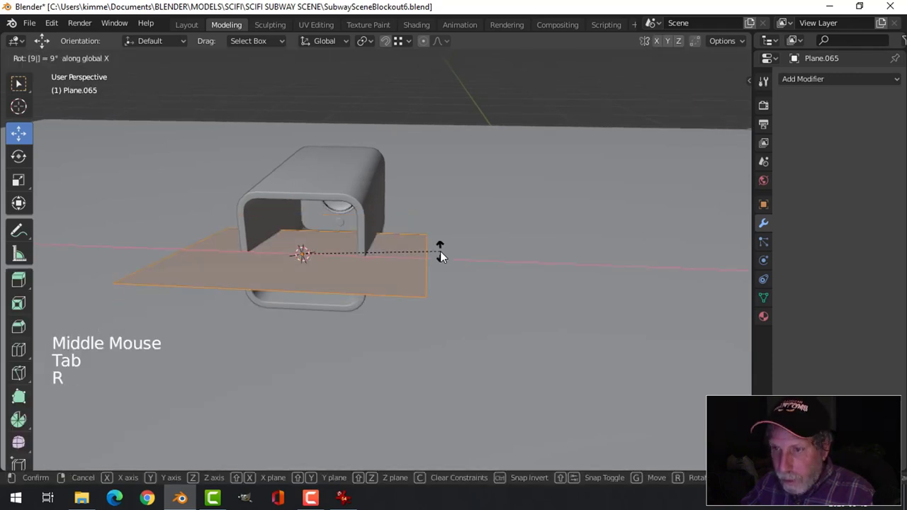
pyautogui.press('0')
pyautogui.press('Return')
pyautogui.press('s')
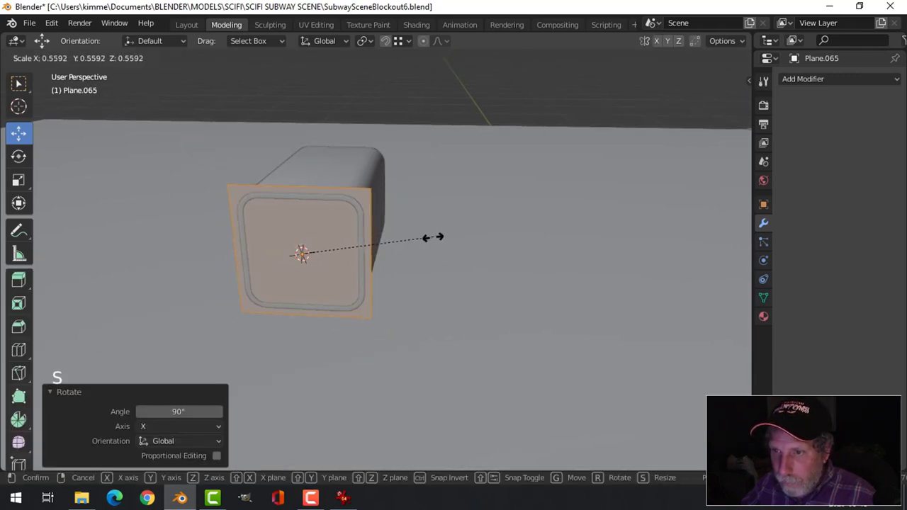
pyautogui.click(426, 239)
pyautogui.moveTo(421, 245); pyautogui.dragTo(354, 211, button='middle')
pyautogui.scroll(2, 411, 239)
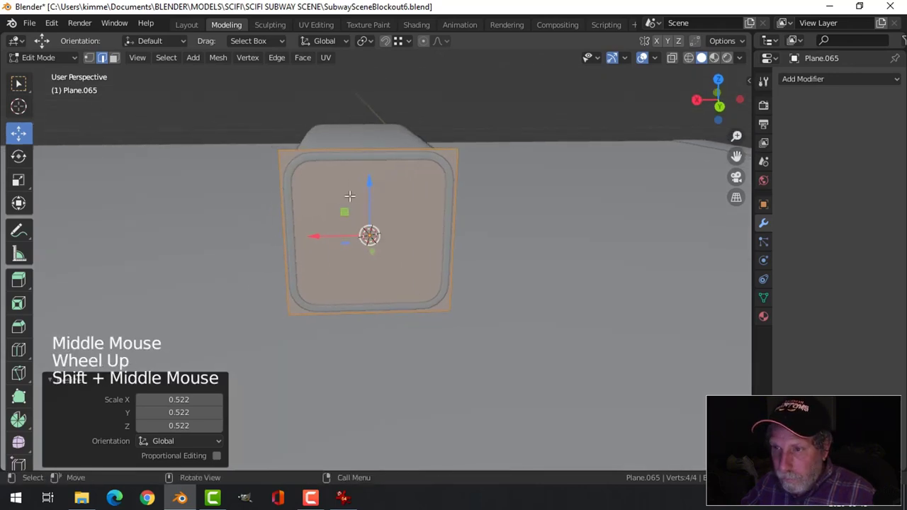
# Subdivide the whole plane three times, with one cut each time
pyautogui.rightClick(345, 189)
pyautogui.click(332, 71)
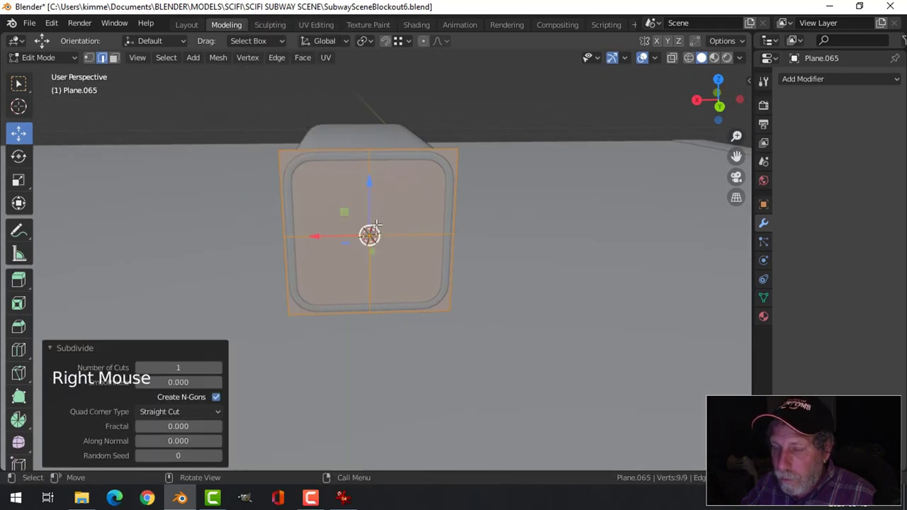
pyautogui.rightClick(348, 70)
pyautogui.click(348, 71)
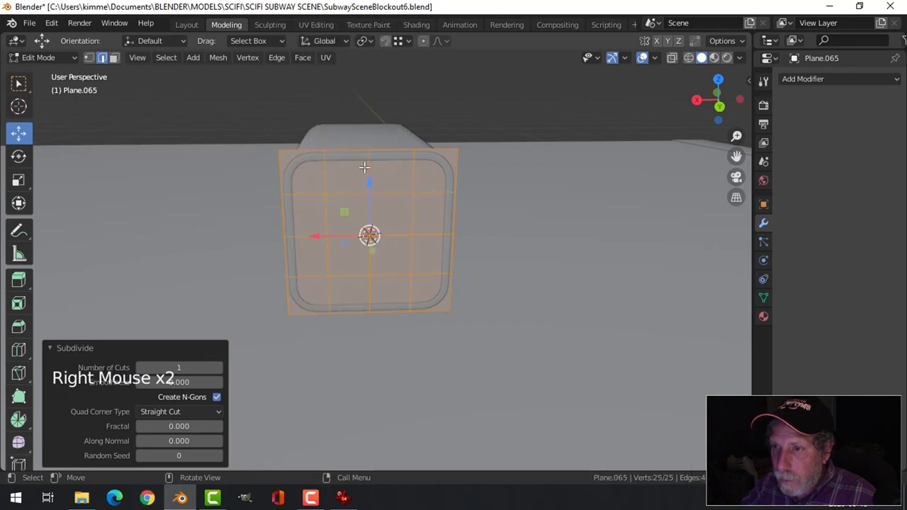
pyautogui.rightClick(365, 238)
pyautogui.click(372, 71)
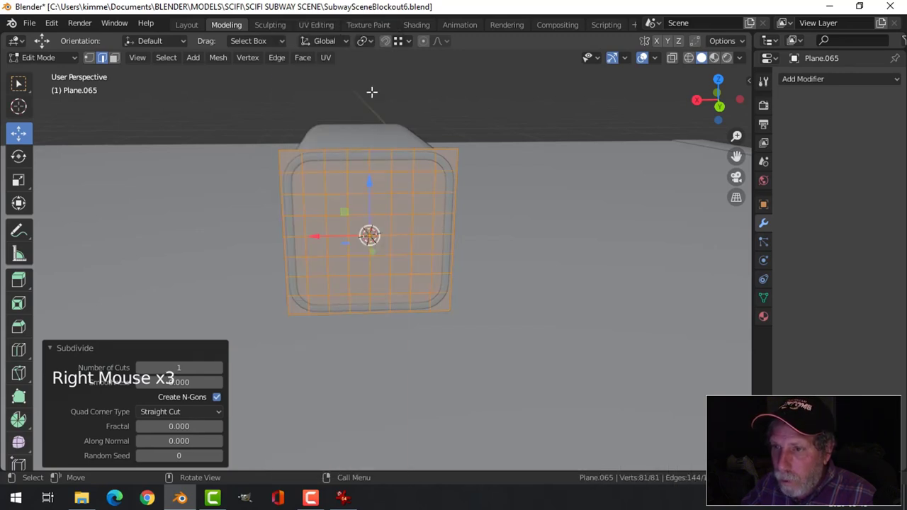
# Select the central four-by-four block of faces on the plane and inset it by about 0.0172 m
pyautogui.hotkey('alt', 'a')
pyautogui.press('1')
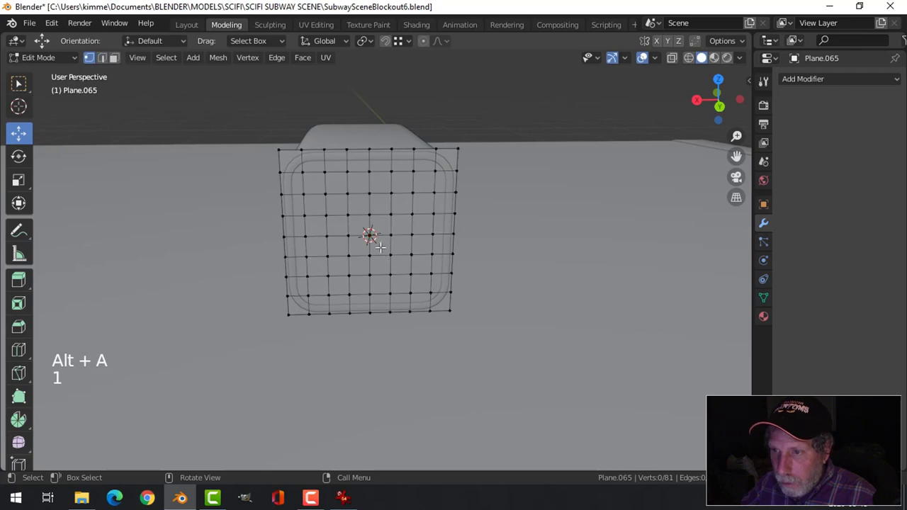
pyautogui.press('c')
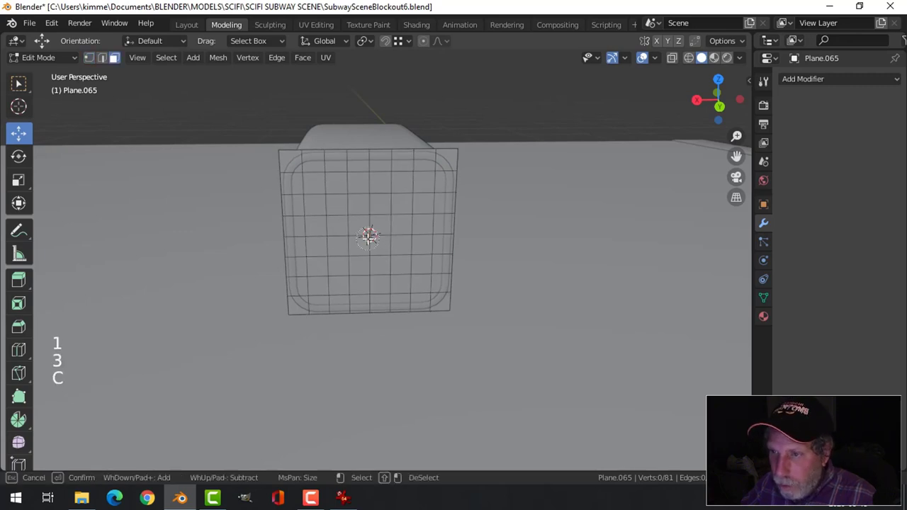
pyautogui.click(369, 236)
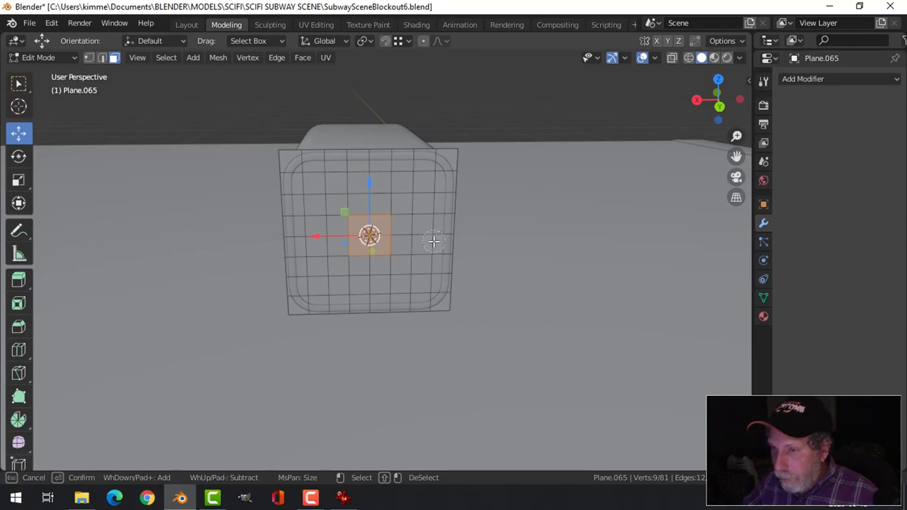
pyautogui.rightClick(392, 245)
pyautogui.press('ctrl+KP_Add')
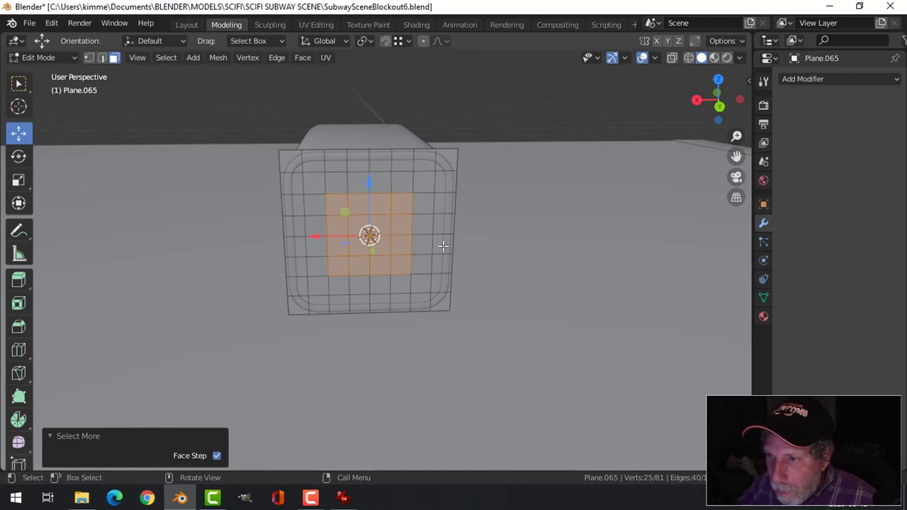
pyautogui.scroll(2, 468, 251)
pyautogui.moveTo(476, 253); pyautogui.dragTo(501, 238, button='middle')
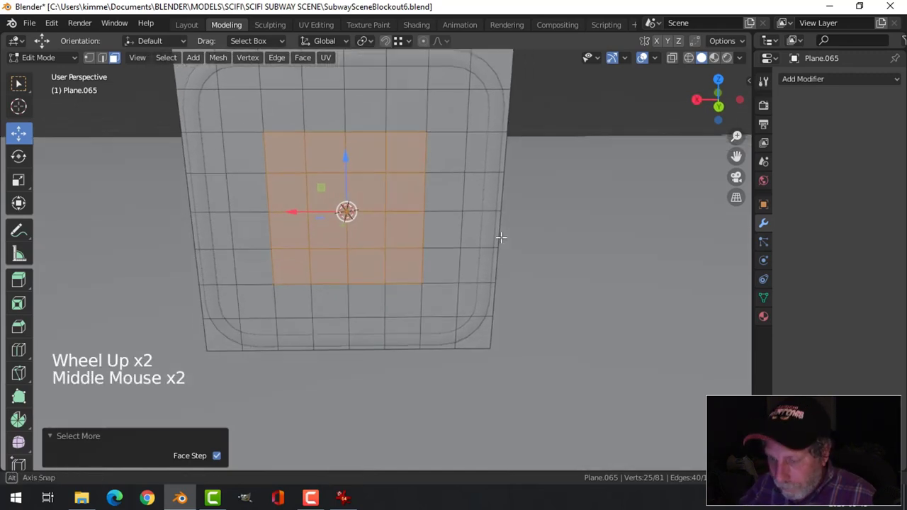
pyautogui.press('i')
pyautogui.click(508, 225)
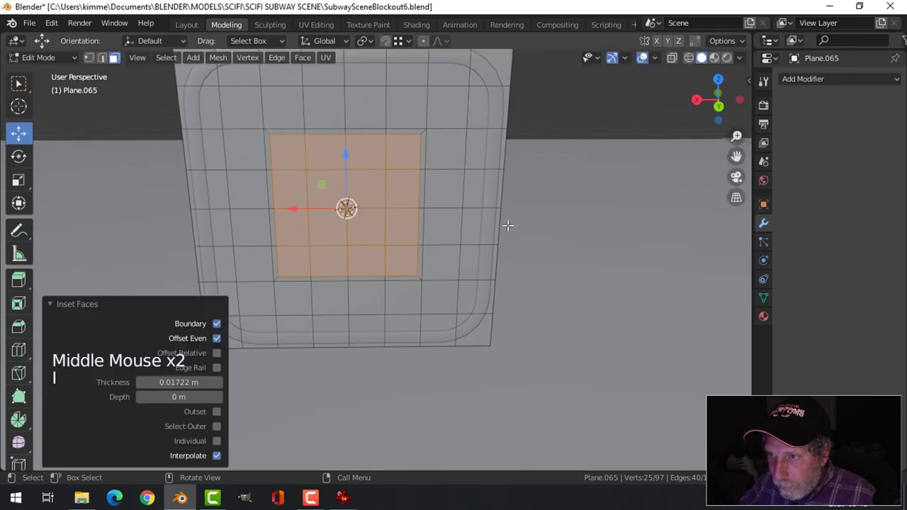
# Turn the inset block into a circle with LoopTools and scale it to about 0.824
pyautogui.rightClick(418, 189)
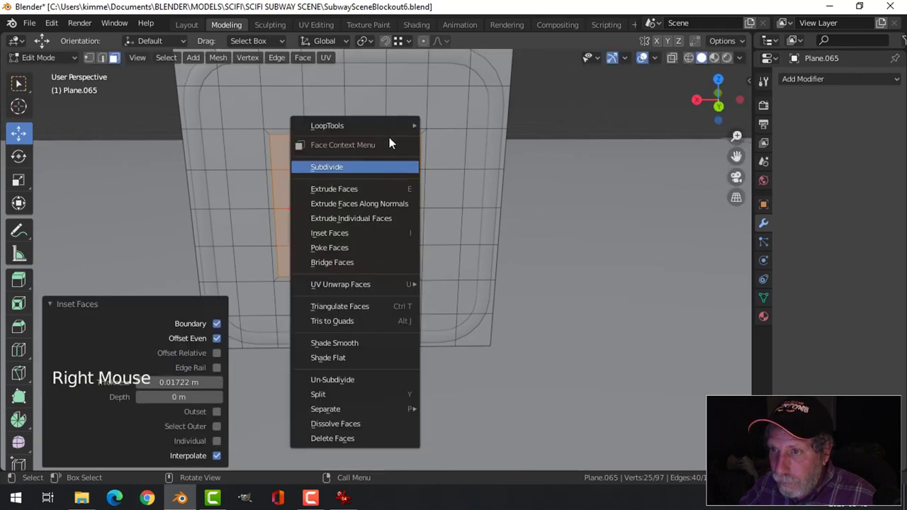
pyautogui.moveTo(388, 126)
pyautogui.click(446, 137)
pyautogui.press('s')
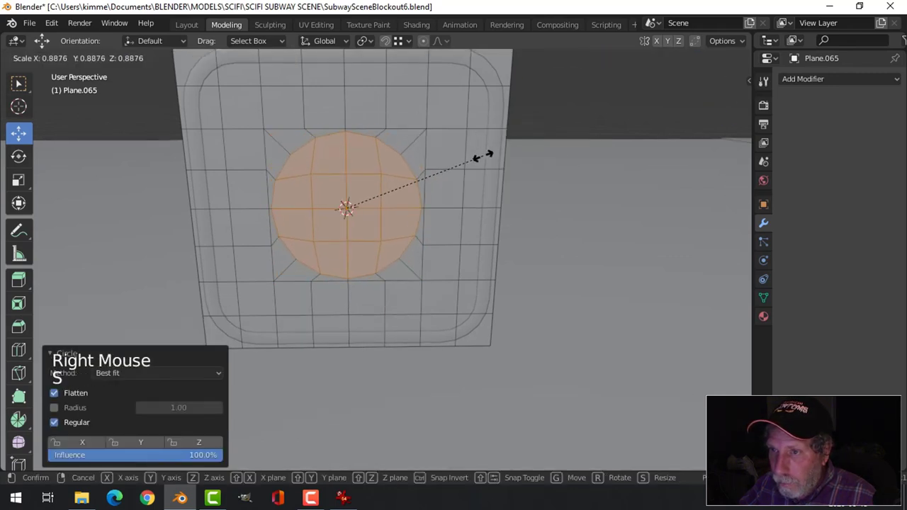
pyautogui.click(472, 161)
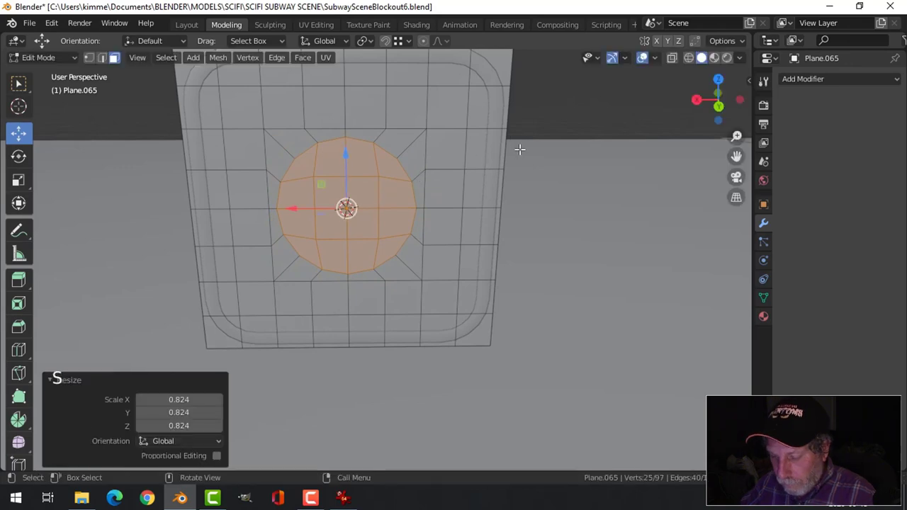
# Inset the circular faces by about 0.0213 m
pyautogui.press('i')
pyautogui.click(490, 187)
pyautogui.scroll(-1, 488, 189)
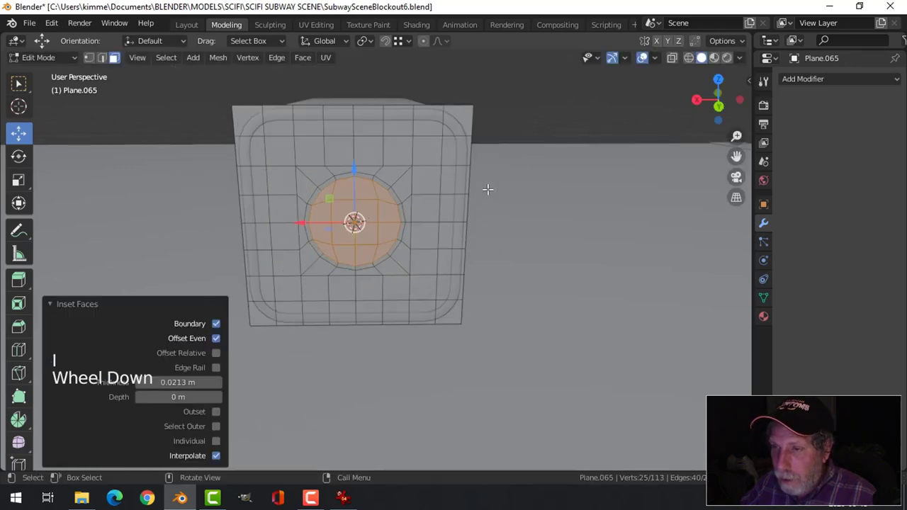
# Grow the selection to include the surrounding inset ring and scale the circle to about 0.895
pyautogui.moveTo(488, 189); pyautogui.dragTo(567, 202, button='middle')
pyautogui.moveTo(567, 202); pyautogui.dragTo(484, 188, button='middle')
pyautogui.scroll(2, 477, 188)
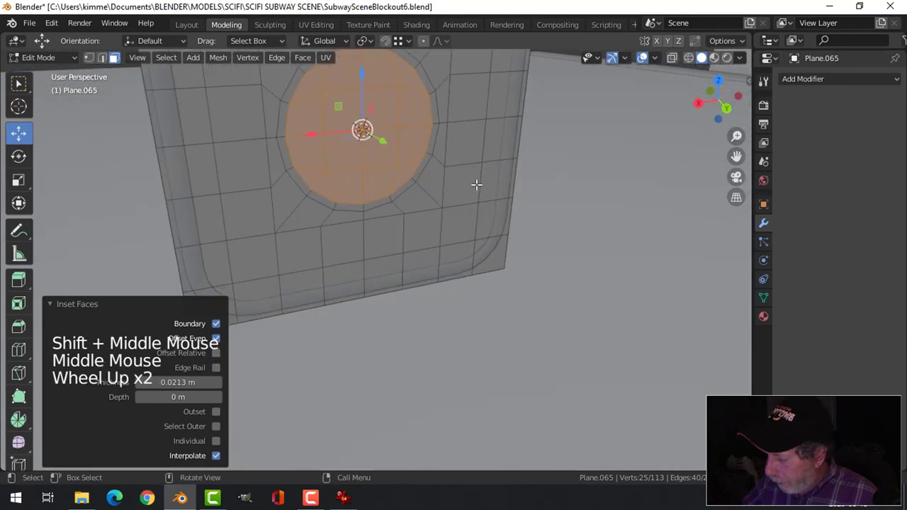
pyautogui.press('ctrl+KP_Add')
pyautogui.scroll(-2, 480, 192)
pyautogui.press('s')
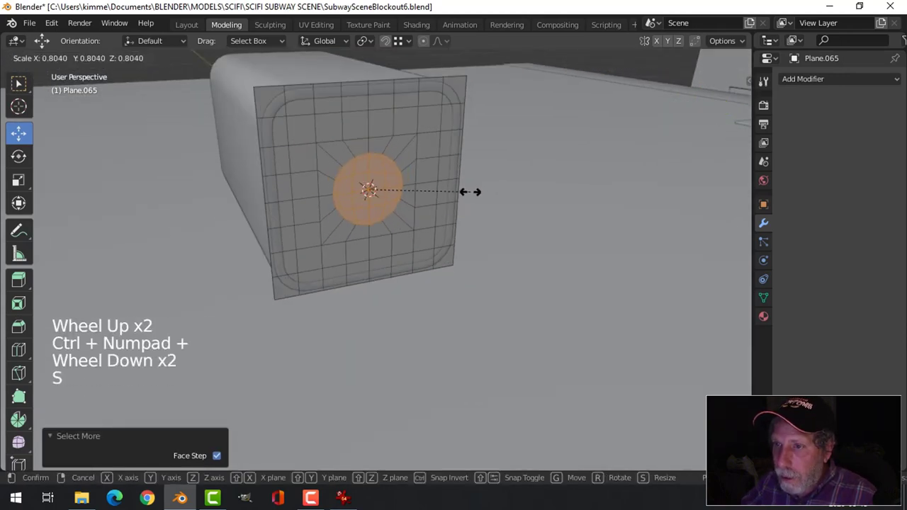
pyautogui.click(480, 183)
pyautogui.scroll(3, 391, 175)
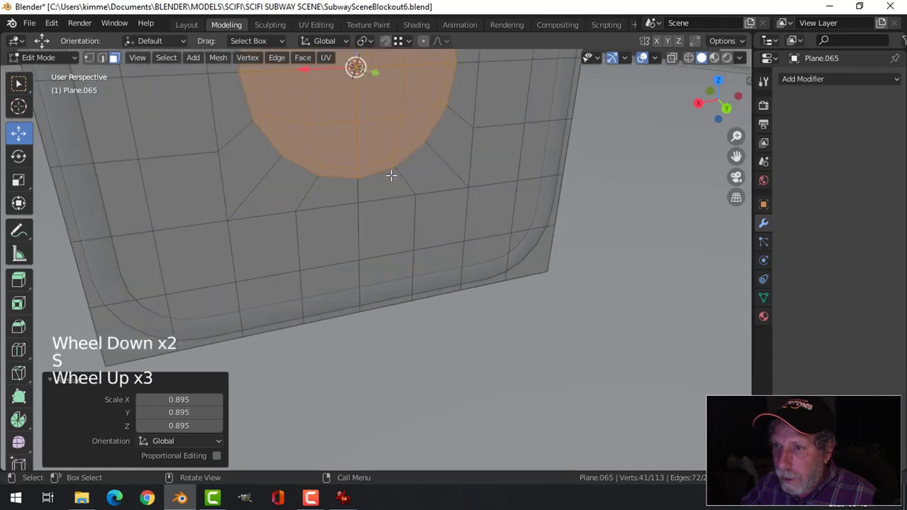
# Shrink the selection to the inner circle and extrude it about 0.069 m outward, away from the tube
pyautogui.press('ctrl+KP_Subtract')
pyautogui.scroll(-3, 485, 147)
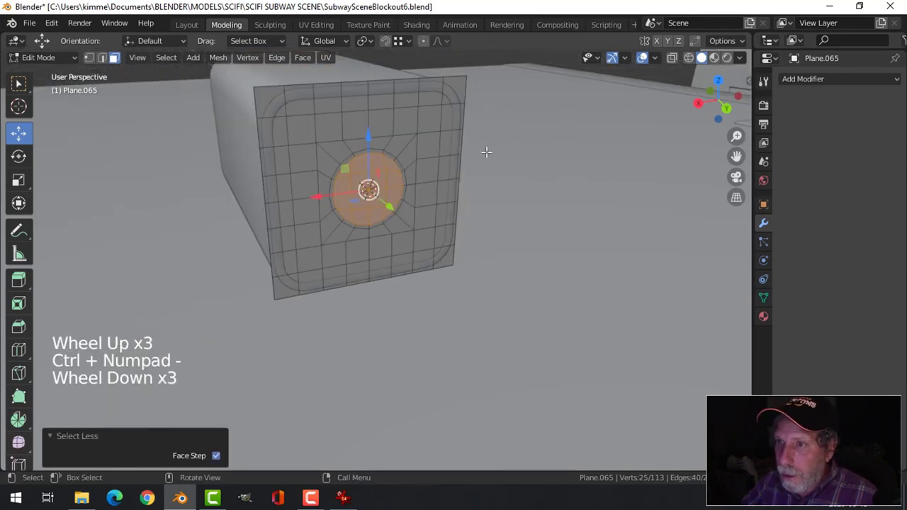
pyautogui.moveTo(486, 151); pyautogui.dragTo(536, 173, button='middle')
pyautogui.keyDown('shift'); pyautogui.moveTo(597, 223); pyautogui.dragTo(523, 178, button='middle'); pyautogui.keyUp('shift')
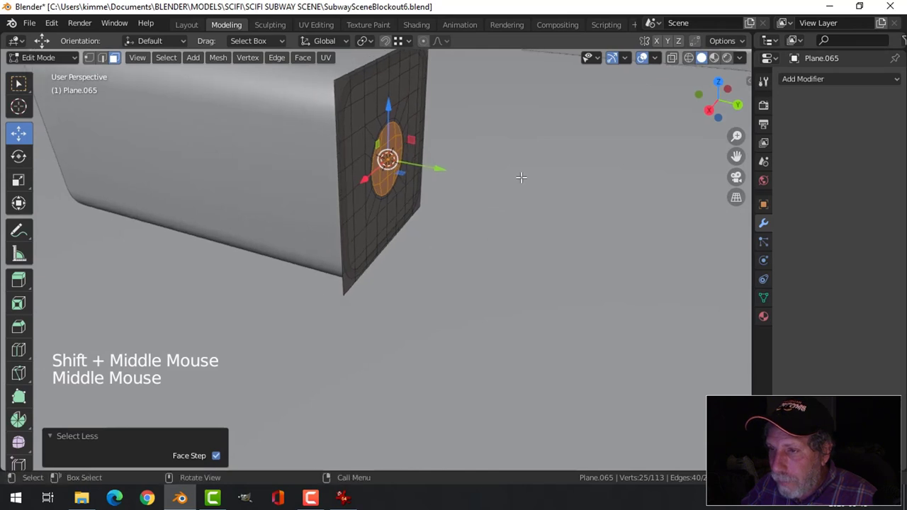
pyautogui.press('e')
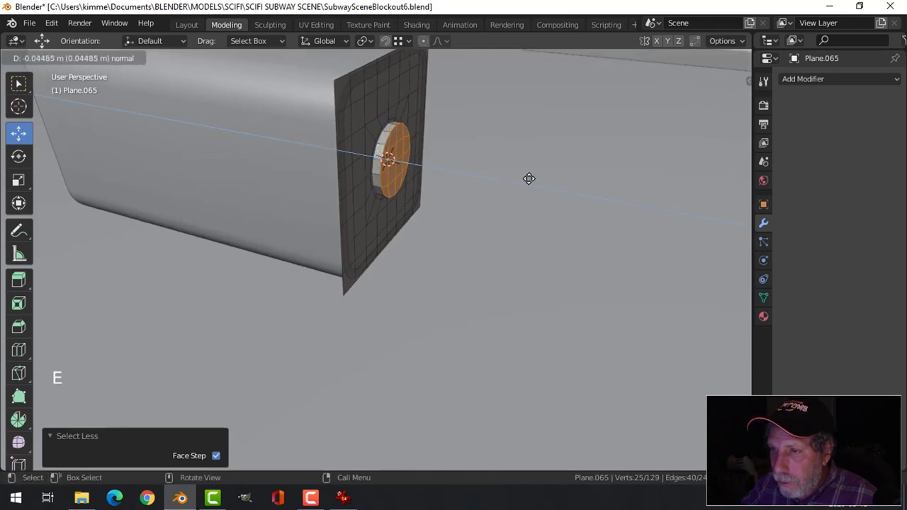
pyautogui.click(533, 181)
# Delete the extruded circle's cap faces to leave an open collar, and switch to vertex selection
pyautogui.press('x')
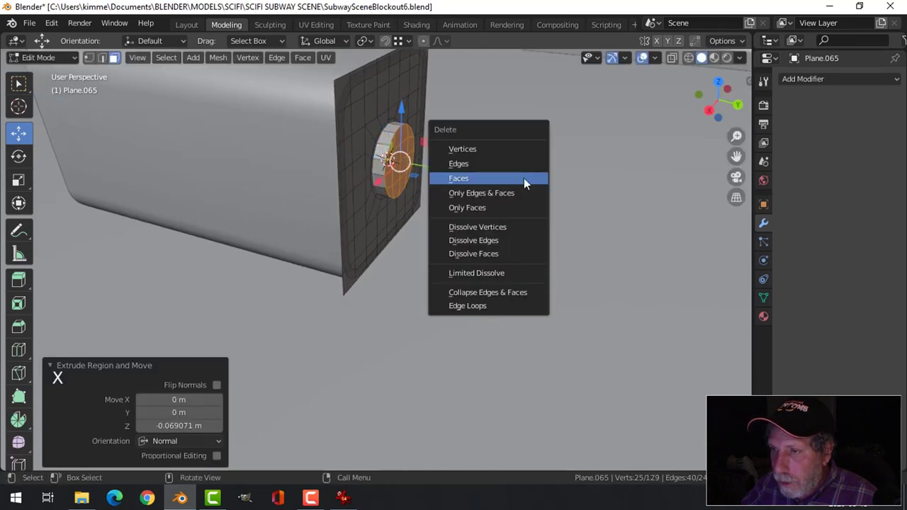
pyautogui.click(524, 178)
pyautogui.moveTo(475, 168); pyautogui.dragTo(355, 165, button='middle')
pyautogui.press('1')
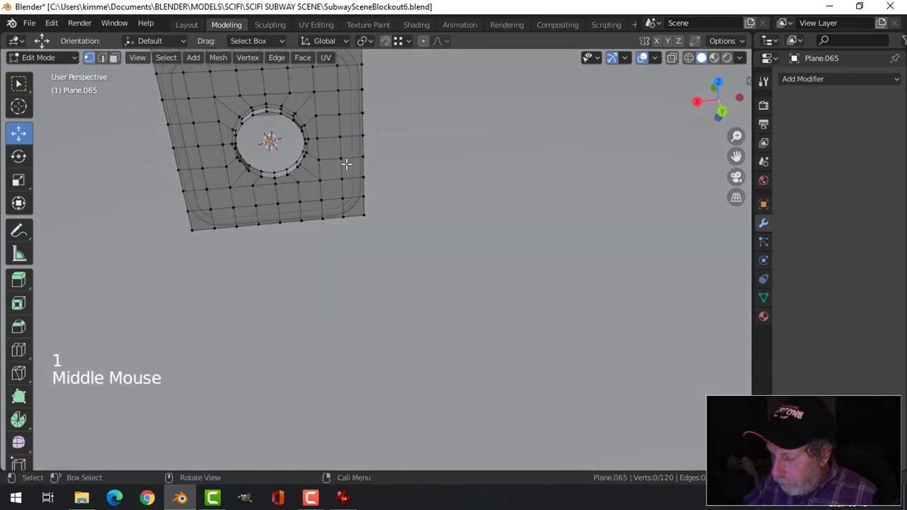
# Examine the new end plate against the tube and the surrounding scene from the back, side and perspective
pyautogui.press('ctrl+KP_1')
pyautogui.scroll(-4, 324, 172)
pyautogui.press('KP_3')
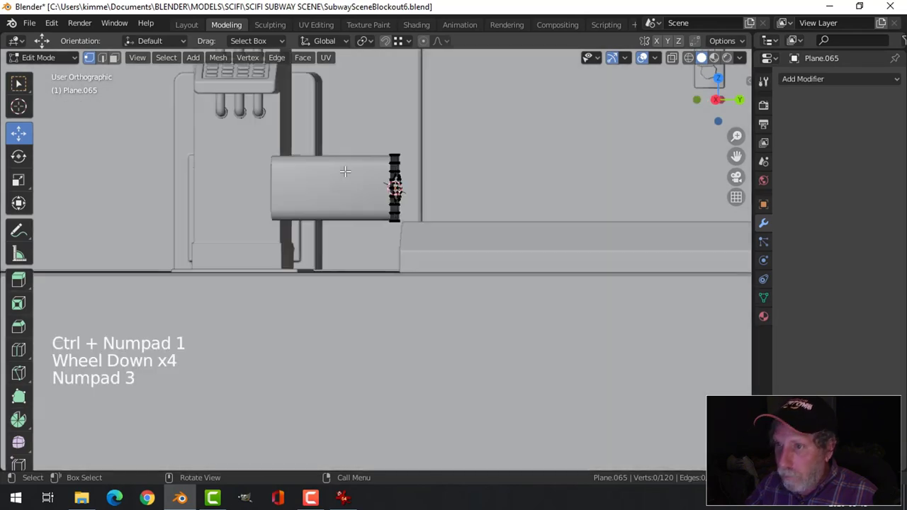
pyautogui.scroll(-1, 347, 171)
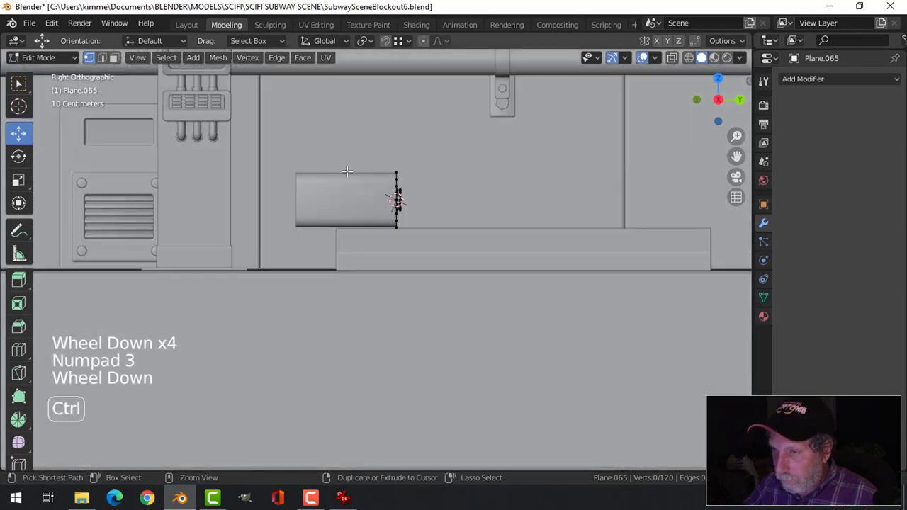
pyautogui.press('ctrl+KP_1')
pyautogui.scroll(-5, 347, 180)
pyautogui.keyDown('shift'); pyautogui.moveTo(355, 184); pyautogui.dragTo(466, 269, button='middle'); pyautogui.keyUp('shift')
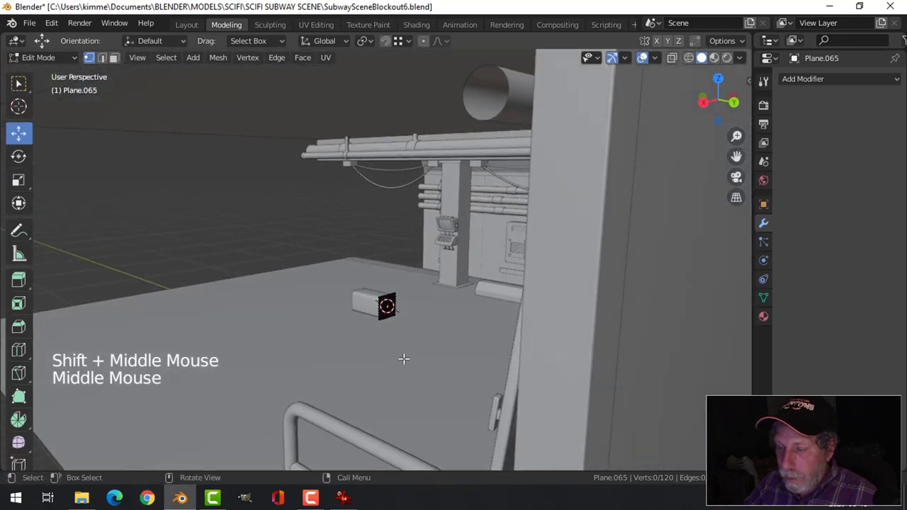
pyautogui.scroll(6, 390, 343)
pyautogui.keyDown('shift'); pyautogui.moveTo(436, 383); pyautogui.dragTo(428, 272, button='middle'); pyautogui.keyUp('shift')
pyautogui.scroll(2, 435, 333)
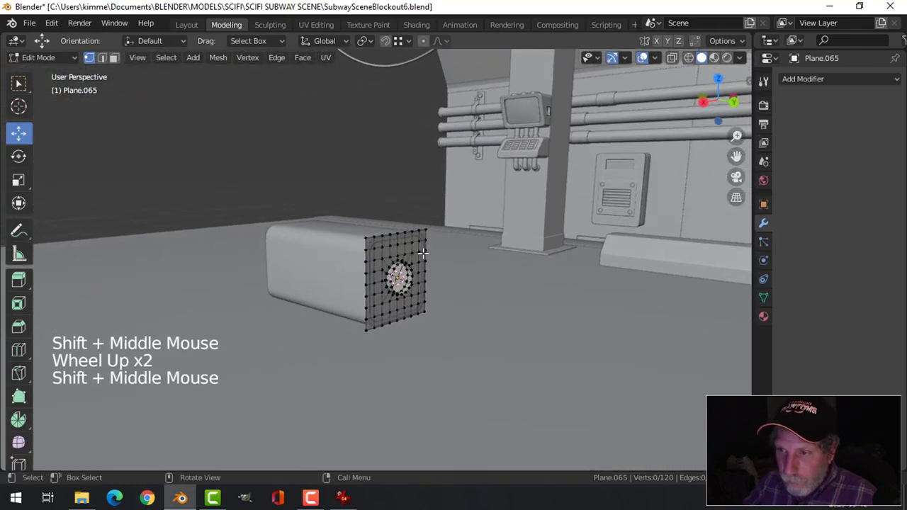
# Select the end plate's entire linked mesh, leave mesh editing and isolate the plate by hiding all other objects
pyautogui.click(424, 250)
pyautogui.hotkey('ctrl', 'l')
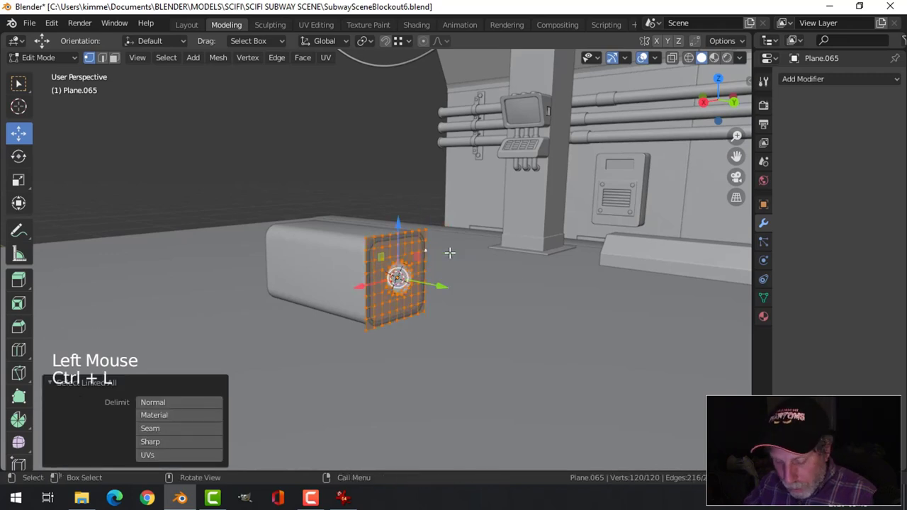
pyautogui.press('Tab')
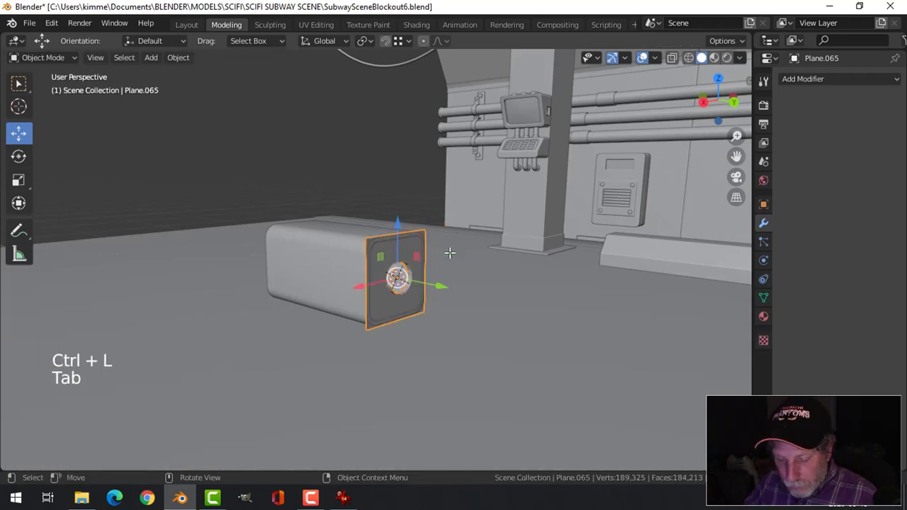
pyautogui.hotkey('shift', 'h')
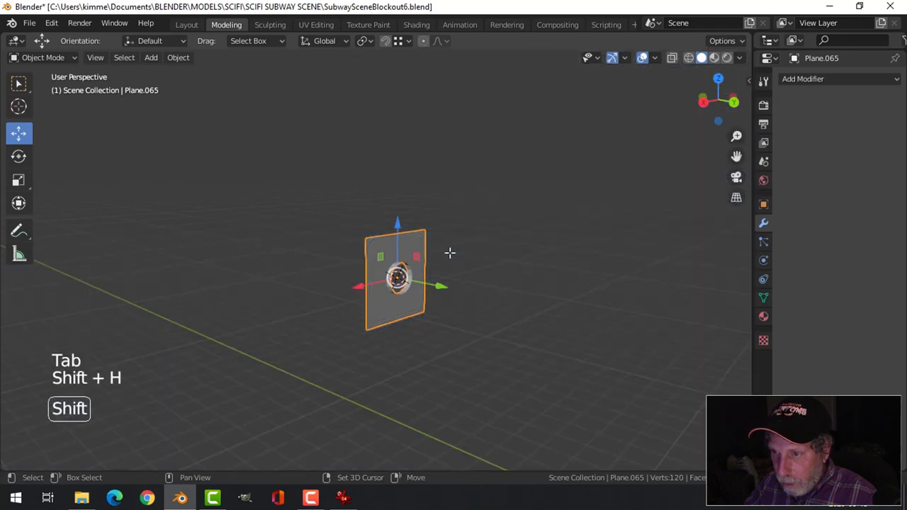
# Open the isolated end plate for mesh editing and select the open outer edge loop of its collar
pyautogui.press('ctrl+KP_1')
pyautogui.scroll(7, 449, 252)
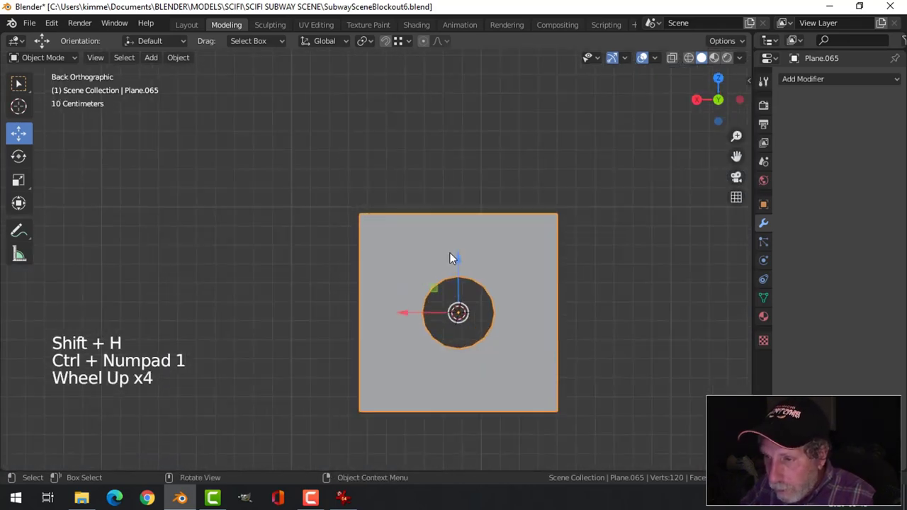
pyautogui.keyDown('shift'); pyautogui.moveTo(508, 294); pyautogui.dragTo(397, 234, button='middle'); pyautogui.keyUp('shift')
pyautogui.moveTo(397, 234); pyautogui.dragTo(486, 279, button='middle')
pyautogui.hotkey('alt', 'a')
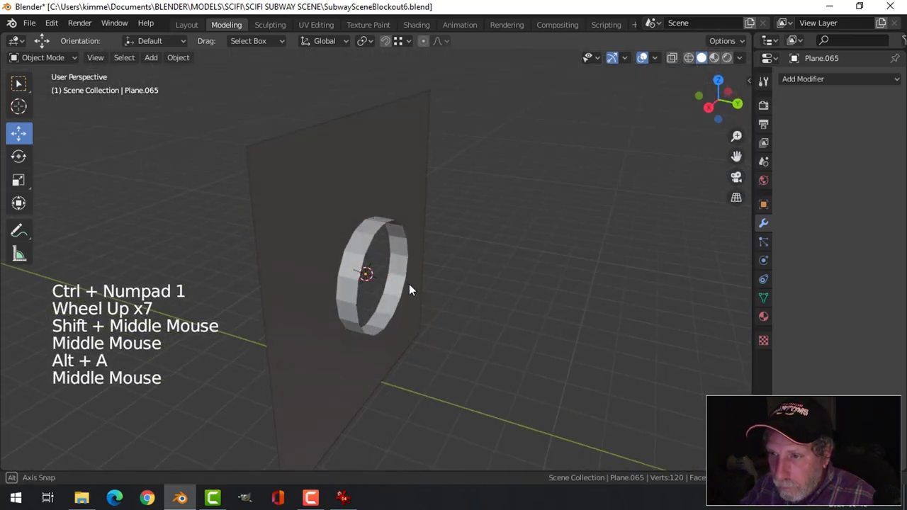
pyautogui.moveTo(409, 286); pyautogui.dragTo(359, 237, button='middle')
pyautogui.click(428, 248)
pyautogui.press('Tab')
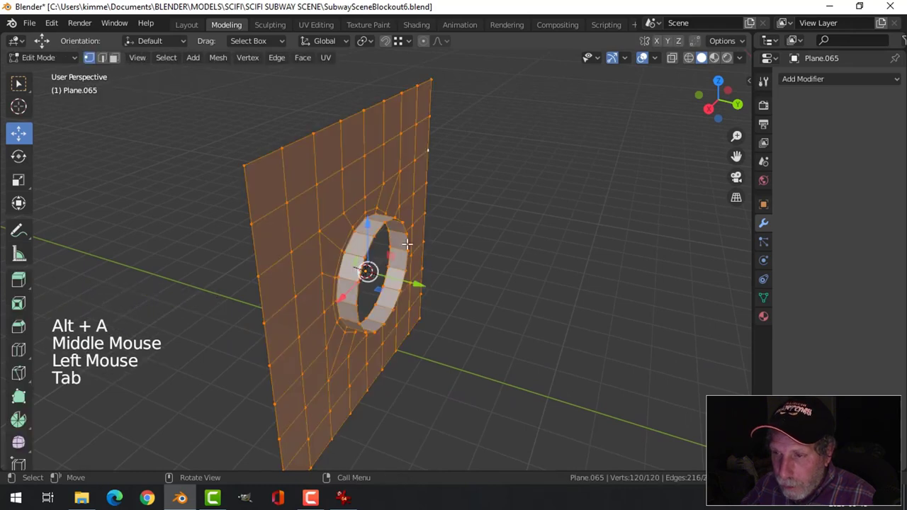
pyautogui.hotkey('alt', 'a')
pyautogui.press('2')
pyautogui.keyDown('alt'); pyautogui.keyDown('shift'); pyautogui.click(379, 230); pyautogui.keyUp('shift'); pyautogui.keyUp('alt')
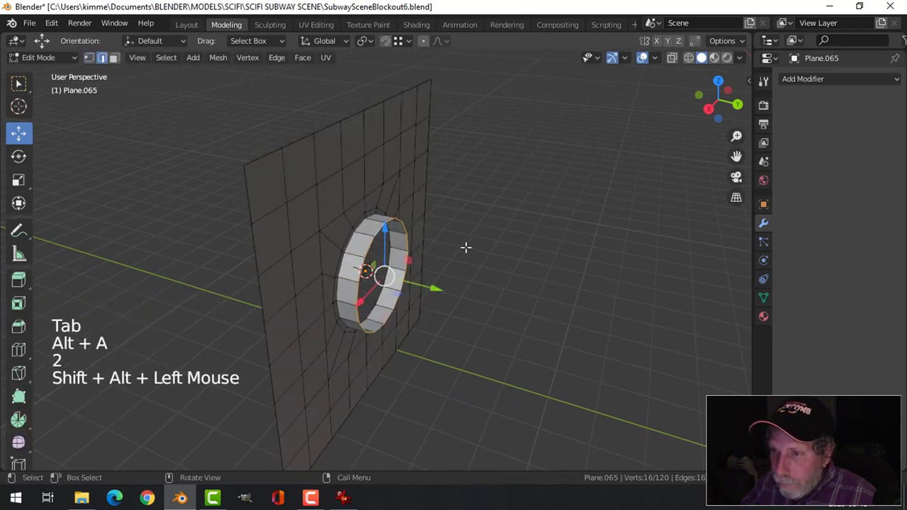
# Extrude the collar's outer edge loop and scale it slightly inward to form a narrow flat lip
pyautogui.moveTo(466, 248); pyautogui.dragTo(522, 281, button='middle')
pyautogui.press('e')
pyautogui.press('s')
pyautogui.click(486, 253)
# Extrude the inner lip edge about 0.176 m outward along Y and taper its end to about 0.75 scale
pyautogui.press('e')
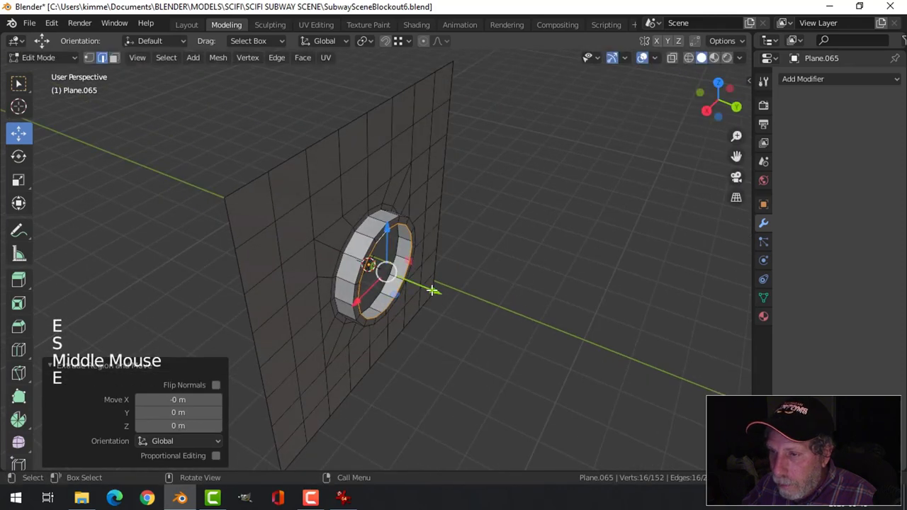
pyautogui.moveTo(431, 296); pyautogui.dragTo(480, 309)
pyautogui.press('s')
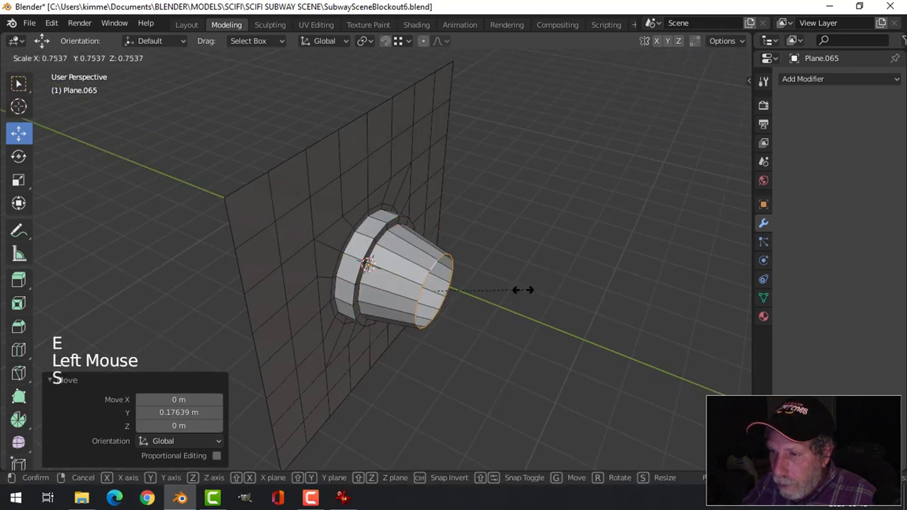
pyautogui.click(528, 290)
# Extrude the nozzle's end loop inward into a thin rim, and extrude that rim back inside the nozzle
pyautogui.moveTo(528, 291); pyautogui.dragTo(574, 303, button='middle')
pyautogui.press('e')
pyautogui.click(518, 279)
pyautogui.press('s')
pyautogui.click(501, 289)
pyautogui.press('e')
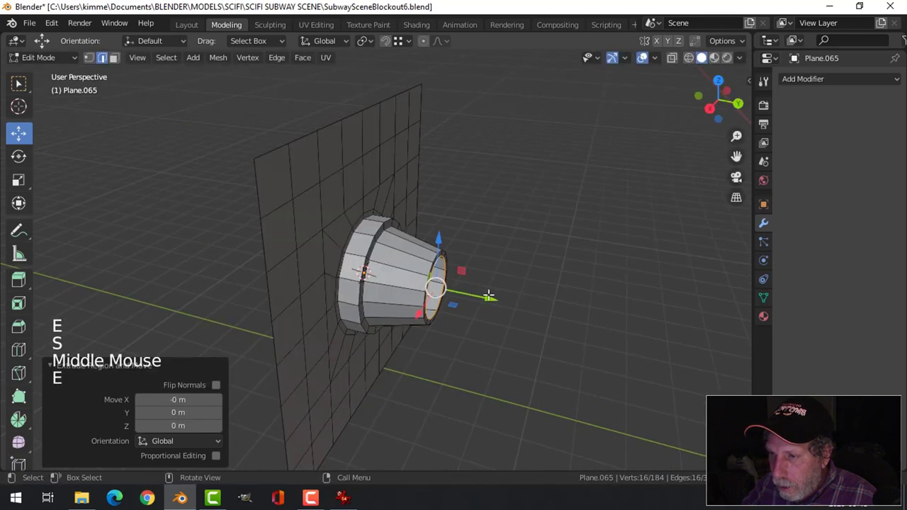
pyautogui.click(524, 278)
# Bevel the edge loops around the collar lip and the nozzle rim with one segment, about 0.003 m wide
pyautogui.hotkey('alt', 'a')
pyautogui.moveTo(534, 270); pyautogui.dragTo(468, 298, button='middle')
pyautogui.scroll(2, 377, 230)
pyautogui.keyDown('alt'); pyautogui.keyDown('shift'); pyautogui.click(394, 238); pyautogui.keyUp('shift'); pyautogui.keyUp('alt')
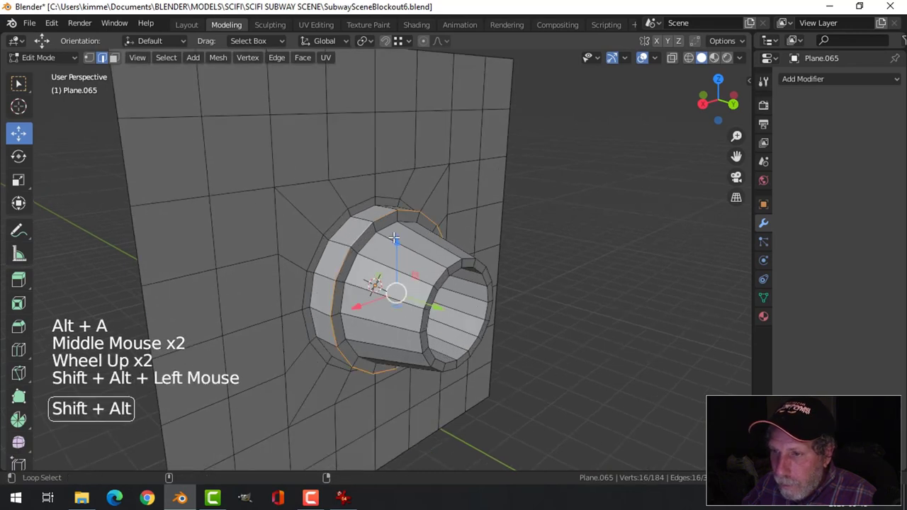
pyautogui.keyDown('alt'); pyautogui.keyDown('shift'); pyautogui.click(461, 272); pyautogui.keyUp('shift'); pyautogui.keyUp('alt')
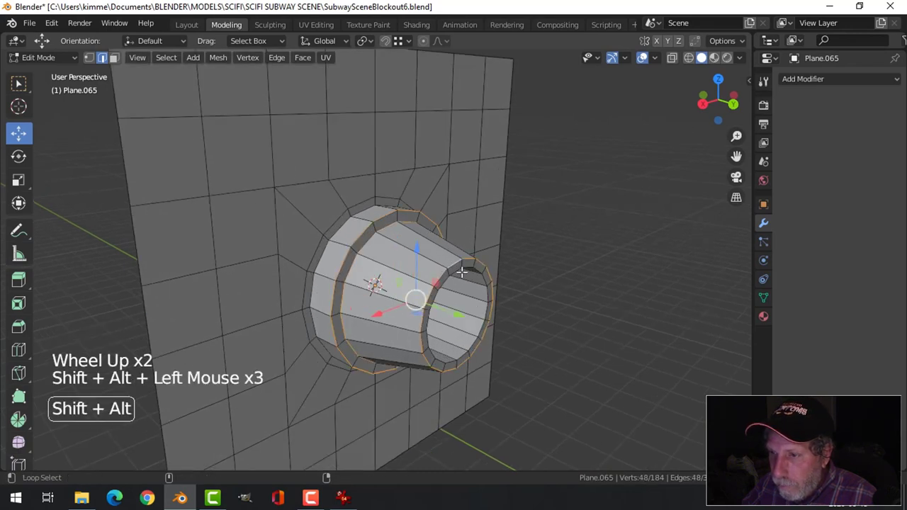
pyautogui.hotkey('ctrl', 'b')
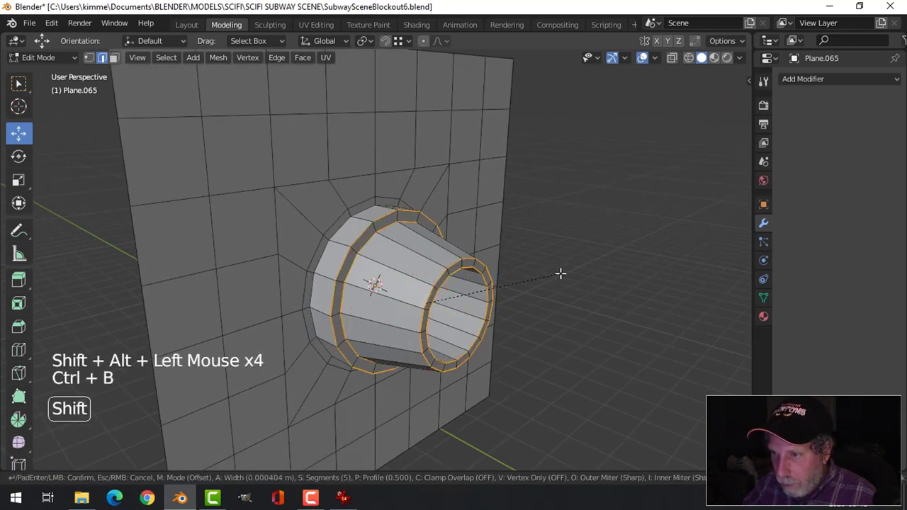
pyautogui.scroll(-1, 576, 278)
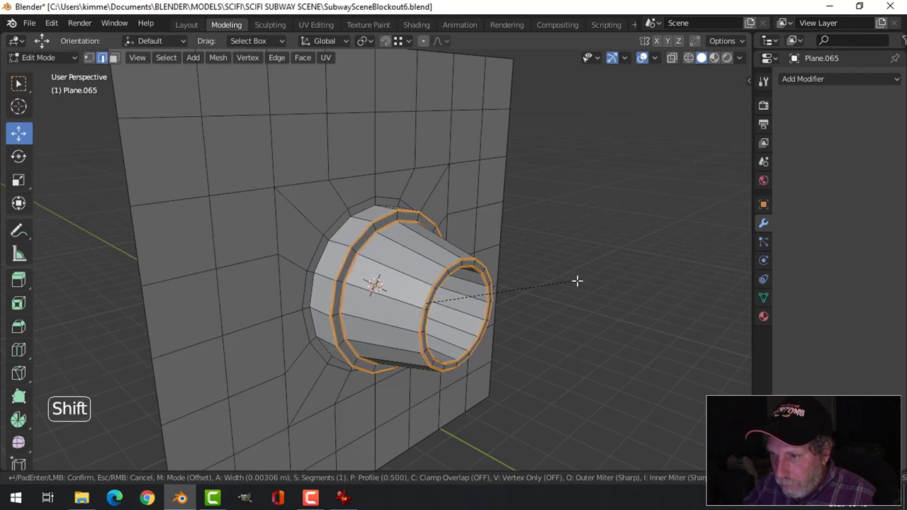
pyautogui.click(570, 278)
# Leave mesh editing, give the end plate a level 2 subdivision surface and shade it smooth
pyautogui.hotkey('alt', 'a')
pyautogui.press('Tab')
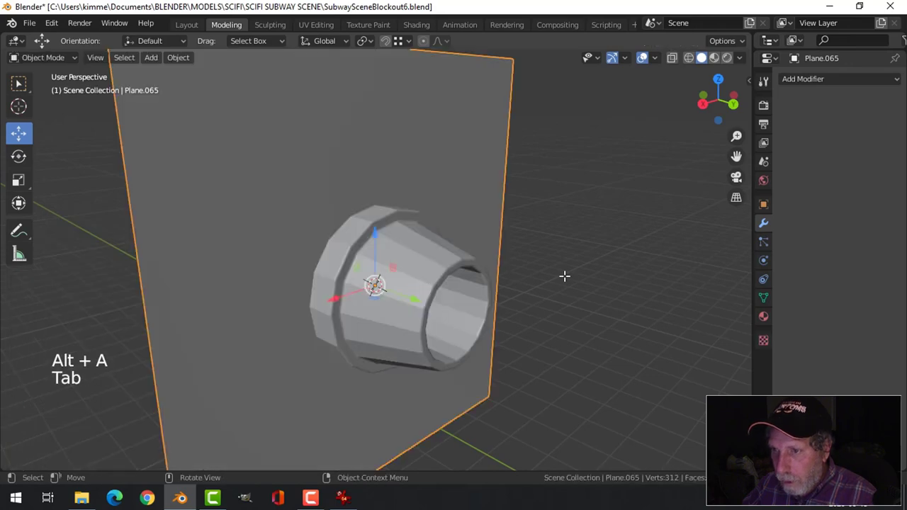
pyautogui.hotkey('ctrl', '2')
pyautogui.rightClick(363, 194)
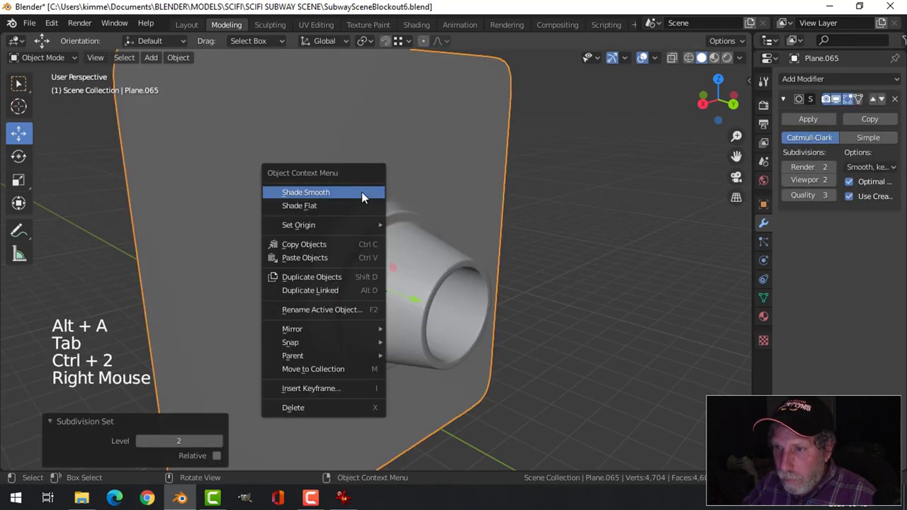
pyautogui.click(363, 195)
# Bring back all hidden scene objects and deselect everything
pyautogui.hotkey('alt', 'a')
pyautogui.scroll(-3, 478, 234)
pyautogui.moveTo(482, 237); pyautogui.dragTo(532, 260, button='middle')
pyautogui.hotkey('alt', 'h')
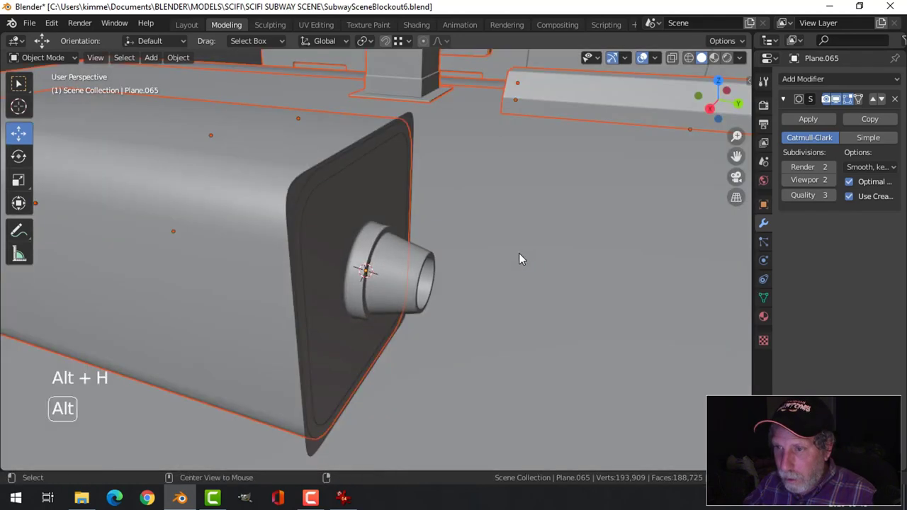
pyautogui.hotkey('alt', 'a')
pyautogui.scroll(-2, 496, 257)
pyautogui.moveTo(482, 258); pyautogui.dragTo(419, 271, button='middle')
# Move the end plate slightly into the tube so it sits recessed behind the tube's rim
pyautogui.click(415, 262)
pyautogui.moveTo(336, 287); pyautogui.dragTo(354, 289)
pyautogui.hotkey('alt', 'a')
pyautogui.moveTo(354, 289); pyautogui.dragTo(407, 288, button='middle')
pyautogui.scroll(-5, 482, 276)
pyautogui.scroll(6, 407, 284)
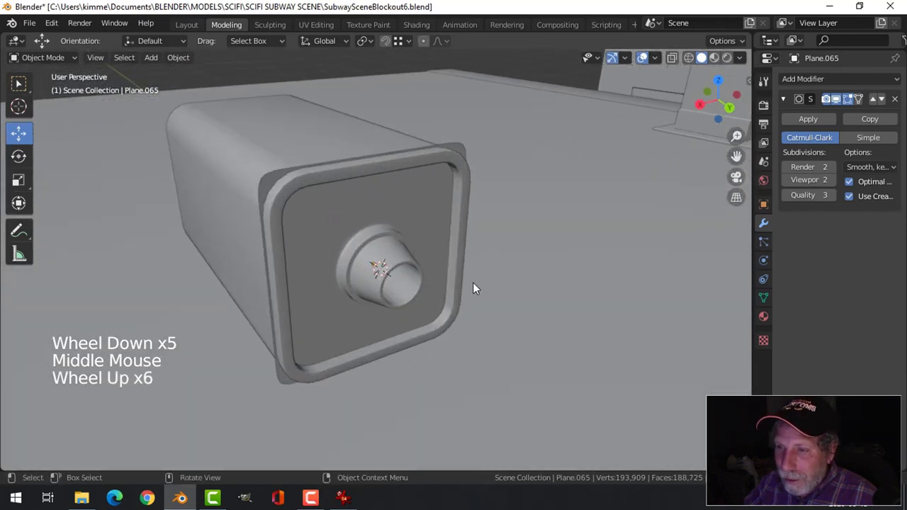
# Open the end plate for face editing and select the face loop just inside the nozzle's opening
pyautogui.moveTo(474, 285); pyautogui.dragTo(437, 307, button='middle')
pyautogui.click(392, 261)
pyautogui.press('Tab')
pyautogui.scroll(2, 411, 280)
pyautogui.scroll(2, 409, 268)
pyautogui.press('3')
pyautogui.keyDown('alt'); pyautogui.keyDown('shift'); pyautogui.click(440, 315); pyautogui.keyUp('shift'); pyautogui.keyUp('alt')
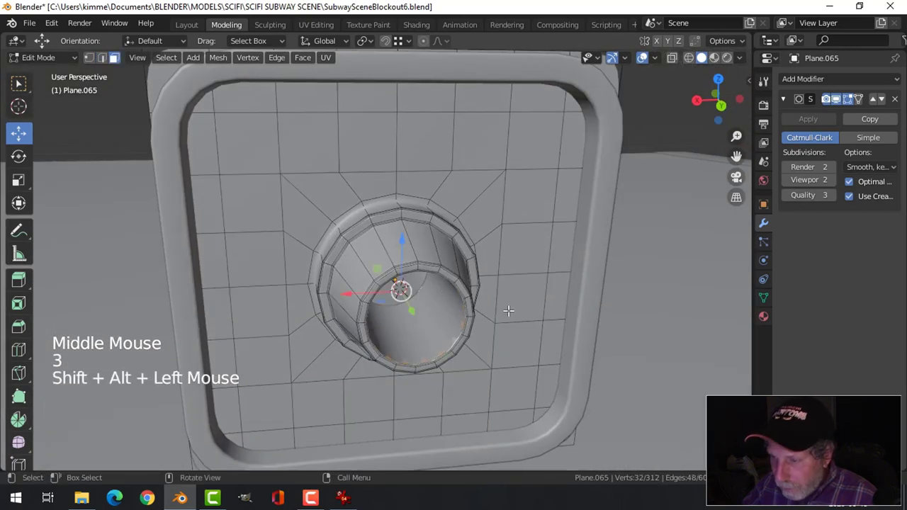
# Grow the face selection over the whole nozzle and collar, leaving out the surrounding flat plate faces
pyautogui.press('ctrl+KP_Add')
pyautogui.press('ctrl+KP_Add')
pyautogui.press('ctrl+KP_Add')
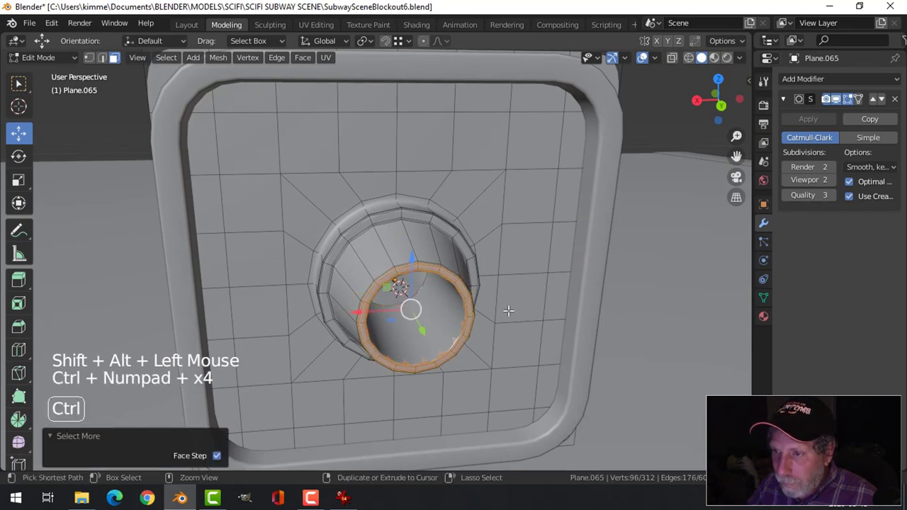
pyautogui.press('ctrl+KP_Add')
pyautogui.press('ctrl+KP_Add')
pyautogui.press('ctrl+KP_Add')
pyautogui.press('ctrl+KP_Add')
pyautogui.press('ctrl+KP_Add')
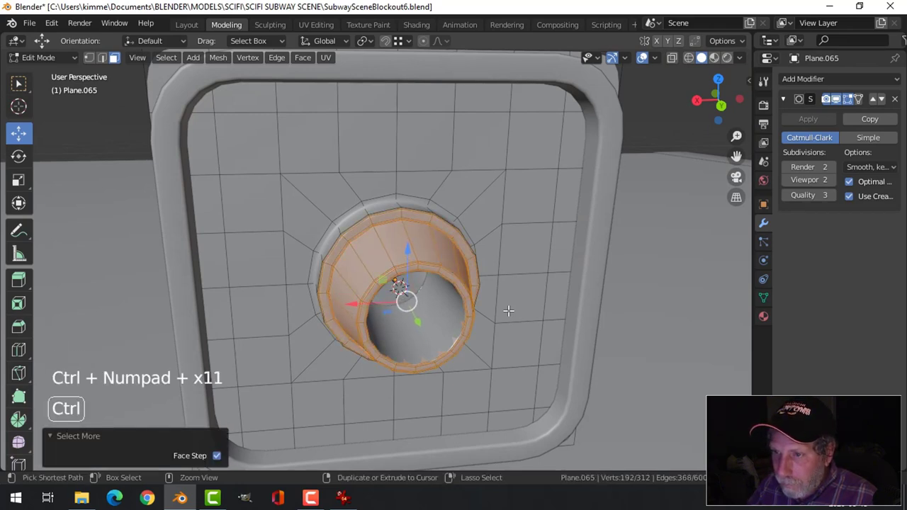
pyautogui.press('ctrl+KP_Add')
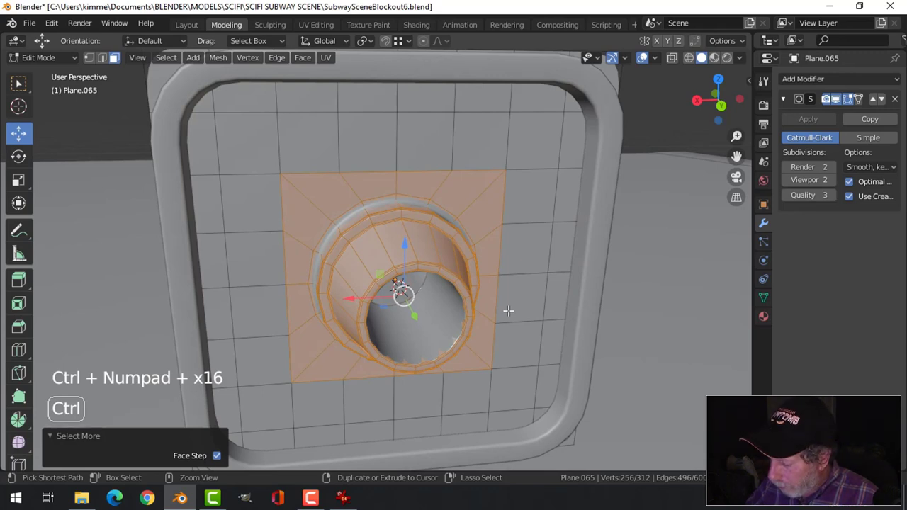
pyautogui.press('ctrl+KP_Subtract')
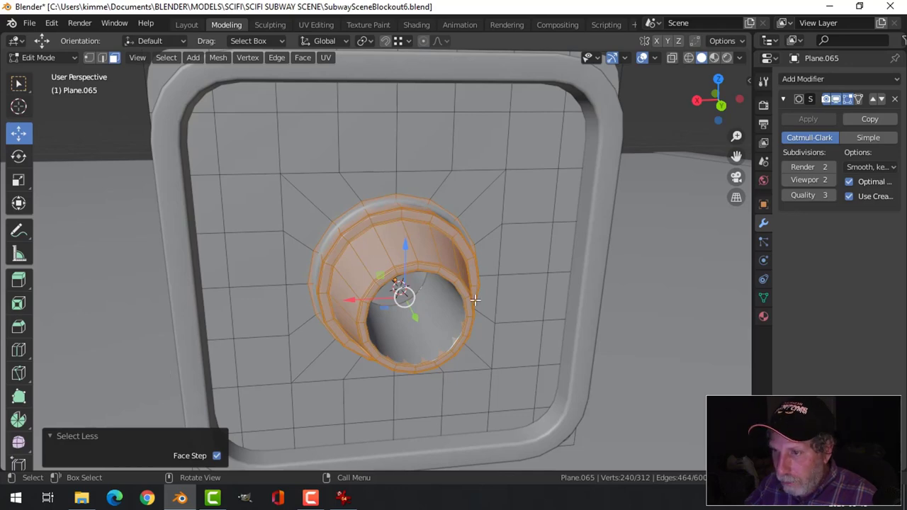
# Scale the nozzle and collar to 0.676 in X and Z with Y locked, and leave mesh editing
pyautogui.scroll(-2, 475, 300)
pyautogui.moveTo(475, 300); pyautogui.dragTo(497, 305, button='middle')
pyautogui.scroll(2, 496, 305)
pyautogui.press('s')
pyautogui.hotkey('shift', 'y')
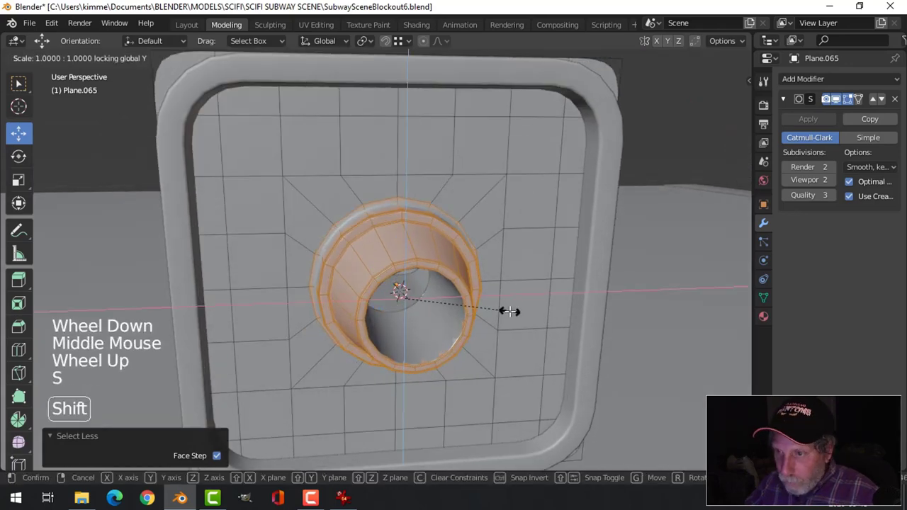
pyautogui.click(476, 307)
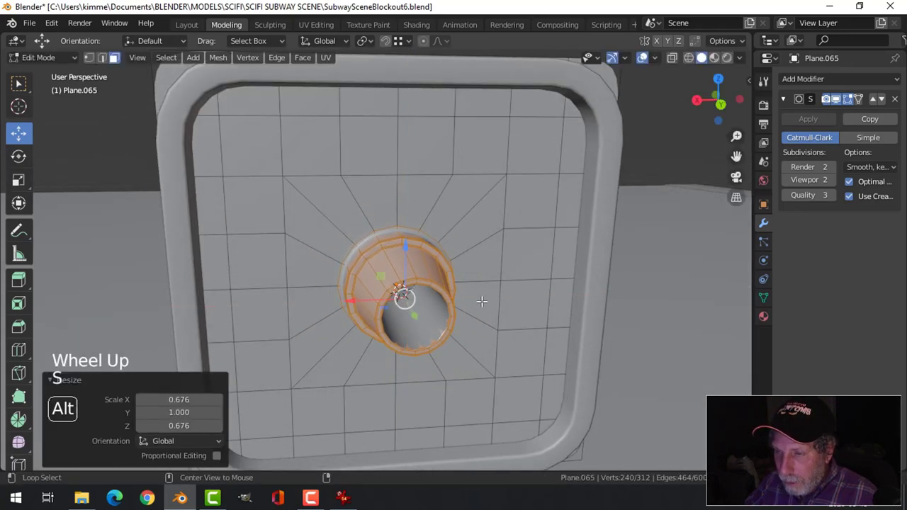
pyautogui.hotkey('alt', 'a')
pyautogui.press('Tab')
pyautogui.scroll(-4, 482, 303)
pyautogui.hotkey('alt', 'a')
pyautogui.moveTo(363, 310); pyautogui.dragTo(395, 245, button='middle')
pyautogui.click(523, 236)
pyautogui.press('KP_1')
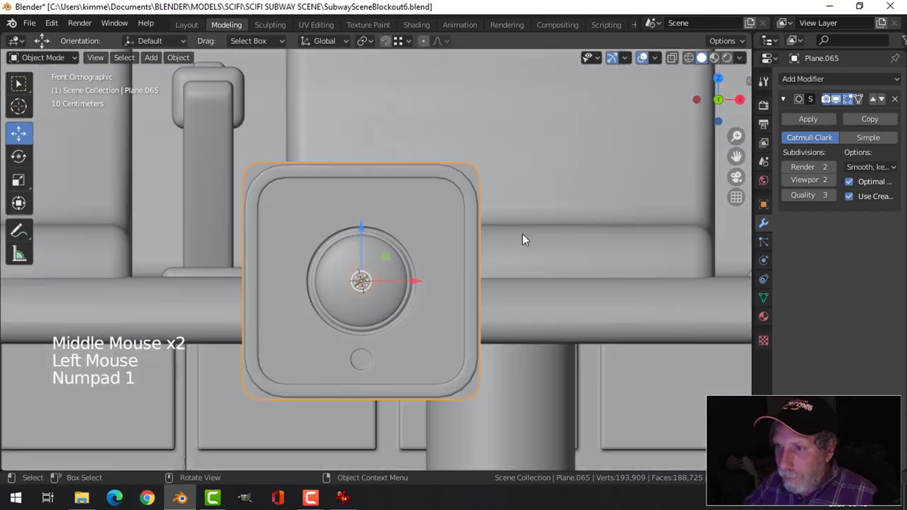
pyautogui.press('ctrl+KP_1')
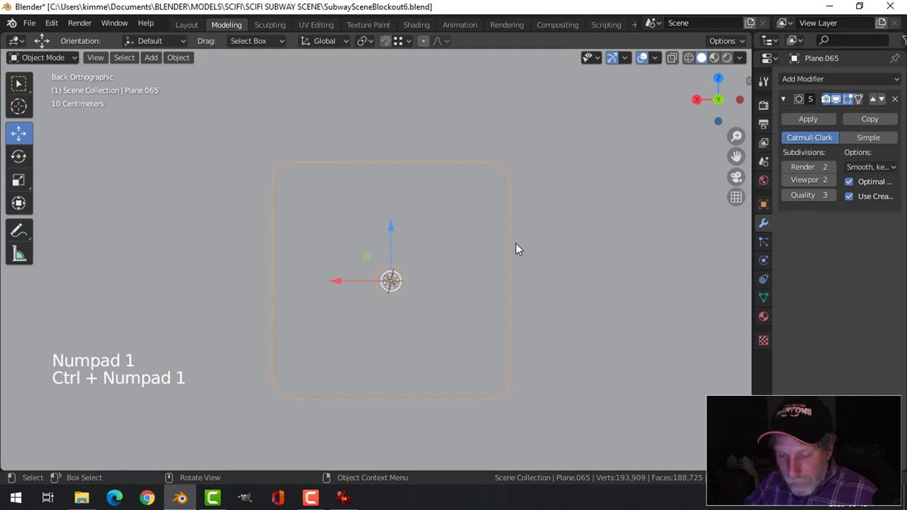
pyautogui.hotkey('shift', 'h')
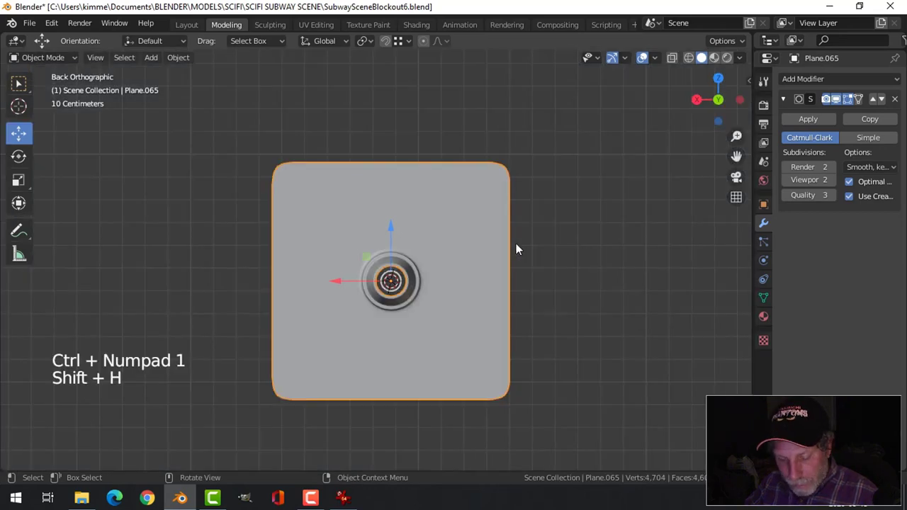
pyautogui.hotkey('alt', 'h')
# Select the tube and the end plate together and isolate them by hiding all other objects
pyautogui.moveTo(516, 249); pyautogui.dragTo(487, 314, button='middle')
pyautogui.scroll(-2, 457, 247)
pyautogui.keyDown('shift'); pyautogui.click(337, 146); pyautogui.keyUp('shift')
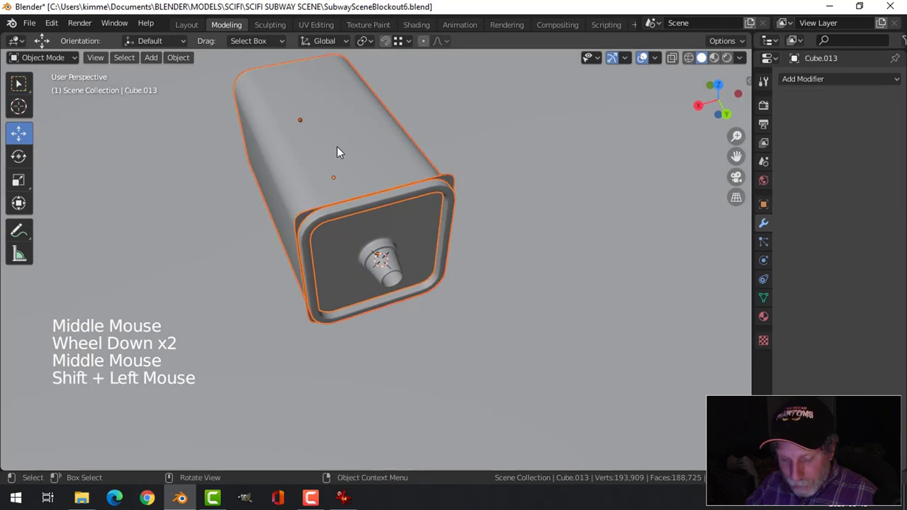
pyautogui.hotkey('shift', 'h')
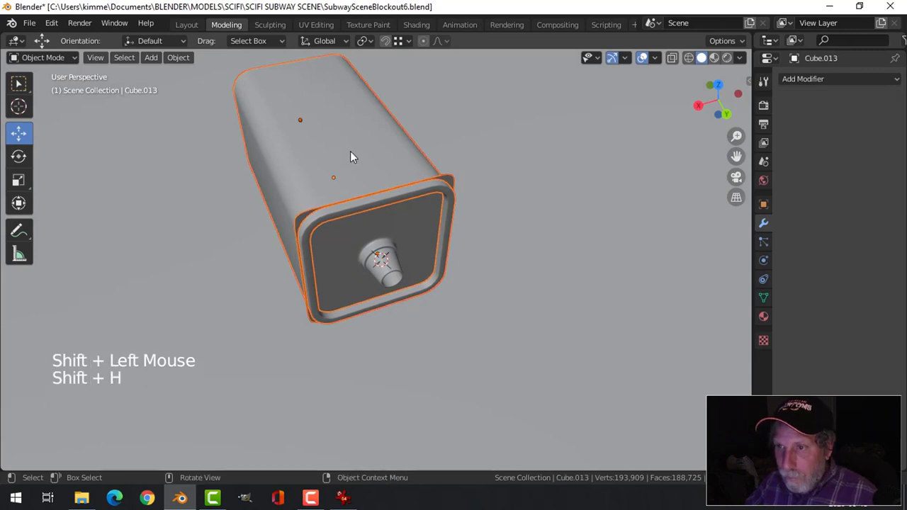
pyautogui.click(359, 147)
pyautogui.doubleClick(415, 219)
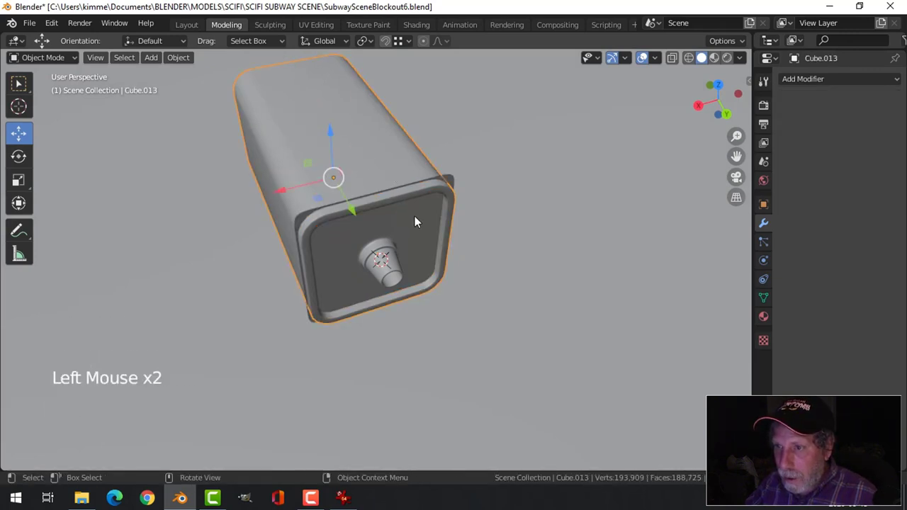
pyautogui.keyDown('shift'); pyautogui.click(415, 220); pyautogui.keyUp('shift')
pyautogui.hotkey('shift', 'h')
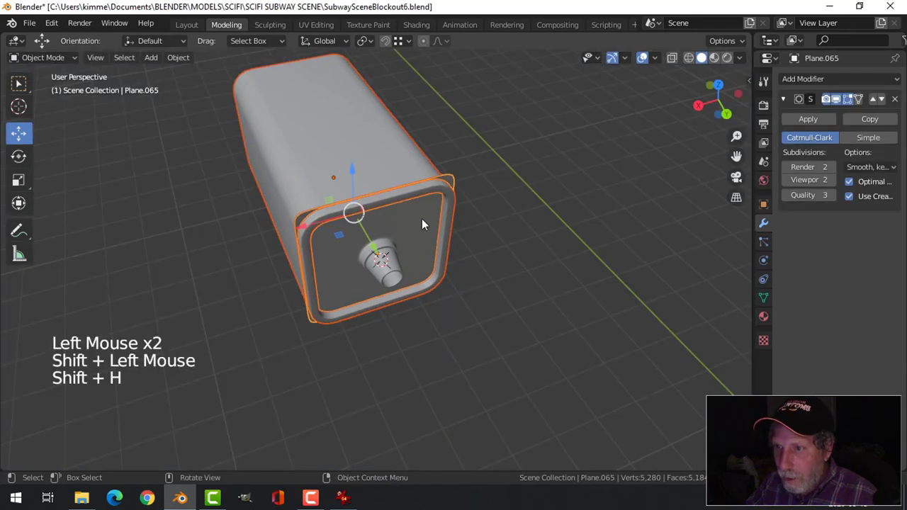
# Clear the object selection and open the end plate alone for vertex editing, seen straight from the back
pyautogui.press('ctrl+KP_1')
pyautogui.scroll(2, 421, 224)
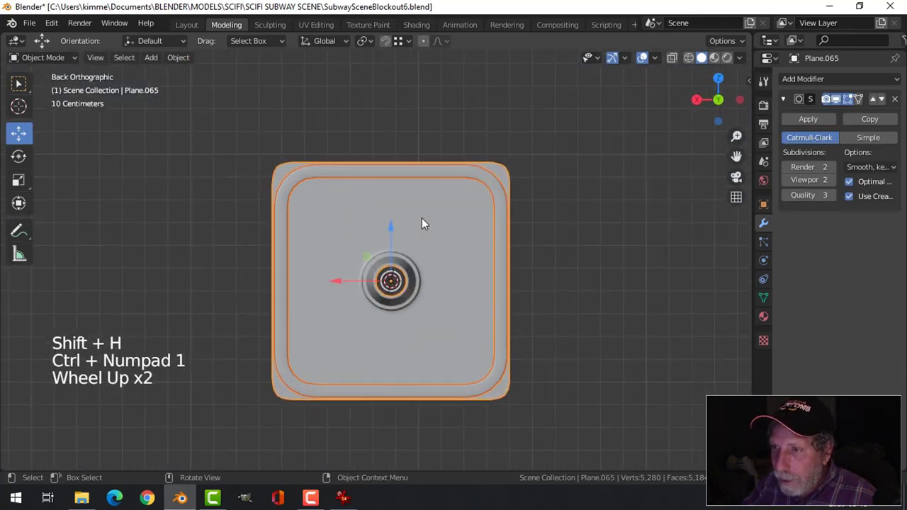
pyautogui.press('Tab')
pyautogui.press('Tab')
pyautogui.hotkey('alt', 'a')
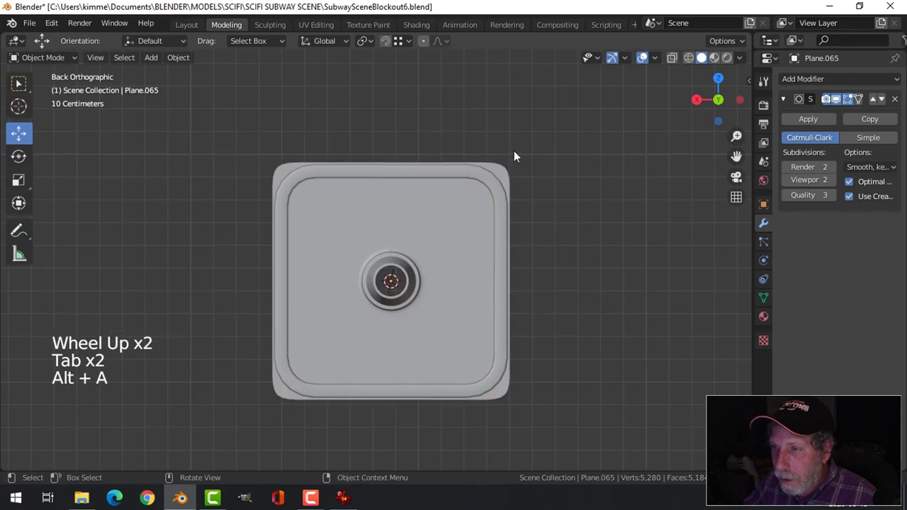
pyautogui.click(503, 170)
pyautogui.press('Tab')
pyautogui.press('Escape')
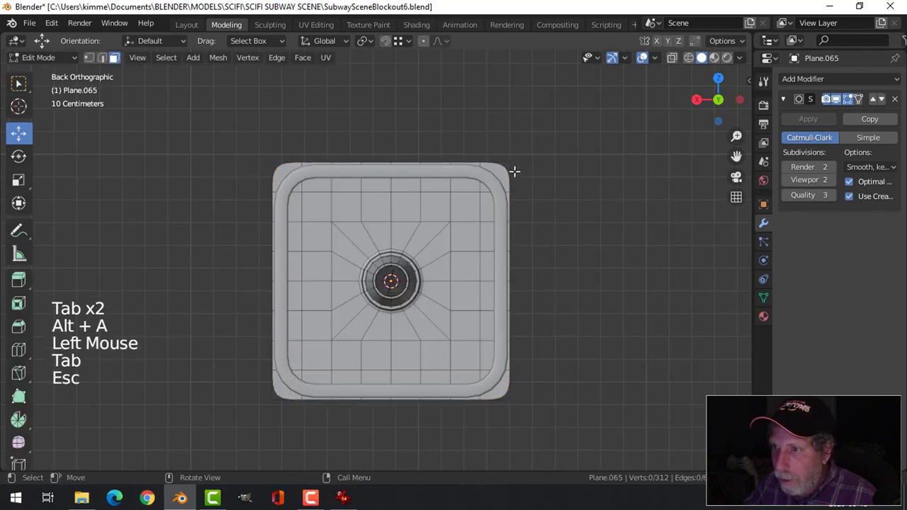
pyautogui.press('1')
pyautogui.click(511, 161)
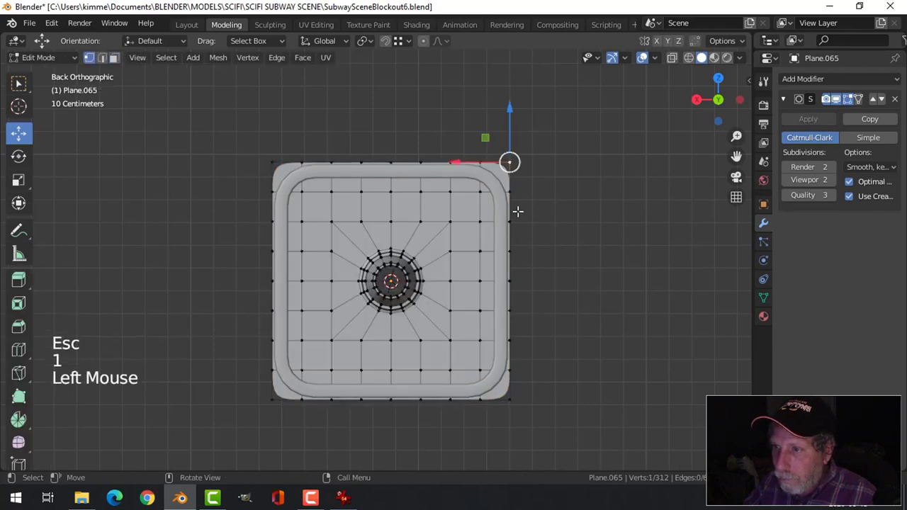
pyautogui.keyDown('shift'); pyautogui.click(272, 163); pyautogui.keyUp('shift')
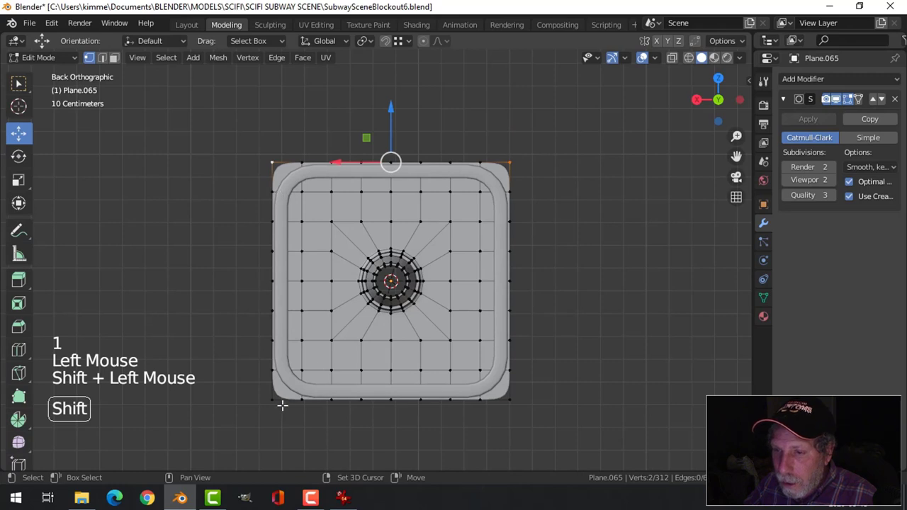
pyautogui.keyDown('shift'); pyautogui.click(517, 403); pyautogui.keyUp('shift')
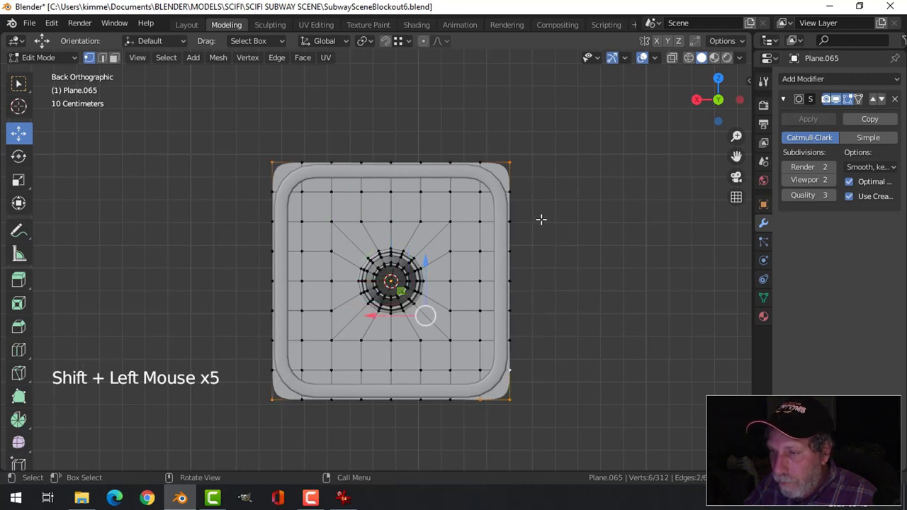
pyautogui.press('a')
pyautogui.hotkey('alt', 'a')
# Select the end plate's entire mesh and scale it uniformly to 0.893 so its edges fall behind the tube's rim
pyautogui.press('a')
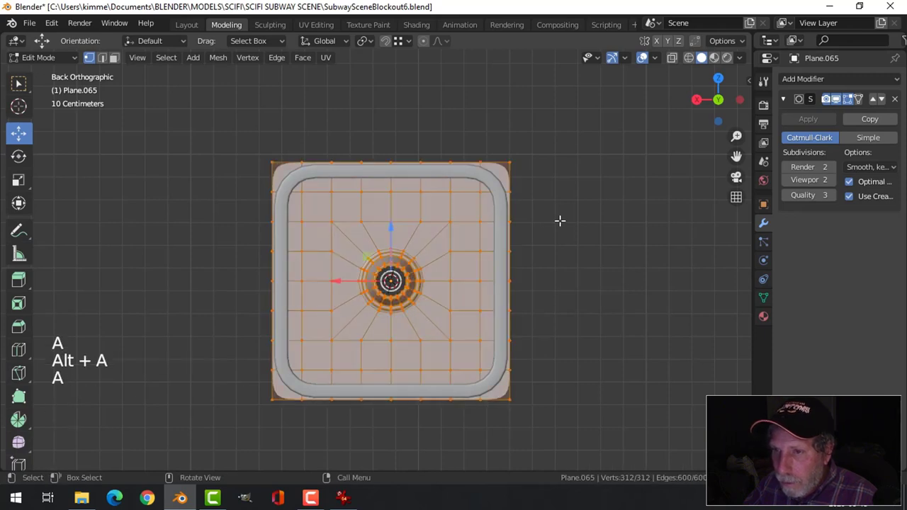
pyautogui.press('s')
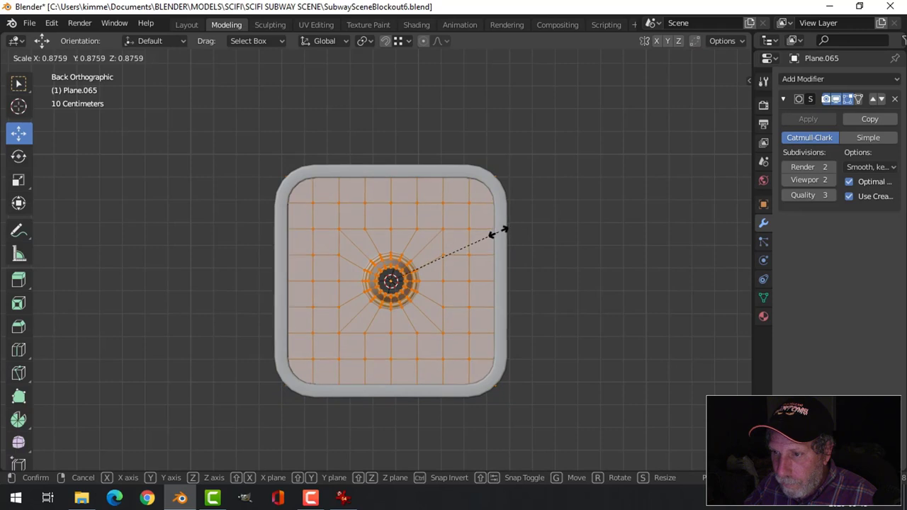
pyautogui.click(501, 233)
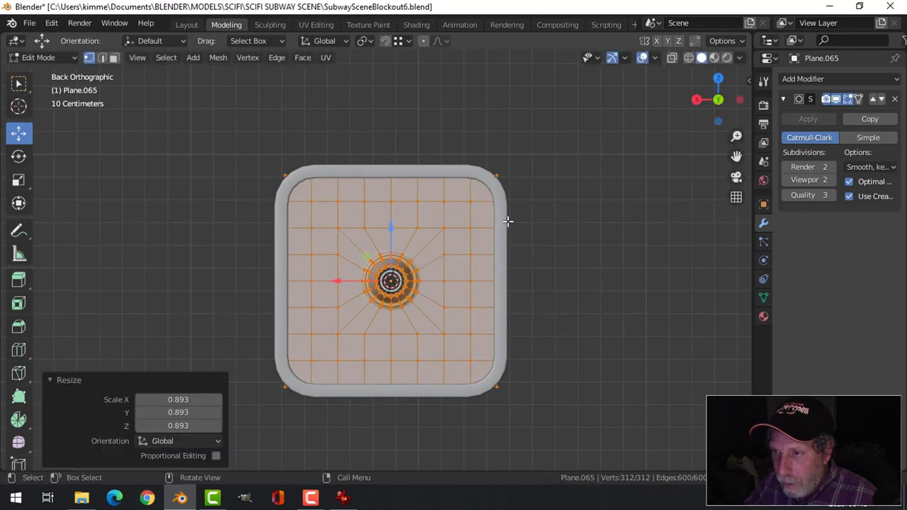
# Select the end plate's four corner vertices, scale them inward to 0.940, and leave mesh editing
pyautogui.hotkey('alt', 'a')
pyautogui.keyDown('shift'); pyautogui.click(283, 172); pyautogui.keyUp('shift')
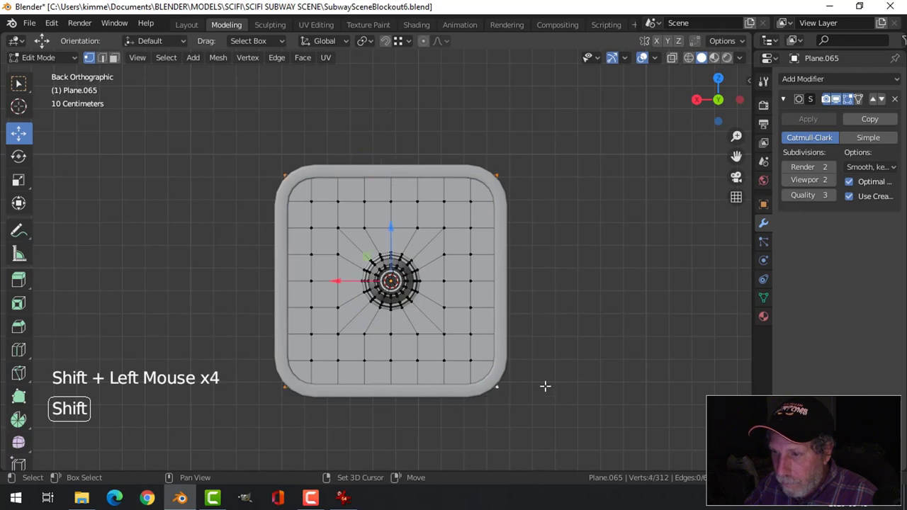
pyautogui.press('s')
pyautogui.click(583, 374)
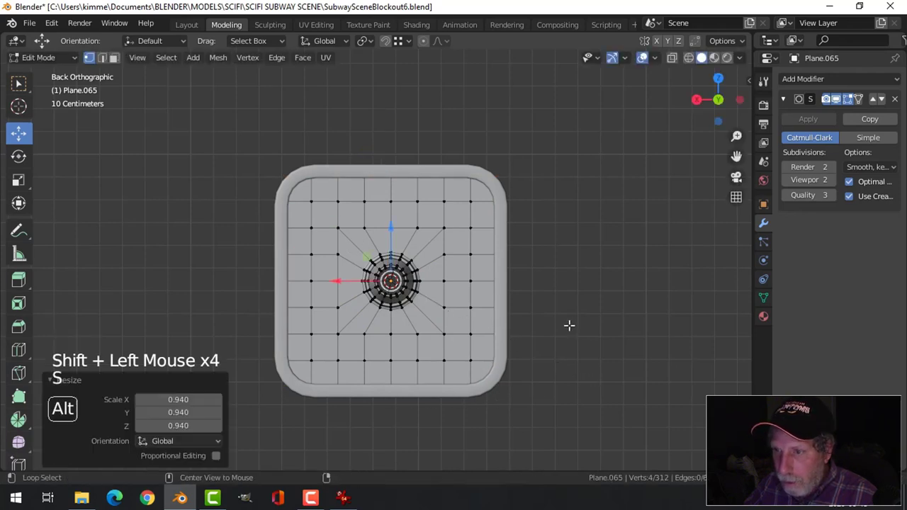
pyautogui.hotkey('alt', 'a')
pyautogui.press('Tab')
pyautogui.hotkey('alt', 'a')
# Add an edge loop around the end plate's tapered nozzle, slid about 0.83 toward the collar, and leave mesh editing
pyautogui.moveTo(537, 310); pyautogui.dragTo(707, 65, button='middle')
pyautogui.scroll(-2, 533, 308)
pyautogui.scroll(-3, 419, 243)
pyautogui.moveTo(419, 243); pyautogui.dragTo(382, 274, button='middle')
pyautogui.scroll(7, 401, 300)
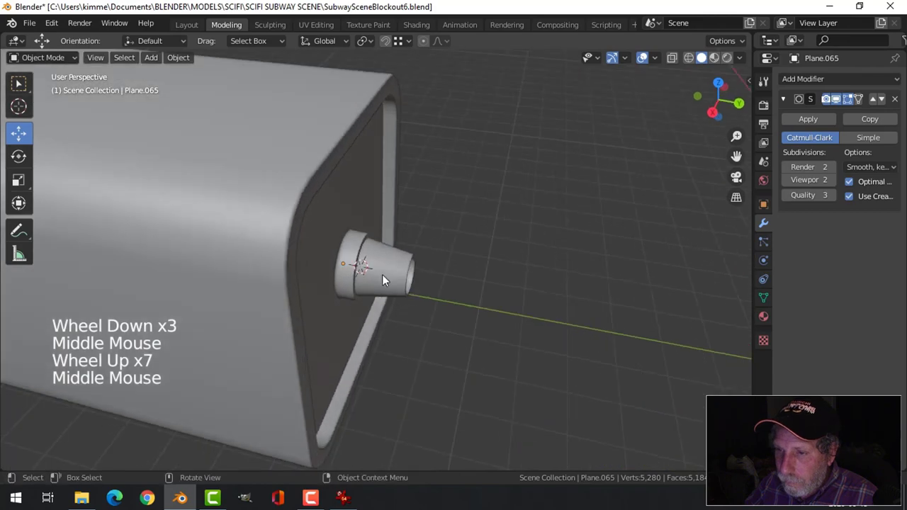
pyautogui.click(387, 275)
pyautogui.press('Tab')
pyautogui.moveTo(461, 281); pyautogui.dragTo(472, 259, button='middle')
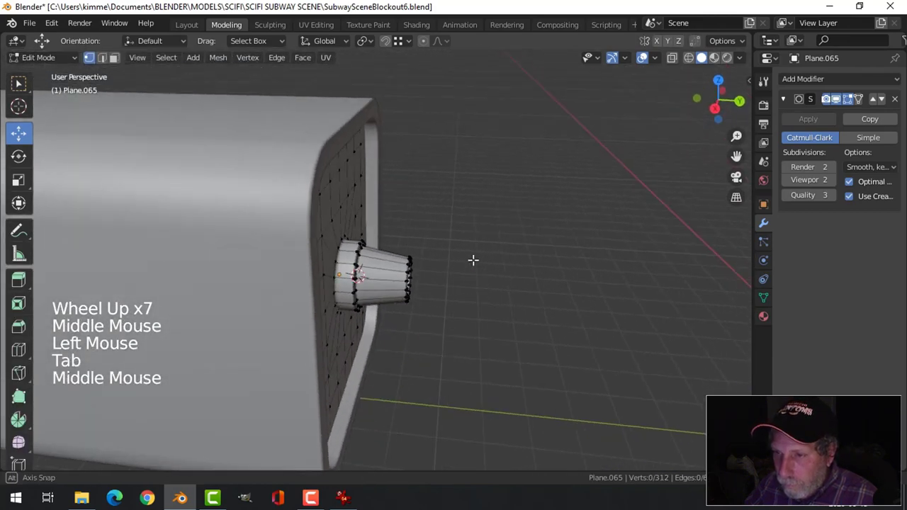
pyautogui.hotkey('ctrl', 'r')
pyautogui.click(385, 278)
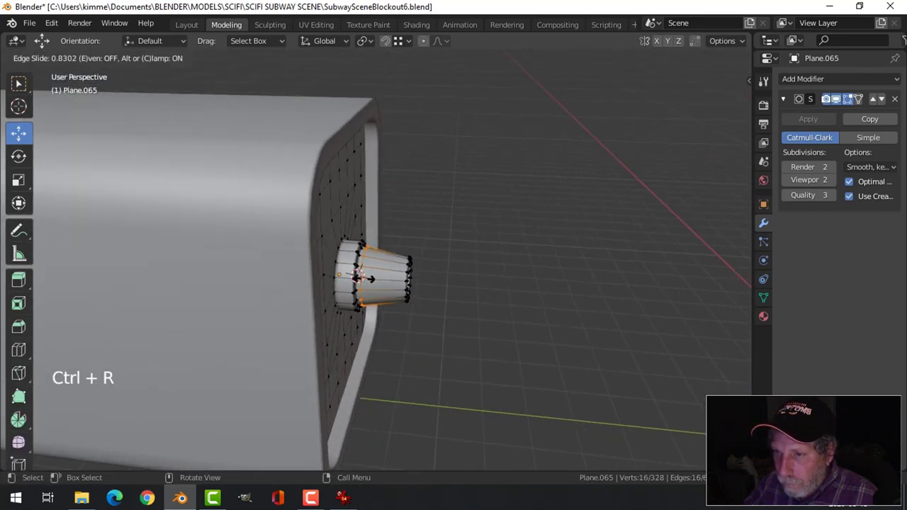
pyautogui.click(366, 278)
pyautogui.press('Tab')
pyautogui.hotkey('alt', 'a')
# Unhide all scene objects, select the tube, and snap the 3D cursor to it
pyautogui.scroll(-3, 456, 270)
pyautogui.moveTo(456, 270); pyautogui.dragTo(347, 305, button='middle')
pyautogui.scroll(-4, 414, 282)
pyautogui.hotkey('alt', 'h')
pyautogui.hotkey('alt', 'a')
pyautogui.scroll(-3, 437, 283)
pyautogui.moveTo(438, 283); pyautogui.dragTo(338, 281, button='middle')
pyautogui.click(337, 281)
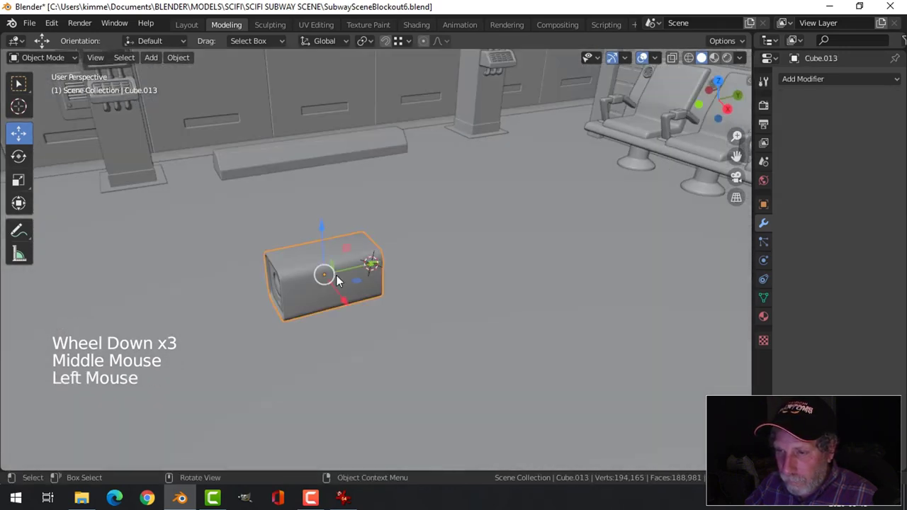
pyautogui.hotkey('shift', 's')
pyautogui.click(367, 354)
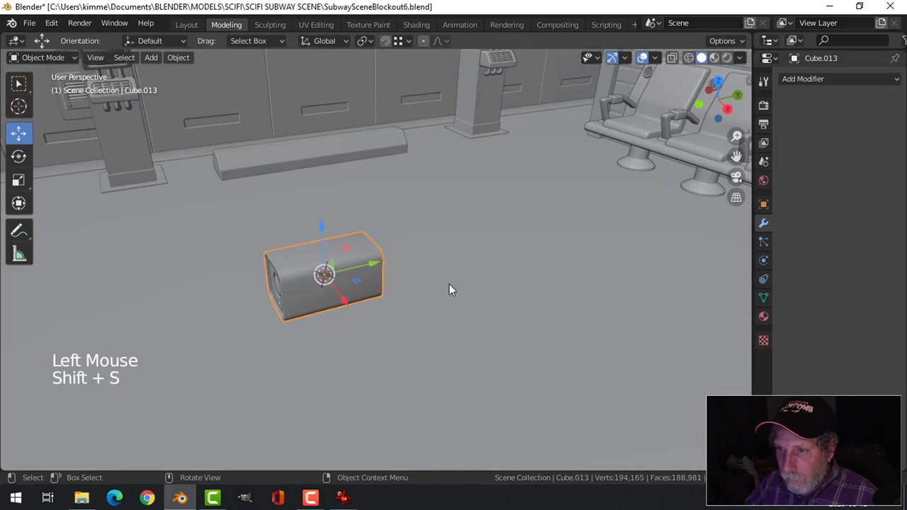
# Duplicate the face loop around the tube's outer walls in place, separate the copy into its own object, and leave mesh editing
pyautogui.hotkey('alt', 'a')
pyautogui.moveTo(450, 284); pyautogui.dragTo(484, 284, button='middle')
pyautogui.scroll(3, 339, 280)
pyautogui.click(490, 235)
pyautogui.press('Tab')
pyautogui.moveTo(490, 235)
pyautogui.mouseDown(button='middle')
pyautogui.moveTo(553, 221)
pyautogui.moveTo(477, 245)
pyautogui.mouseUp(button='middle')
pyautogui.press('3')
pyautogui.keyDown('alt'); pyautogui.keyDown('shift'); pyautogui.click(486, 247); pyautogui.keyUp('shift'); pyautogui.keyUp('alt')
pyautogui.hotkey('shift', 'd')
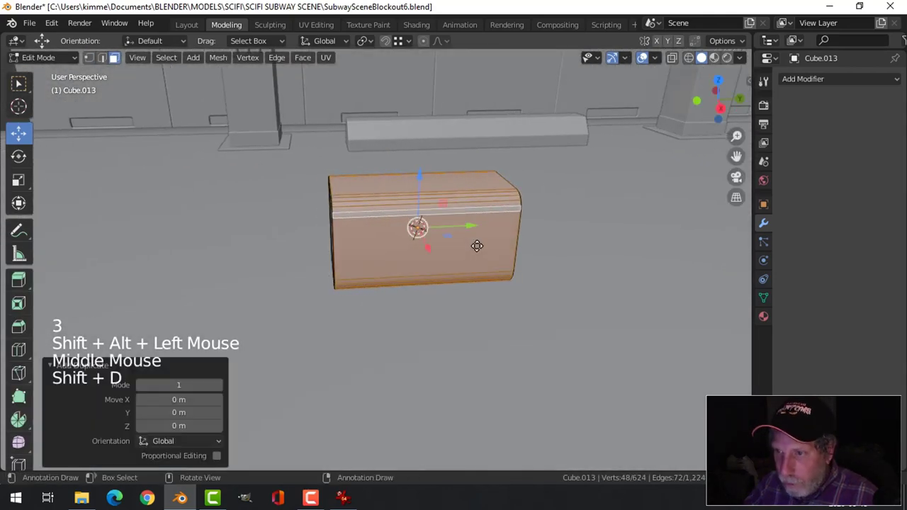
pyautogui.press('p')
pyautogui.click(478, 245)
pyautogui.press('Tab')
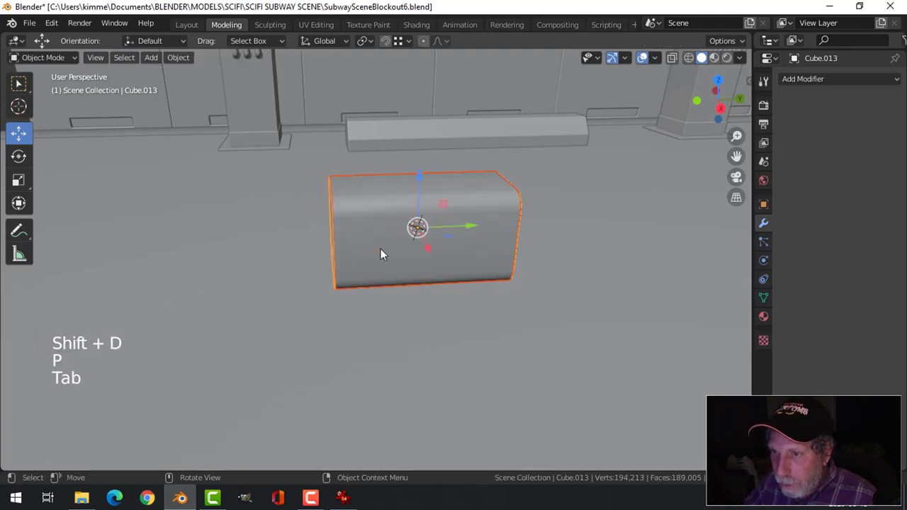
# Isolate the separated outer shell by hiding all other objects and open it for mesh editing
pyautogui.click(372, 237)
pyautogui.hotkey('shift', 'h')
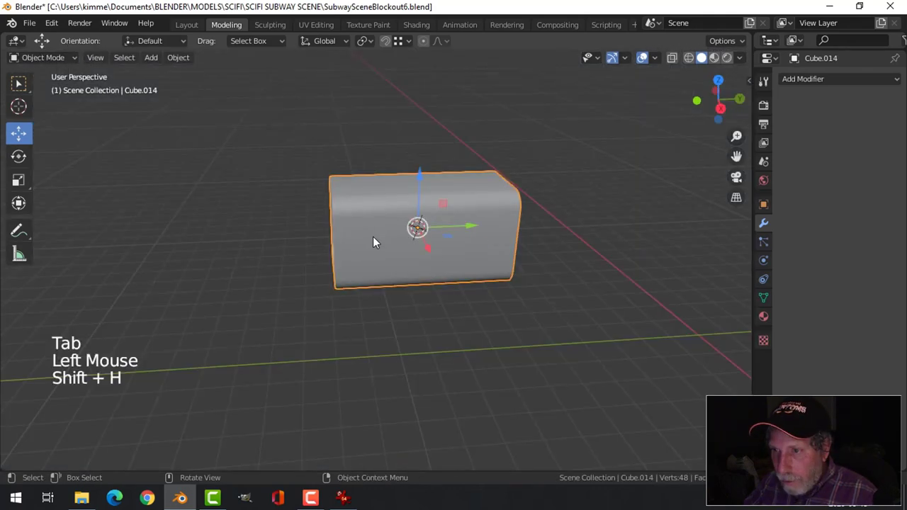
pyautogui.press('KP_3')
pyautogui.scroll(2, 381, 238)
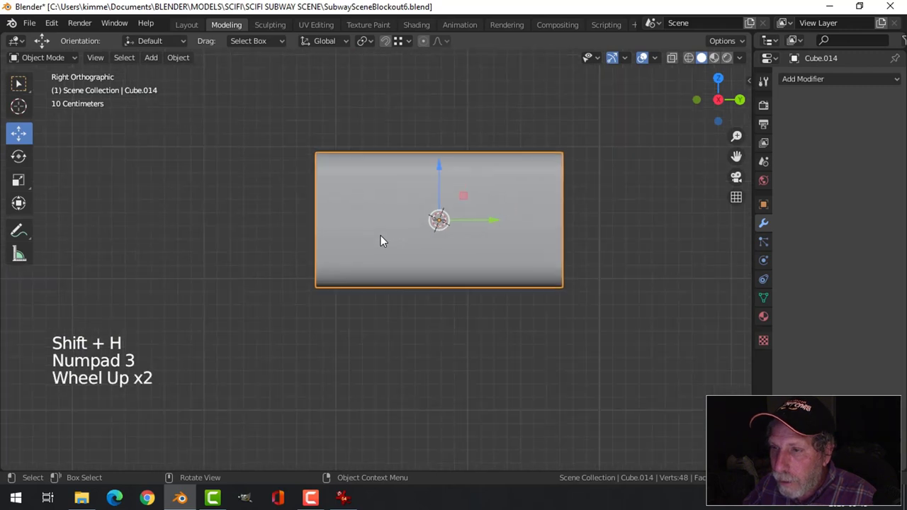
pyautogui.press('Tab')
pyautogui.moveTo(396, 236); pyautogui.dragTo(426, 234, button='middle')
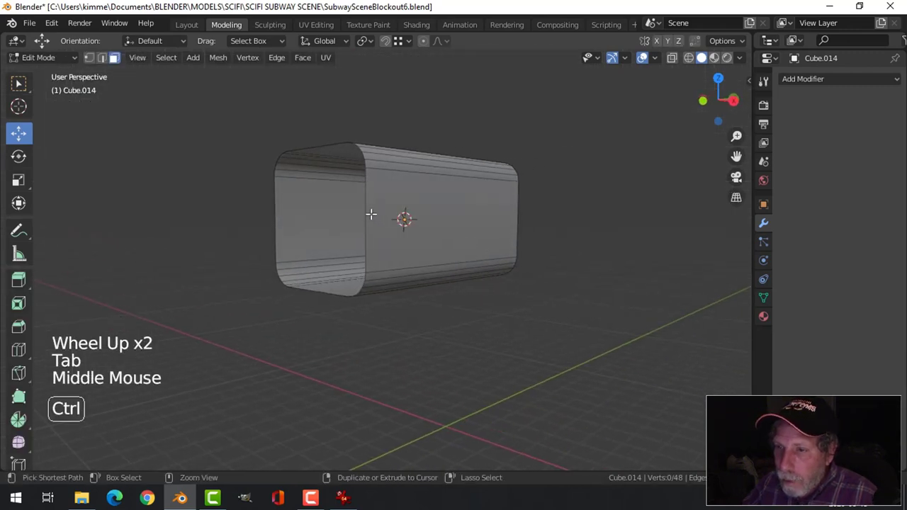
# Add one centered lengthwise loop cut to each of the shell's two vertical side walls
pyautogui.hotkey('ctrl', 'r')
pyautogui.click(370, 213)
pyautogui.click(370, 213)
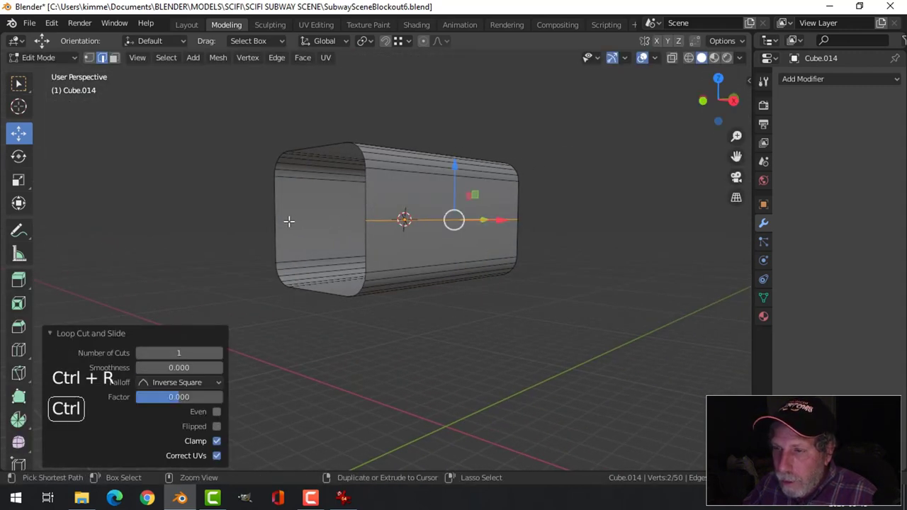
pyautogui.hotkey('ctrl', 'r')
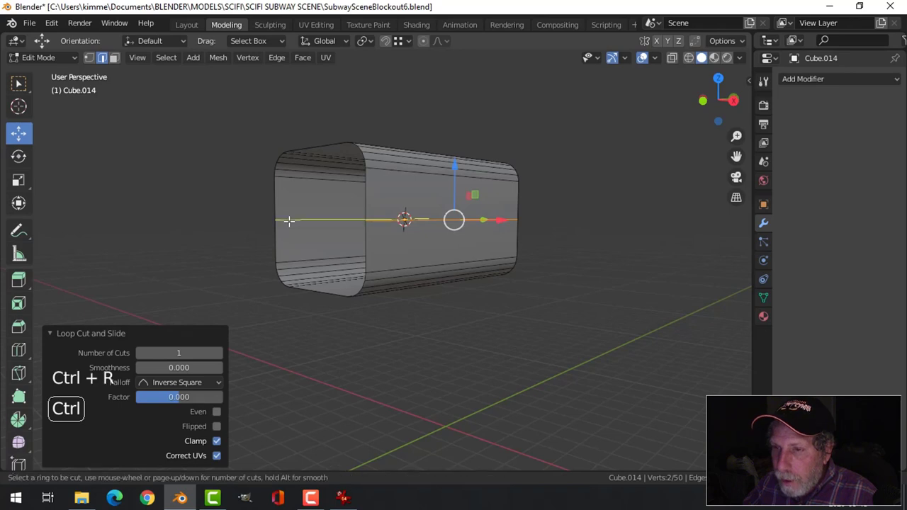
pyautogui.click(289, 219)
pyautogui.rightClick(290, 220)
pyautogui.hotkey('alt', 'a')
# In wireframe front view, select the vertices of the shell's lower half and delete them
pyautogui.press('KP_1')
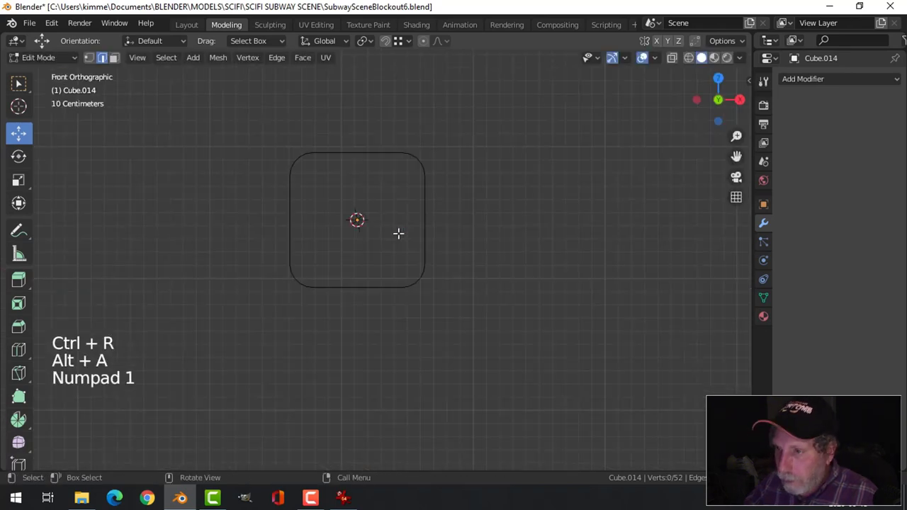
pyautogui.press('z')
pyautogui.click(304, 235)
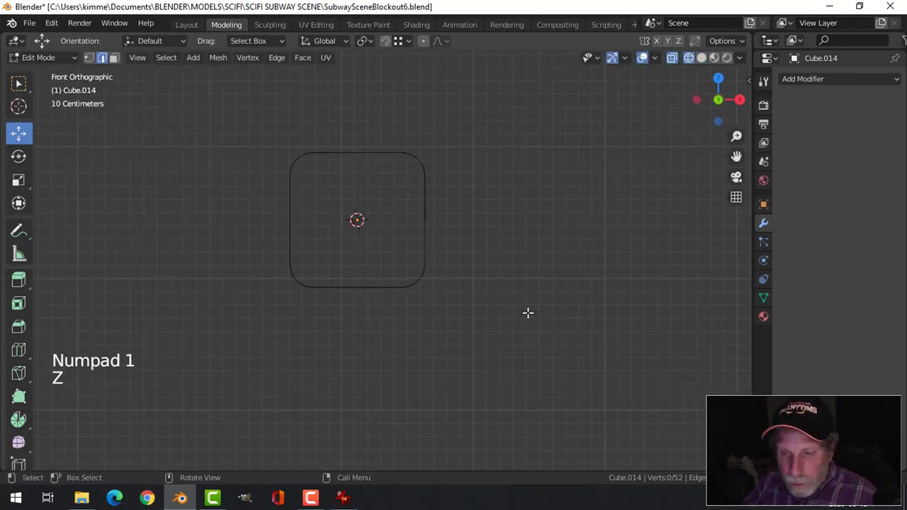
pyautogui.press('1')
pyautogui.press('b')
pyautogui.moveTo(492, 340); pyautogui.dragTo(229, 247)
pyautogui.press('x')
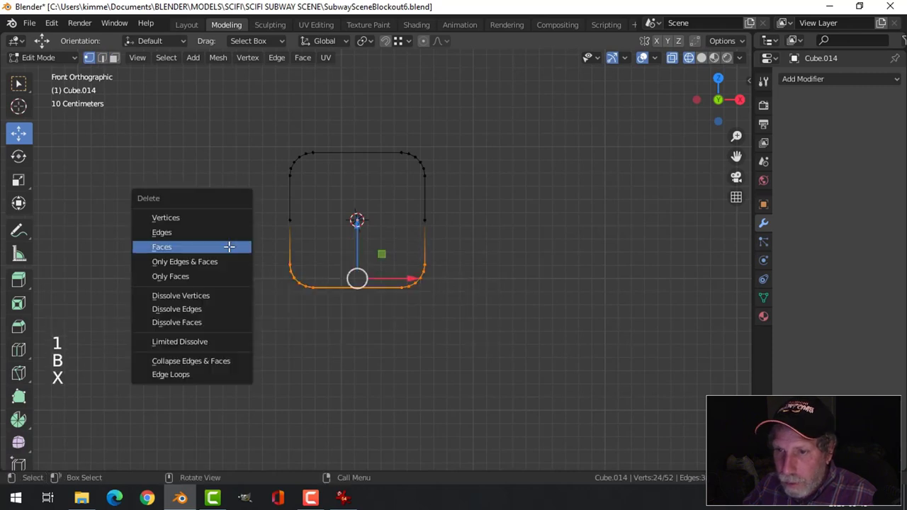
pyautogui.click(211, 219)
# Add a lengthwise loop cut along the middle of the shell's top surface
pyautogui.moveTo(512, 241); pyautogui.dragTo(304, 234, button='middle')
pyautogui.hotkey('ctrl', 'r')
pyautogui.click(351, 207)
pyautogui.hotkey('alt', 'a')
pyautogui.scroll(-2, 347, 209)
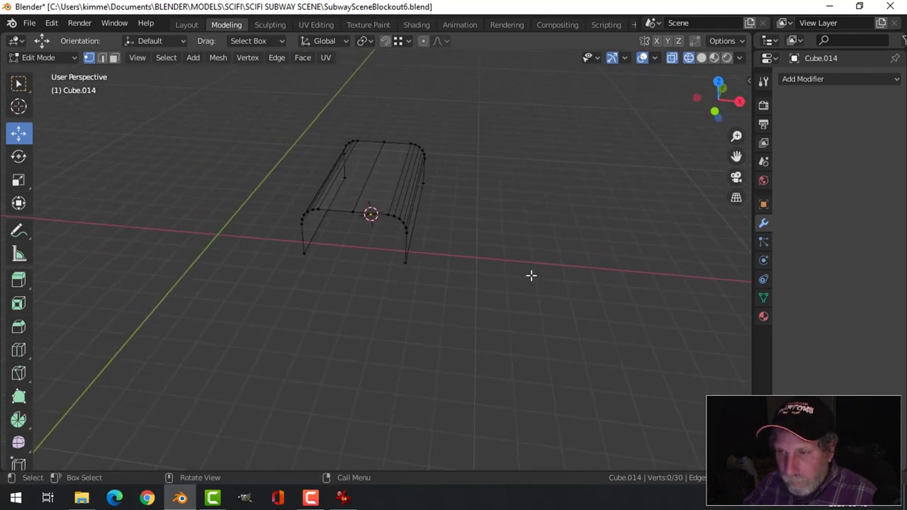
# Add seven evenly spaced loop cuts across the shell's length and line up the straight right-side view
pyautogui.moveTo(532, 276); pyautogui.dragTo(409, 265, button='middle')
pyautogui.scroll(3, 389, 273)
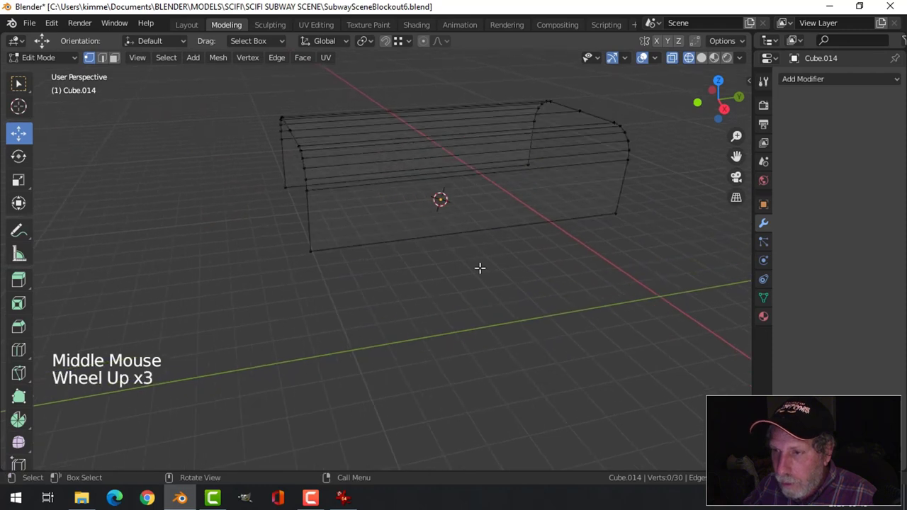
pyautogui.moveTo(479, 268); pyautogui.dragTo(409, 239, button='middle')
pyautogui.hotkey('ctrl', 'r')
pyautogui.scroll(6, 409, 239)
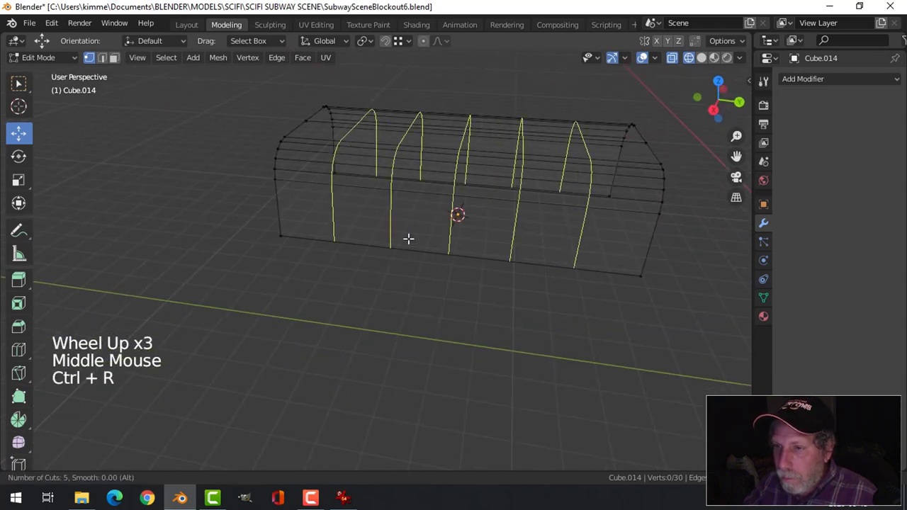
pyautogui.click(405, 239)
pyautogui.rightClick(413, 241)
pyautogui.hotkey('alt', 'a')
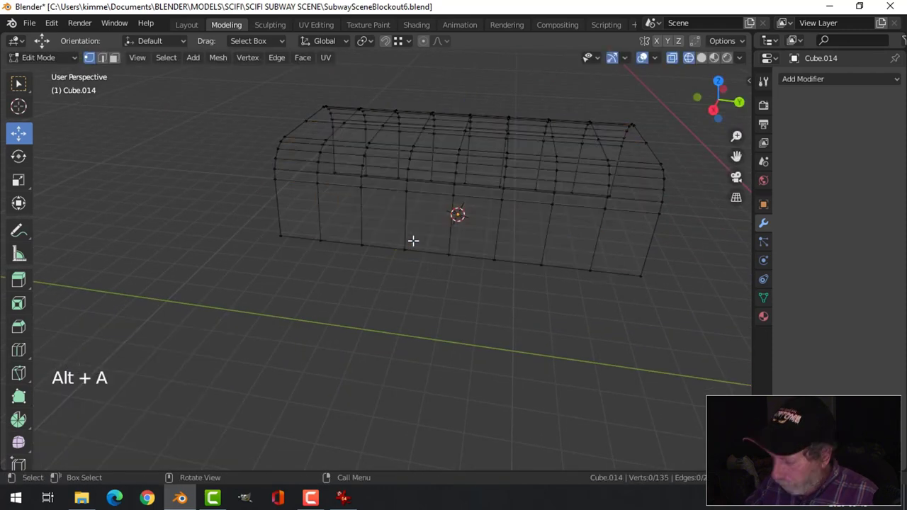
pyautogui.press('KP_3')
pyautogui.moveTo(414, 241); pyautogui.dragTo(390, 247, button='middle')
pyautogui.scroll(1, 391, 247)
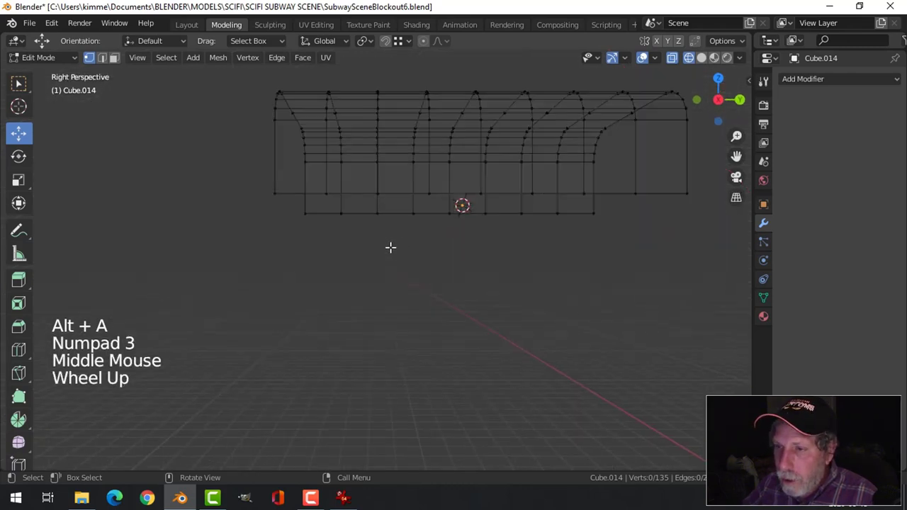
pyautogui.press('KP_3')
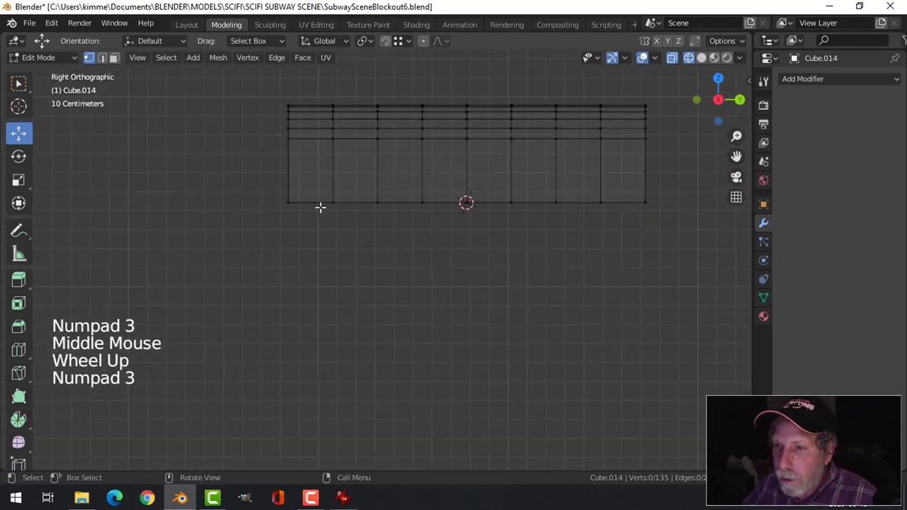
pyautogui.press('b')
pyautogui.moveTo(238, 162); pyautogui.dragTo(404, 234)
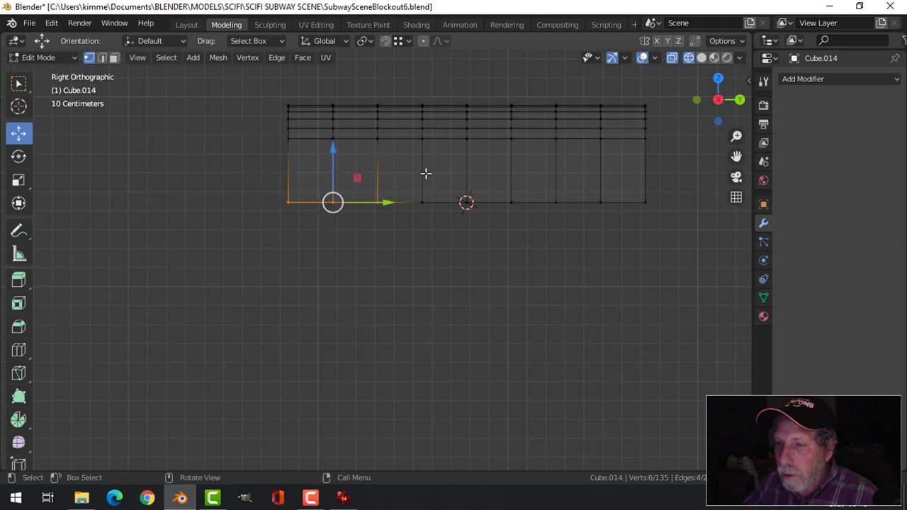
pyautogui.hotkey('alt', 'a')
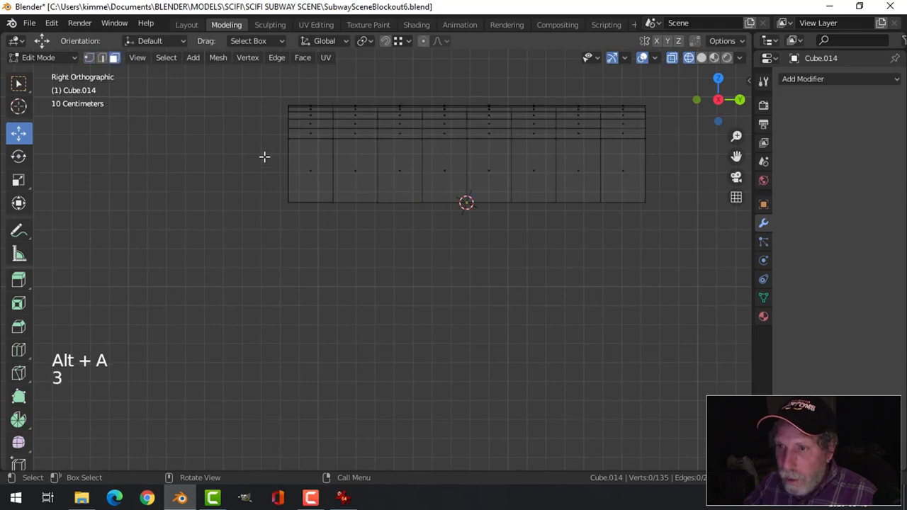
# Delete the three lower side faces nearest the shell's front end on both sides, and leave mesh editing
pyautogui.press('b')
pyautogui.moveTo(272, 162); pyautogui.dragTo(409, 226)
pyautogui.moveTo(347, 207); pyautogui.dragTo(403, 242, button='middle')
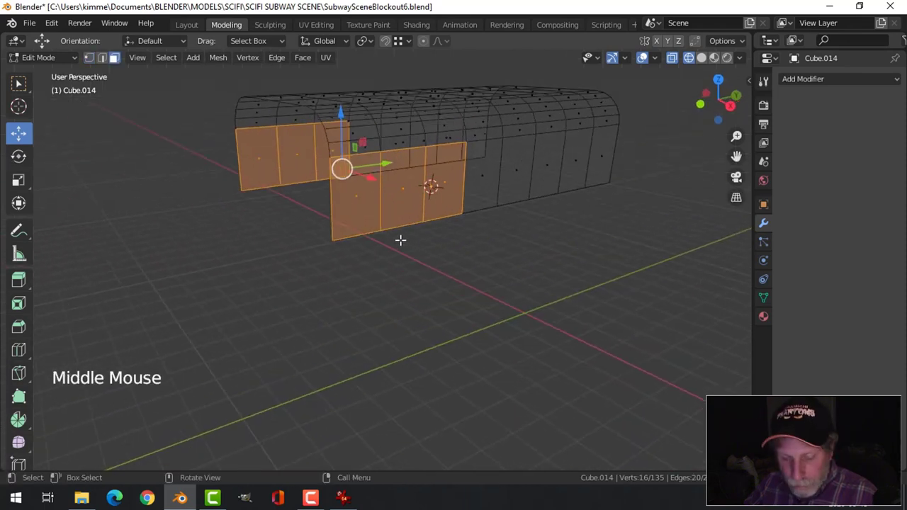
pyautogui.press('x')
pyautogui.click(380, 270)
pyautogui.press('Tab')
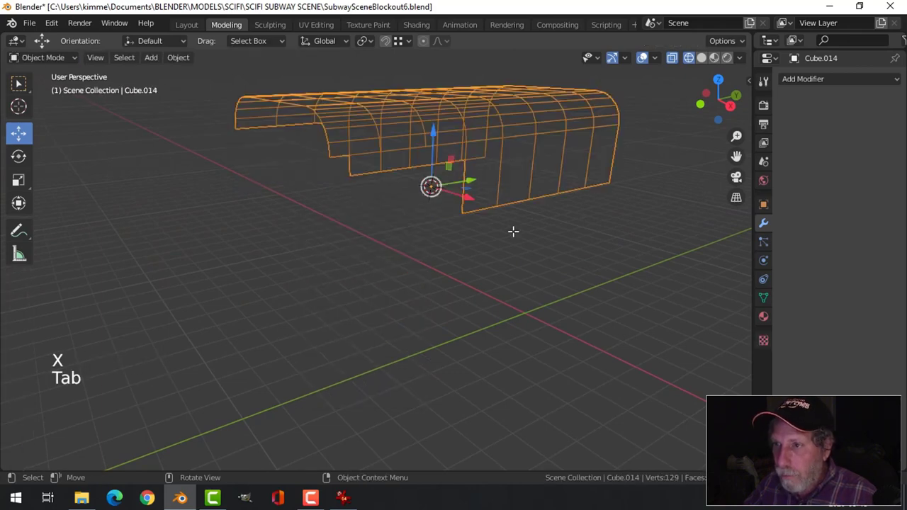
# Add a level 2 Subdivision Surface modifier to the cut-out shell and deselect it
pyautogui.hotkey('ctrl', '2')
pyautogui.moveTo(525, 221); pyautogui.dragTo(436, 210, button='middle')
pyautogui.scroll(-2, 468, 211)
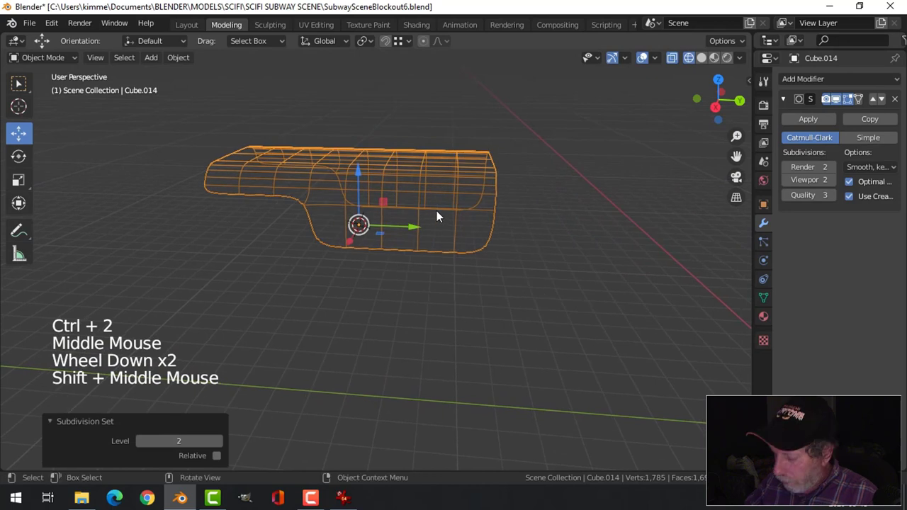
pyautogui.press('KP_3')
pyautogui.hotkey('alt', 'a')
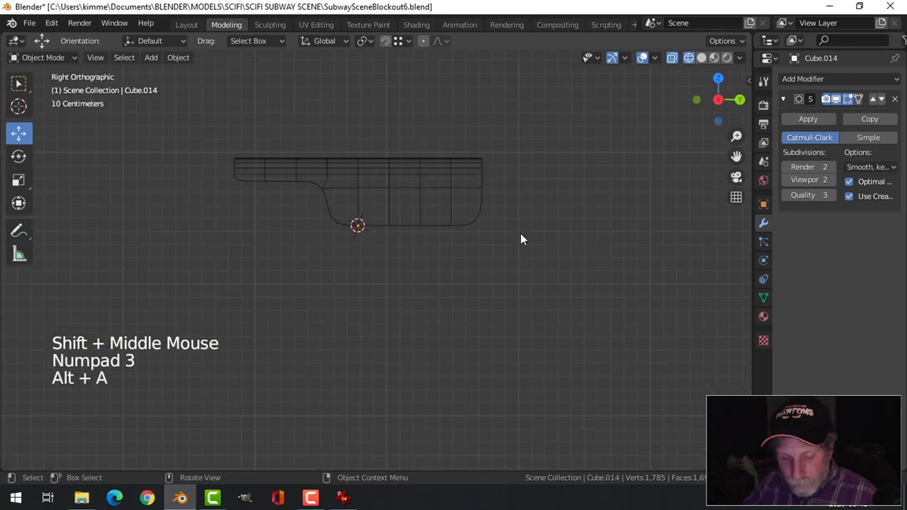
pyautogui.press('3')
pyautogui.press('b')
pyautogui.moveTo(491, 235); pyautogui.dragTo(458, 205)
pyautogui.hotkey('alt', 'a')
# Reopen the shell for editing and delete the lowest side face at its rear end on both sides
pyautogui.click(473, 209)
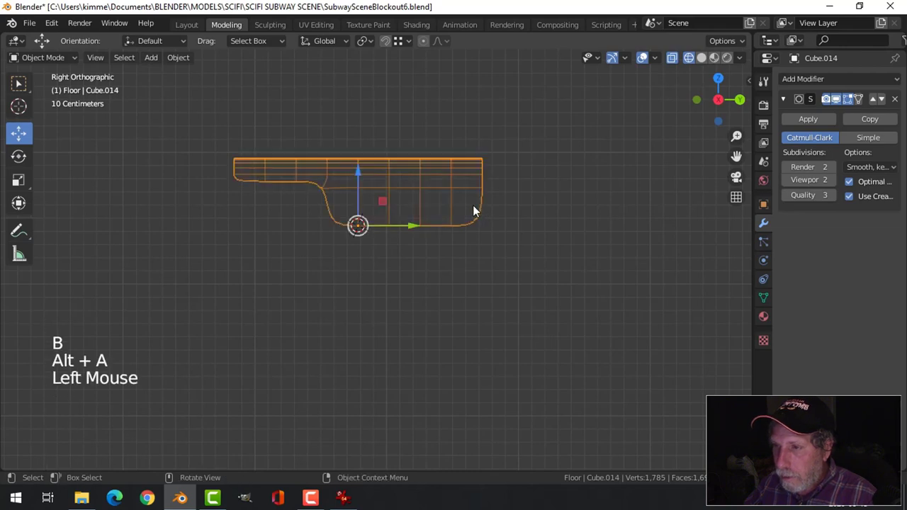
pyautogui.press('Tab')
pyautogui.press('b')
pyautogui.moveTo(514, 255); pyautogui.dragTo(464, 203)
pyautogui.press('x')
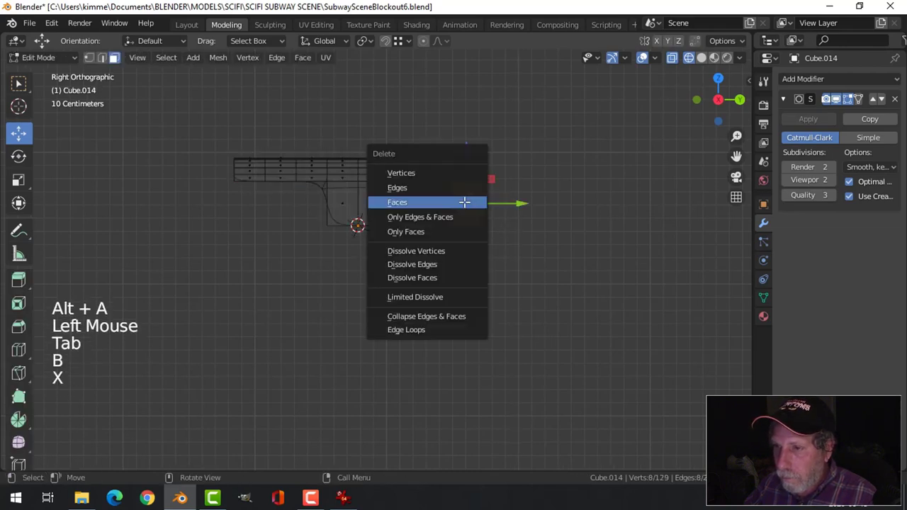
# Delete the selected faces from the cover mesh and unhide the rest of the scene in solid shading
pyautogui.click(465, 202)
pyautogui.moveTo(531, 208)
pyautogui.mouseDown(button='middle')
pyautogui.moveTo(461, 255)
pyautogui.moveTo(511, 258)
pyautogui.moveTo(464, 268)
pyautogui.moveTo(482, 268)
pyautogui.moveTo(449, 263)
pyautogui.moveTo(492, 248)
pyautogui.moveTo(465, 250)
pyautogui.moveTo(463, 225)
pyautogui.moveTo(475, 240)
pyautogui.moveTo(457, 255)
pyautogui.moveTo(466, 247)
pyautogui.moveTo(393, 220)
pyautogui.moveTo(418, 205)
pyautogui.moveTo(438, 206)
pyautogui.mouseUp(button='middle')
pyautogui.press('z')
pyautogui.press('Tab')
pyautogui.hotkey('alt', 'h')
pyautogui.hotkey('alt', 'a')
pyautogui.click(397, 202)
pyautogui.press('Tab')
pyautogui.press('a')
pyautogui.hotkey('alt', 'a')
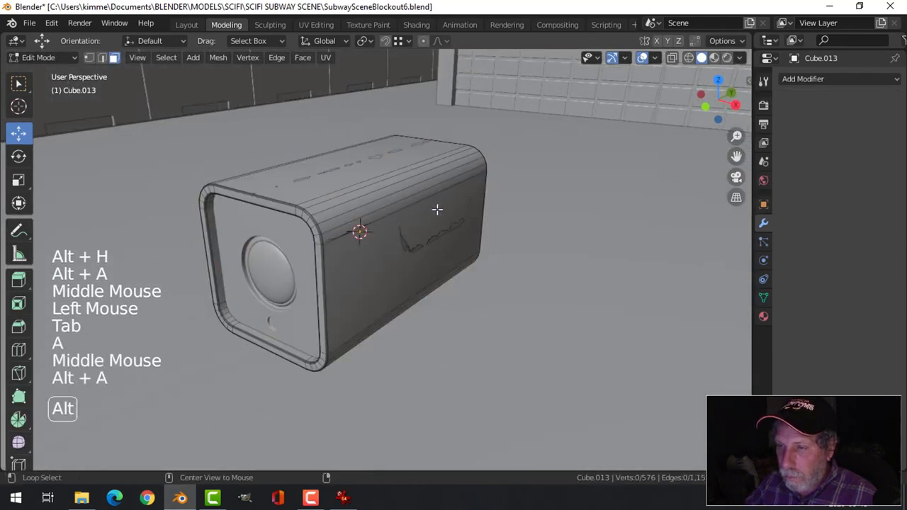
pyautogui.press('Tab')
# Extrude all faces of the cover and fatten them outward by about 0.05 m to give it thickness
pyautogui.click(416, 199)
pyautogui.press('Tab')
pyautogui.press('a')
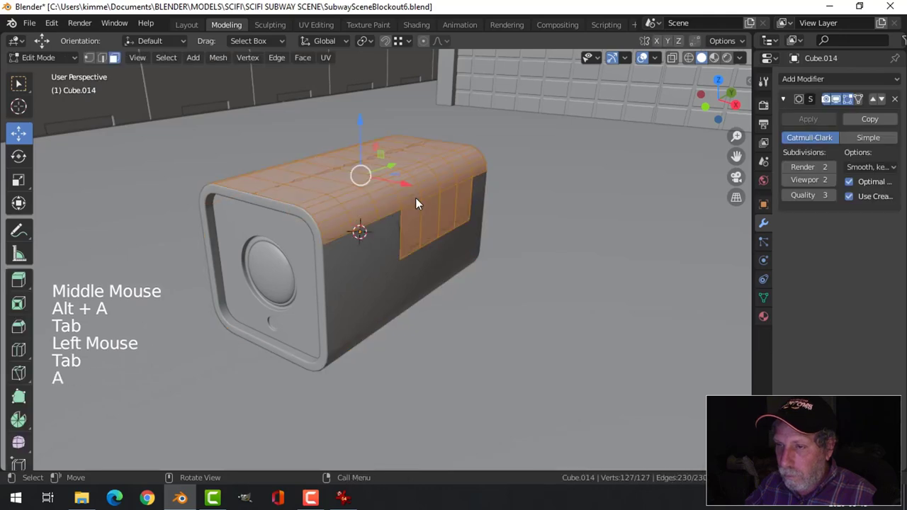
pyautogui.moveTo(442, 199); pyautogui.dragTo(465, 198, button='middle')
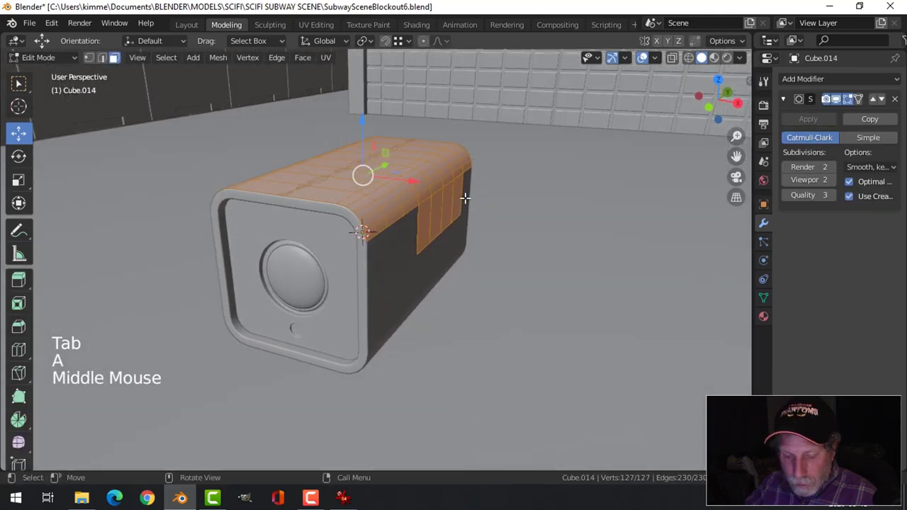
pyautogui.press('e')
pyautogui.hotkey('alt', 's')
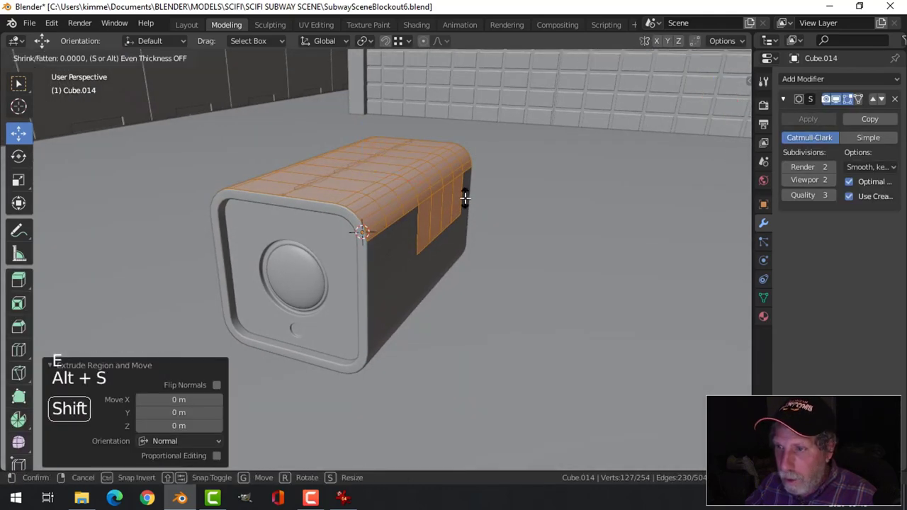
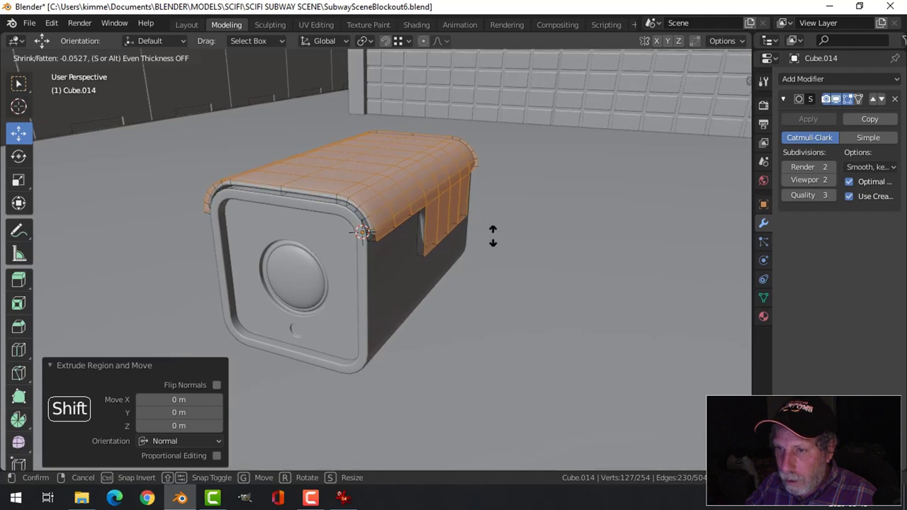
pyautogui.click(492, 236)
# Add an edge loop around the cover's thickness, slid toward its inner edge with a factor of about 0.62
pyautogui.moveTo(519, 227); pyautogui.dragTo(493, 183, button='middle')
pyautogui.press('Tab')
pyautogui.scroll(2, 523, 213)
pyautogui.scroll(2, 491, 183)
pyautogui.press('Tab')
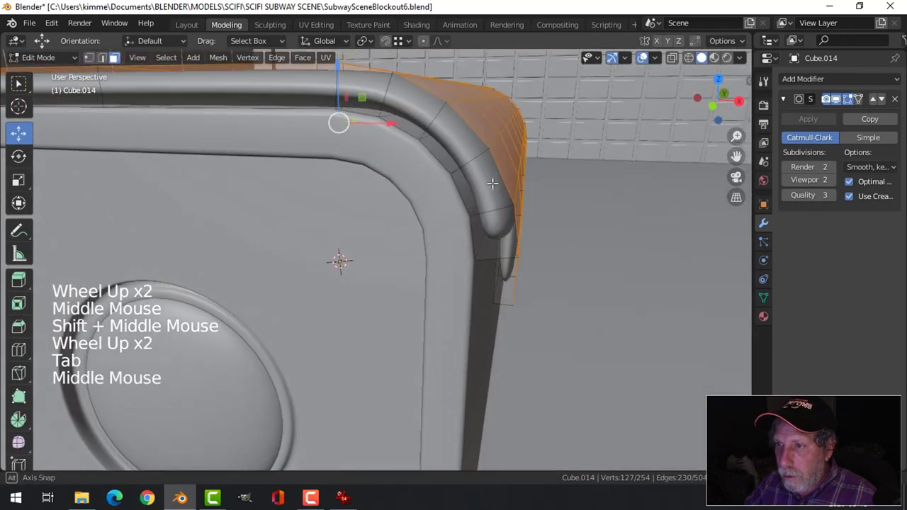
pyautogui.hotkey('ctrl', 'r')
pyautogui.click(480, 214)
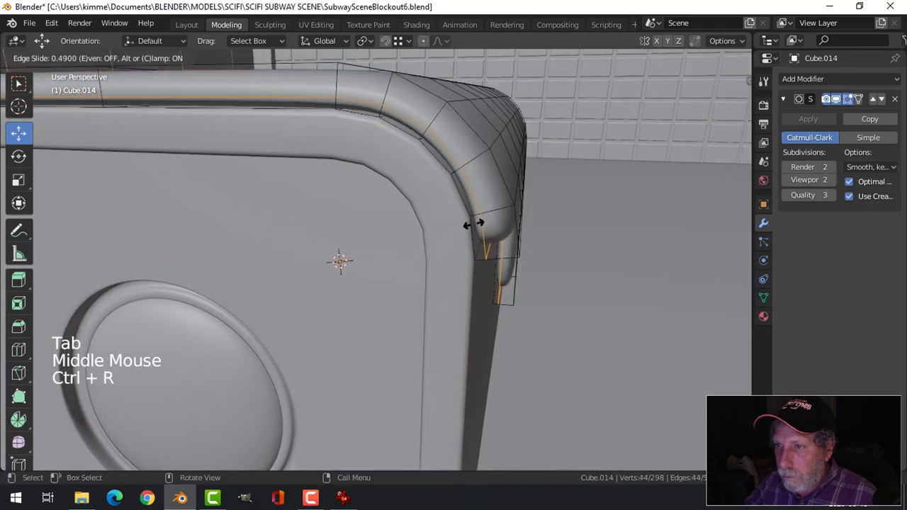
pyautogui.click(472, 225)
# Add a second edge loop around the cover's thickness, slid toward its outer edge, and leave mesh editing
pyautogui.hotkey('ctrl', 'r')
pyautogui.click(500, 254)
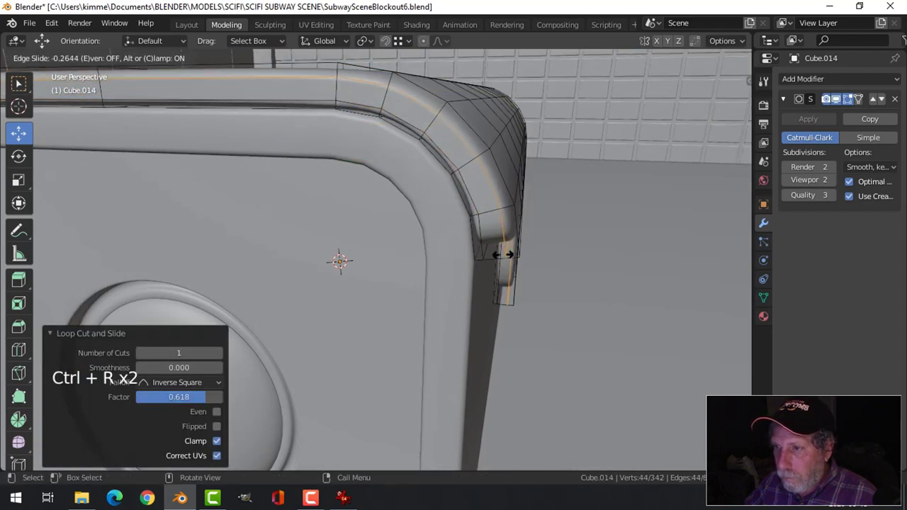
pyautogui.click(507, 251)
pyautogui.moveTo(581, 256); pyautogui.dragTo(496, 228, button='middle')
pyautogui.hotkey('alt', 'a')
pyautogui.press('Tab')
pyautogui.scroll(-2, 480, 229)
pyautogui.hotkey('alt', 'a')
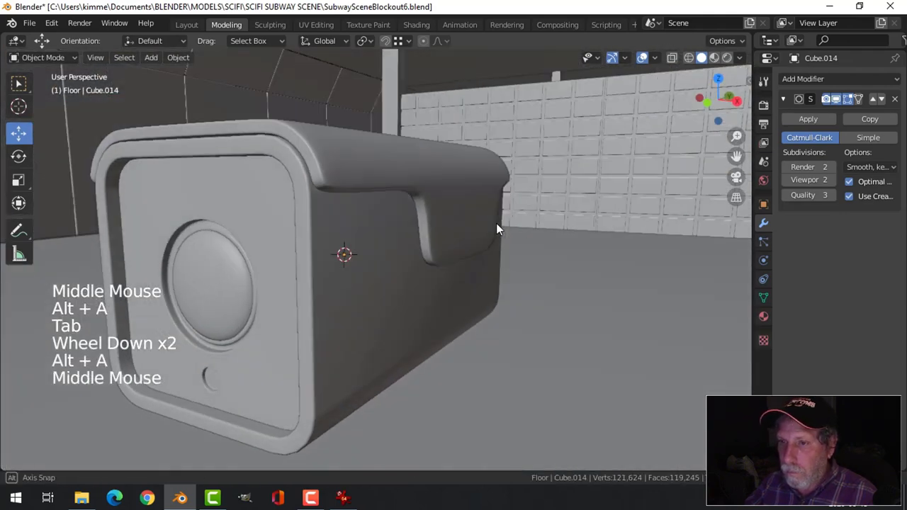
# Scale the entire cover mesh down uniformly to about 0.975 so it fits closer to the body
pyautogui.click(496, 229)
pyautogui.press('Tab')
pyautogui.press('a')
pyautogui.moveTo(488, 171); pyautogui.dragTo(498, 178, button='middle')
pyautogui.press('s')
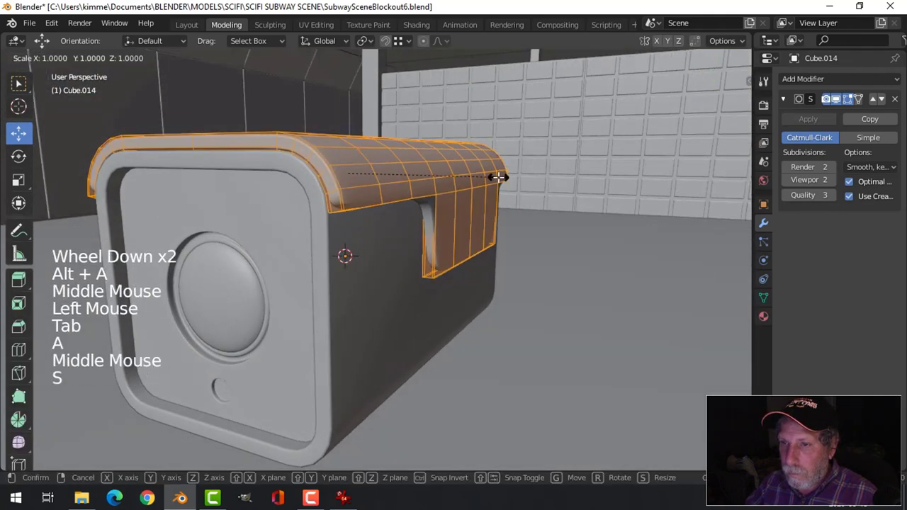
pyautogui.press('shift')
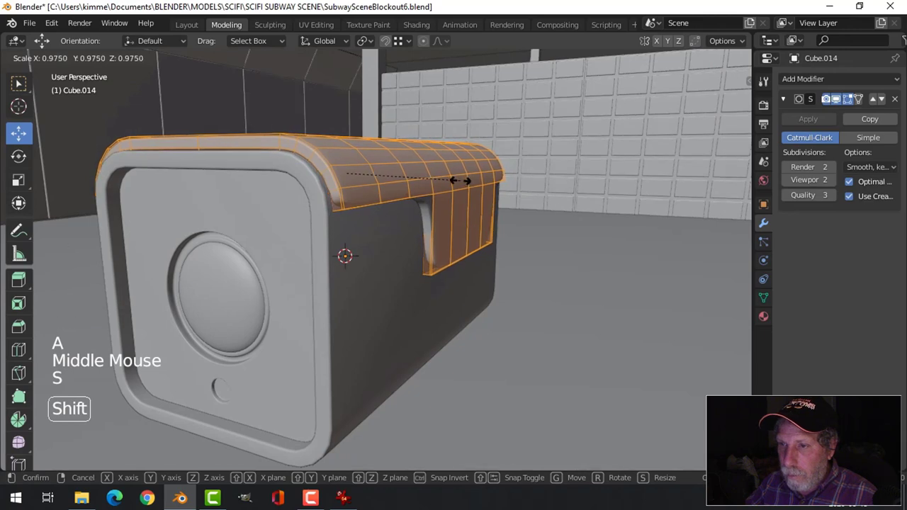
pyautogui.click(459, 181)
pyautogui.hotkey('alt', 'a')
pyautogui.moveTo(490, 186); pyautogui.dragTo(421, 217, button='middle')
pyautogui.press('Tab')
pyautogui.hotkey('alt', 'a')
pyautogui.scroll(-3, 518, 209)
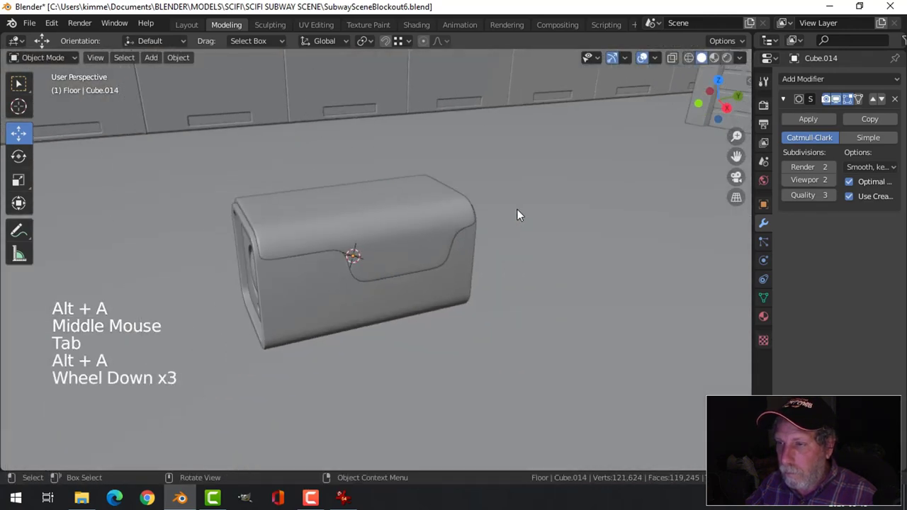
# Isolate the cover and the rounded box body, and show them from above in wireframe
pyautogui.moveTo(518, 211); pyautogui.dragTo(465, 215, button='middle')
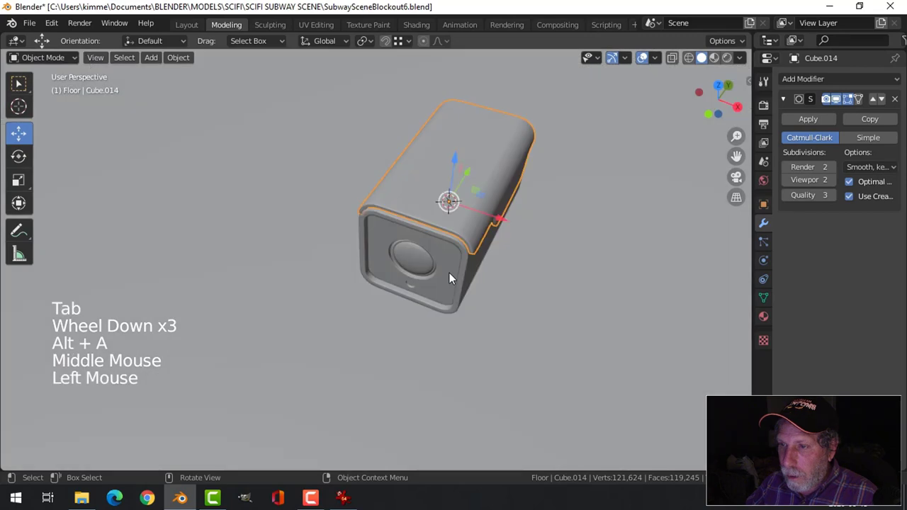
pyautogui.scroll(2, 518, 291)
pyautogui.keyDown('shift'); pyautogui.click(512, 276); pyautogui.keyUp('shift')
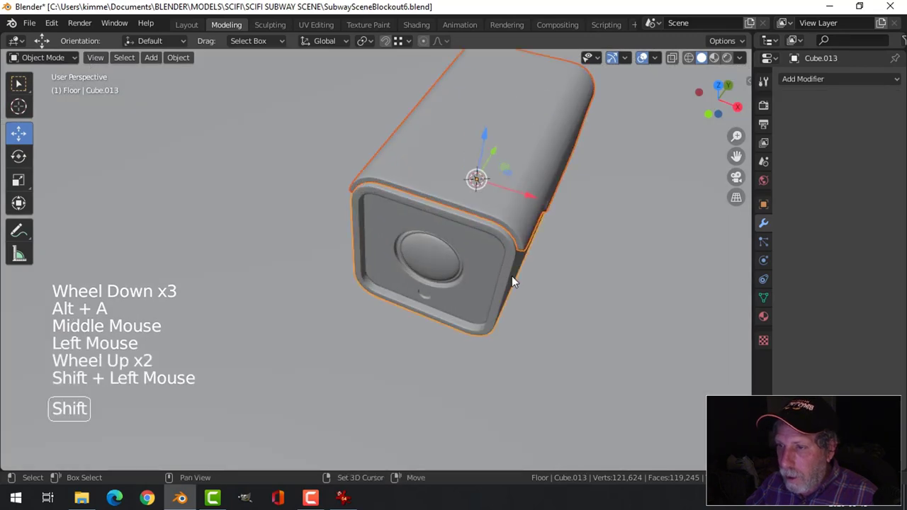
pyautogui.hotkey('shift', 'h')
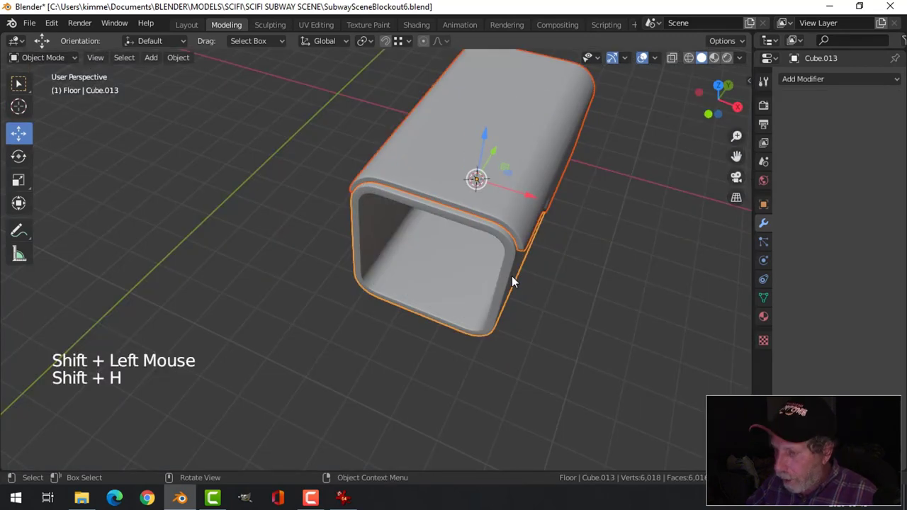
pyautogui.press('KP_7')
pyautogui.press('z')
pyautogui.click(444, 276)
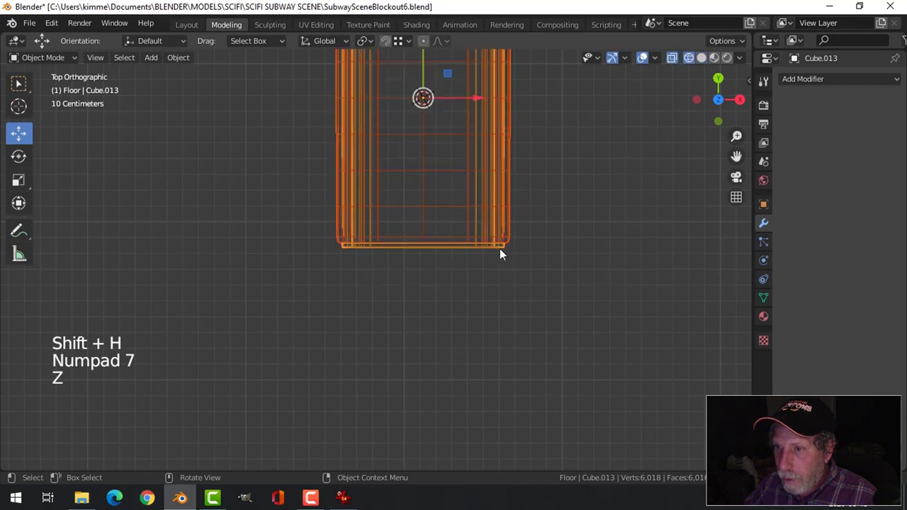
pyautogui.scroll(-3, 436, 249)
pyautogui.hotkey('alt', 'a')
pyautogui.press('b')
pyautogui.moveTo(312, 221); pyautogui.dragTo(511, 267)
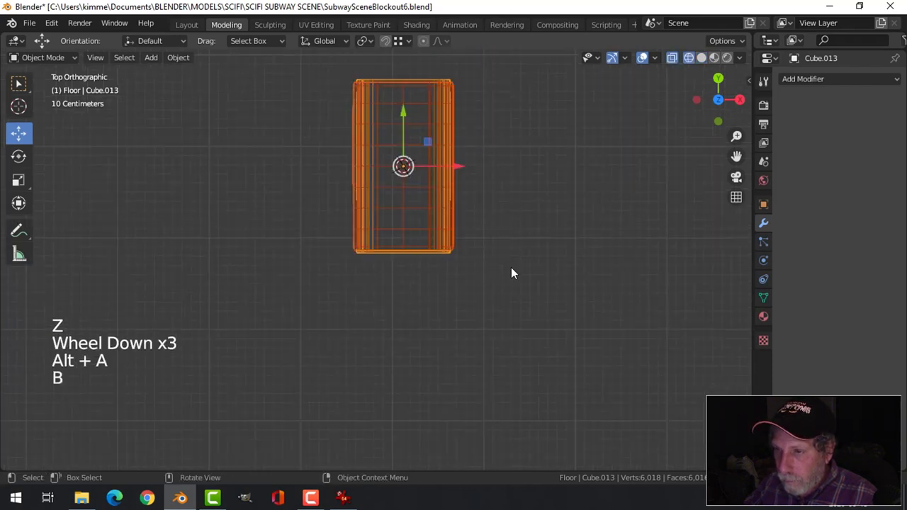
pyautogui.moveTo(511, 267); pyautogui.dragTo(437, 224, button='middle')
pyautogui.hotkey('alt', 'a')
# Move the faces at the cover's front end about 0.096 m outward along negative Y, then return to solid shading
pyautogui.click(437, 224)
pyautogui.press('Tab')
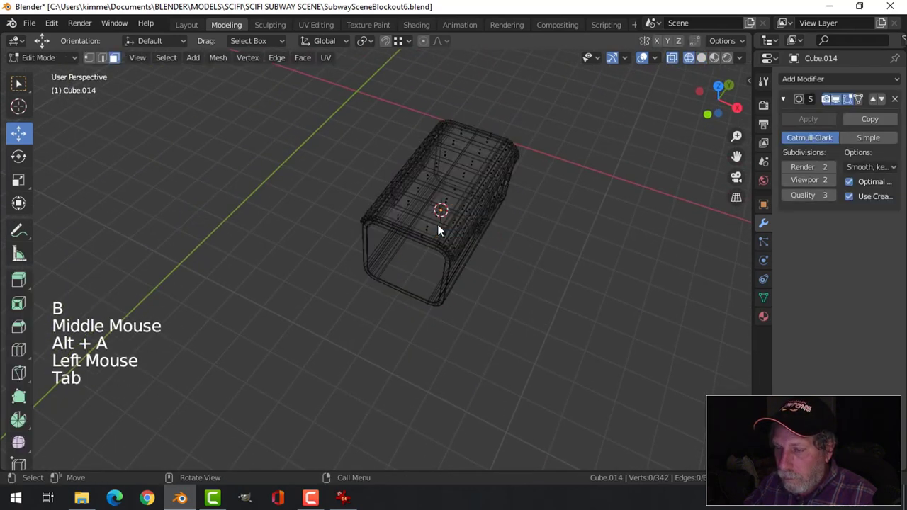
pyautogui.press('KP_7')
pyautogui.scroll(2, 388, 275)
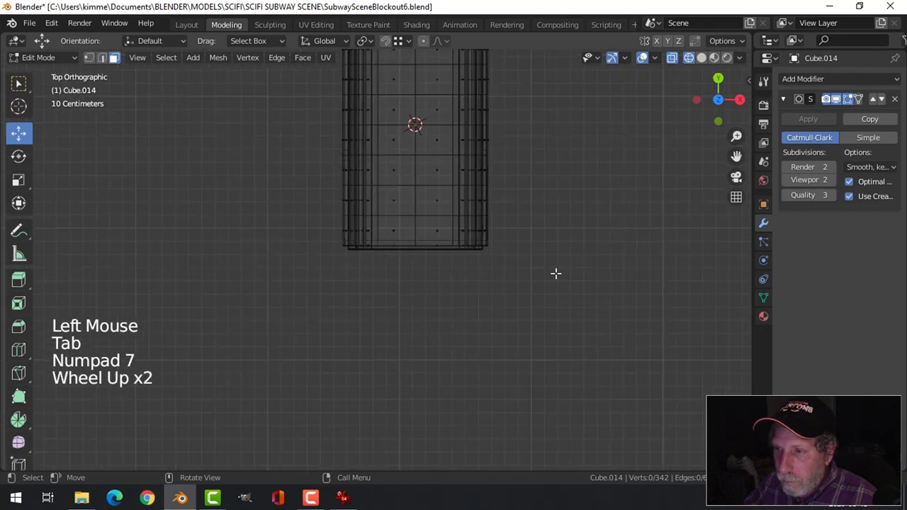
pyautogui.press('b')
pyautogui.moveTo(557, 275); pyautogui.dragTo(277, 227)
pyautogui.moveTo(413, 198); pyautogui.dragTo(411, 201)
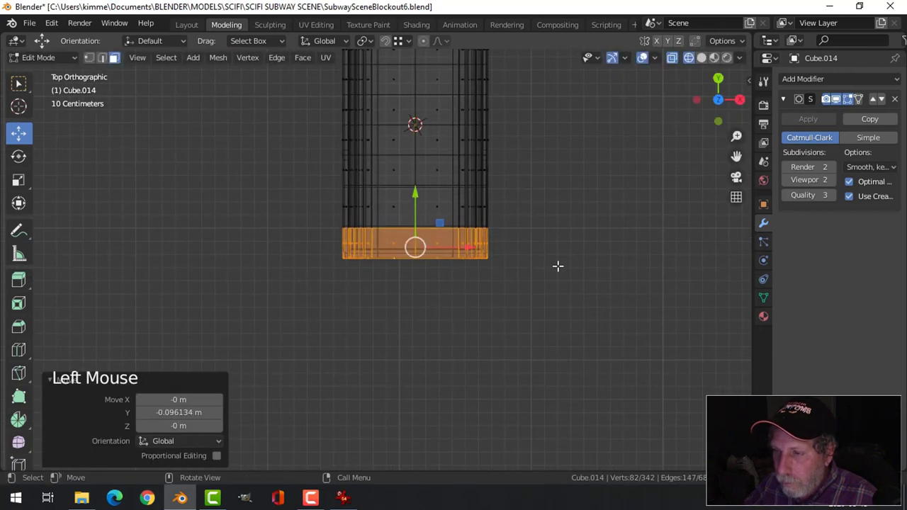
pyautogui.hotkey('alt', 'a')
pyautogui.moveTo(558, 263)
pyautogui.mouseDown(button='middle')
pyautogui.moveTo(525, 238)
pyautogui.moveTo(519, 215)
pyautogui.mouseUp(button='middle')
pyautogui.press('z')
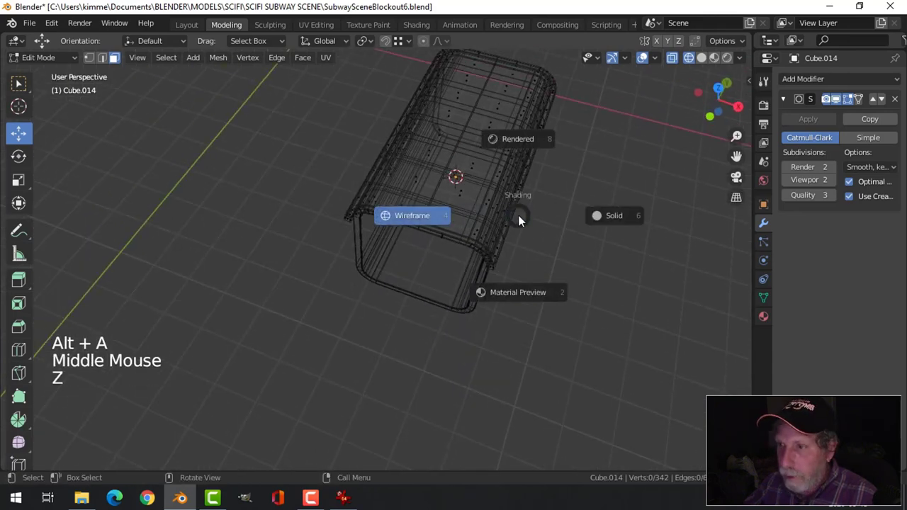
pyautogui.click(601, 216)
pyautogui.moveTo(601, 217)
pyautogui.mouseDown(button='middle')
pyautogui.moveTo(447, 230)
pyautogui.moveTo(509, 231)
pyautogui.moveTo(449, 271)
pyautogui.moveTo(565, 225)
pyautogui.moveTo(601, 224)
pyautogui.moveTo(498, 271)
pyautogui.moveTo(460, 264)
pyautogui.moveTo(565, 267)
pyautogui.moveTo(468, 270)
pyautogui.moveTo(520, 263)
pyautogui.mouseUp(button='middle')
pyautogui.press('Tab')
pyautogui.hotkey('alt', 'a')
# Move the cover's rear end faces outward along positive Y so they overhang the back of the body
pyautogui.click(520, 263)
pyautogui.press('Tab')
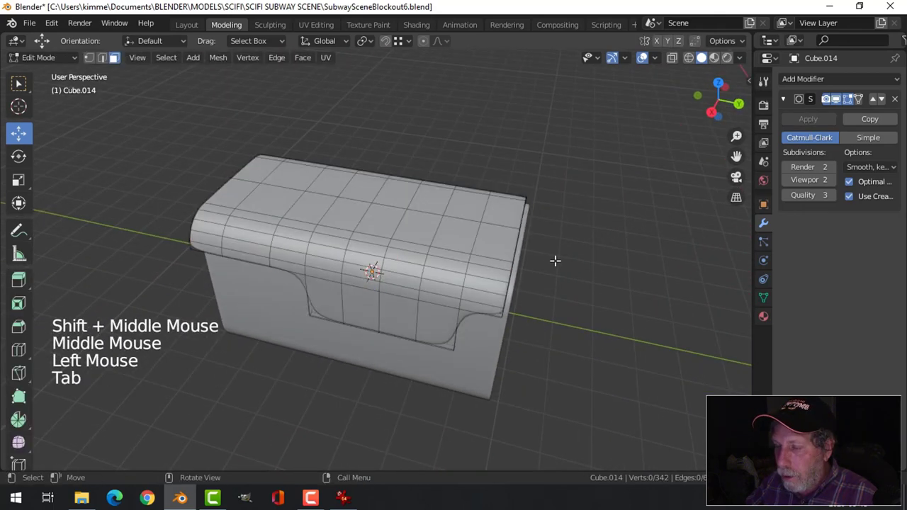
pyautogui.press('KP_7')
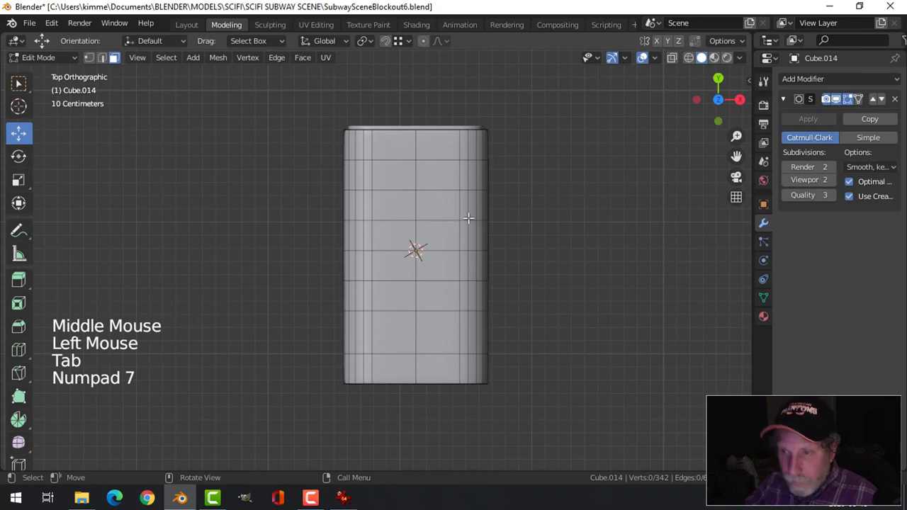
pyautogui.press('z')
pyautogui.press('b')
pyautogui.moveTo(306, 104); pyautogui.dragTo(532, 139)
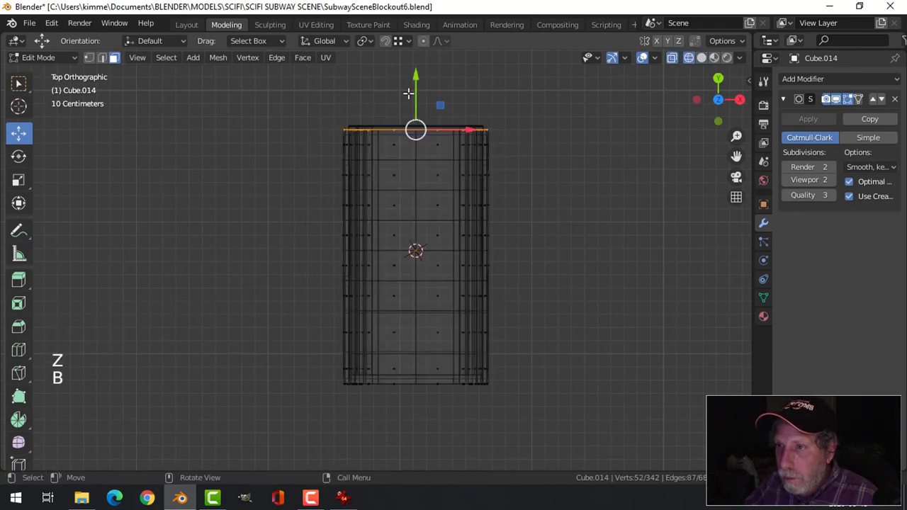
pyautogui.moveTo(412, 91); pyautogui.dragTo(421, 74)
pyautogui.hotkey('alt', 'a')
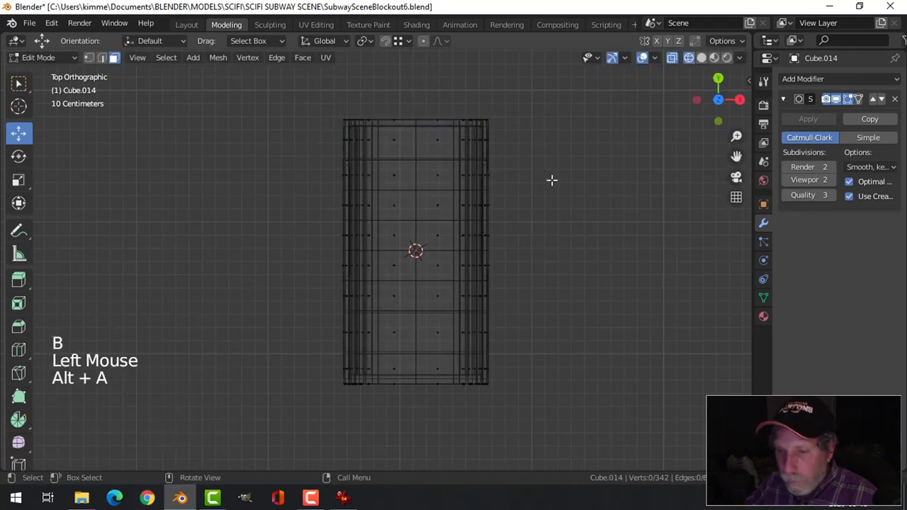
# Move the cover's front end faces about 0.03 m further outward along negative Y
pyautogui.press('b')
pyautogui.moveTo(514, 419); pyautogui.dragTo(339, 378)
pyautogui.moveTo(412, 334); pyautogui.dragTo(414, 339)
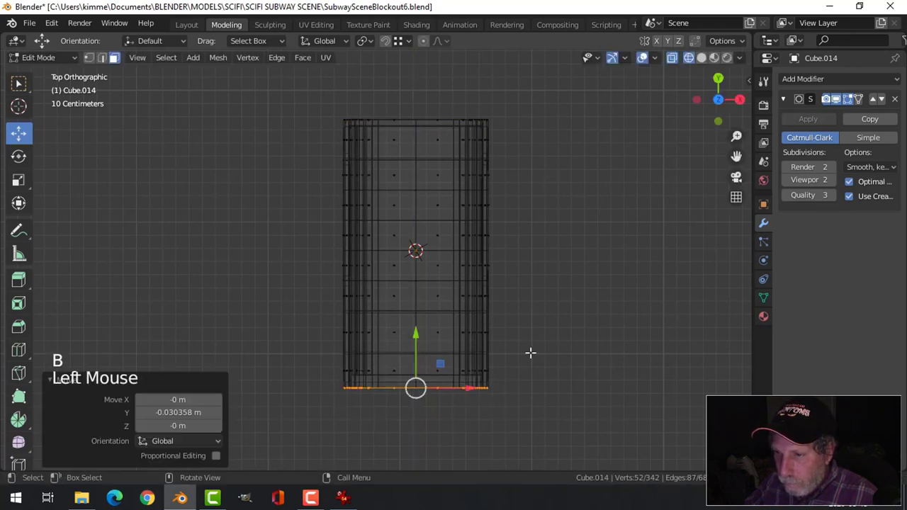
pyautogui.hotkey('alt', 'a')
# Unhide all scene objects in solid shading and reopen the cover mesh for editing
pyautogui.press('z')
pyautogui.click(626, 353)
pyautogui.moveTo(626, 353)
pyautogui.mouseDown(button='middle')
pyautogui.moveTo(520, 314)
pyautogui.moveTo(536, 277)
pyautogui.moveTo(430, 310)
pyautogui.moveTo(396, 284)
pyautogui.moveTo(483, 275)
pyautogui.mouseUp(button='middle')
pyautogui.hotkey('alt', 'a')
pyautogui.press('Tab')
pyautogui.hotkey('alt', 'a')
pyautogui.hotkey('alt', 'h')
pyautogui.hotkey('alt', 'a')
pyautogui.scroll(-2, 524, 282)
pyautogui.click(397, 283)
pyautogui.press('Tab')
pyautogui.scroll(2, 483, 275)
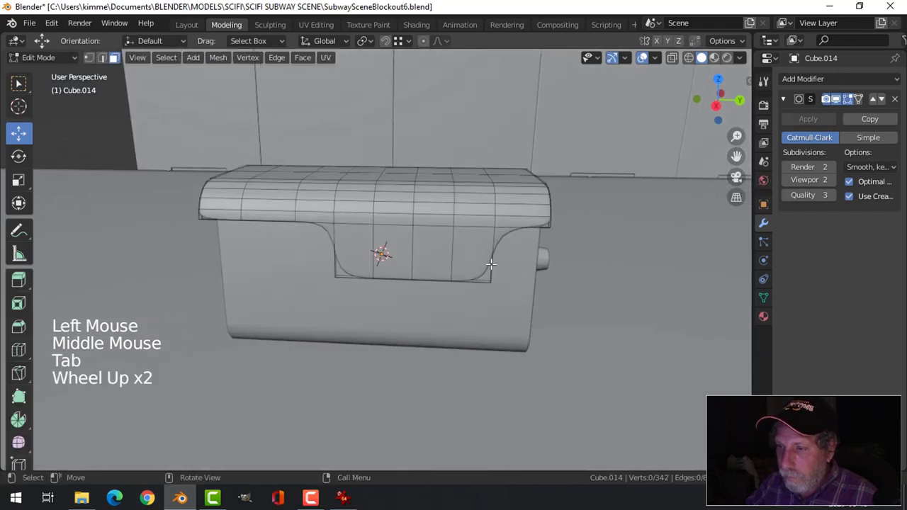
# Try a horizontal loop cut across the cover's side flap, slid toward the flap's lower edge, and undo it
pyautogui.hotkey('ctrl', 'r')
pyautogui.click(491, 263)
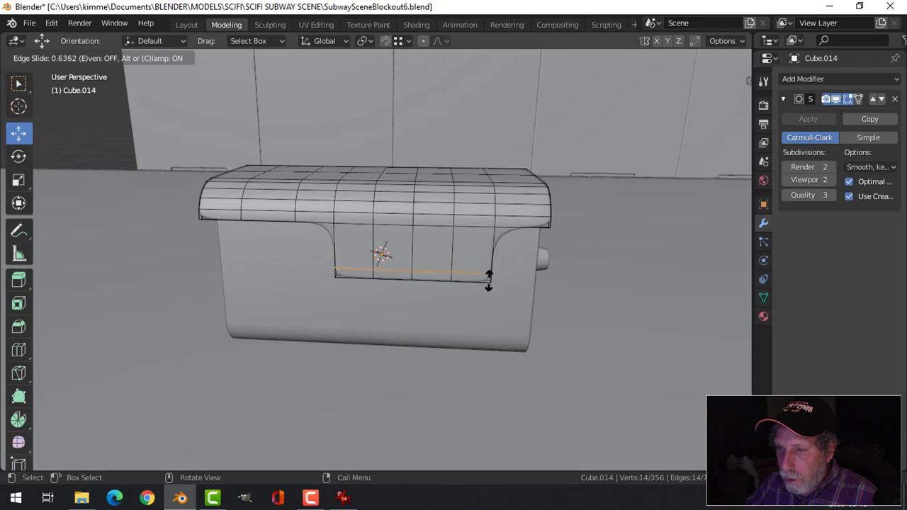
pyautogui.click(490, 273)
pyautogui.moveTo(584, 270); pyautogui.dragTo(403, 259, button='middle')
pyautogui.hotkey('ctrl', 'z')
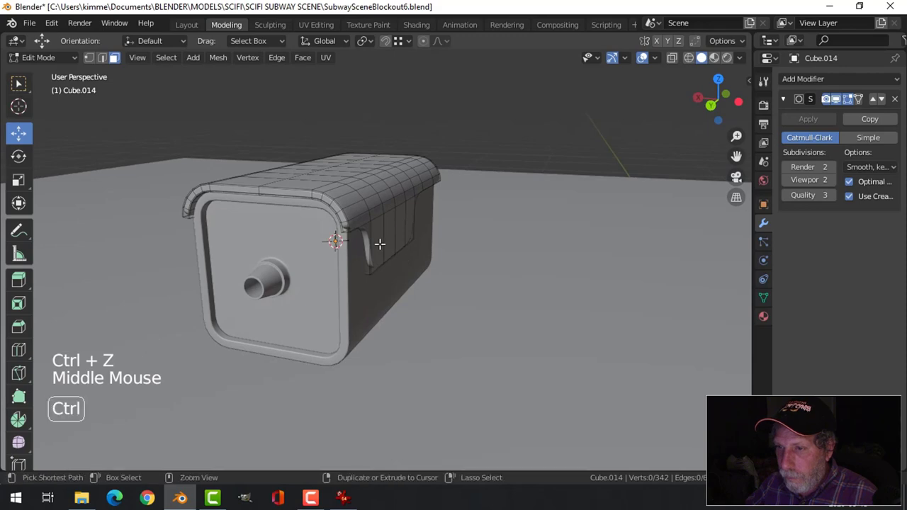
# Add a centred horizontal edge loop across the side flap on each side of the cover
pyautogui.hotkey('ctrl', 'r')
pyautogui.click(380, 245)
pyautogui.click(379, 245)
pyautogui.moveTo(373, 285); pyautogui.dragTo(426, 215, button='middle')
pyautogui.hotkey('ctrl', 'r')
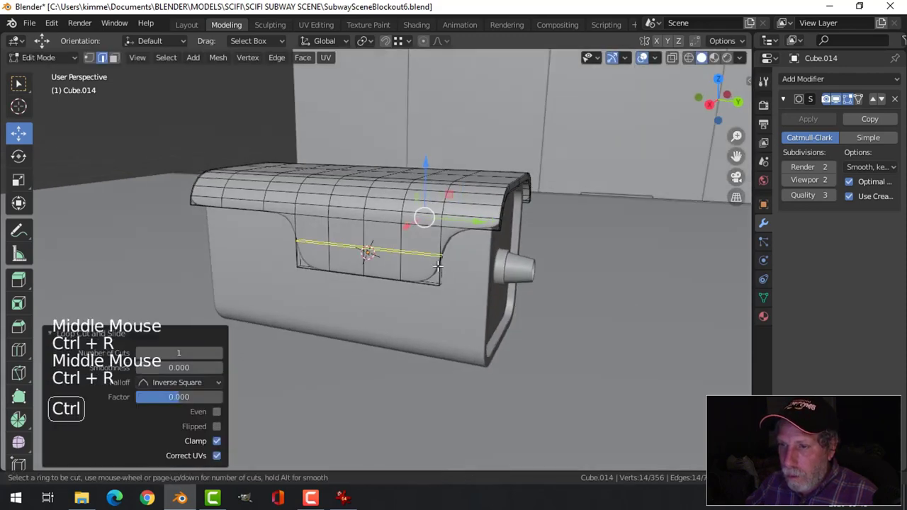
pyautogui.click(366, 249)
pyautogui.rightClick(366, 250)
pyautogui.hotkey('alt', 'a')
pyautogui.press('Tab')
pyautogui.hotkey('alt', 'a')
# Bevel the edge loop running across the cover through the middle of the flaps, with a 0.00605 m offset and one segment
pyautogui.click(492, 237)
pyautogui.moveTo(519, 264); pyautogui.dragTo(494, 274, button='middle')
pyautogui.press('Tab')
pyautogui.keyDown('alt'); pyautogui.keyDown('shift'); pyautogui.click(431, 255); pyautogui.keyUp('shift'); pyautogui.keyUp('alt')
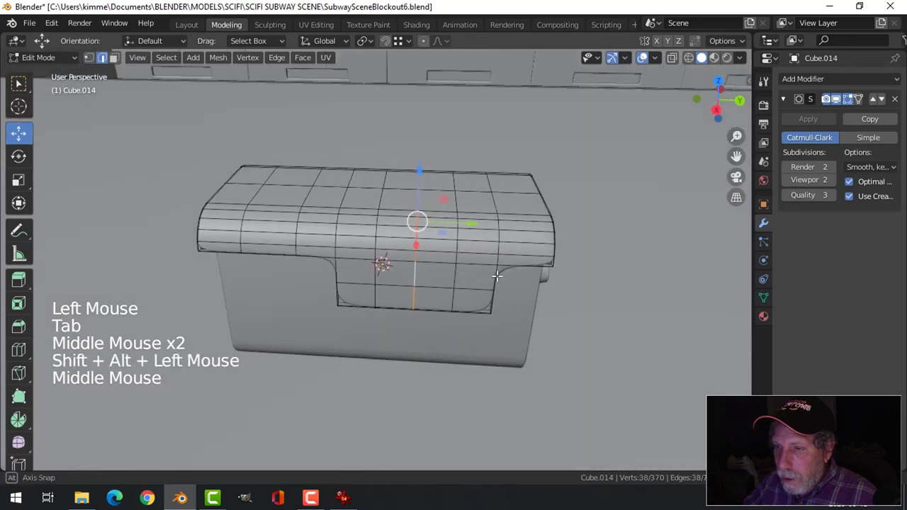
pyautogui.scroll(2, 522, 276)
pyautogui.hotkey('ctrl', 'b')
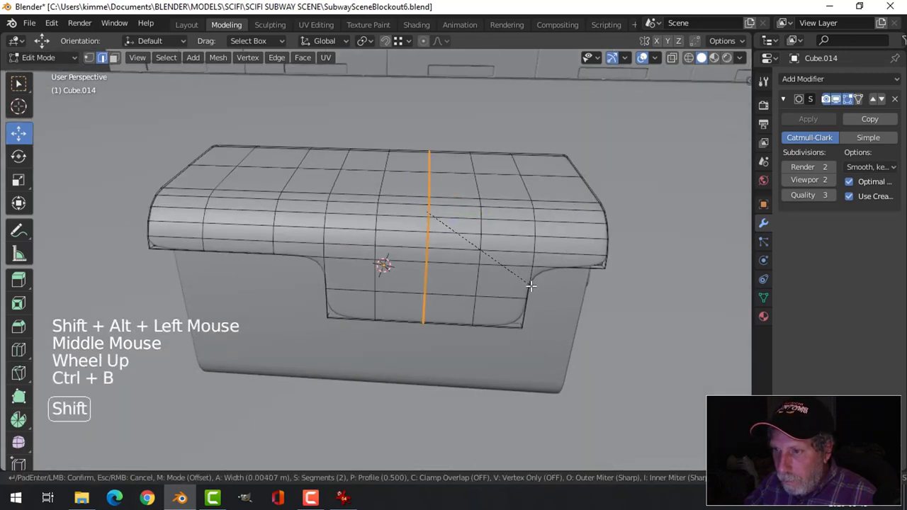
pyautogui.click(533, 289)
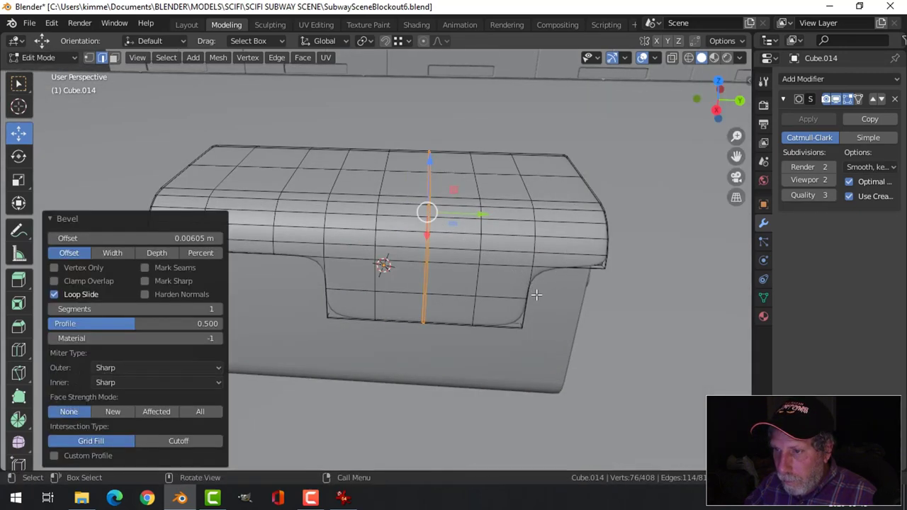
# Extrude the narrow bevelled strip and shrink it about 0.024 m inward to form a groove across the cover
pyautogui.moveTo(537, 294); pyautogui.dragTo(536, 296, button='middle')
pyautogui.press('e')
pyautogui.hotkey('alt', 's')
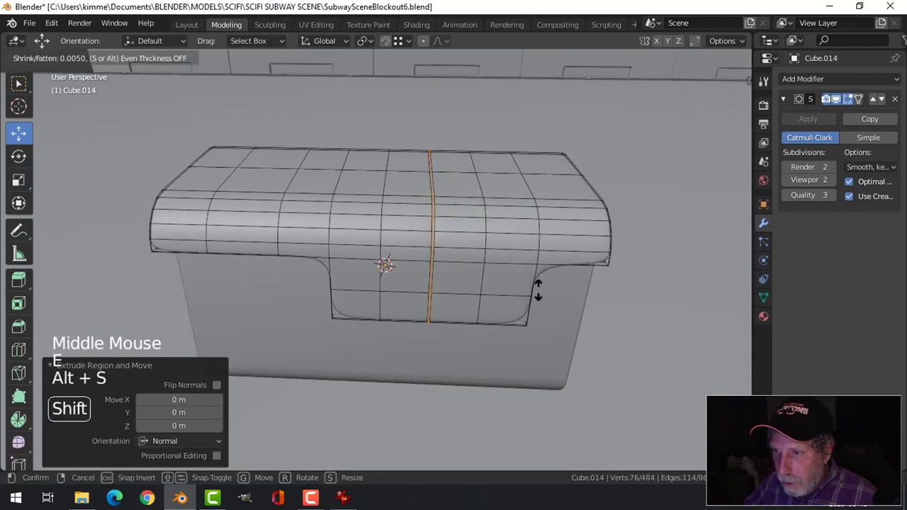
pyautogui.click(532, 271)
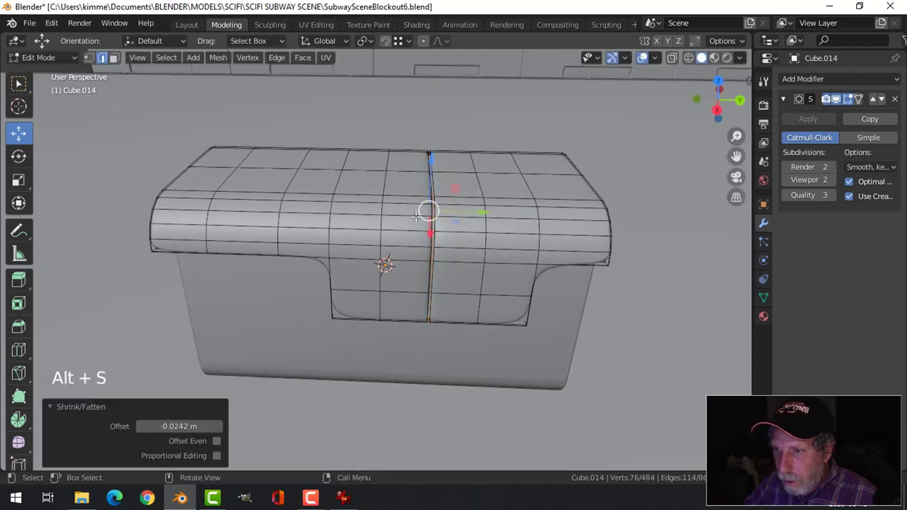
# Add a support edge loop on each side of the cover's groove, slid close to it with factors of about 0.92 and -0.82
pyautogui.hotkey('ctrl', 'r')
pyautogui.click(427, 210)
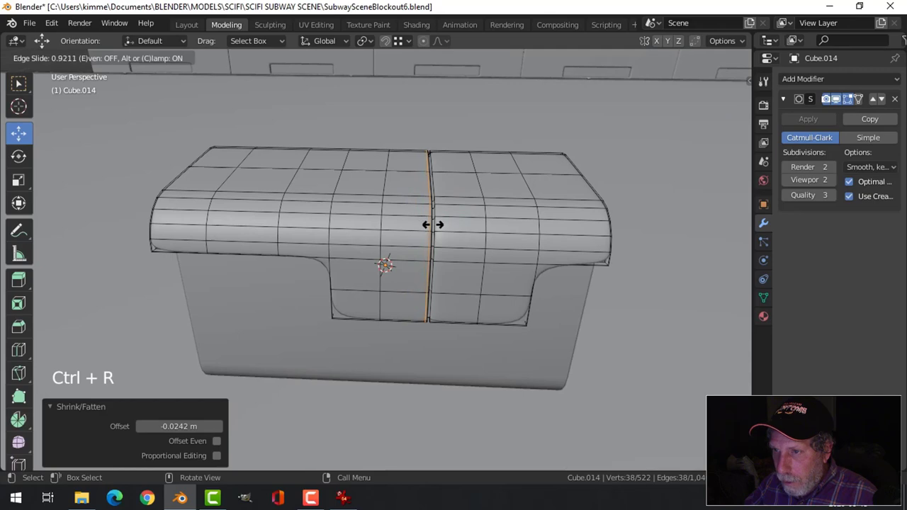
pyautogui.click(433, 224)
pyautogui.hotkey('ctrl', 'r')
pyautogui.click(429, 211)
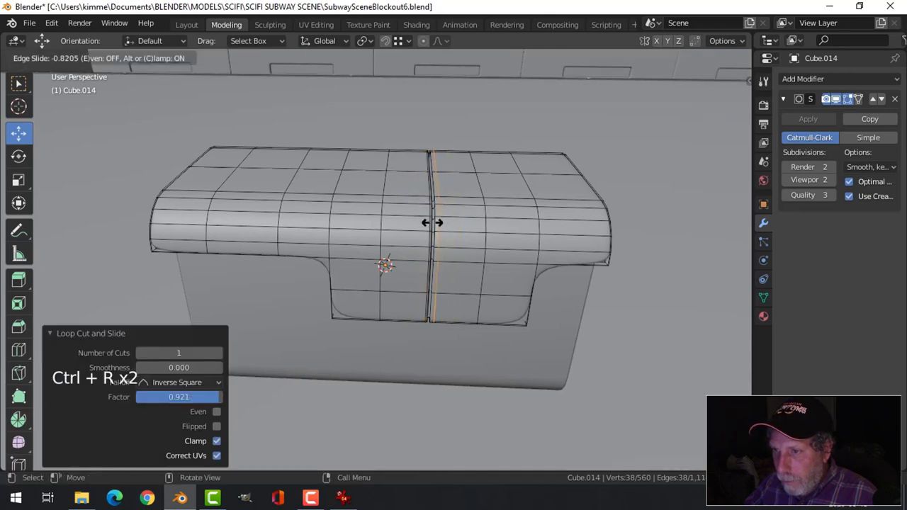
pyautogui.click(430, 223)
pyautogui.press('Tab')
pyautogui.moveTo(431, 212); pyautogui.dragTo(450, 281, button='middle')
pyautogui.hotkey('alt', 'a')
# Add an edge loop around the housing body, slid toward the lens end with a factor of -0.796
pyautogui.scroll(-2, 476, 275)
pyautogui.click(367, 263)
pyautogui.press('Tab')
pyautogui.moveTo(366, 263); pyautogui.dragTo(338, 317, button='middle')
pyautogui.hotkey('ctrl', 'r')
pyautogui.click(334, 314)
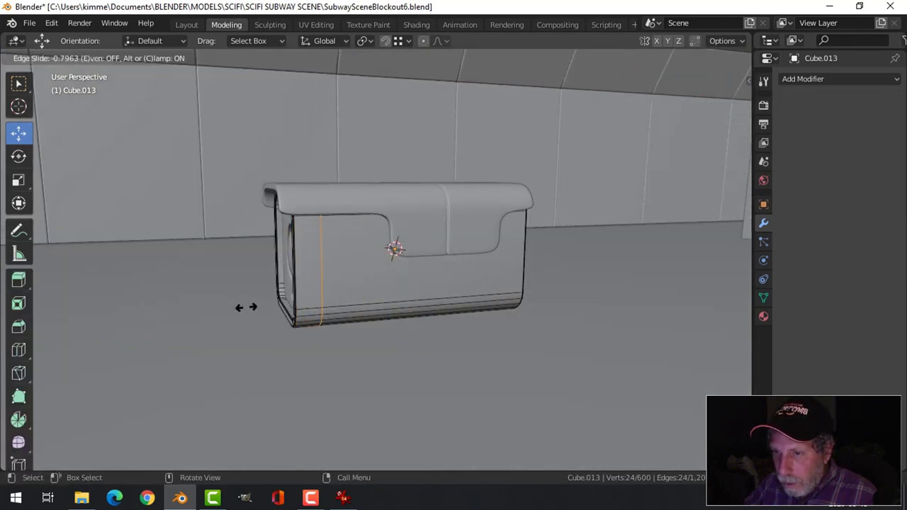
pyautogui.click(246, 307)
# Bevel the body's new edge loop with a 0.00946 m offset and one segment
pyautogui.keyDown('shift'); pyautogui.moveTo(357, 304); pyautogui.dragTo(365, 284, button='middle'); pyautogui.keyUp('shift')
pyautogui.hotkey('ctrl', 'b')
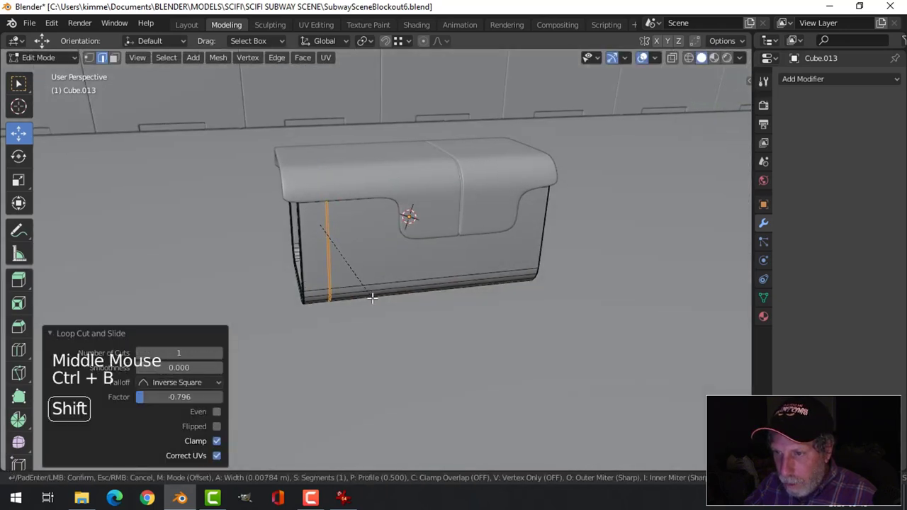
pyautogui.click(372, 300)
# Extrude the bevelled strip around the body and shrink it 0.014 m inward to form a groove
pyautogui.scroll(3, 348, 277)
pyautogui.press('e')
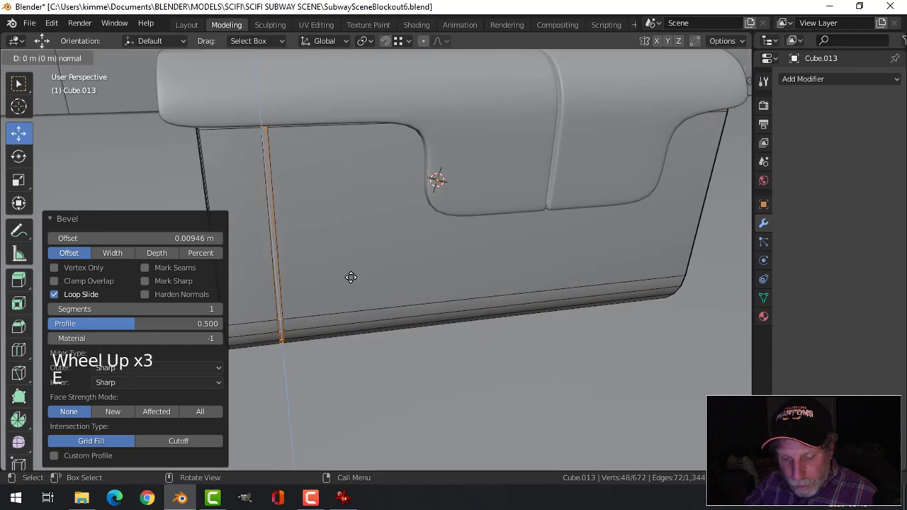
pyautogui.hotkey('alt', 's')
pyautogui.press('shift')
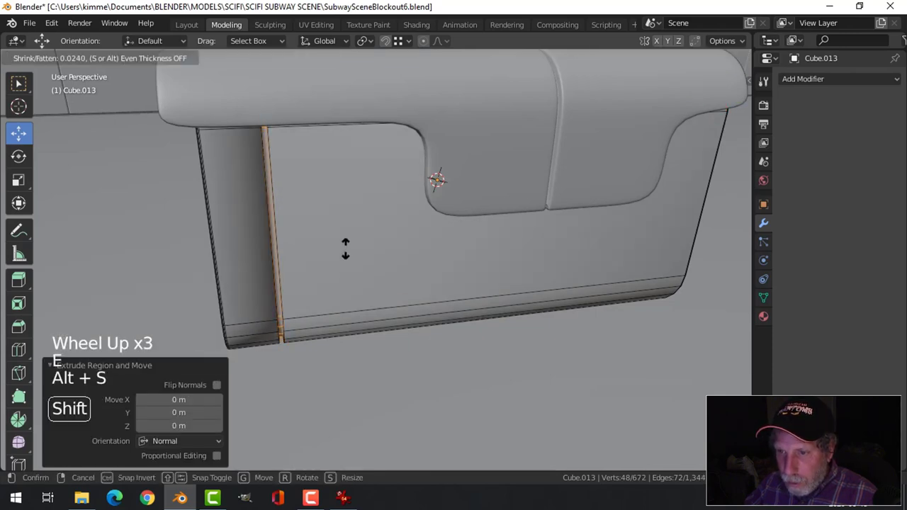
pyautogui.click(345, 261)
pyautogui.moveTo(344, 261); pyautogui.dragTo(340, 269, button='middle')
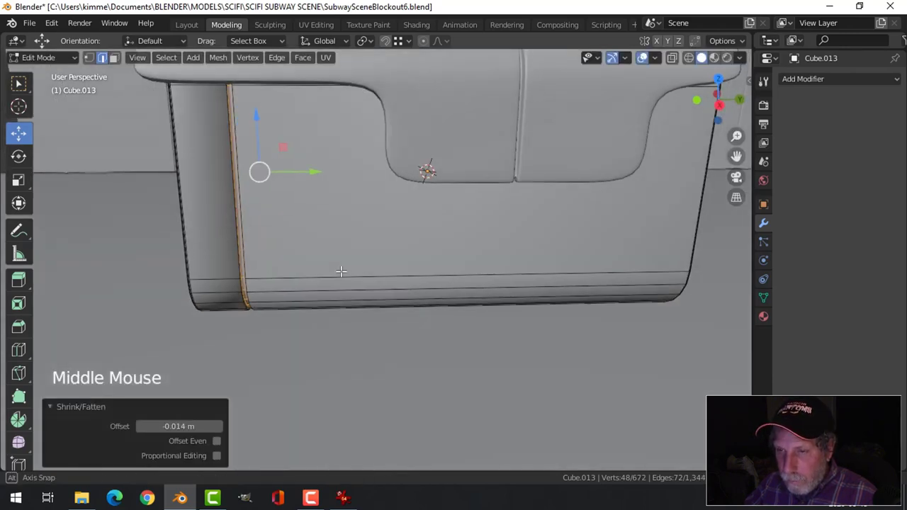
# Add a support edge loop on each side of the body's groove, slid close to it, and leave mesh editing
pyautogui.hotkey('ctrl', 'r')
pyautogui.click(225, 297)
pyautogui.click(245, 298)
pyautogui.hotkey('ctrl', 'r')
pyautogui.click(251, 286)
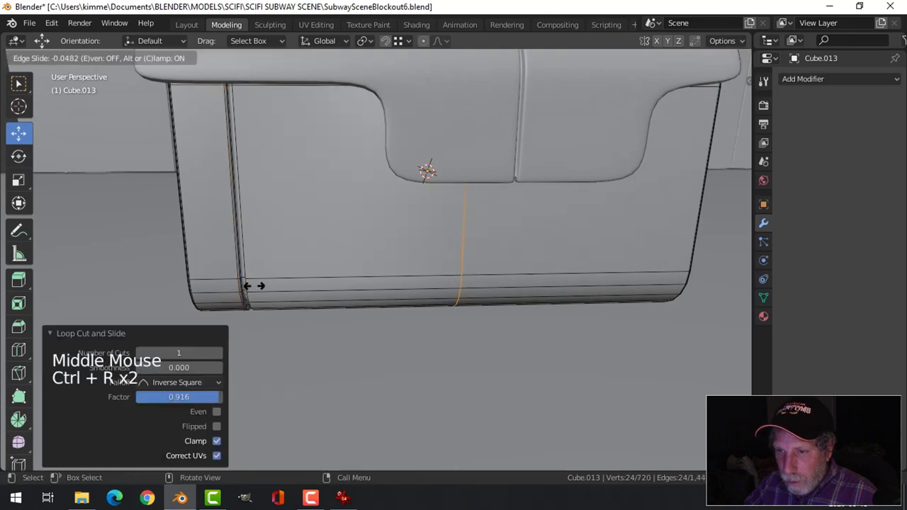
pyautogui.click(44, 267)
pyautogui.press('Tab')
pyautogui.scroll(-3, 225, 253)
pyautogui.hotkey('alt', 'a')
# Duplicate the row of rounded bars on the pillar computer's monitor and move the copy about 9.46 m along X
pyautogui.moveTo(348, 274); pyautogui.dragTo(334, 304, button='middle')
pyautogui.scroll(-4, 459, 308)
pyautogui.moveTo(458, 308); pyautogui.dragTo(517, 298, button='middle')
pyautogui.scroll(2, 458, 287)
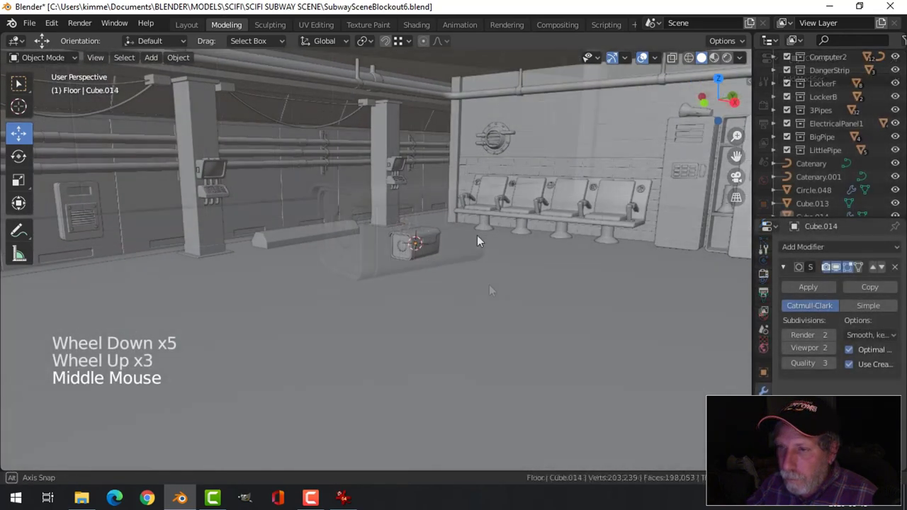
pyautogui.scroll(3, 260, 202)
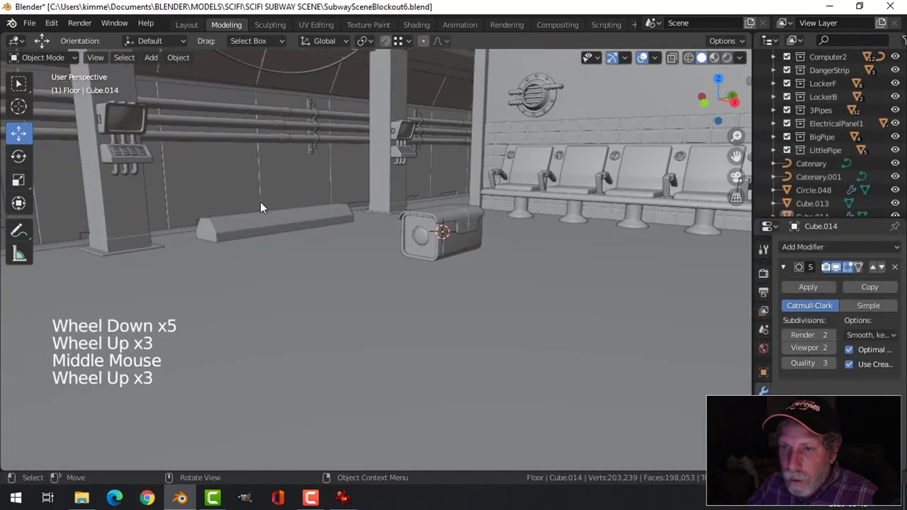
pyautogui.keyDown('shift'); pyautogui.moveTo(260, 202); pyautogui.dragTo(222, 180, button='middle'); pyautogui.keyUp('shift')
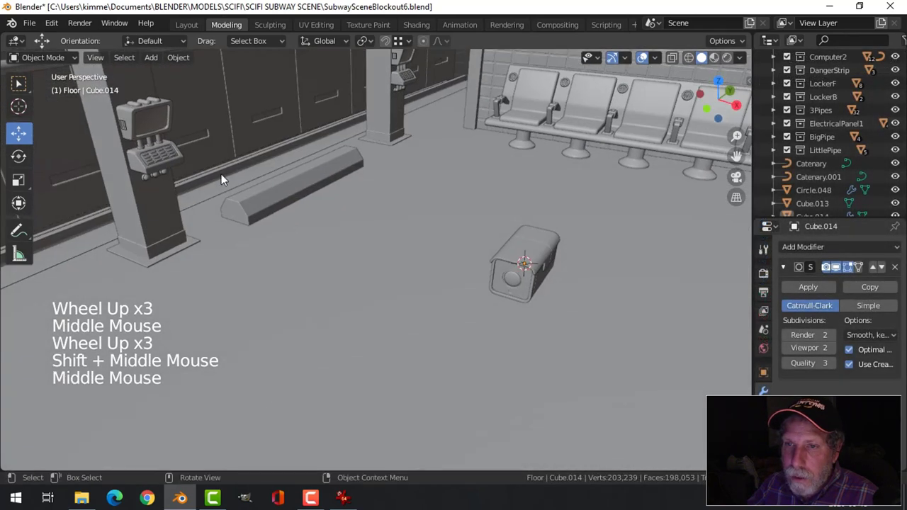
pyautogui.click(137, 103)
pyautogui.scroll(-2, 272, 131)
pyautogui.keyDown('shift'); pyautogui.moveTo(272, 131); pyautogui.dragTo(348, 167, button='middle'); pyautogui.keyUp('shift')
pyautogui.moveTo(348, 166); pyautogui.dragTo(406, 166, button='middle')
pyautogui.scroll(-3, 415, 195)
pyautogui.scroll(2, 398, 210)
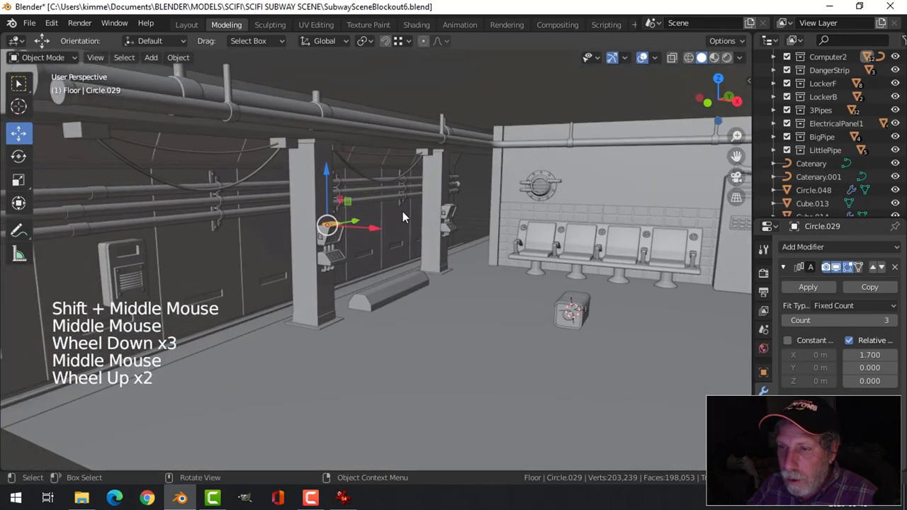
pyautogui.moveTo(403, 216)
pyautogui.mouseDown(button='middle')
pyautogui.moveTo(391, 251)
pyautogui.moveTo(399, 216)
pyautogui.mouseUp(button='middle')
pyautogui.scroll(2, 399, 219)
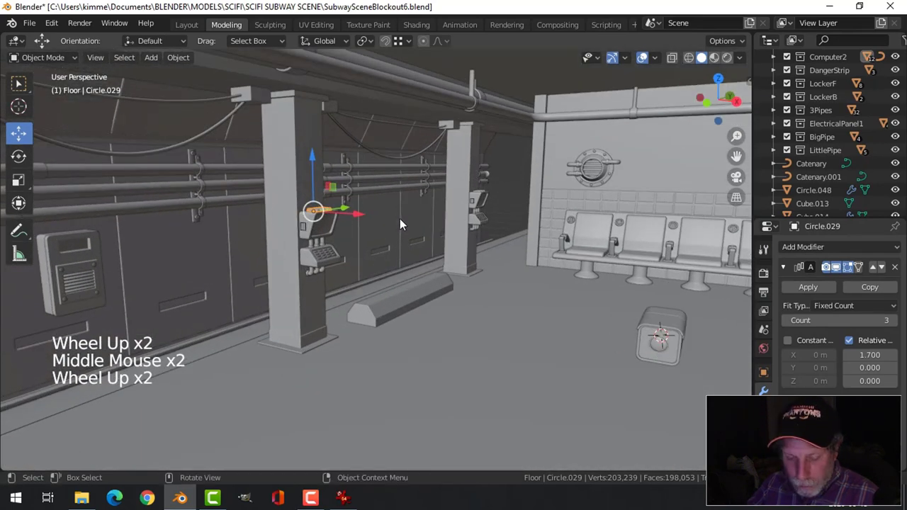
pyautogui.hotkey('shift', 'd')
pyautogui.moveTo(359, 214); pyautogui.dragTo(672, 265)
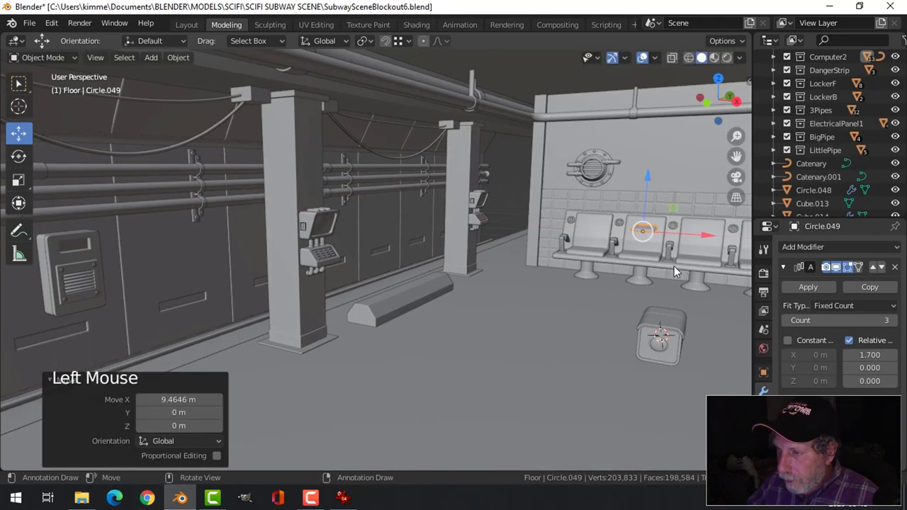
# Hide the room's floor plane and reselect the copied row of rounded bars
pyautogui.click(583, 83)
pyautogui.press('h')
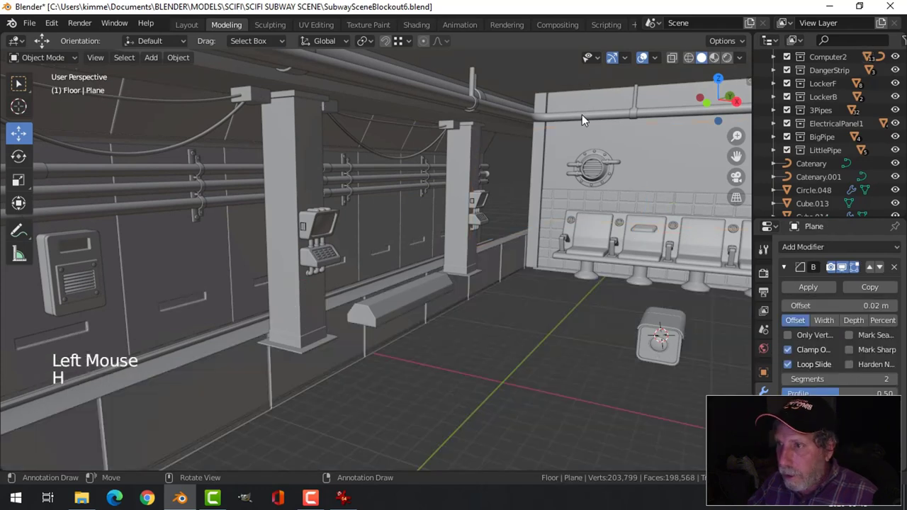
pyautogui.click(645, 221)
pyautogui.click(649, 236)
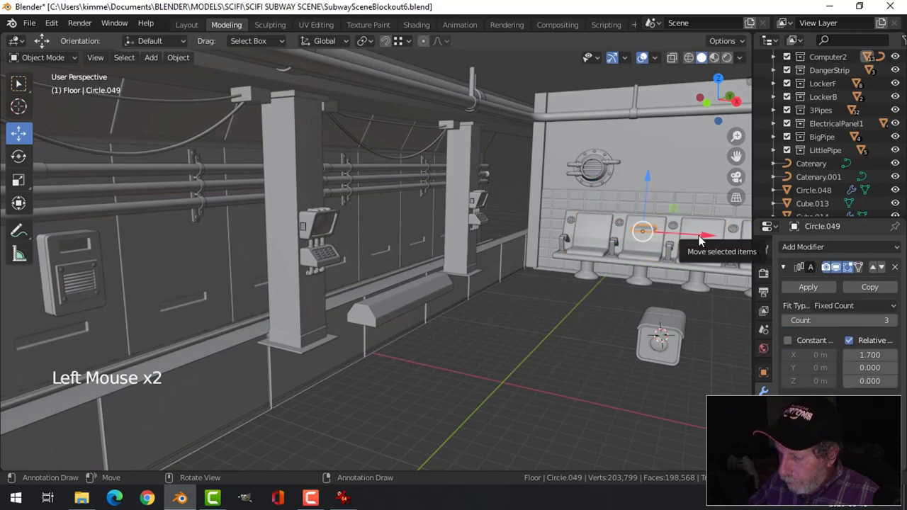
# In top view, move the copied bars about 0.43 m in X and 2.27 m in Y over the housing's cover
pyautogui.press('KP_7')
pyautogui.scroll(-1, 672, 221)
pyautogui.keyDown('shift'); pyautogui.moveTo(672, 221); pyautogui.dragTo(586, 260, button='middle'); pyautogui.keyUp('shift')
pyautogui.scroll(3, 587, 260)
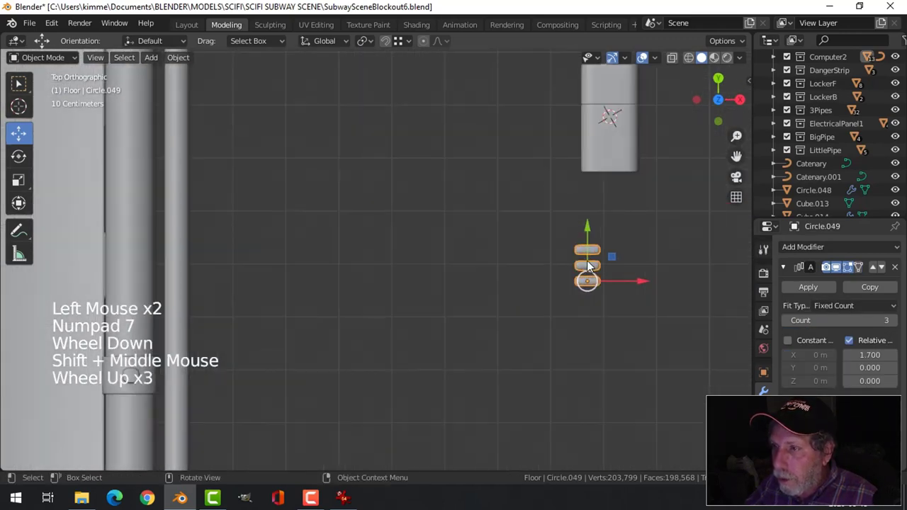
pyautogui.press('g')
pyautogui.click(608, 138)
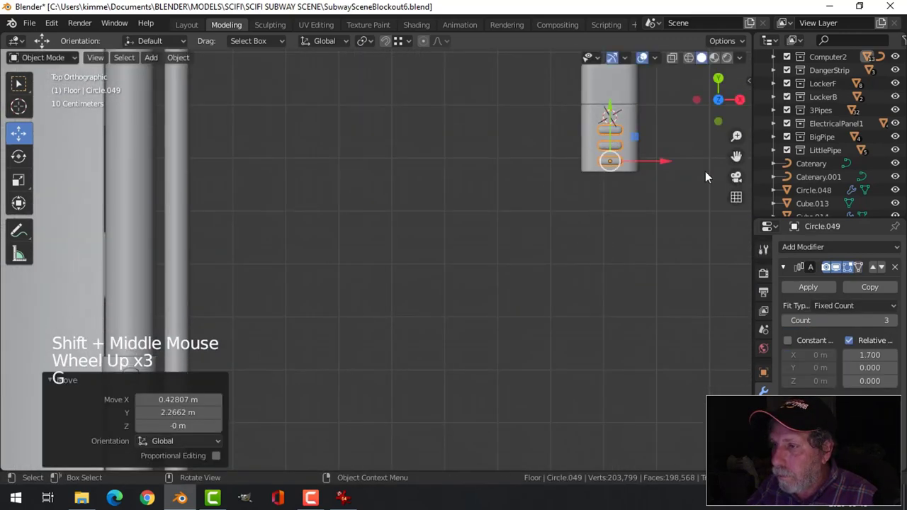
# Rotate the bars 90° in top view and reposition them across the front part of the cover
pyautogui.keyDown('shift'); pyautogui.moveTo(705, 171); pyautogui.dragTo(594, 241, button='middle'); pyautogui.keyUp('shift')
pyautogui.scroll(2, 609, 201)
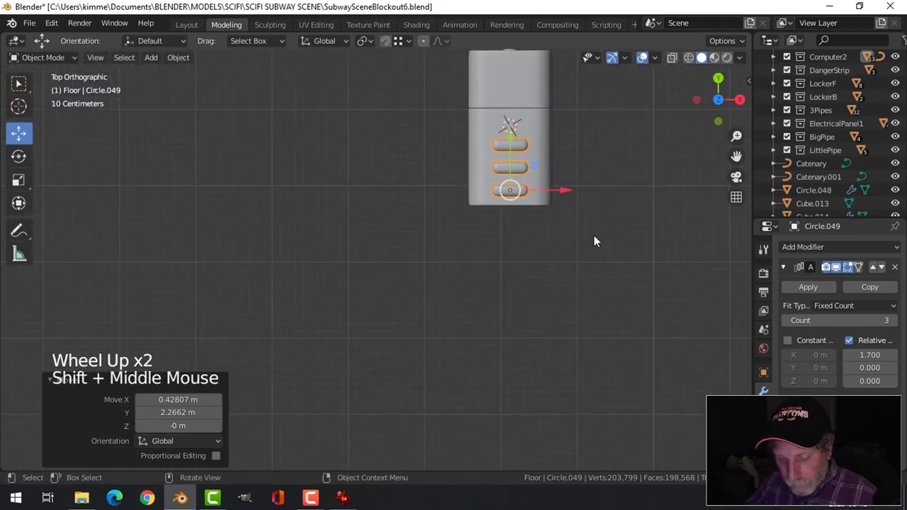
pyautogui.write('r90')
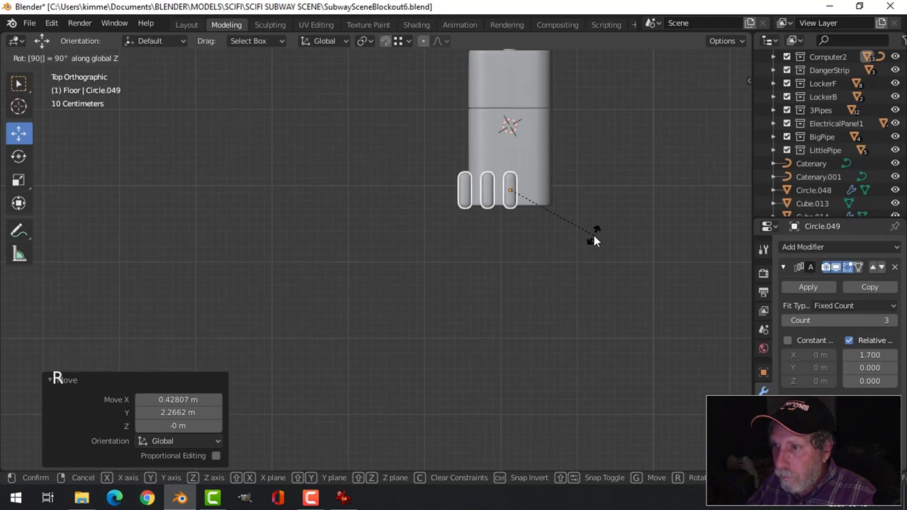
pyautogui.press('Return')
pyautogui.moveTo(571, 187); pyautogui.dragTo(600, 186)
pyautogui.moveTo(539, 139); pyautogui.dragTo(540, 125)
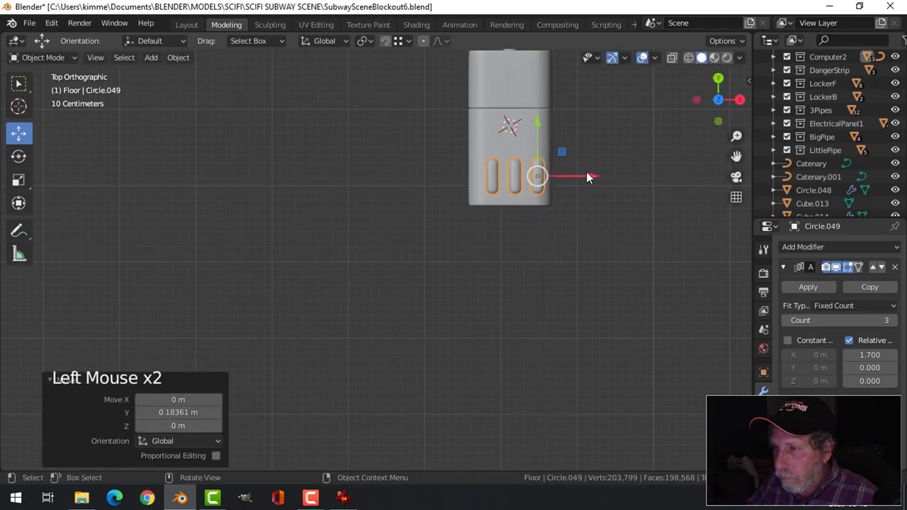
pyautogui.moveTo(586, 176); pyautogui.dragTo(583, 177)
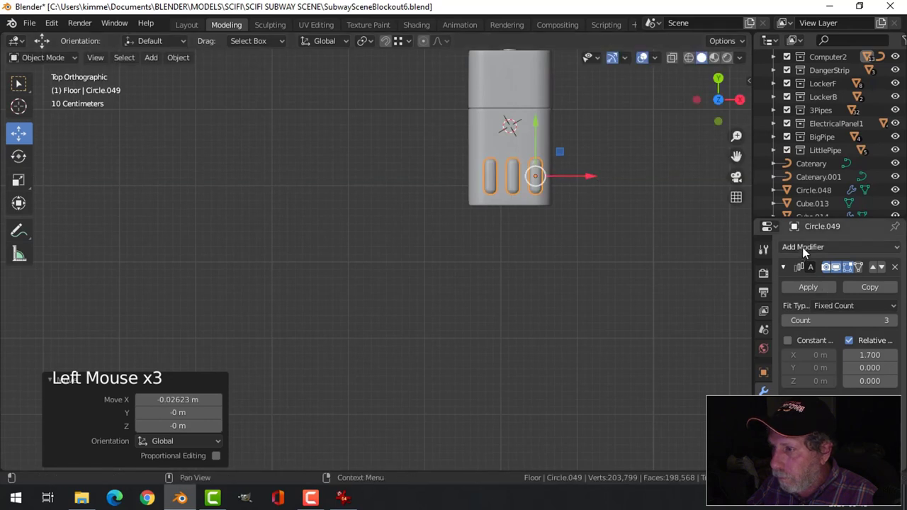
# Set the bars' array relative X offset to 1.430 and nudge the row toward the cover's centre
pyautogui.moveTo(807, 221); pyautogui.dragTo(807, 105)
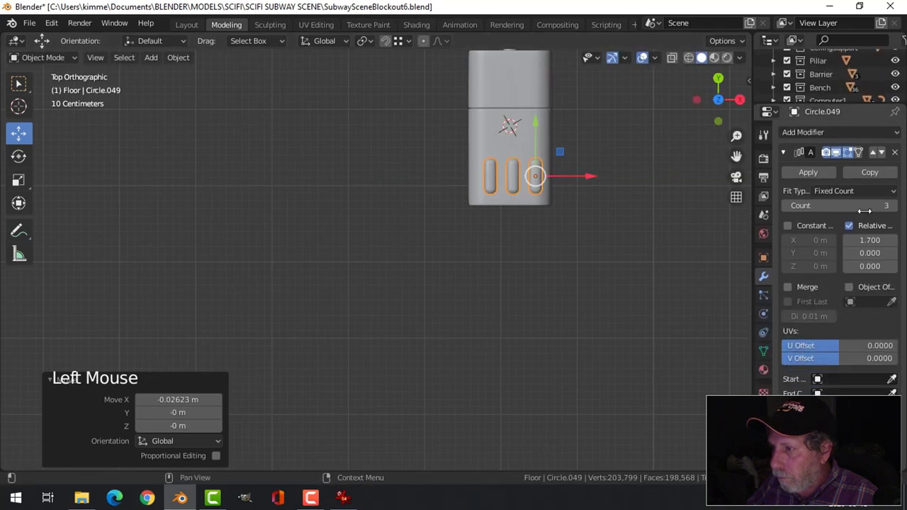
pyautogui.keyDown('shift'); pyautogui.moveTo(871, 240); pyautogui.dragTo(861, 240); pyautogui.keyUp('shift')
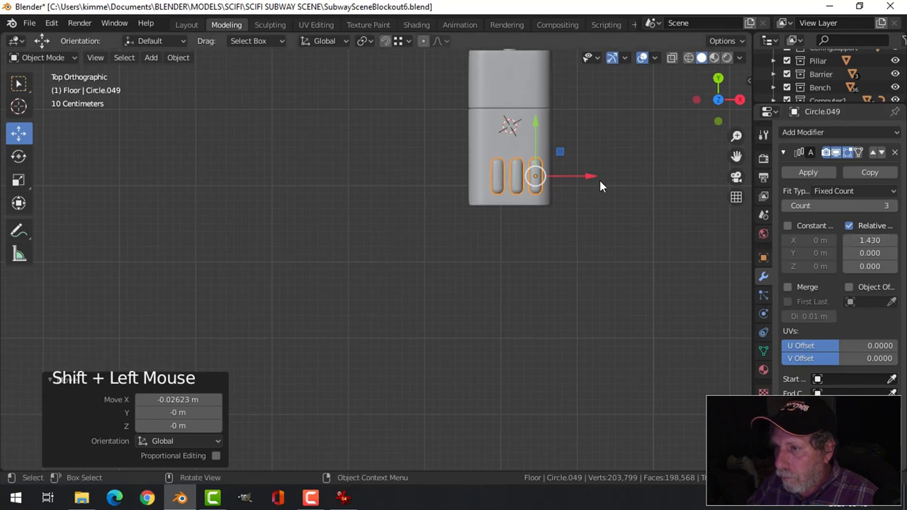
pyautogui.moveTo(592, 177); pyautogui.dragTo(590, 177)
# Lower the bars onto the cover's top surface in side view, ending with a 0.012 m upward adjustment
pyautogui.press('KP_3')
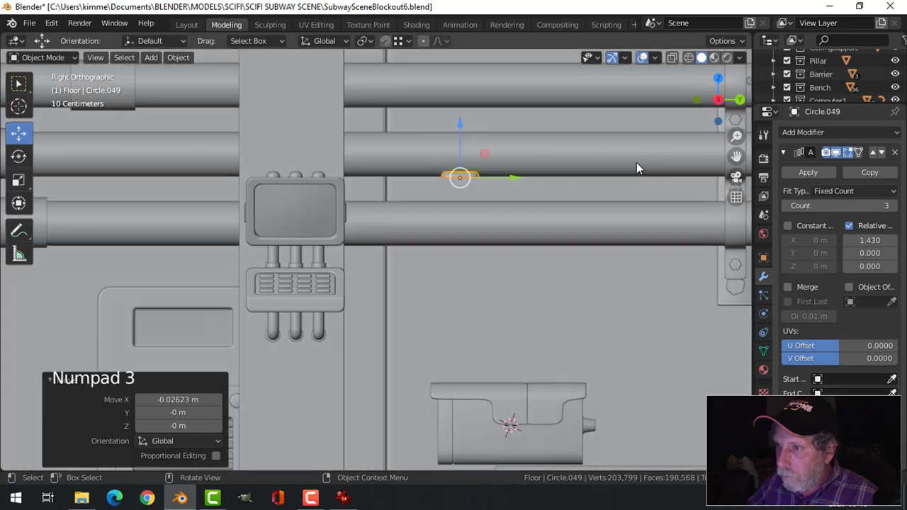
pyautogui.click(461, 129)
pyautogui.moveTo(462, 129); pyautogui.dragTo(461, 337)
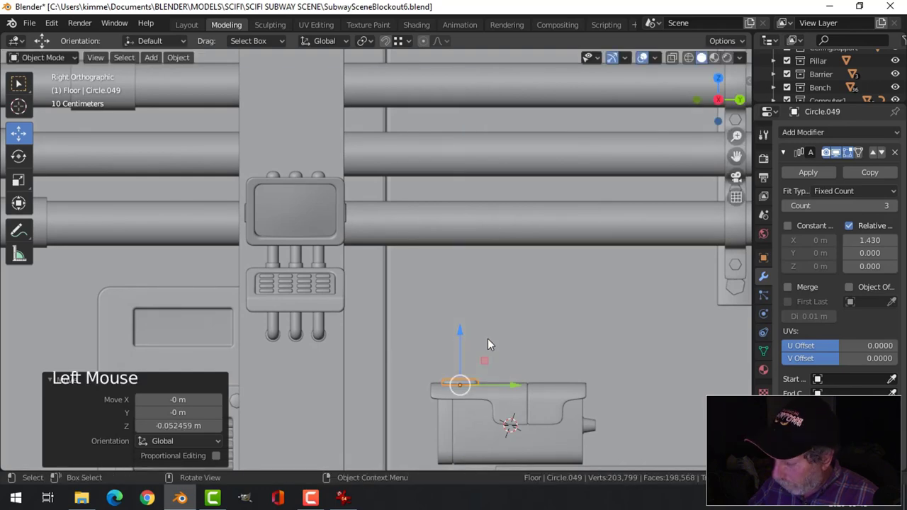
pyautogui.press('KP_Decimal')
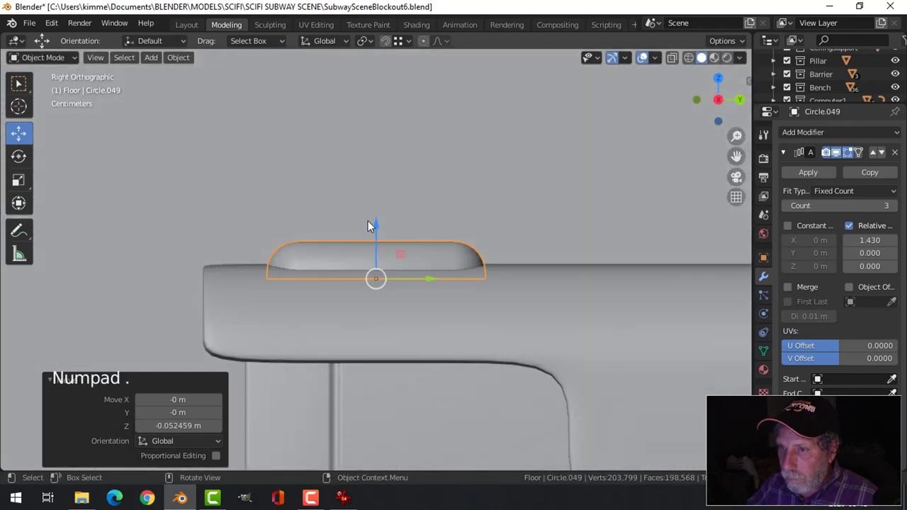
pyautogui.click(377, 229)
pyautogui.moveTo(376, 229); pyautogui.dragTo(375, 215)
# Centre the row of bars across the cover's width in top view and deselect it
pyautogui.scroll(-2, 415, 286)
pyautogui.scroll(-1, 415, 286)
pyautogui.moveTo(415, 285); pyautogui.dragTo(543, 318, button='middle')
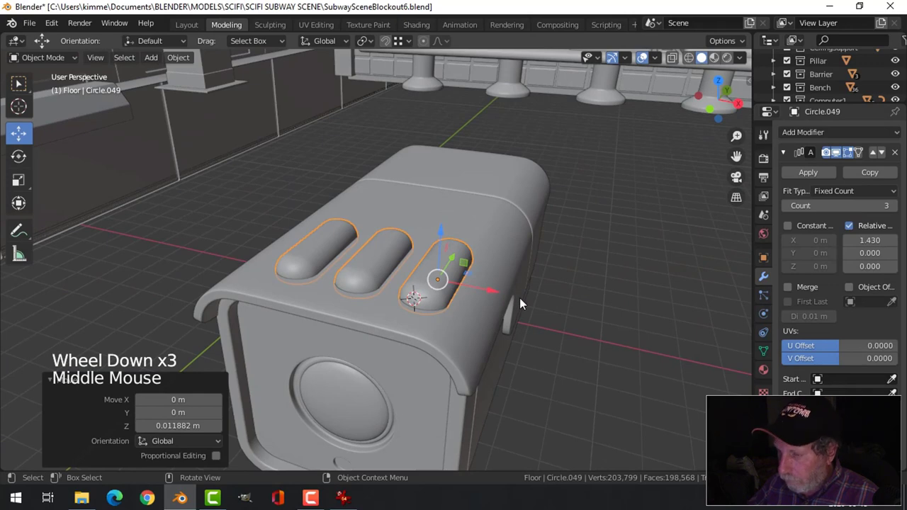
pyautogui.press('KP_7')
pyautogui.moveTo(488, 261); pyautogui.dragTo(474, 258)
pyautogui.hotkey('alt', 'a')
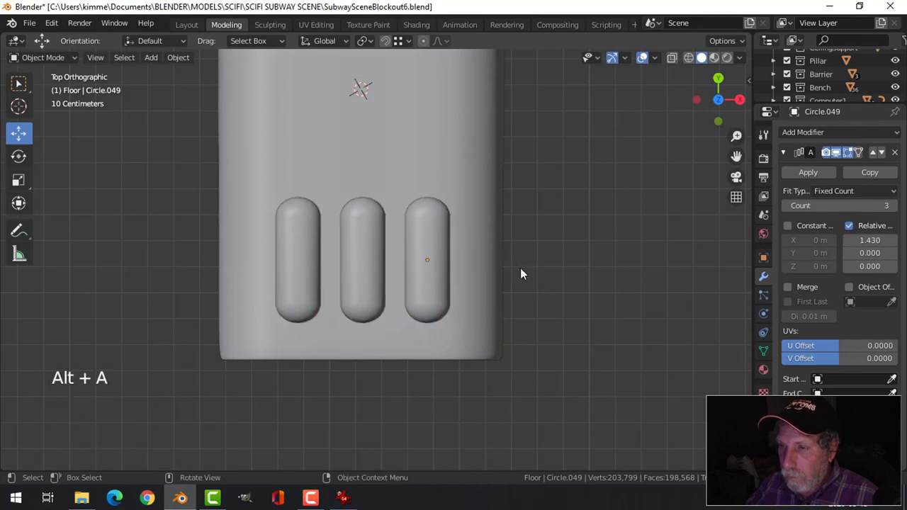
# Examine the bars' placement on the grooved cover from several angles and distances
pyautogui.scroll(-4, 521, 271)
pyautogui.moveTo(520, 272); pyautogui.dragTo(390, 213, button='middle')
pyautogui.moveTo(413, 334); pyautogui.dragTo(405, 293, button='middle')
pyautogui.scroll(3, 405, 294)
pyautogui.click(397, 257)
pyautogui.moveTo(397, 256); pyautogui.dragTo(406, 300, button='middle')
pyautogui.scroll(-2, 465, 293)
pyautogui.hotkey('alt', 'a')
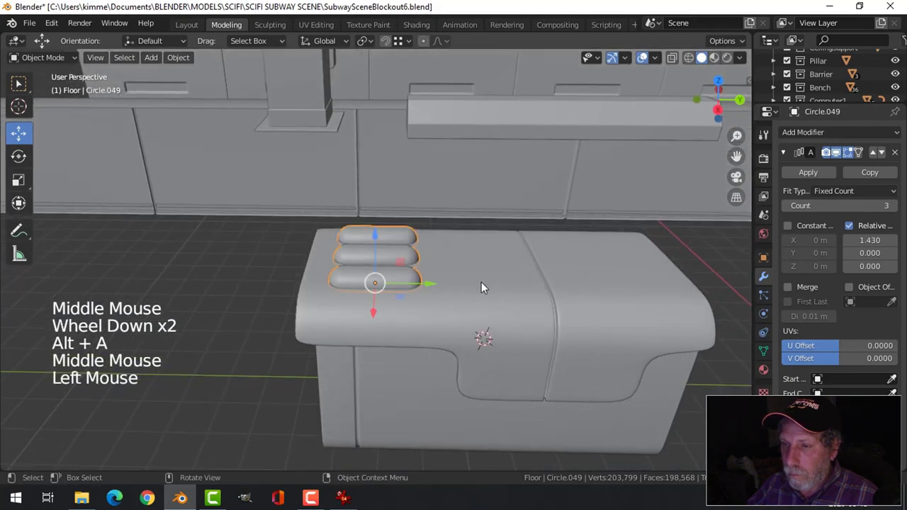
pyautogui.scroll(-4, 490, 295)
pyautogui.hotkey('alt', 'a')
pyautogui.moveTo(496, 302); pyautogui.dragTo(456, 317, button='middle')
pyautogui.scroll(2, 421, 297)
pyautogui.click(397, 272)
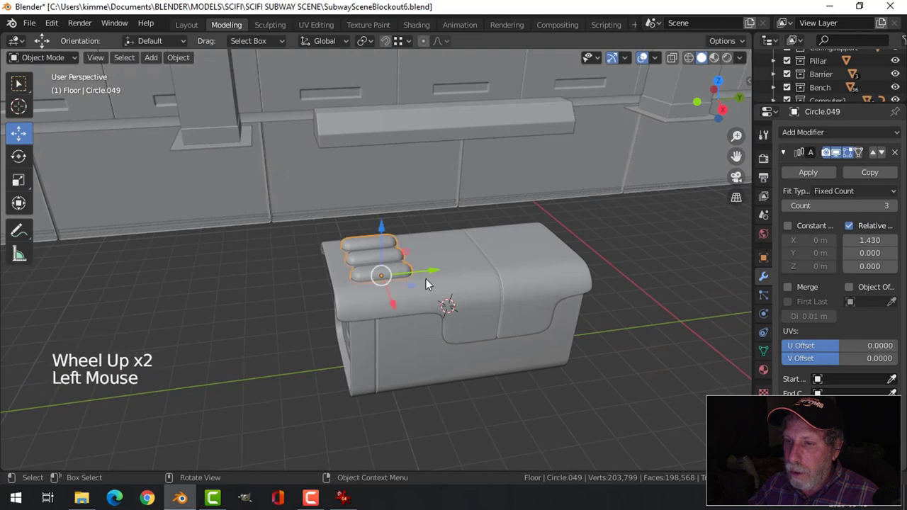
pyautogui.scroll(-1, 483, 295)
pyautogui.hotkey('alt', 'a')
# Move the lens sphere, housing, cover, raised bars and back plate into a new collection named SecurityCamera
pyautogui.moveTo(521, 320); pyautogui.dragTo(435, 284, button='middle')
pyautogui.scroll(-6, 499, 318)
pyautogui.scroll(6, 411, 285)
pyautogui.scroll(2, 392, 326)
pyautogui.scroll(2, 435, 283)
pyautogui.click(450, 264)
pyautogui.keyDown('shift'); pyautogui.click(465, 319); pyautogui.keyUp('shift')
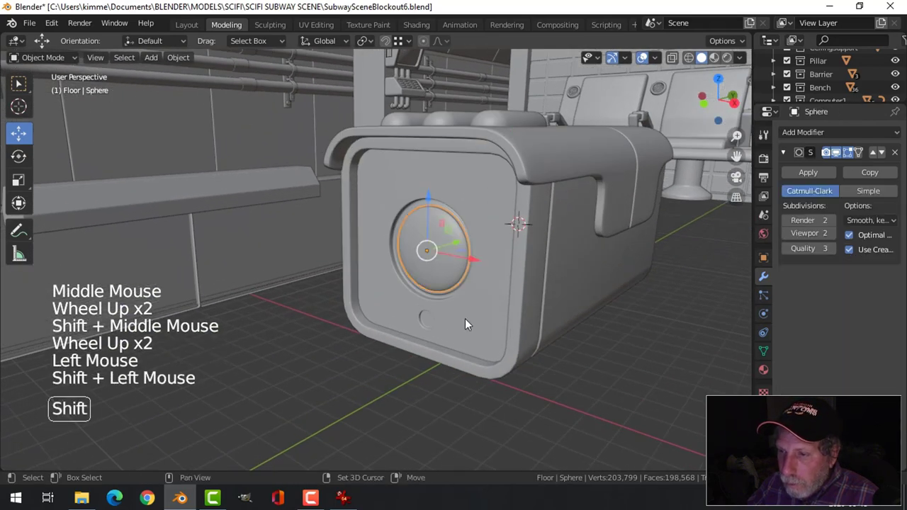
pyautogui.keyDown('shift'); pyautogui.click(572, 183); pyautogui.keyUp('shift')
pyautogui.keyDown('shift'); pyautogui.click(621, 183); pyautogui.keyUp('shift')
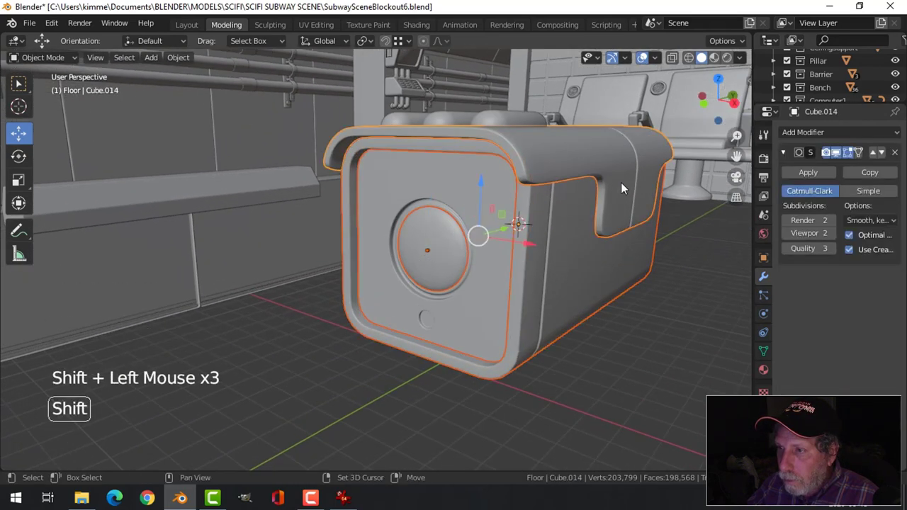
pyautogui.moveTo(621, 182); pyautogui.dragTo(562, 242, button='middle')
pyautogui.scroll(-2, 562, 242)
pyautogui.scroll(-1, 488, 223)
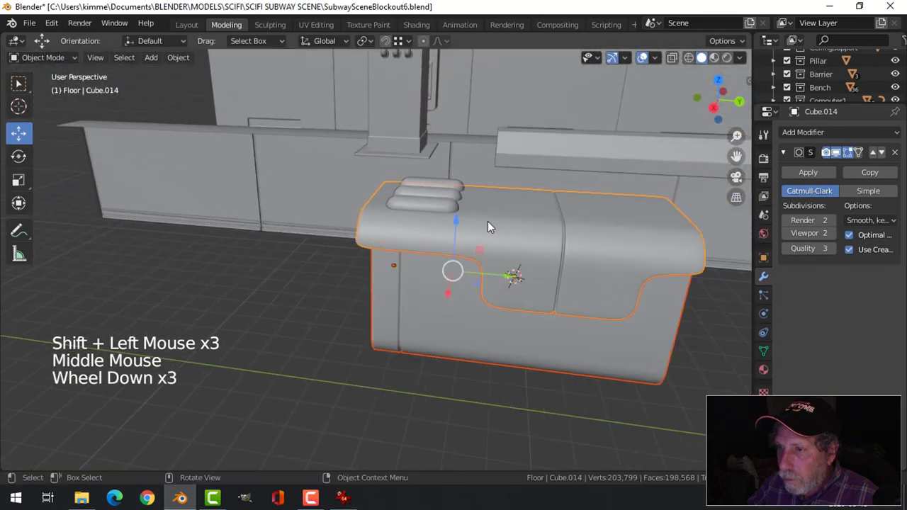
pyautogui.keyDown('shift'); pyautogui.click(438, 203); pyautogui.keyUp('shift')
pyautogui.moveTo(649, 270); pyautogui.dragTo(564, 252, button='middle')
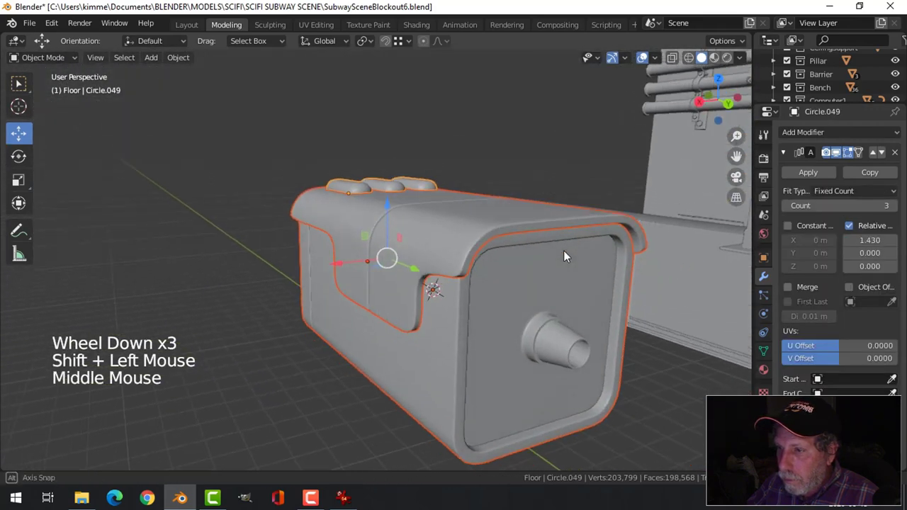
pyautogui.keyDown('shift'); pyautogui.click(555, 331); pyautogui.keyUp('shift')
pyautogui.rightClick(460, 239)
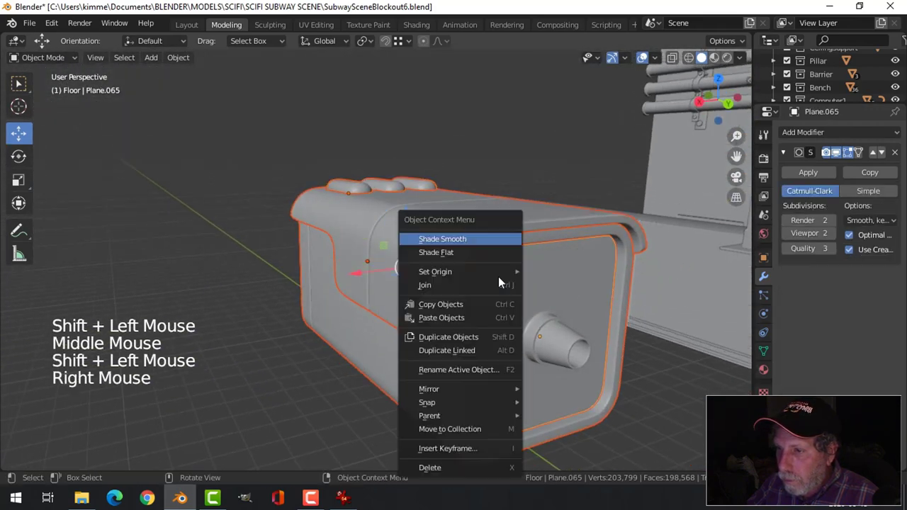
pyautogui.click(473, 429)
pyautogui.click(460, 469)
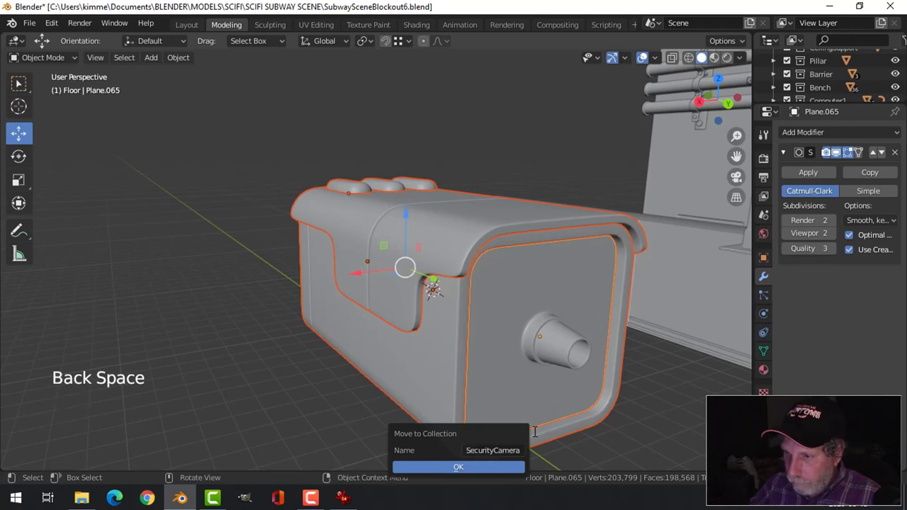
pyautogui.press('Return')
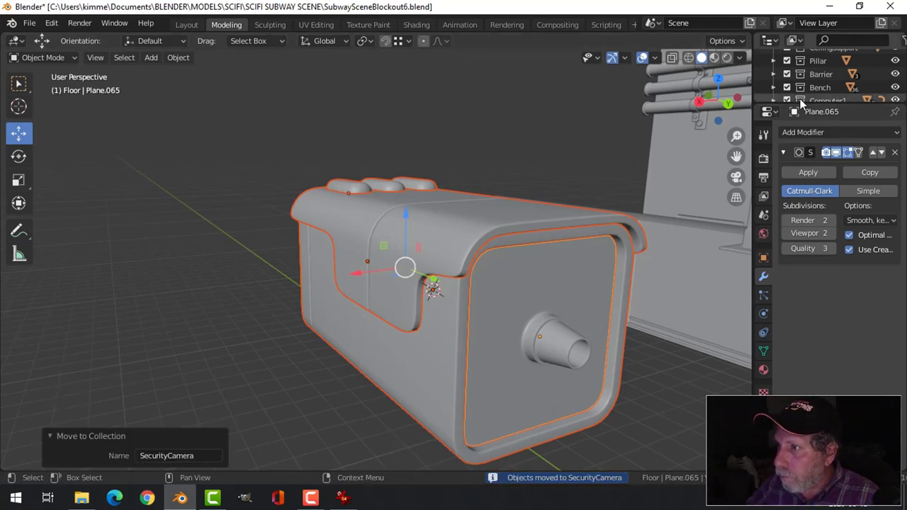
# Enlarge the outliner, collapse the SecurityCamera collection and check its contents by hiding and showing it
pyautogui.moveTo(800, 101); pyautogui.dragTo(801, 187)
pyautogui.scroll(-4, 802, 142)
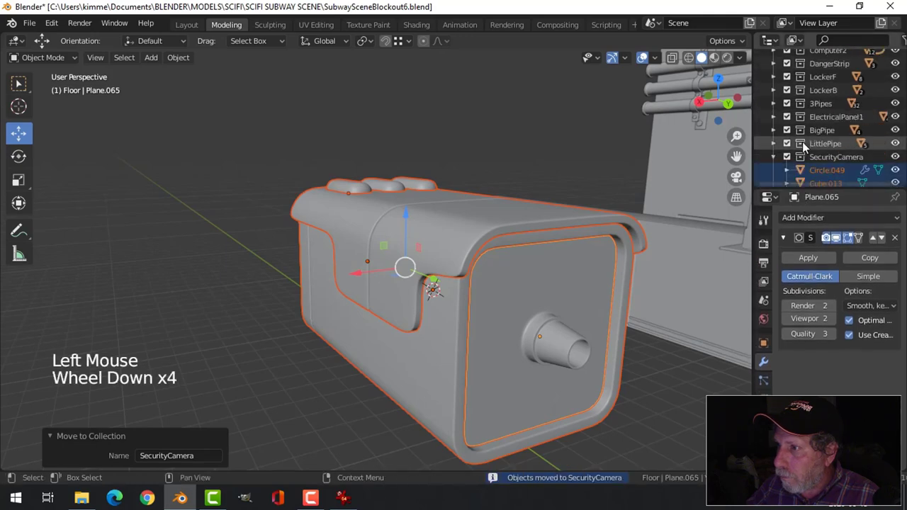
pyautogui.scroll(-3, 794, 126)
pyautogui.click(774, 76)
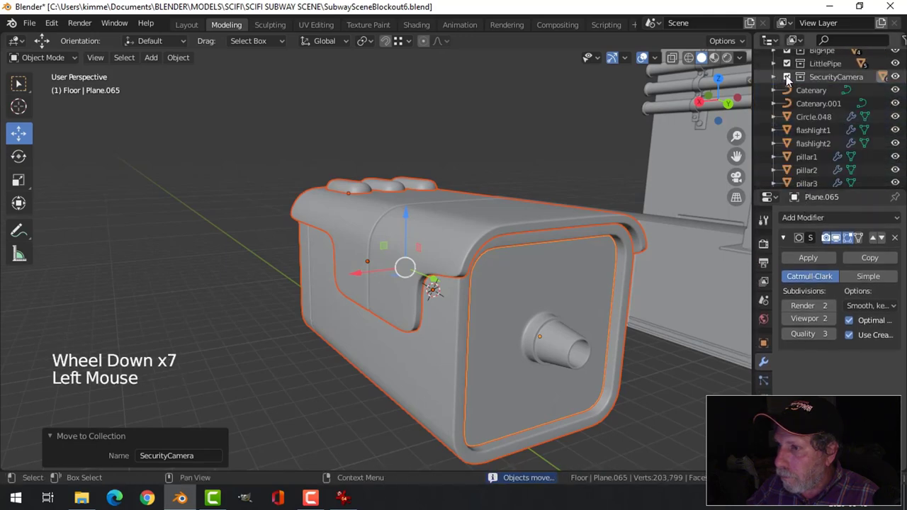
pyautogui.click(787, 77)
pyautogui.click(786, 76)
pyautogui.scroll(-3, 510, 256)
pyautogui.hotkey('alt', 'a')
# Select all objects of the SecurityCamera collection and move them about 14.59 m along negative X, over to the pillar
pyautogui.moveTo(475, 271); pyautogui.dragTo(537, 328, button='middle')
pyautogui.scroll(-3, 525, 308)
pyautogui.scroll(-2, 561, 334)
pyautogui.scroll(2, 536, 327)
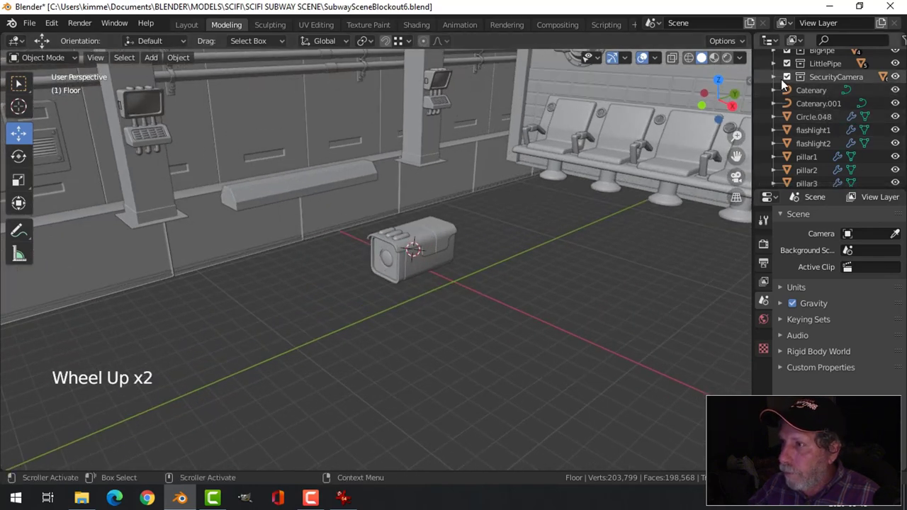
pyautogui.click(833, 76)
pyautogui.rightClick(834, 75)
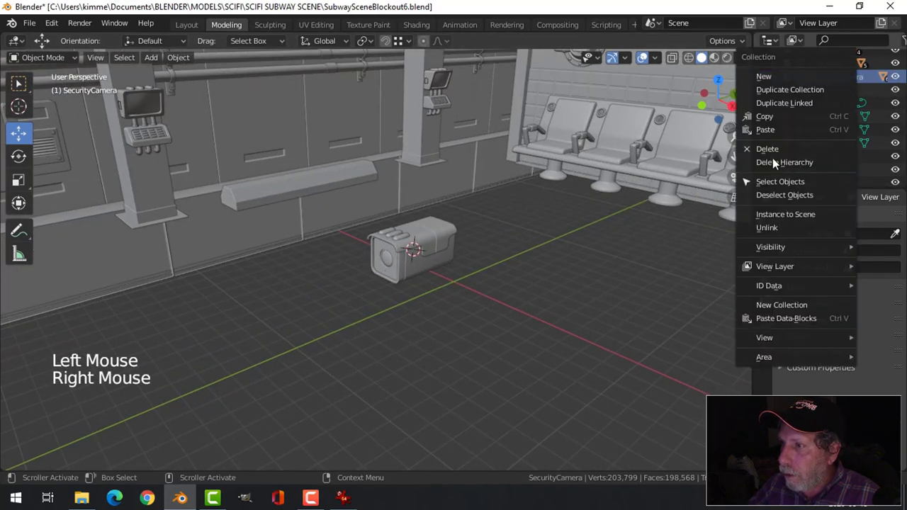
pyautogui.click(766, 182)
pyautogui.scroll(-2, 527, 242)
pyautogui.moveTo(527, 242); pyautogui.dragTo(559, 267, button='middle')
pyautogui.scroll(-2, 531, 261)
pyautogui.moveTo(568, 262); pyautogui.dragTo(348, 188)
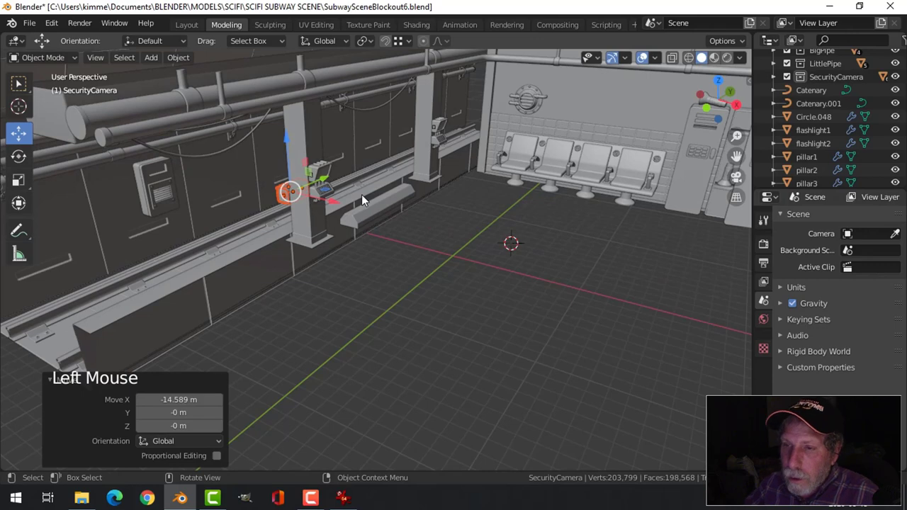
# Raise the security camera about 3.18 m and shift it about 0.94 m along X
pyautogui.scroll(2, 338, 200)
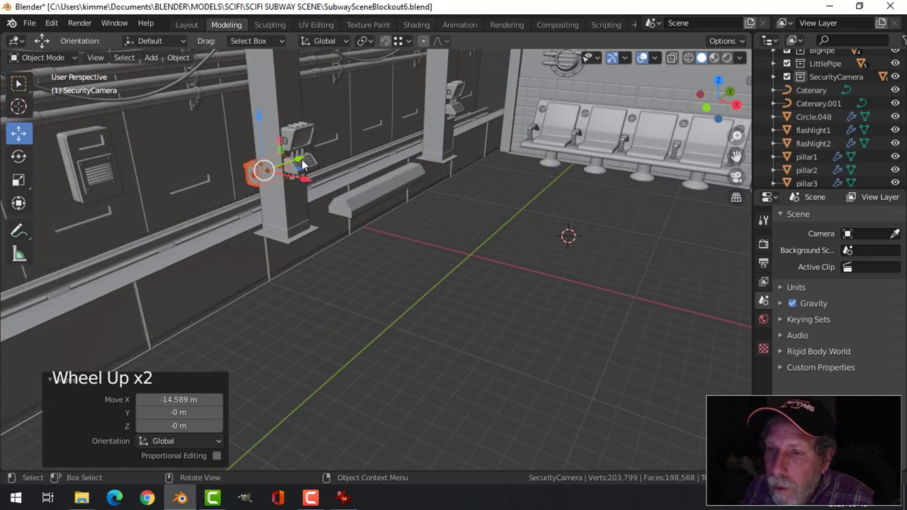
pyautogui.moveTo(302, 164); pyautogui.dragTo(235, 62)
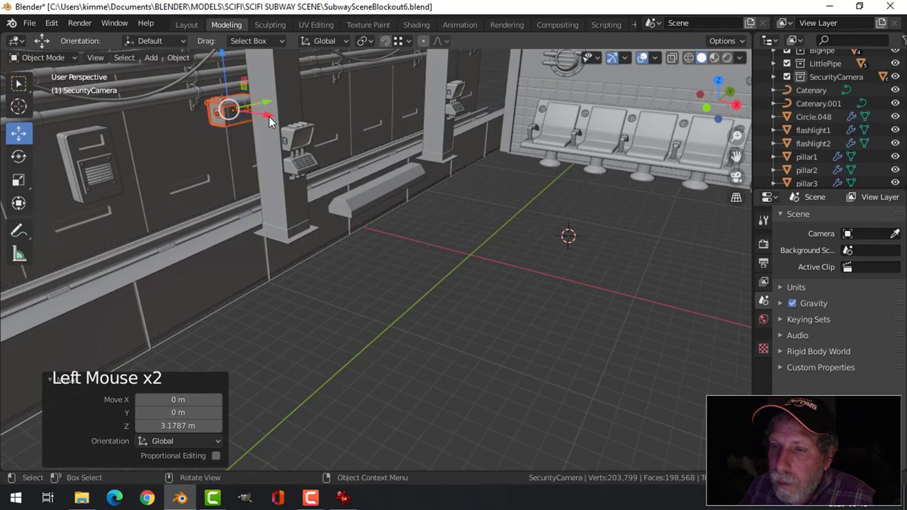
pyautogui.moveTo(269, 120); pyautogui.dragTo(286, 135)
# Align the camera with the pillar's width in front view and move it about 2.92 m along negative Y
pyautogui.moveTo(286, 135); pyautogui.dragTo(338, 85, button='middle')
pyautogui.press('KP_1')
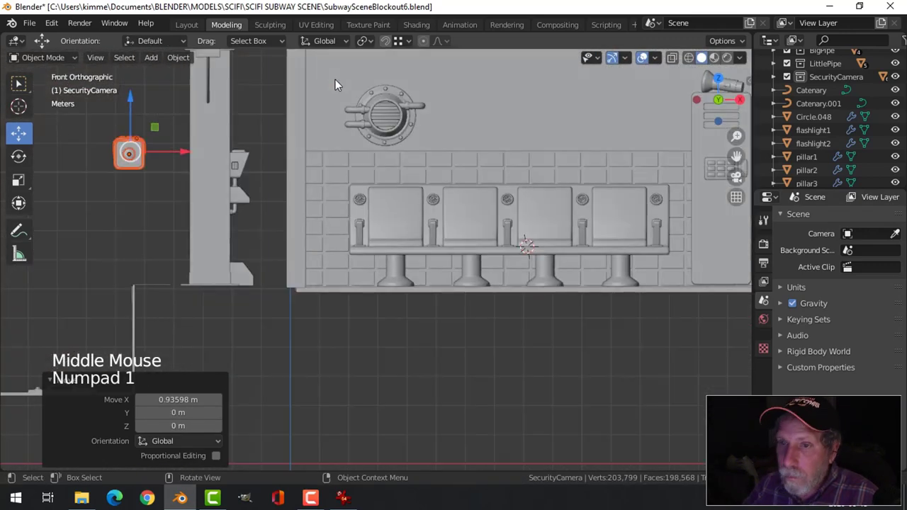
pyautogui.press('g')
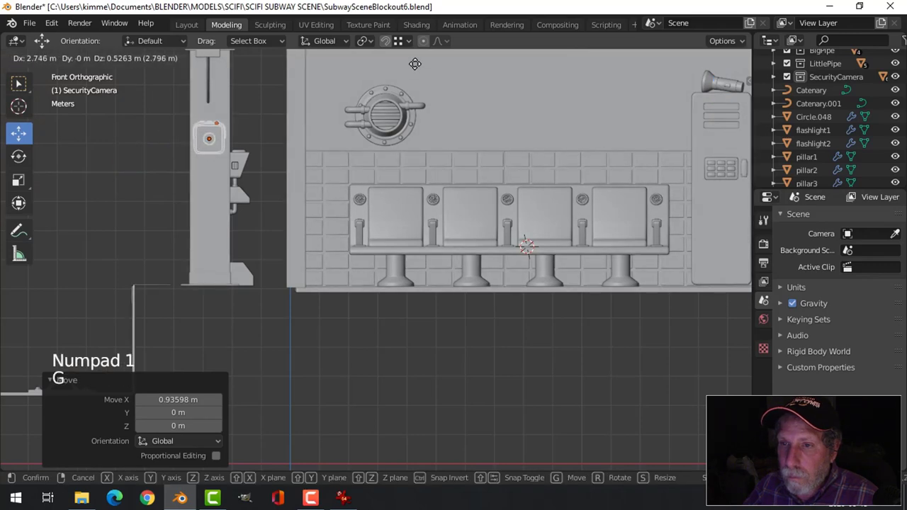
pyautogui.click(418, 73)
pyautogui.scroll(-3, 445, 131)
pyautogui.moveTo(445, 131); pyautogui.dragTo(456, 158, button='middle')
pyautogui.moveTo(428, 156); pyautogui.dragTo(389, 158)
pyautogui.press('KP_Decimal')
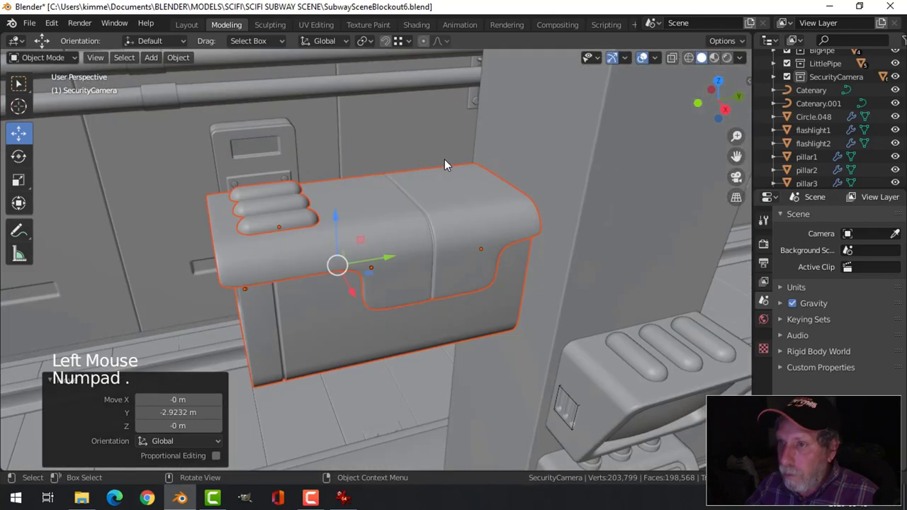
# Reselect the SecurityCamera collection's objects and slide the camera along Y up to the pillar, leaving everything deselected
pyautogui.scroll(-3, 444, 160)
pyautogui.moveTo(449, 171); pyautogui.dragTo(539, 209, button='middle')
pyautogui.hotkey('alt', 'a')
pyautogui.click(831, 78)
pyautogui.rightClick(829, 80)
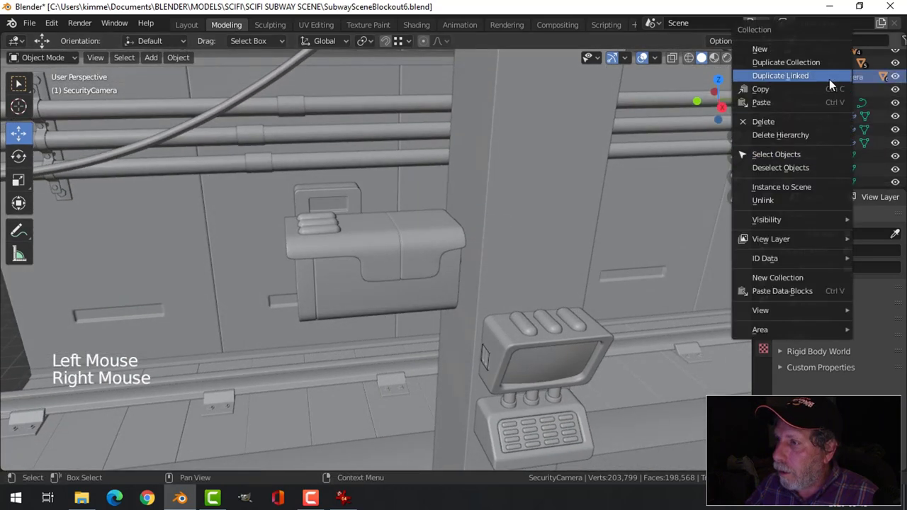
pyautogui.click(773, 153)
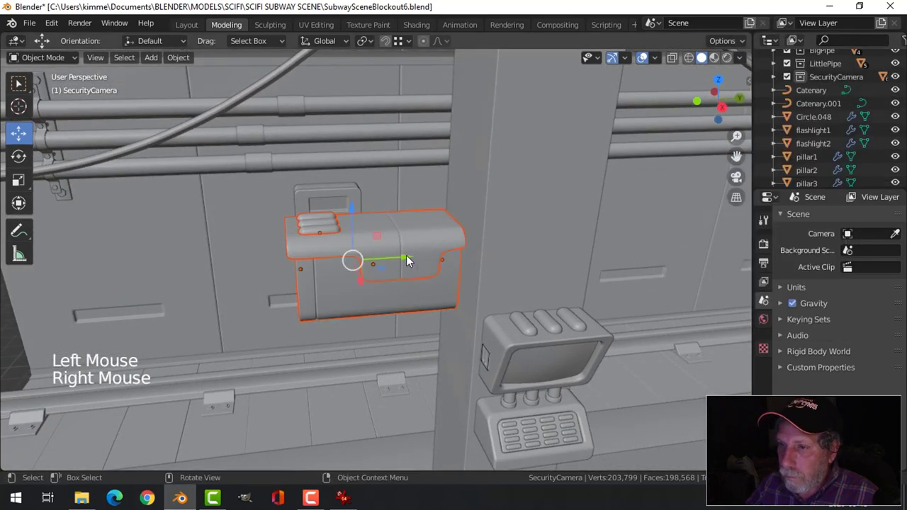
pyautogui.moveTo(406, 259); pyautogui.dragTo(429, 283)
pyautogui.hotkey('alt', 'a')
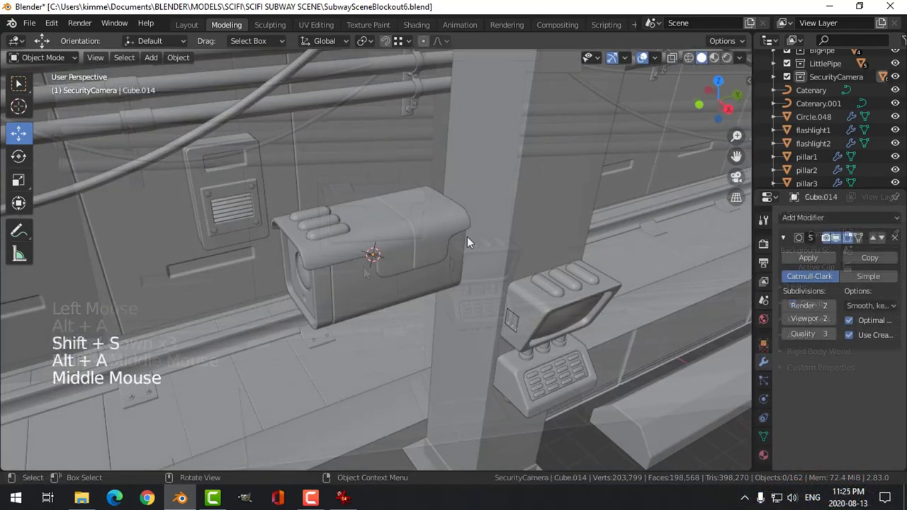
# Add an 18-vertex circle, scale its mesh down and position it just above the cover's top surface
pyautogui.hotkey('shift', 'a')
pyautogui.click(517, 237)
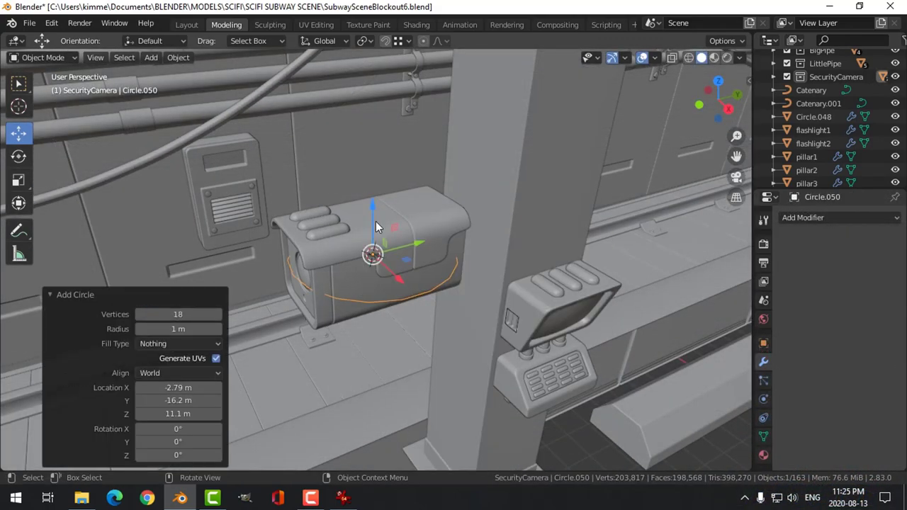
pyautogui.moveTo(376, 227); pyautogui.dragTo(532, 186)
pyautogui.press('Tab')
pyautogui.press('s')
pyautogui.click(462, 197)
pyautogui.moveTo(372, 160); pyautogui.dragTo(374, 174)
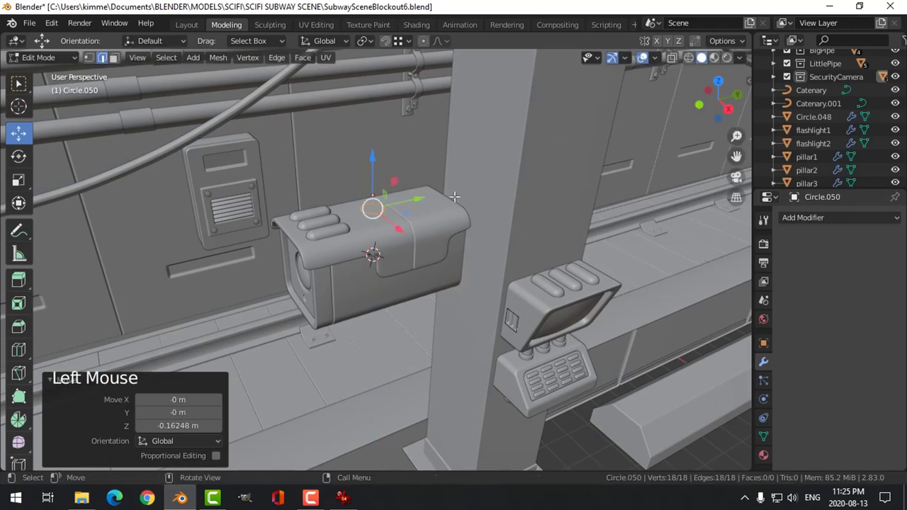
# Extrude the circle upward about 0.027 m to form a short ring wall
pyautogui.press('KP_Decimal')
pyautogui.press('1')
pyautogui.scroll(-2, 492, 200)
pyautogui.moveTo(491, 200); pyautogui.dragTo(510, 253, button='middle')
pyautogui.press('e')
pyautogui.click(378, 192)
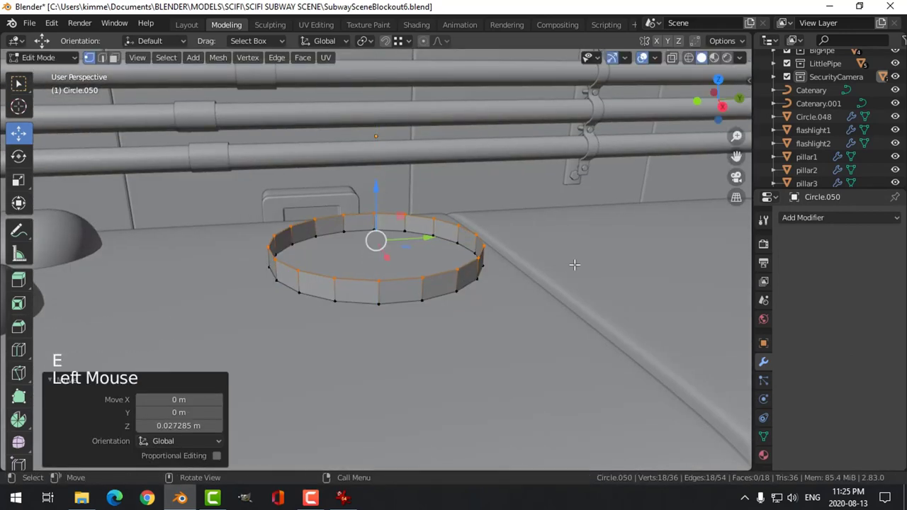
# Extrude the ring's upper edge inward, raise a second rim about 0.0065 m and grid-fill the disc's top
pyautogui.press('e')
pyautogui.press('s')
pyautogui.click(557, 265)
pyautogui.press('e')
pyautogui.click(604, 248)
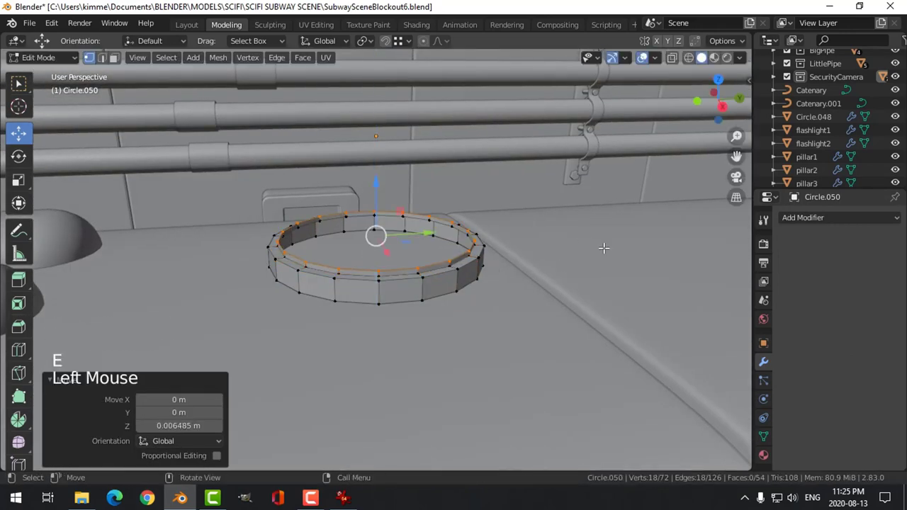
pyautogui.press('s')
pyautogui.click(303, 58)
pyautogui.click(354, 216)
pyautogui.hotkey('alt', 'a')
pyautogui.press('Tab')
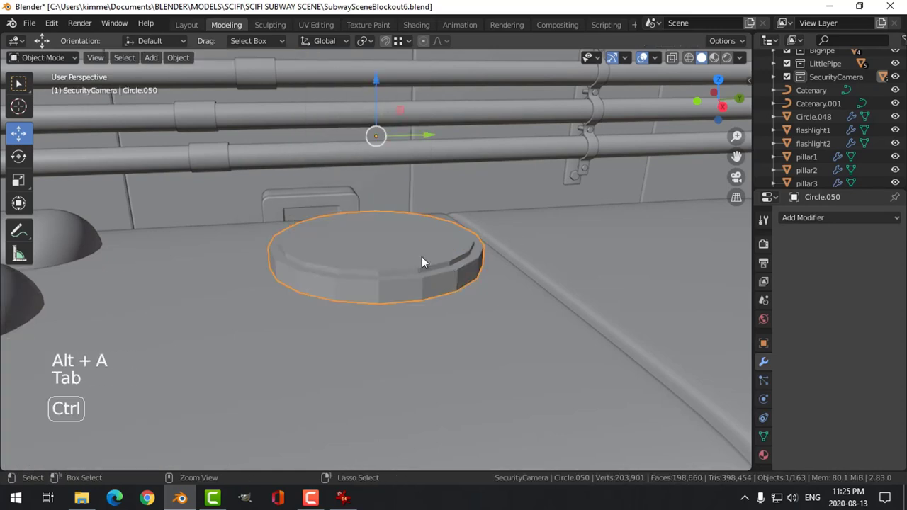
# Add a level-1 Subdivision Surface to the disc and shade it smooth
pyautogui.hotkey('ctrl', '1')
pyautogui.rightClick(386, 187)
pyautogui.hotkey('alt', 'a')
pyautogui.scroll(-4, 426, 272)
pyautogui.moveTo(426, 272); pyautogui.dragTo(393, 257, button='middle')
# Scale the disc's whole mesh down to a small button on the cover's top
pyautogui.click(394, 257)
pyautogui.press('Tab')
pyautogui.press('a')
pyautogui.moveTo(479, 296); pyautogui.dragTo(493, 316, button='middle')
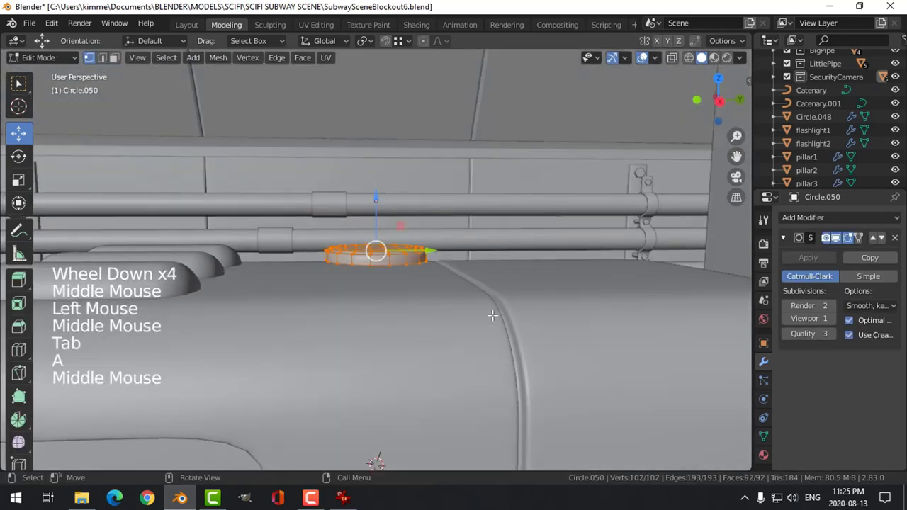
pyautogui.press('s')
pyautogui.click(439, 273)
pyautogui.hotkey('alt', 'a')
pyautogui.press('Tab')
pyautogui.hotkey('alt', 'a')
pyautogui.scroll(-4, 458, 267)
pyautogui.moveTo(458, 267); pyautogui.dragTo(382, 314, button='middle')
pyautogui.scroll(-2, 381, 314)
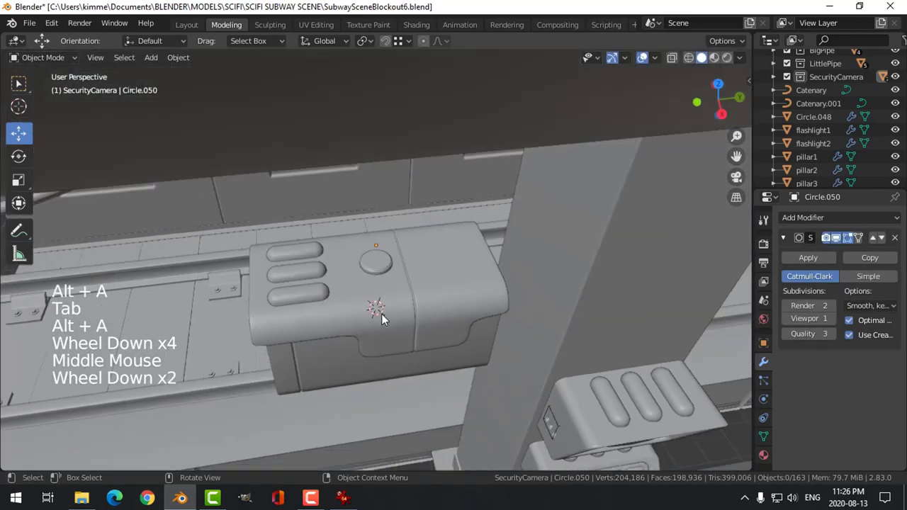
# Move the button disc about 0.45 m along negative Y
pyautogui.moveTo(394, 359); pyautogui.dragTo(382, 270, button='middle')
pyautogui.doubleClick(380, 255)
pyautogui.hotkey('alt', 'a')
pyautogui.scroll(-4, 425, 298)
pyautogui.moveTo(425, 297); pyautogui.dragTo(405, 290, button='middle')
pyautogui.scroll(2, 405, 291)
pyautogui.scroll(1, 406, 291)
pyautogui.click(391, 259)
pyautogui.moveTo(390, 259); pyautogui.dragTo(387, 256)
# Assign the button disc to the SecurityCamera collection and deselect it
pyautogui.rightClick(333, 251)
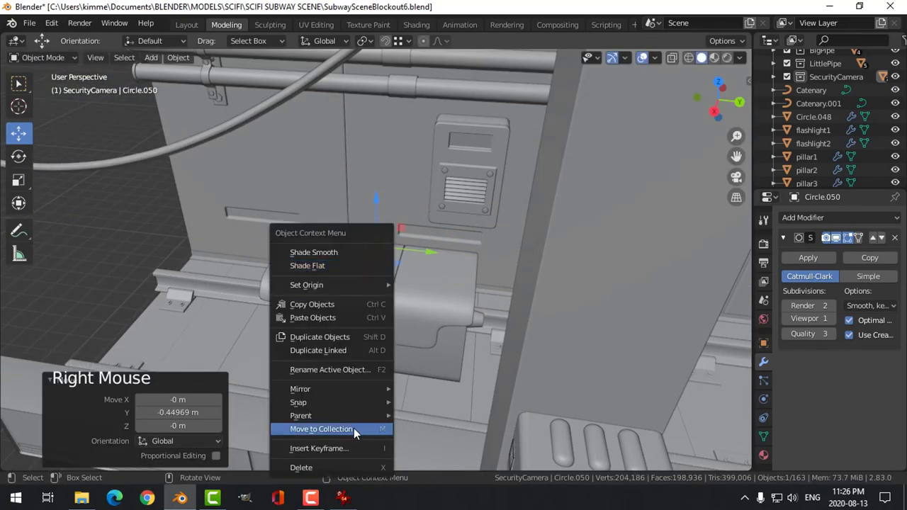
pyautogui.click(354, 428)
pyautogui.click(490, 358)
pyautogui.hotkey('alt', 'a')
# Snap the 3D cursor to the centre of the camera housing's underside face
pyautogui.moveTo(490, 358); pyautogui.dragTo(475, 351, button='middle')
pyautogui.scroll(-2, 475, 351)
pyautogui.moveTo(475, 351); pyautogui.dragTo(461, 342, button='middle')
pyautogui.click(411, 308)
pyautogui.press('Tab')
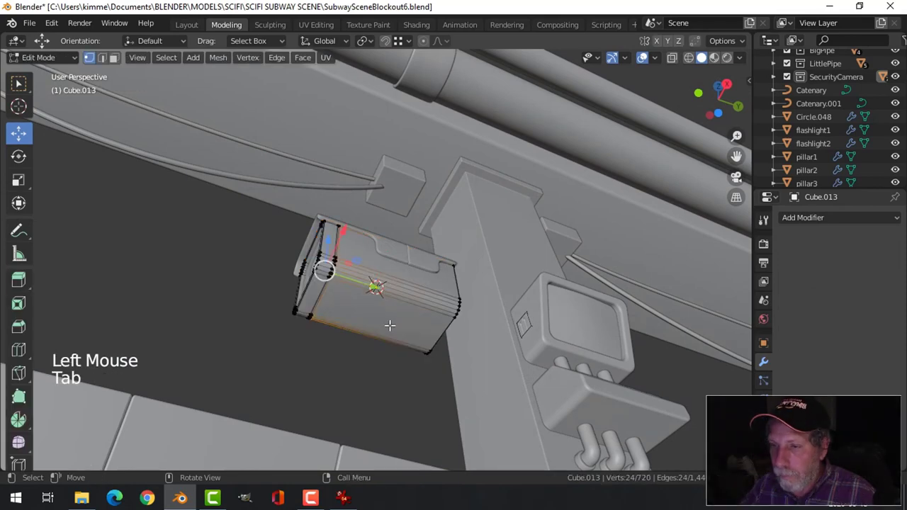
pyautogui.click(392, 320)
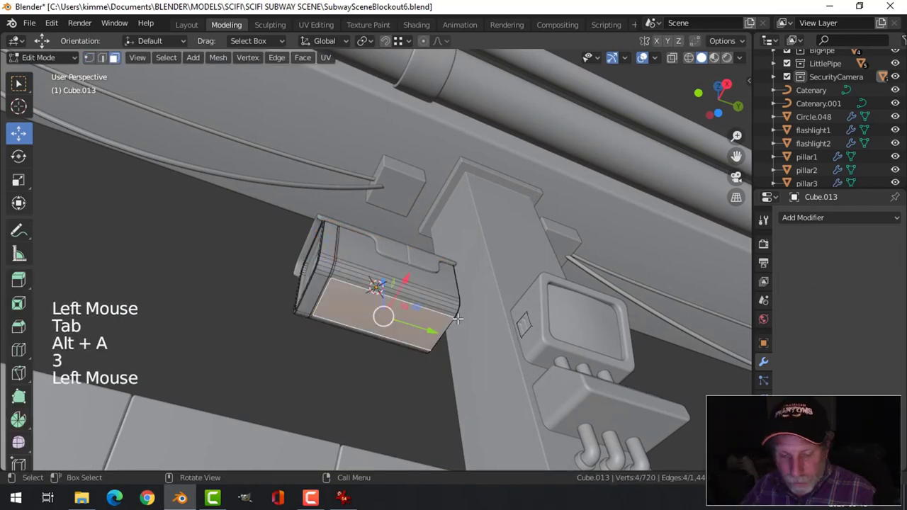
pyautogui.hotkey('shift', 's')
pyautogui.click(457, 392)
pyautogui.hotkey('alt', 'a')
pyautogui.press('Tab')
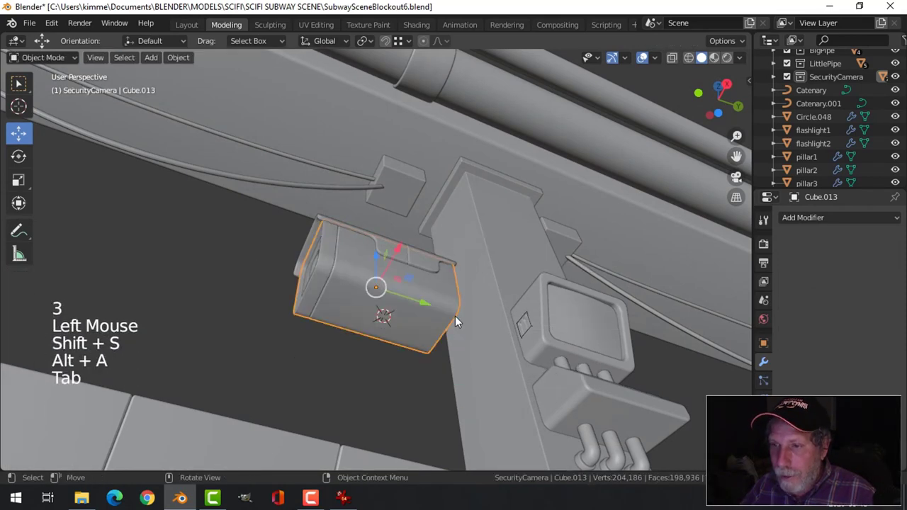
# Add a UV sphere at the 3D cursor and scale its mesh to about 0.38
pyautogui.moveTo(455, 317); pyautogui.dragTo(444, 336, button='middle')
pyautogui.hotkey('shift', 'a')
pyautogui.moveTo(412, 213)
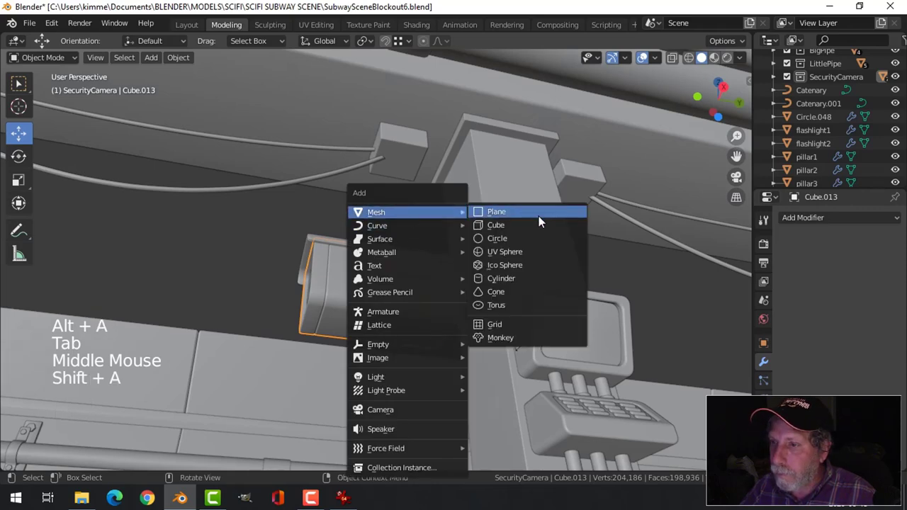
pyautogui.click(531, 252)
pyautogui.scroll(-2, 510, 283)
pyautogui.moveTo(511, 283); pyautogui.dragTo(518, 306, button='middle')
pyautogui.press('Tab')
pyautogui.press('a')
pyautogui.press('s')
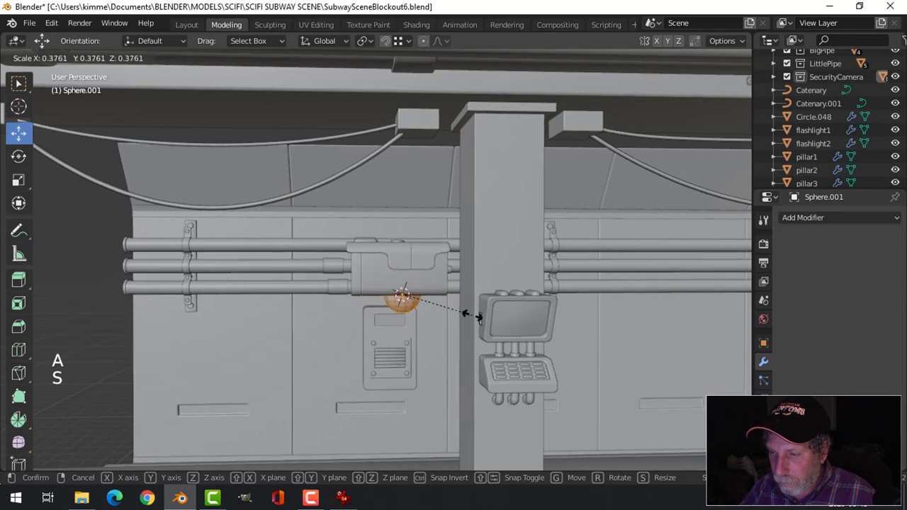
pyautogui.click(479, 316)
# Lower the sphere below the camera housing and scale it down further
pyautogui.moveTo(479, 317); pyautogui.dragTo(420, 267, button='middle')
pyautogui.scroll(3, 467, 284)
pyautogui.moveTo(419, 268); pyautogui.dragTo(423, 318)
pyautogui.moveTo(422, 318); pyautogui.dragTo(572, 298, button='middle')
pyautogui.press('s')
pyautogui.click(539, 304)
pyautogui.scroll(2, 568, 304)
pyautogui.press('s')
pyautogui.click(573, 290)
# Delete the sphere's top vertex together with the first ring of faces around it, leaving a round opening
pyautogui.hotkey('alt', 'a')
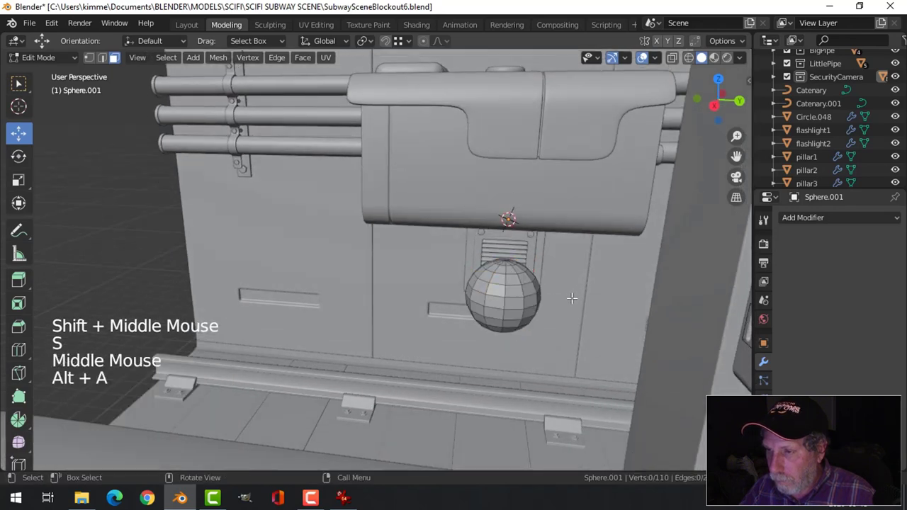
pyautogui.press('1')
pyautogui.click(503, 261)
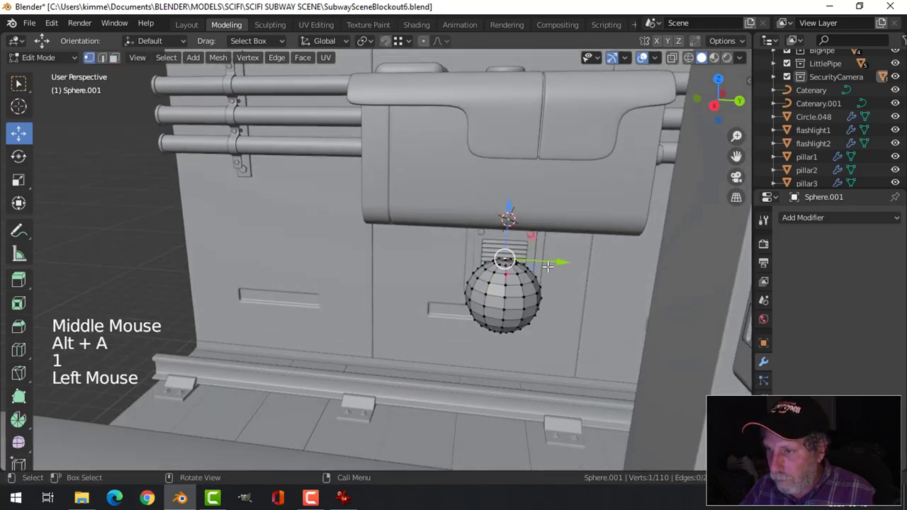
pyautogui.scroll(3, 602, 259)
pyautogui.moveTo(602, 260); pyautogui.dragTo(603, 263, button='middle')
pyautogui.hotkey('alt', 'a')
pyautogui.click(608, 272)
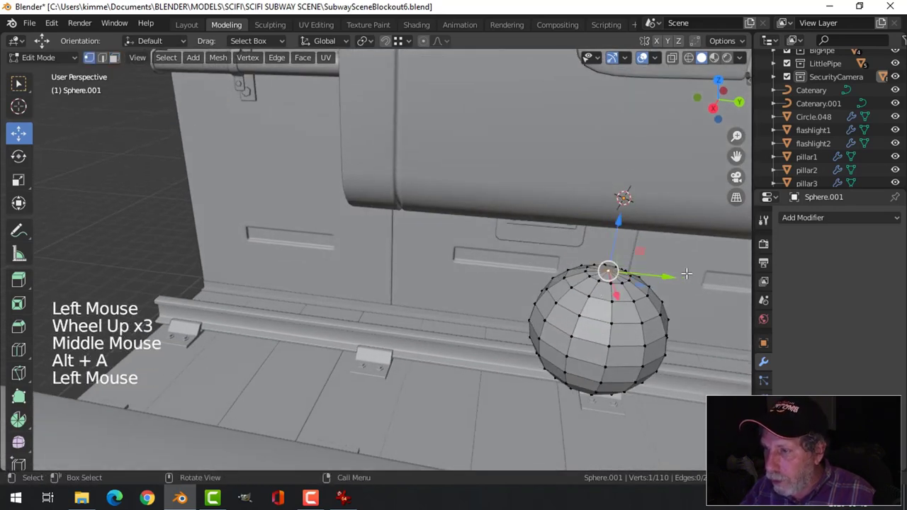
pyautogui.press('ctrl+KP_Add')
pyautogui.press('ctrl+KP_Add')
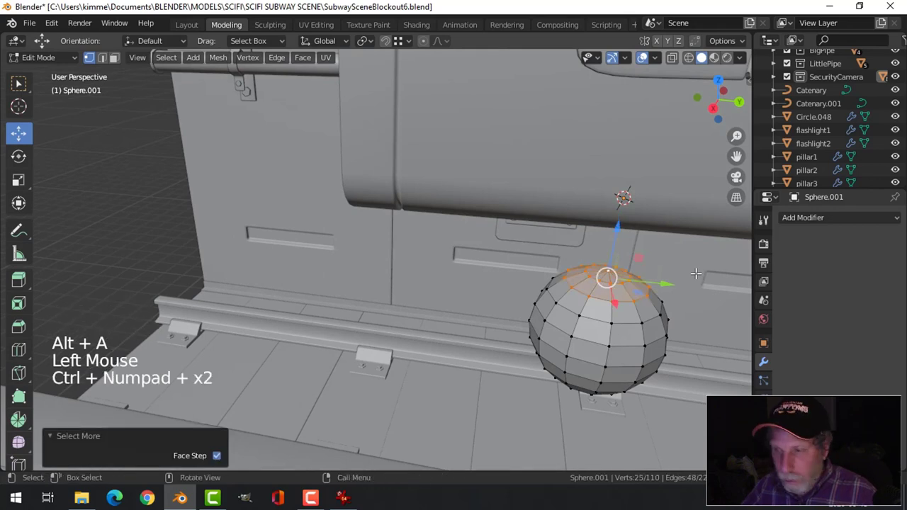
pyautogui.press('x')
pyautogui.click(681, 252)
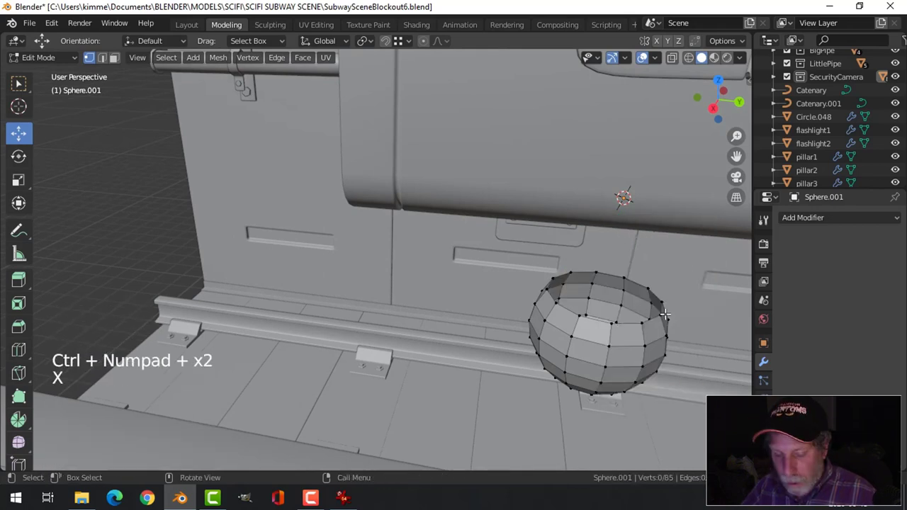
pyautogui.hotkey('ctrl', 'z')
pyautogui.press('ctrl+KP_Subtract')
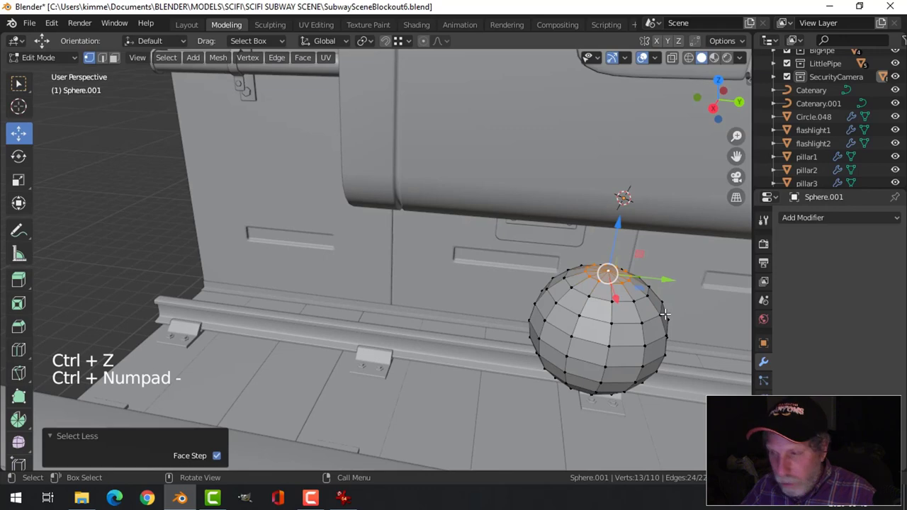
pyautogui.press('x')
pyautogui.click(655, 310)
# Select the sphere's open rim and extrude it straight up to form a cylindrical neck
pyautogui.keyDown('alt'); pyautogui.keyDown('shift'); pyautogui.moveTo(655, 312); pyautogui.dragTo(657, 320); pyautogui.keyUp('shift'); pyautogui.keyUp('alt')
pyautogui.scroll(-2, 658, 320)
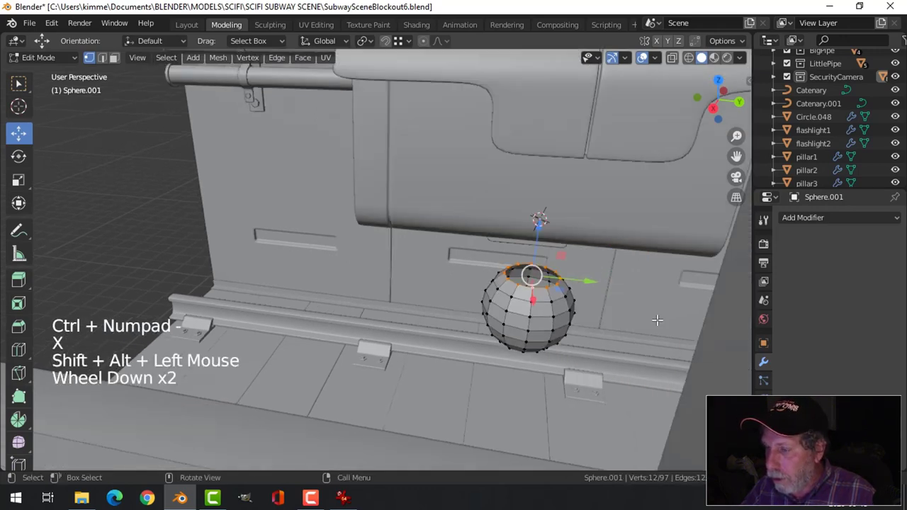
pyautogui.scroll(-1, 658, 321)
pyautogui.moveTo(658, 320); pyautogui.dragTo(567, 289, button='middle')
pyautogui.press('e')
pyautogui.moveTo(509, 219); pyautogui.dragTo(523, 187)
pyautogui.keyDown('shift'); pyautogui.moveTo(523, 187); pyautogui.dragTo(614, 299, button='middle'); pyautogui.keyUp('shift')
# Extrude the neck's upper rim outward to about 1.41 scale and extrude it up about 0.073 m as a flange
pyautogui.press('e')
pyautogui.press('s')
pyautogui.click(621, 229)
pyautogui.scroll(1, 614, 300)
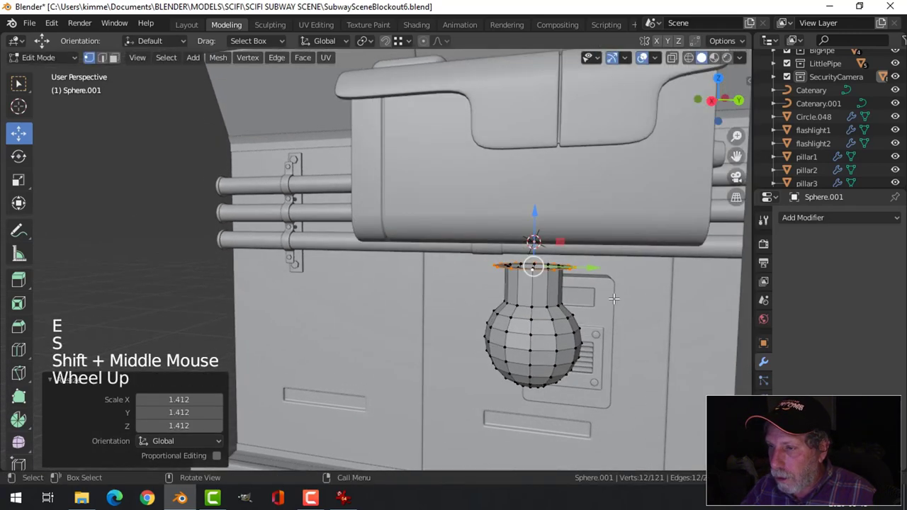
pyautogui.press('s')
pyautogui.rightClick(533, 266)
pyautogui.press('e')
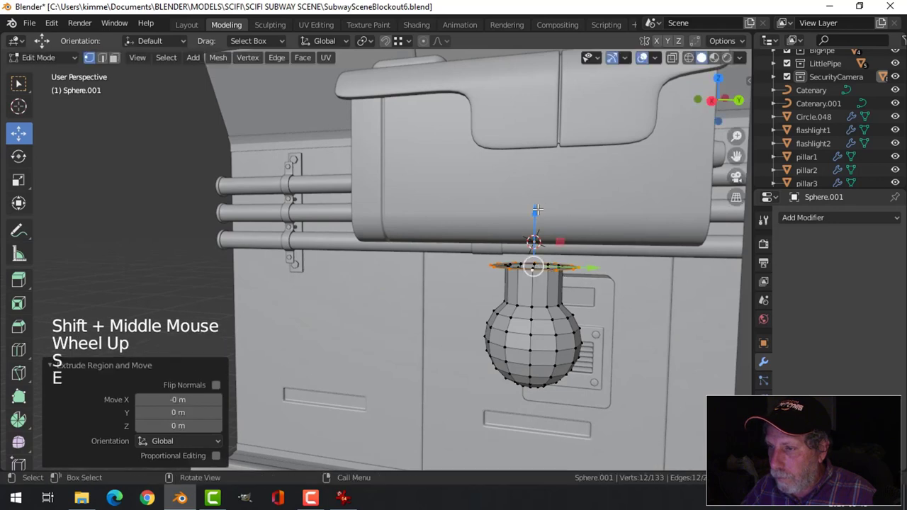
pyautogui.moveTo(538, 210); pyautogui.dragTo(540, 195)
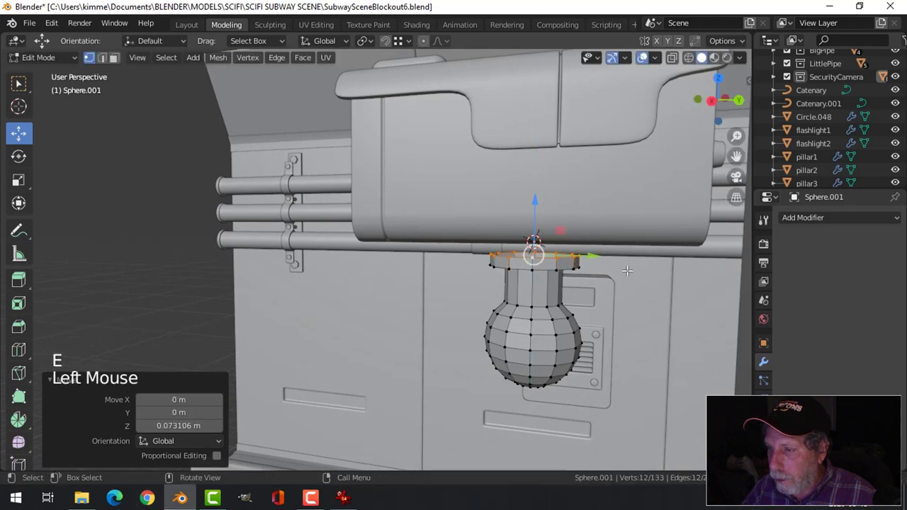
pyautogui.hotkey('alt', 'a')
# Give the bulb-shaped mount a level 2 subdivision surface and shade it smooth in Object Mode
pyautogui.press('Tab')
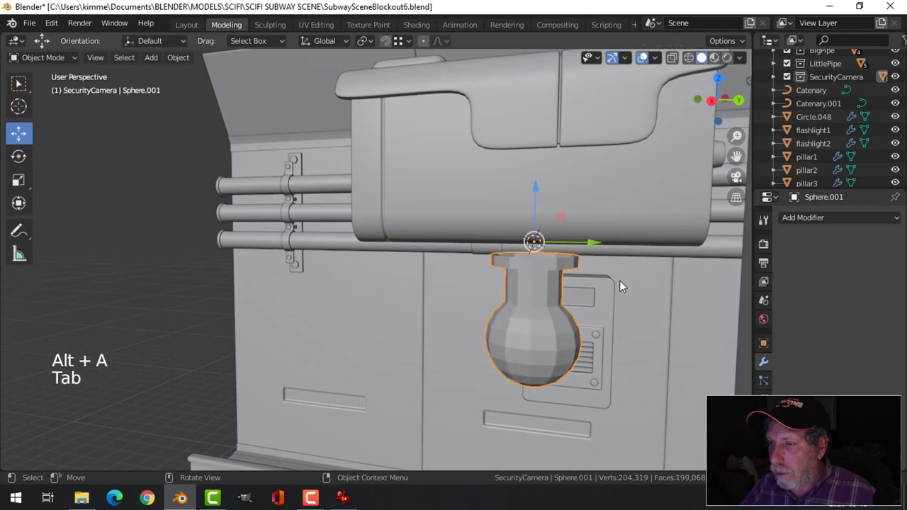
pyautogui.hotkey('ctrl', '2')
pyautogui.rightClick(533, 310)
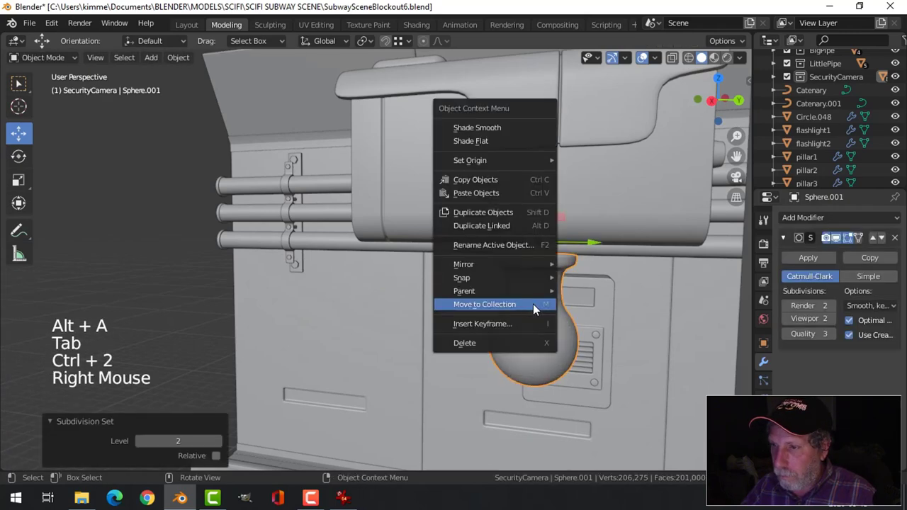
pyautogui.click(500, 140)
pyautogui.hotkey('alt', 'a')
# Add two supporting edge loops around the mount's neck, one slid close to each end
pyautogui.keyDown('shift'); pyautogui.moveTo(565, 287); pyautogui.dragTo(490, 274, button='middle'); pyautogui.keyUp('shift')
pyautogui.click(491, 274)
pyautogui.press('Tab')
pyautogui.hotkey('ctrl', 'r')
pyautogui.click(500, 264)
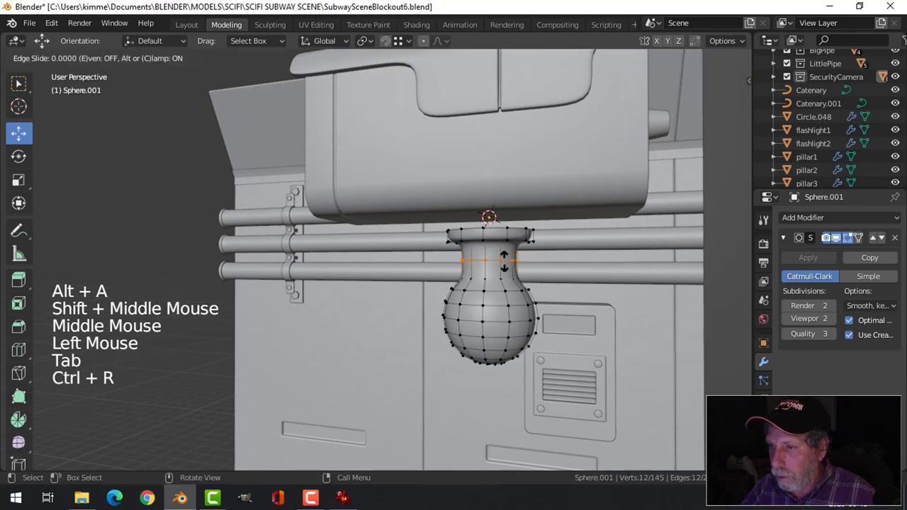
pyautogui.click(504, 252)
pyautogui.hotkey('ctrl', 'r')
pyautogui.click(509, 256)
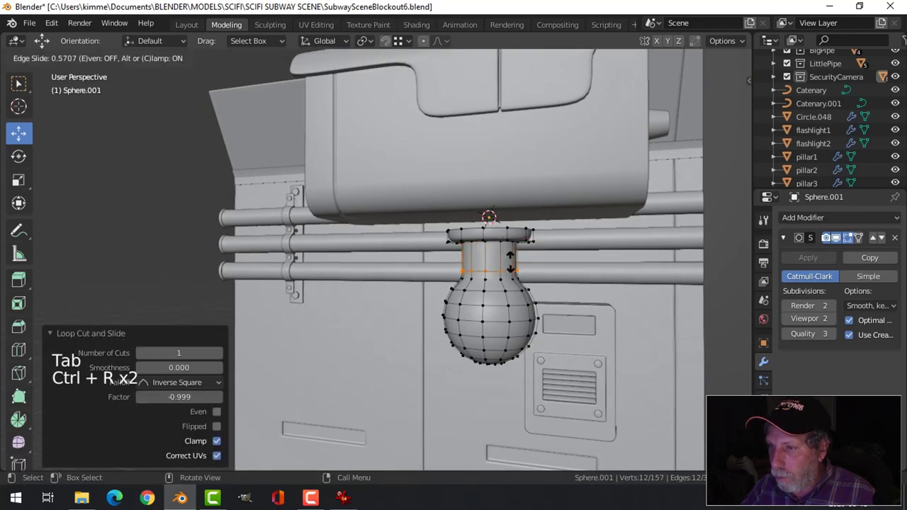
pyautogui.click(513, 249)
# Add a supporting edge loop around the side of the mount's flange
pyautogui.moveTo(528, 248); pyautogui.dragTo(519, 241, button='middle')
pyautogui.scroll(2, 520, 241)
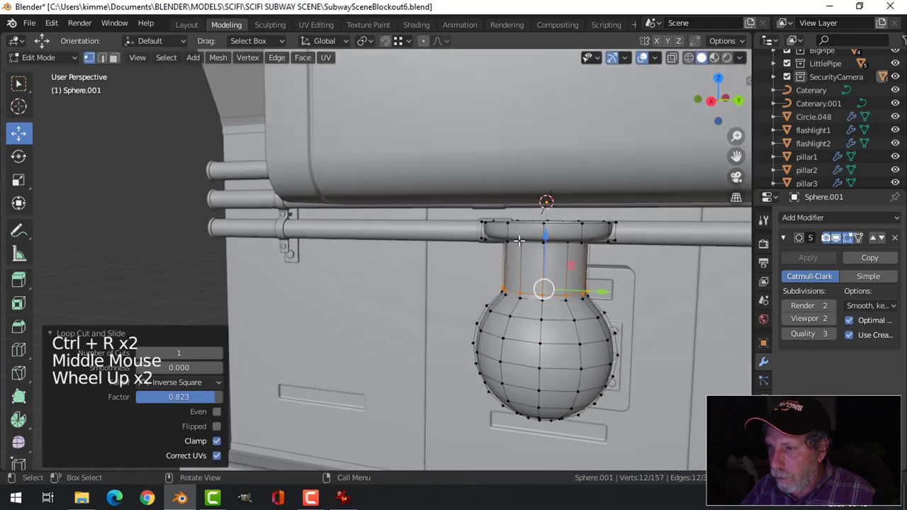
pyautogui.hotkey('ctrl', 'r')
pyautogui.click(576, 228)
pyautogui.click(577, 227)
pyautogui.hotkey('alt', 'a')
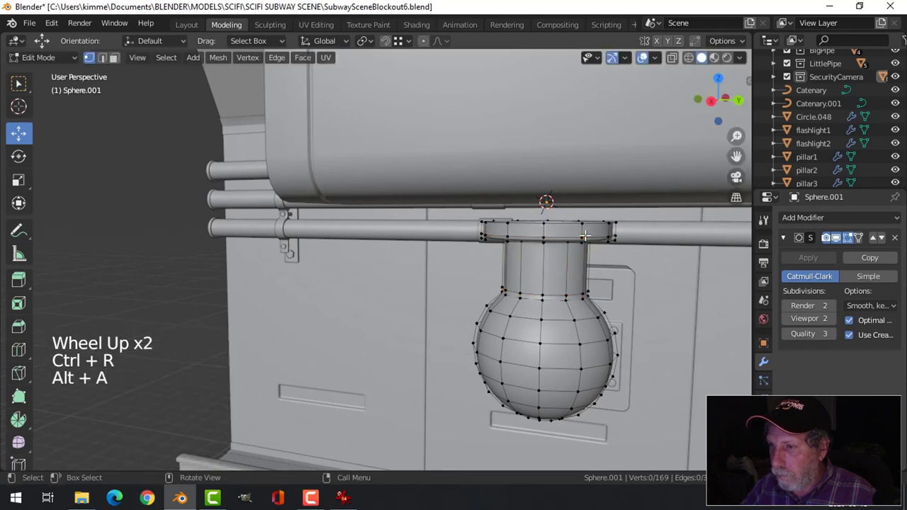
# In right view, move the mount about 0.42 m along Y and 0.105 m up against the camera housing's underside
pyautogui.press('Tab')
pyautogui.scroll(-1, 573, 303)
pyautogui.hotkey('alt', 'a')
pyautogui.click(542, 278)
pyautogui.scroll(-2, 548, 297)
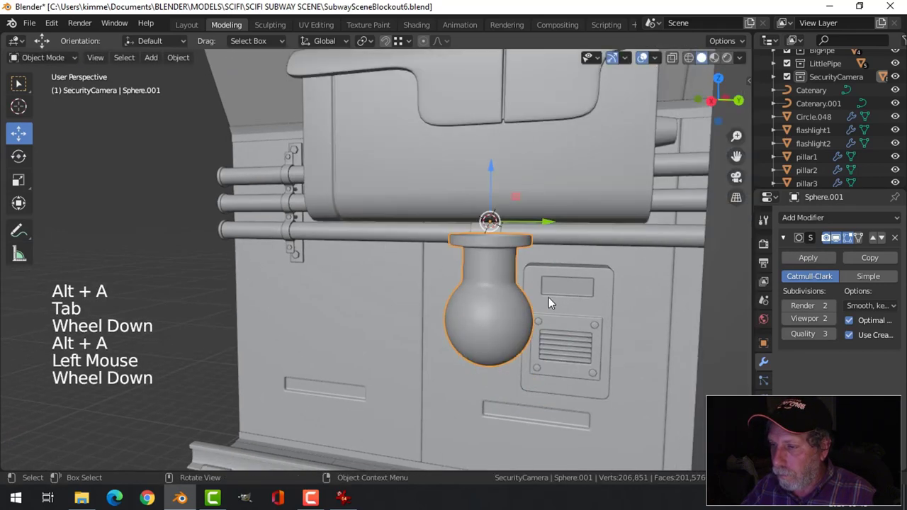
pyautogui.press('KP_3')
pyautogui.press('g')
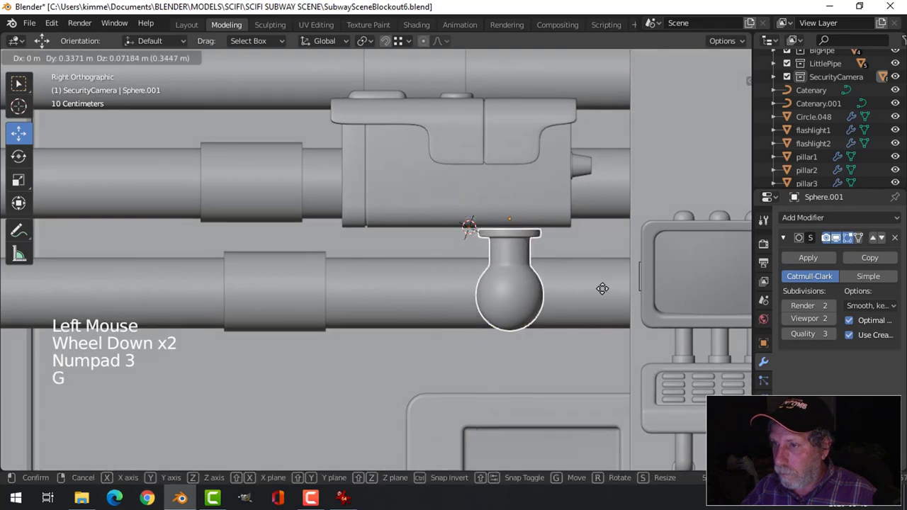
pyautogui.click(611, 285)
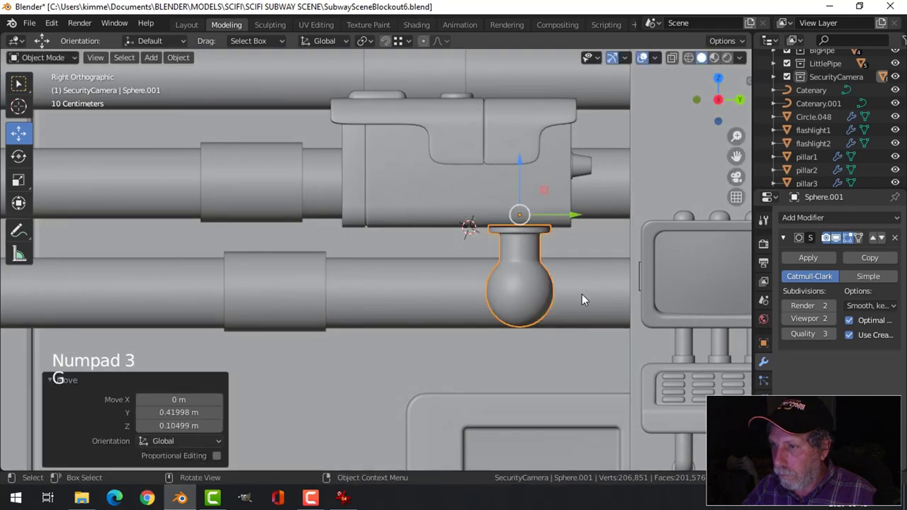
# Scale the mount's entire mesh down to about 0.66
pyautogui.hotkey('alt', 'a')
pyautogui.moveTo(582, 294); pyautogui.dragTo(553, 283, button='middle')
pyautogui.scroll(1, 586, 301)
pyautogui.click(528, 291)
pyautogui.press('Tab')
pyautogui.press('a')
pyautogui.press('s')
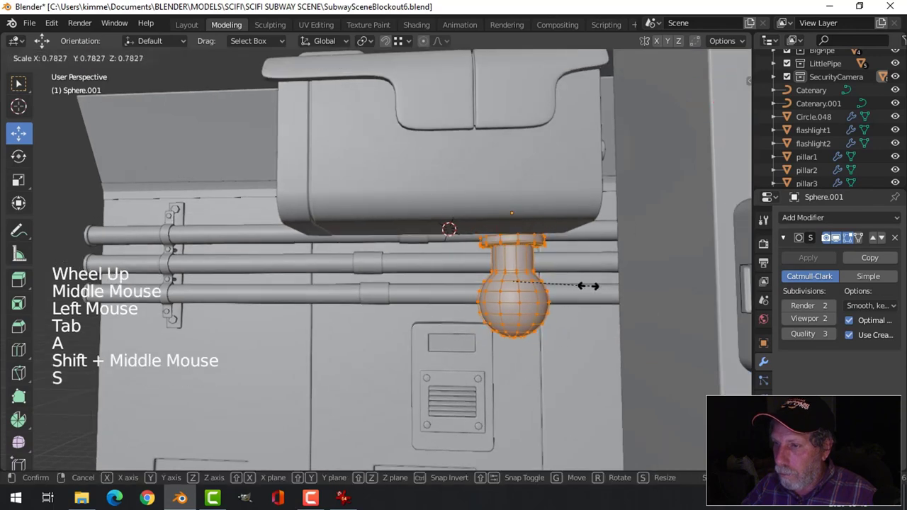
pyautogui.click(577, 286)
# Raise the mount's mesh along Z against the housing's underside and return to Object Mode
pyautogui.press('g')
pyautogui.press('z')
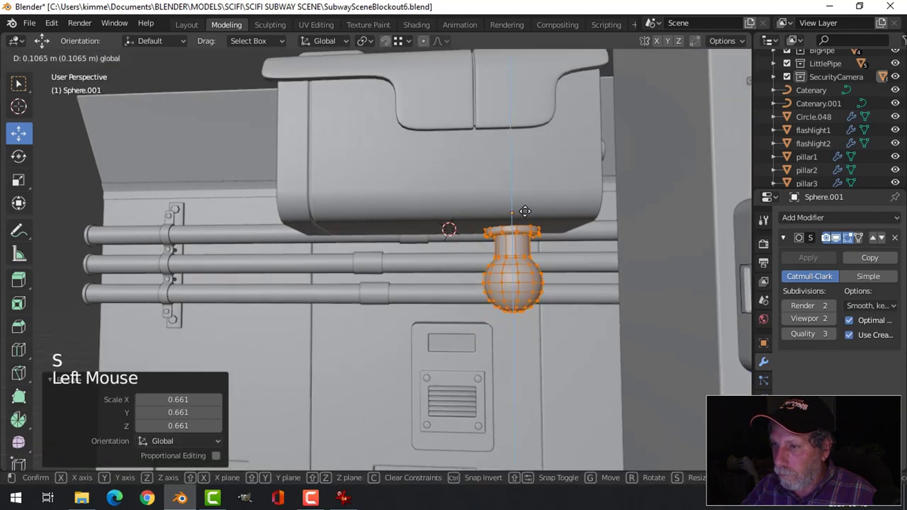
pyautogui.hotkey('alt', 'a')
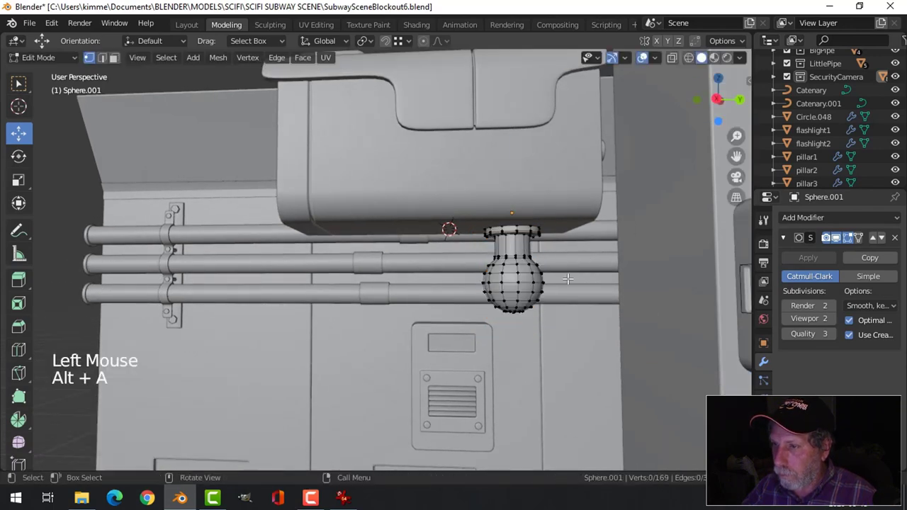
pyautogui.press('Tab')
pyautogui.hotkey('alt', 'a')
# Add four evenly spaced edge loops around the mount's neck without sliding them
pyautogui.scroll(-3, 565, 290)
pyautogui.moveTo(479, 296); pyautogui.dragTo(444, 279, button='middle')
pyautogui.scroll(3, 479, 308)
pyautogui.scroll(2, 492, 311)
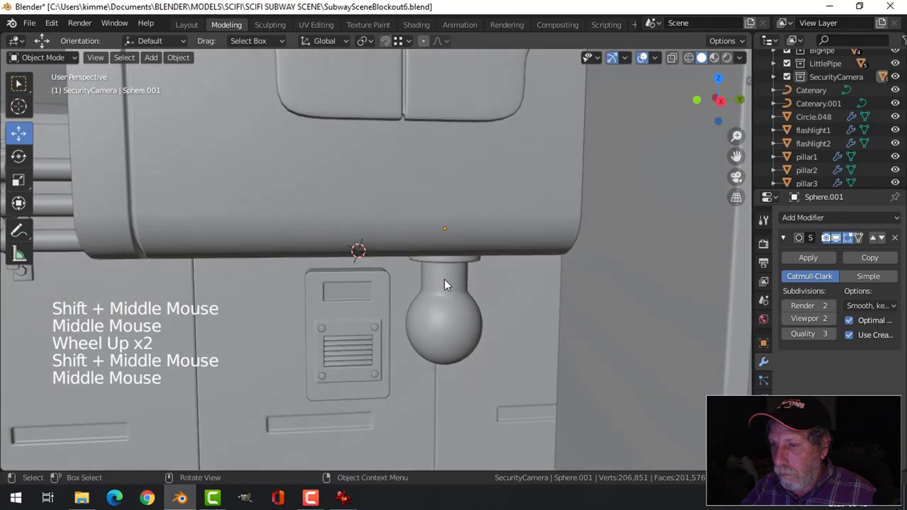
pyautogui.click(444, 279)
pyautogui.press('Tab')
pyautogui.scroll(3, 506, 300)
pyautogui.keyDown('shift'); pyautogui.moveTo(506, 300); pyautogui.dragTo(422, 303, button='middle'); pyautogui.keyUp('shift')
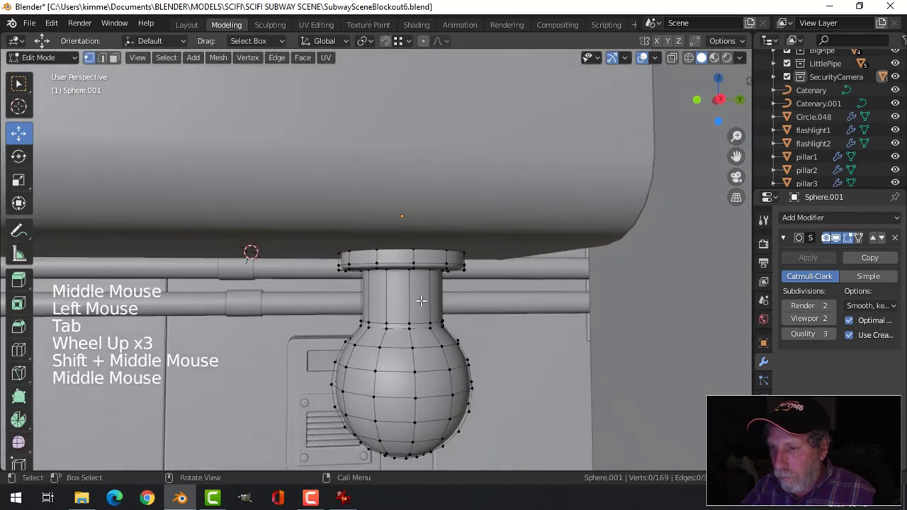
pyautogui.hotkey('ctrl', 'r')
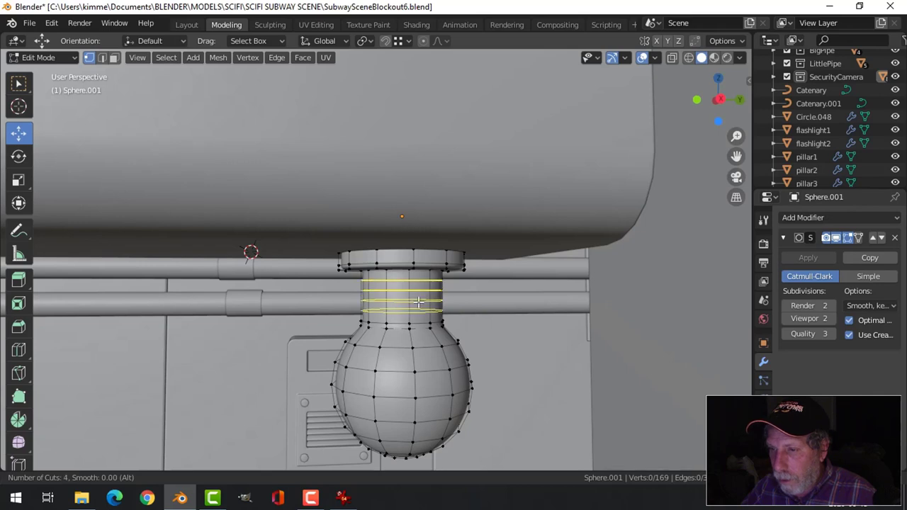
pyautogui.click(418, 301)
pyautogui.rightClick(416, 302)
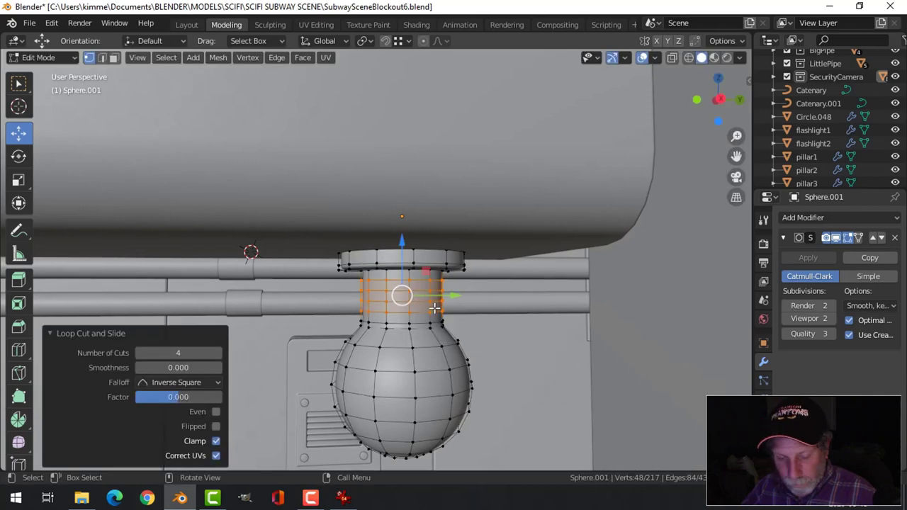
# Select the four neck edge loops and spread them apart along Z to about 1.25 scale
pyautogui.press('2')
pyautogui.hotkey('alt', 'a')
pyautogui.keyDown('alt'); pyautogui.keyDown('shift'); pyautogui.click(410, 278); pyautogui.keyUp('shift'); pyautogui.keyUp('alt')
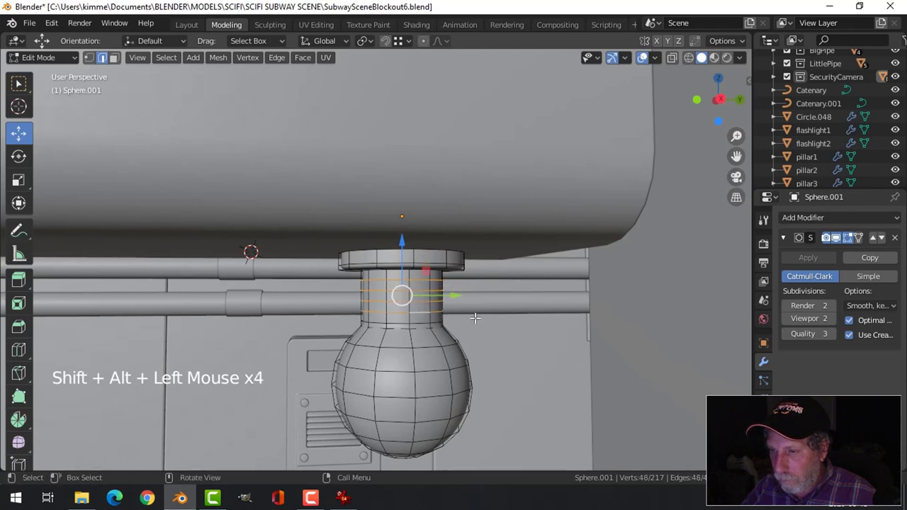
pyautogui.press('s')
pyautogui.press('z')
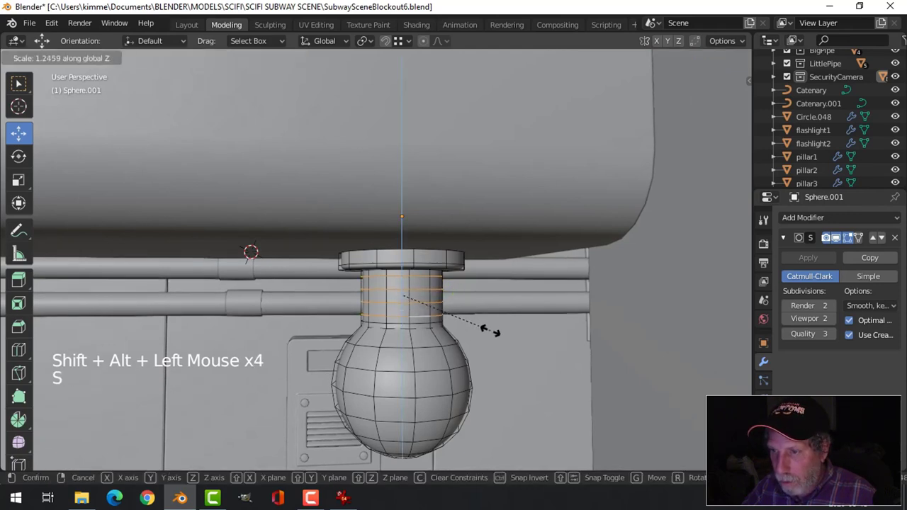
pyautogui.click(489, 330)
# Bevel the four neck loops about 0.009 m wide, then extrude and fatten the bands about 0.009 m into raised rings
pyautogui.press('shift')
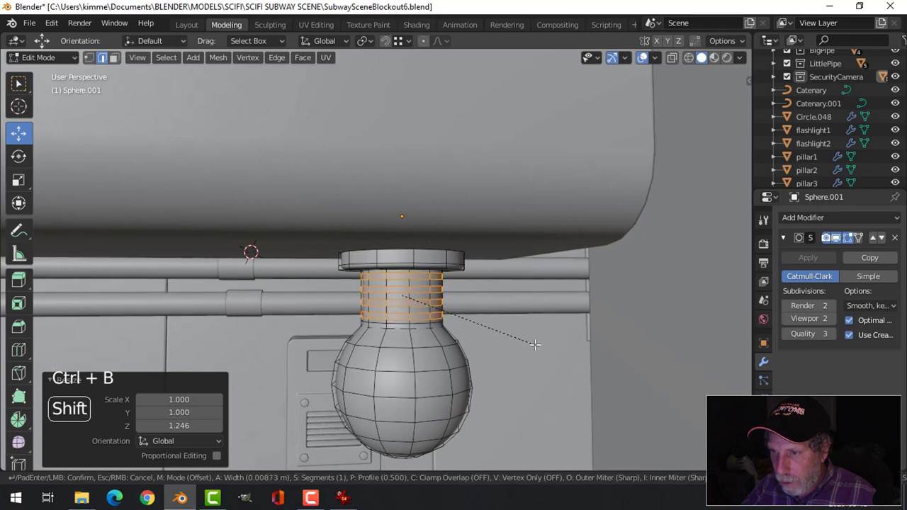
pyautogui.click(535, 344)
pyautogui.press('e')
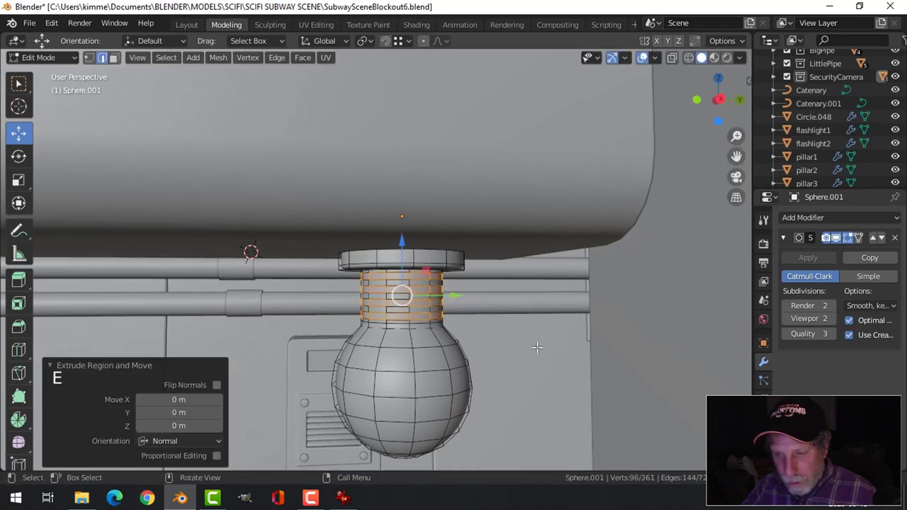
pyautogui.hotkey('alt', 's')
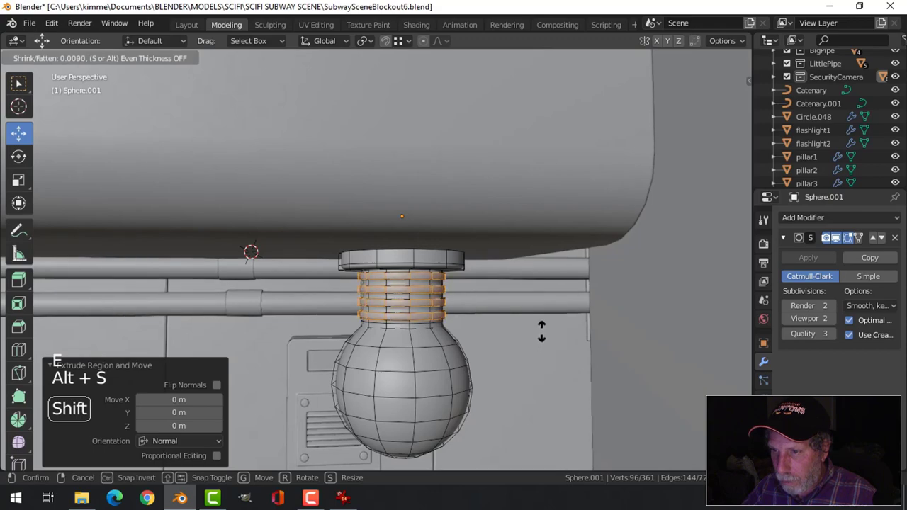
pyautogui.click(542, 332)
pyautogui.hotkey('alt', 'a')
pyautogui.press('Tab')
pyautogui.scroll(-2, 536, 332)
pyautogui.hotkey('alt', 'a')
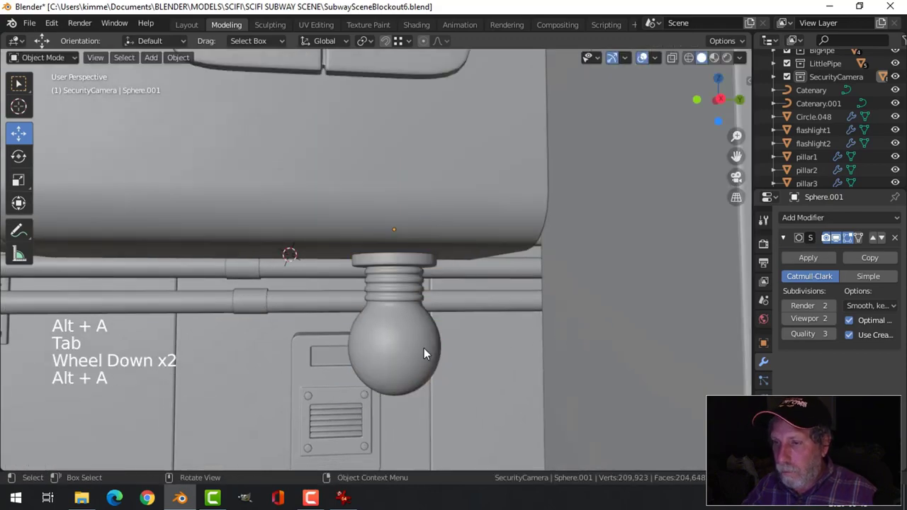
# Select the ball mount beneath the camera housing and open its mesh for edge editing
pyautogui.scroll(-5, 424, 348)
pyautogui.moveTo(424, 340); pyautogui.dragTo(421, 310, button='middle')
pyautogui.scroll(3, 408, 310)
pyautogui.click(412, 329)
pyautogui.scroll(-1, 413, 336)
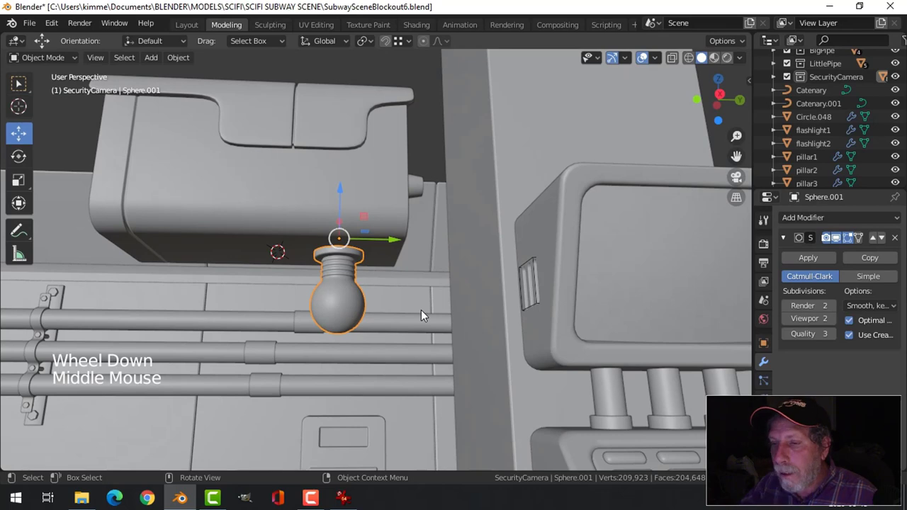
pyautogui.moveTo(331, 306); pyautogui.dragTo(359, 303, button='middle')
pyautogui.scroll(2, 353, 318)
pyautogui.press('Tab')
pyautogui.press('2')
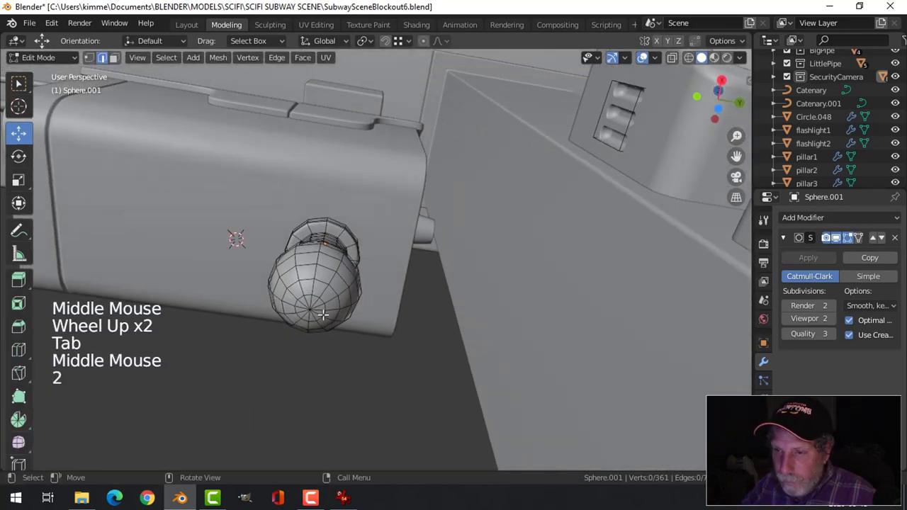
# Select the mount's ball by growing the selection from its bottom pole vertex to just below the neck
pyautogui.click(310, 308)
pyautogui.press('1')
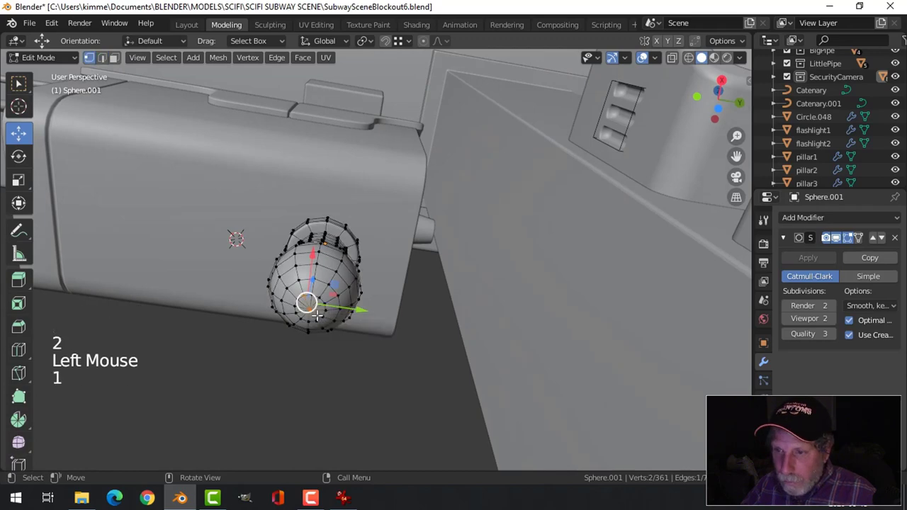
pyautogui.hotkey('alt', 'a')
pyautogui.click(307, 308)
pyautogui.press('ctrl+KP_Add')
pyautogui.press('ctrl+KP_Add')
pyautogui.press('ctrl+KP_Add')
pyautogui.press('ctrl+KP_Add')
pyautogui.press('ctrl+KP_Add')
pyautogui.press('ctrl+KP_Add')
pyautogui.press('ctrl+KP_Add')
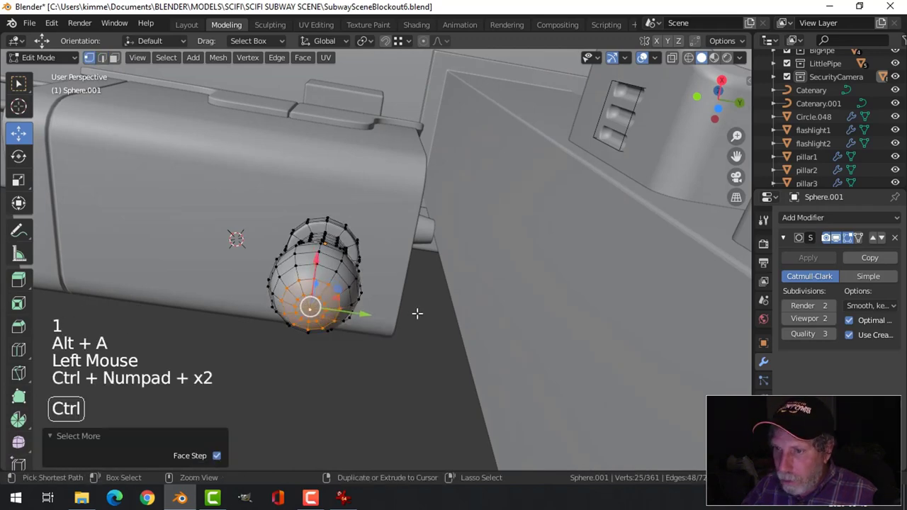
pyautogui.scroll(-2, 417, 314)
pyautogui.moveTo(416, 313); pyautogui.dragTo(379, 397, button='middle')
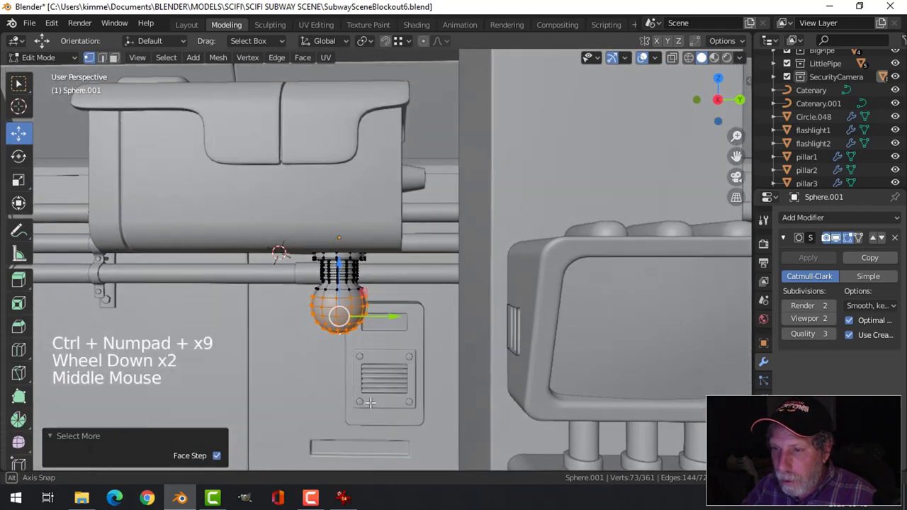
pyautogui.scroll(2, 379, 397)
pyautogui.press('ctrl+KP_Add')
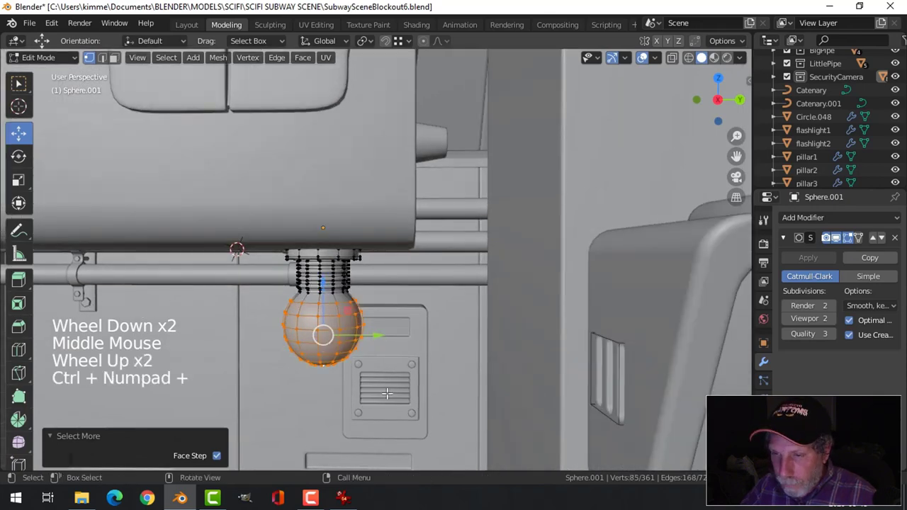
# Duplicate the selected ball geometry, move the copy about 0.52 m along Y and rotate it 90° around X
pyautogui.hotkey('shift', 'd')
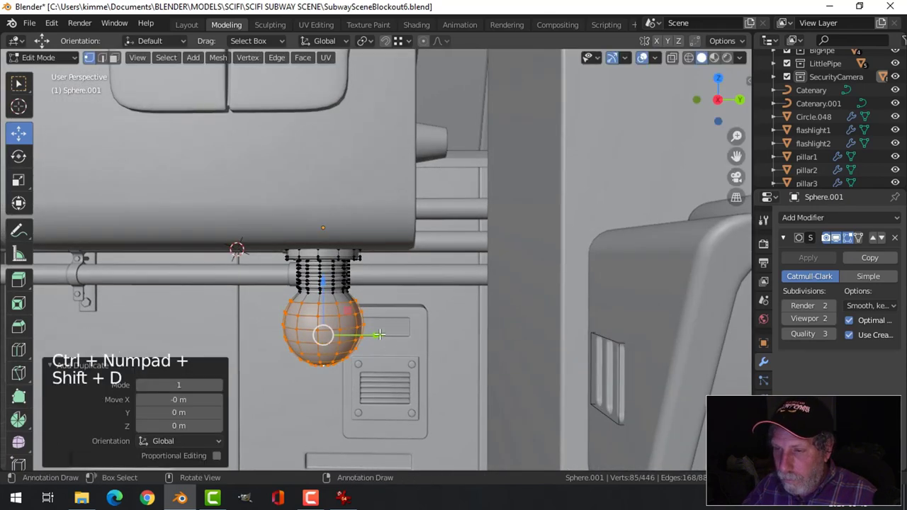
pyautogui.moveTo(380, 334); pyautogui.dragTo(492, 334)
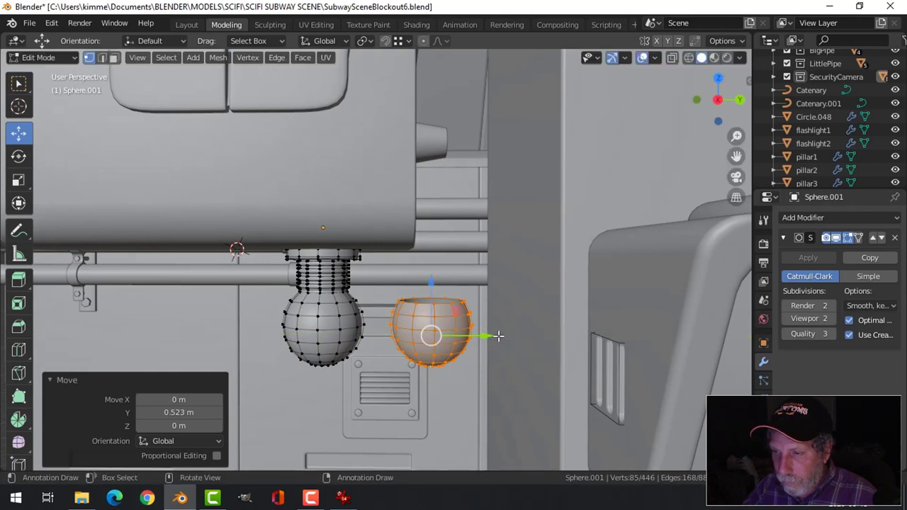
pyautogui.write('rx90')
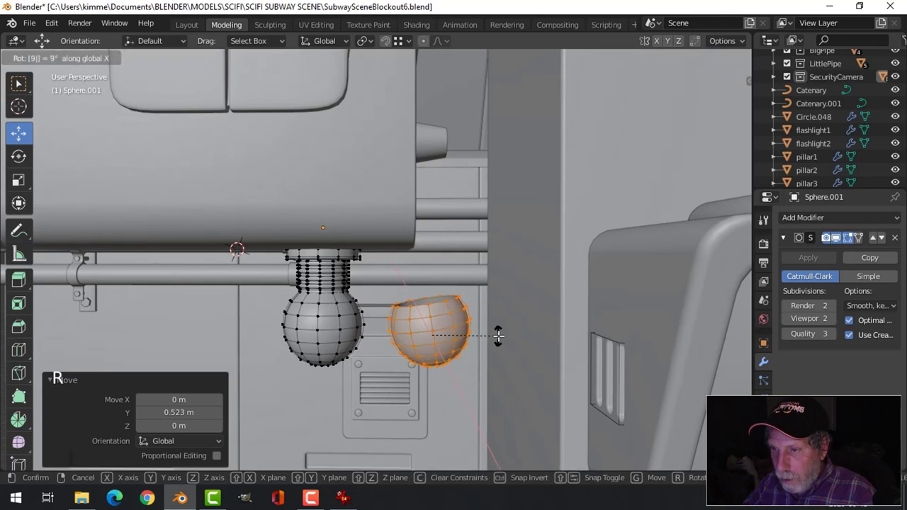
pyautogui.press('Return')
# Select the duplicate's closed cap by growing from its pole vertex three times and delete the cap's edges
pyautogui.moveTo(489, 348); pyautogui.dragTo(536, 370, button='middle')
pyautogui.hotkey('alt', 'a')
pyautogui.scroll(1, 475, 364)
pyautogui.scroll(1, 473, 363)
pyautogui.click(493, 383)
pyautogui.press('ctrl+KP_Add')
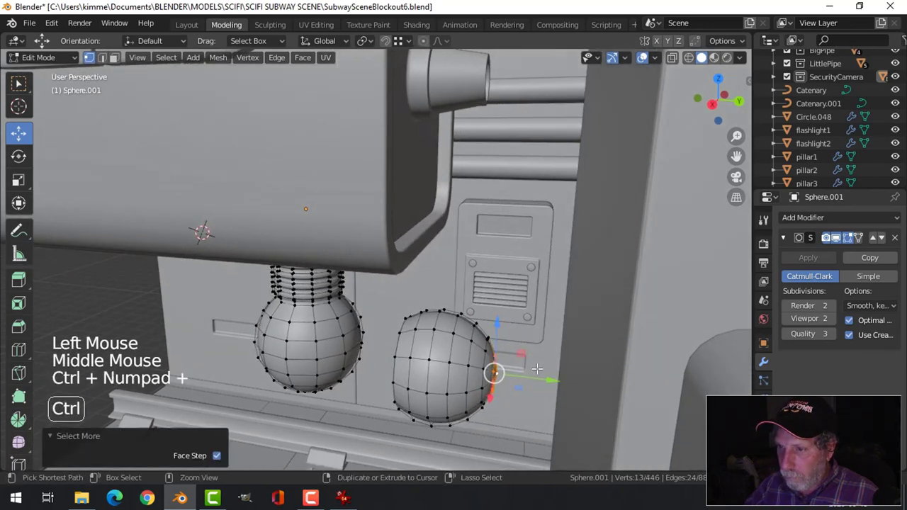
pyautogui.press('x')
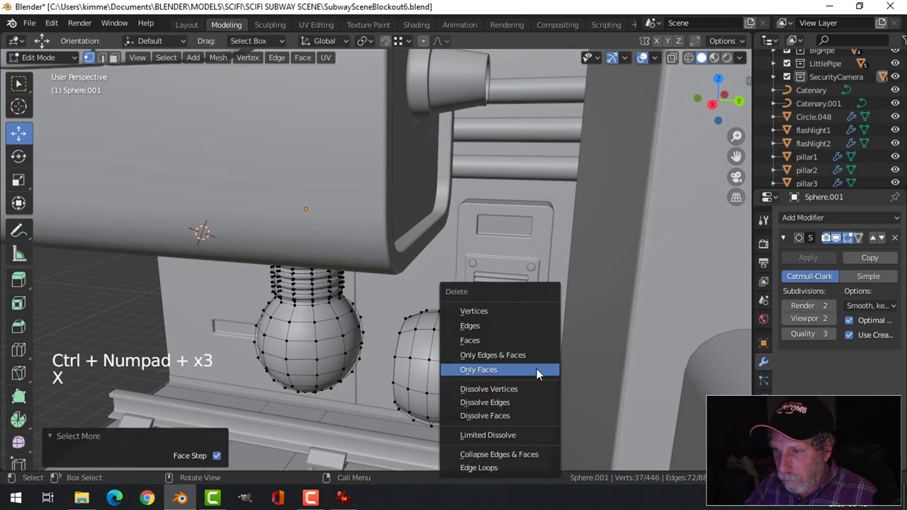
pyautogui.click(512, 324)
# Extrude the newly opened edge loop about 0.2 m along Y, away from the ball, to form a short tube
pyautogui.keyDown('alt'); pyautogui.keyDown('shift'); pyautogui.click(452, 365); pyautogui.keyUp('shift'); pyautogui.keyUp('alt')
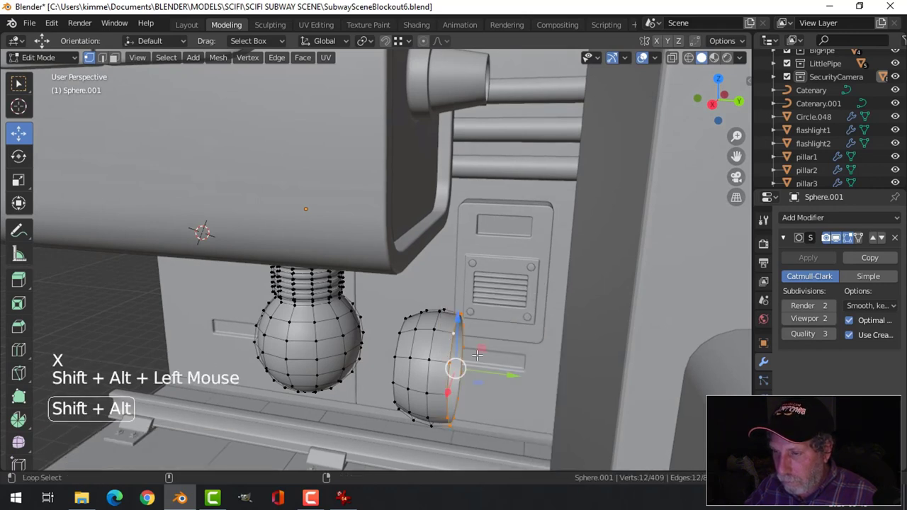
pyautogui.press('e')
pyautogui.click(579, 379)
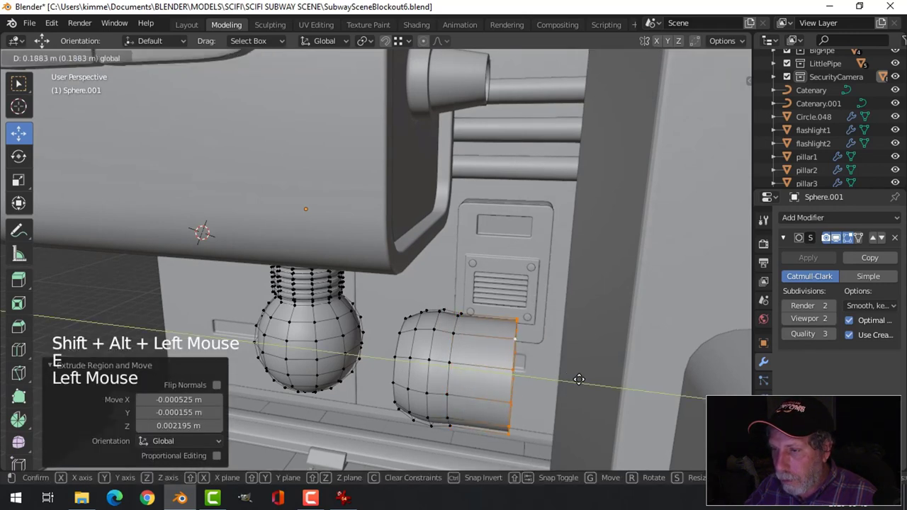
pyautogui.click(590, 379)
pyautogui.moveTo(530, 397); pyautogui.dragTo(549, 393, button='middle')
pyautogui.hotkey('alt', 'a')
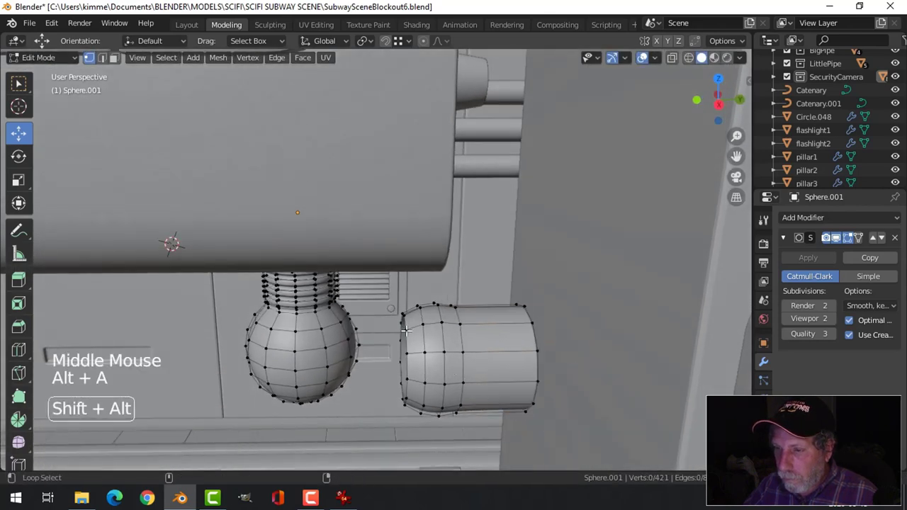
pyautogui.keyDown('alt'); pyautogui.keyDown('shift'); pyautogui.click(407, 330); pyautogui.keyUp('shift'); pyautogui.keyUp('alt')
pyautogui.hotkey('alt', 'a')
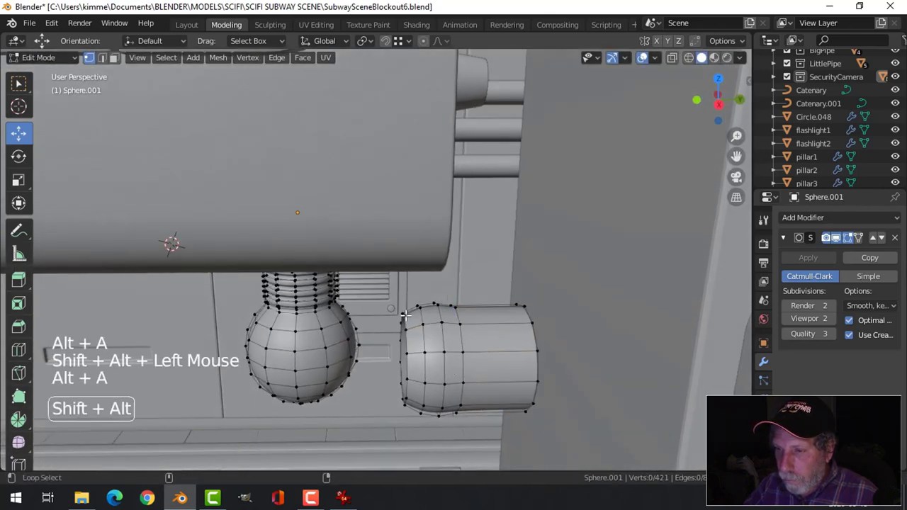
pyautogui.keyDown('alt'); pyautogui.keyDown('shift'); pyautogui.click(406, 315); pyautogui.keyUp('shift'); pyautogui.keyUp('alt')
pyautogui.moveTo(405, 315); pyautogui.dragTo(425, 340, button='middle')
pyautogui.hotkey('alt', 'a')
pyautogui.scroll(2, 426, 348)
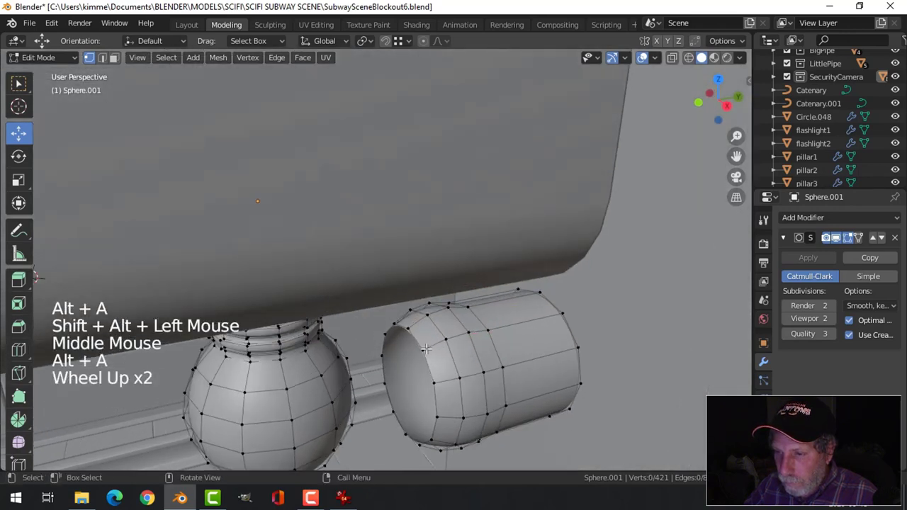
pyautogui.keyDown('alt'); pyautogui.keyDown('shift'); pyautogui.click(425, 349); pyautogui.keyUp('shift'); pyautogui.keyUp('alt')
pyautogui.hotkey('alt', 'a')
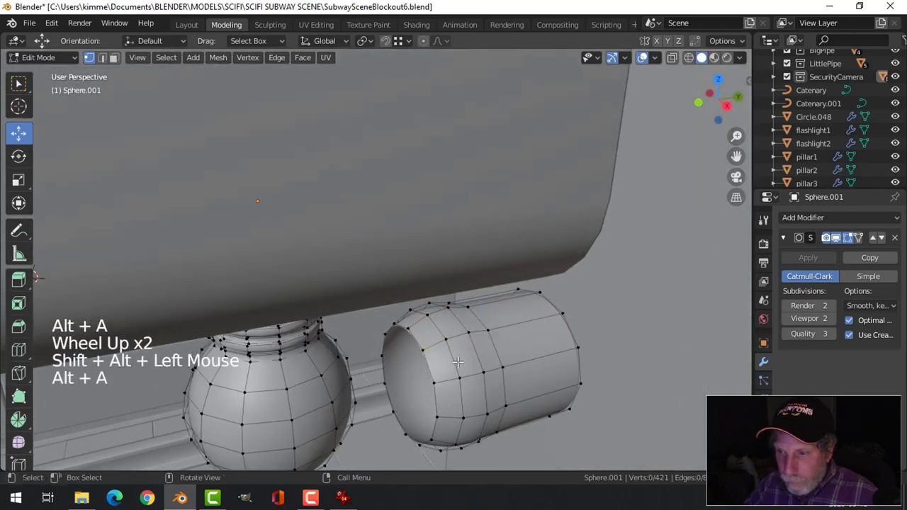
# Select the three edge loops on the tube's rounded end facing the ball and delete them
pyautogui.press('2')
pyautogui.keyDown('alt'); pyautogui.keyDown('shift'); pyautogui.click(434, 339); pyautogui.keyUp('shift'); pyautogui.keyUp('alt')
pyautogui.keyDown('alt'); pyautogui.keyDown('shift'); pyautogui.click(443, 329); pyautogui.keyUp('shift'); pyautogui.keyUp('alt')
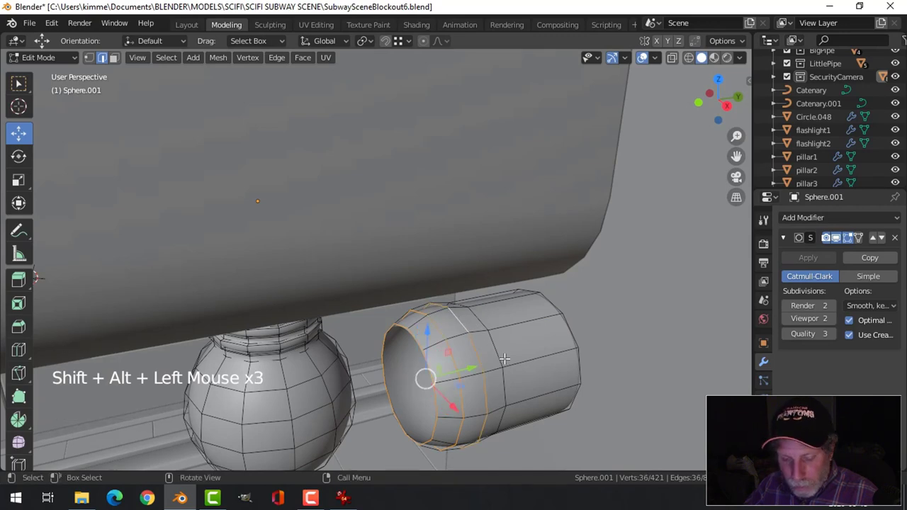
pyautogui.press('x')
pyautogui.click(448, 310)
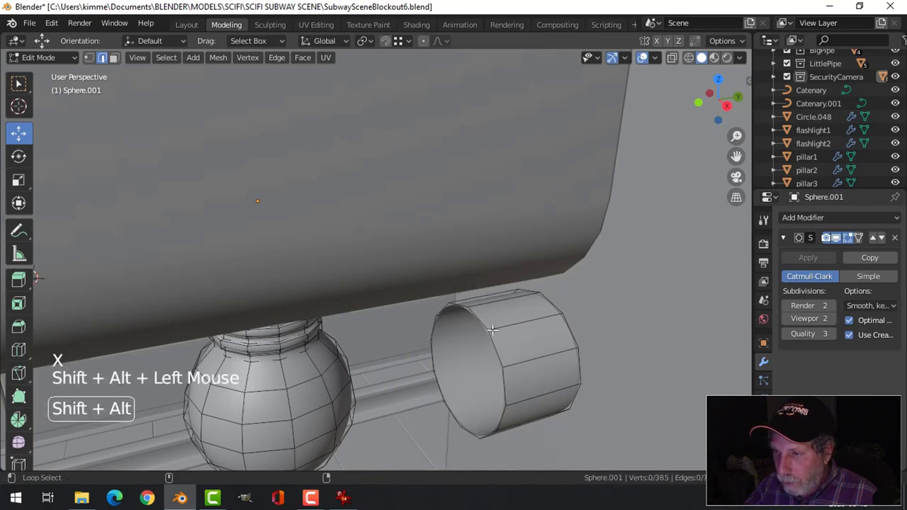
# Lengthen the tube by moving its open edge loop along Y toward the ball
pyautogui.keyDown('alt'); pyautogui.keyDown('shift'); pyautogui.click(493, 330); pyautogui.keyUp('shift'); pyautogui.keyUp('alt')
pyautogui.moveTo(493, 329); pyautogui.dragTo(528, 367, button='middle')
pyautogui.moveTo(529, 381); pyautogui.dragTo(428, 382)
pyautogui.hotkey('alt', 'a')
pyautogui.keyDown('alt'); pyautogui.keyDown('shift'); pyautogui.middleClick(596, 361); pyautogui.keyUp('shift'); pyautogui.keyUp('alt')
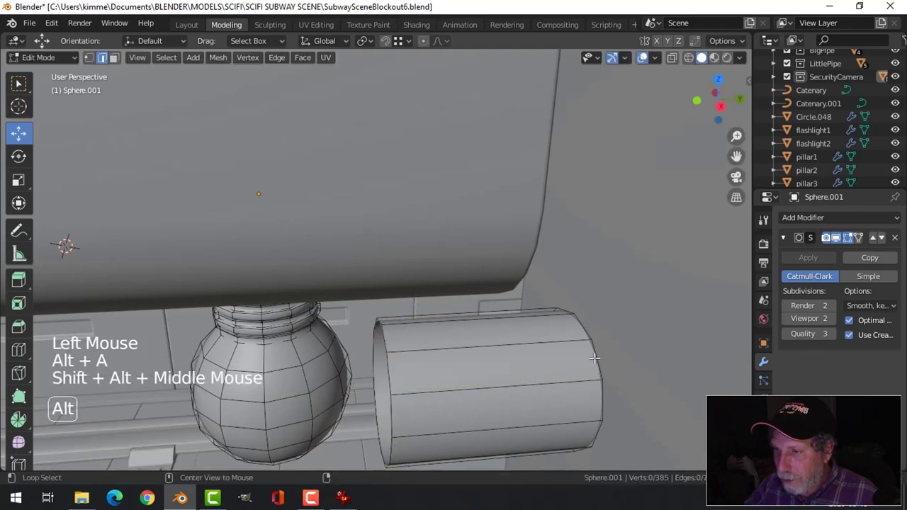
# Extrude the tube's far edge loop outward at about 2.5 scale into a flange, then extrude its rim about 0.03 m along Y
pyautogui.keyDown('alt'); pyautogui.keyDown('shift'); pyautogui.click(594, 359); pyautogui.keyUp('shift'); pyautogui.keyUp('alt')
pyautogui.keyDown('shift'); pyautogui.moveTo(594, 359); pyautogui.dragTo(486, 348, button='middle'); pyautogui.keyUp('shift')
pyautogui.press('e')
pyautogui.press('s')
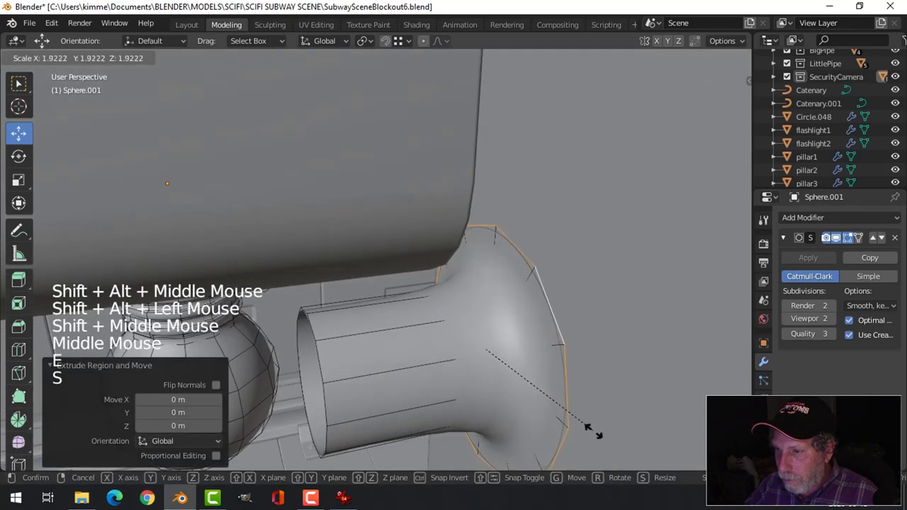
pyautogui.click(618, 458)
pyautogui.moveTo(618, 457); pyautogui.dragTo(573, 401, button='middle')
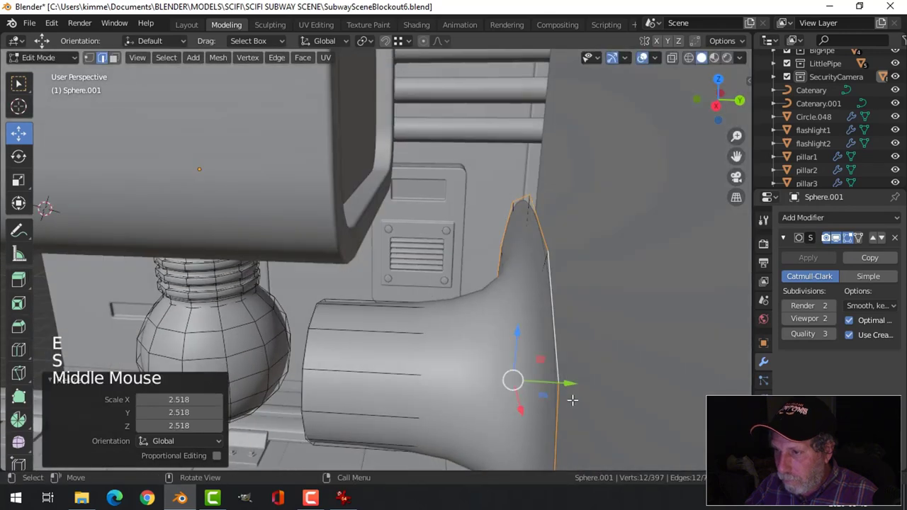
pyautogui.press('e')
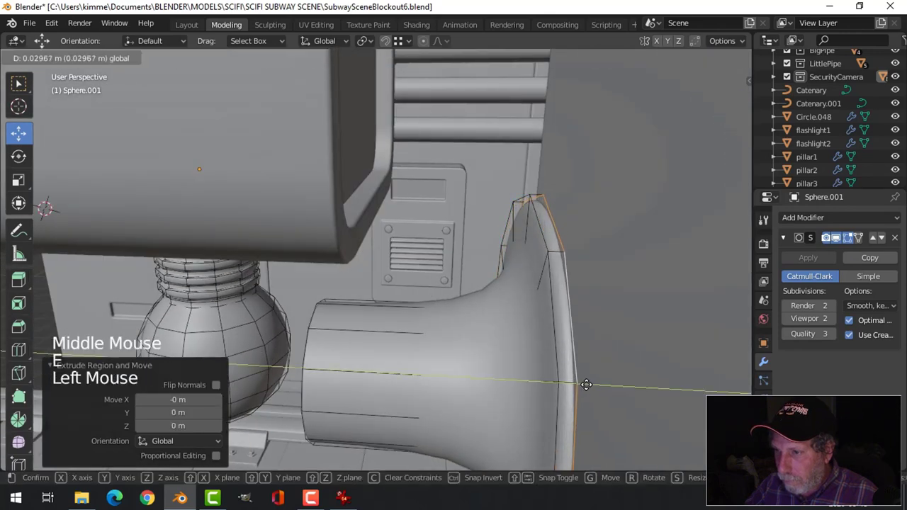
pyautogui.click(586, 385)
# Add a supporting edge loop on each side of the corner where the tube meets the flange, slid close to it
pyautogui.hotkey('ctrl', 'r')
pyautogui.click(462, 305)
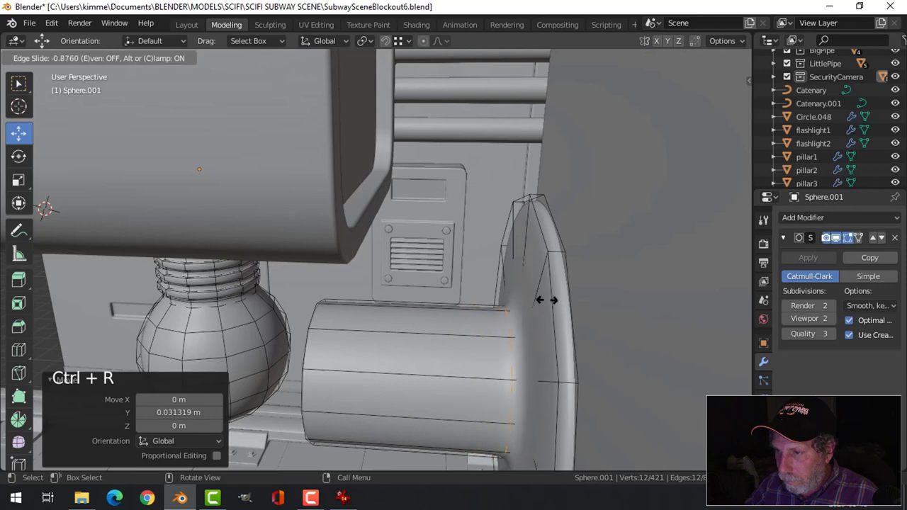
pyautogui.click(544, 299)
pyautogui.hotkey('ctrl', 'r')
pyautogui.click(536, 305)
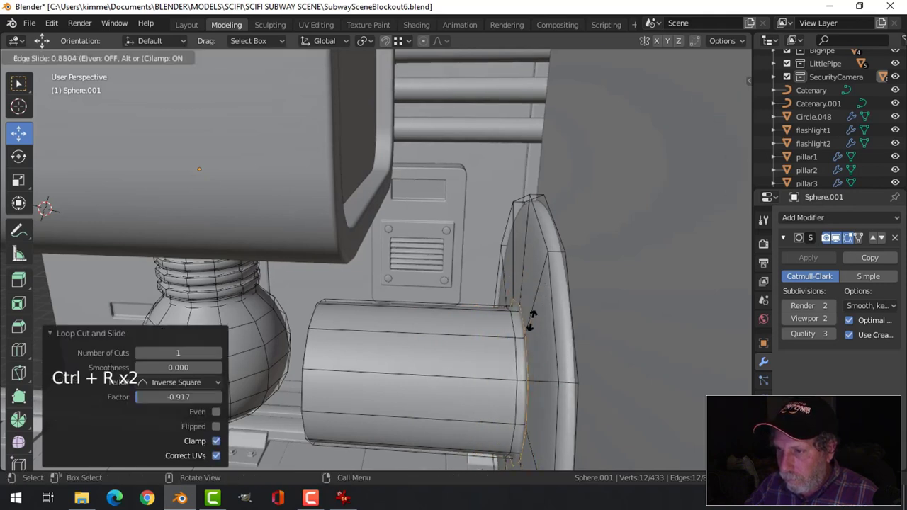
pyautogui.click(532, 320)
# Add supporting edge loops near the flange's outer edge and around its rim, then return to Object Mode
pyautogui.hotkey('ctrl', 'r')
pyautogui.click(538, 264)
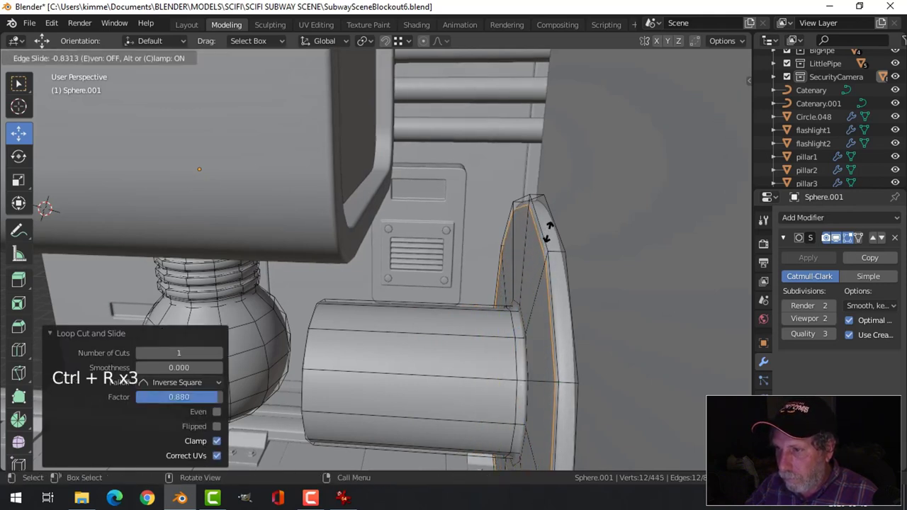
pyautogui.click(550, 250)
pyautogui.hotkey('ctrl', 'r')
pyautogui.click(550, 249)
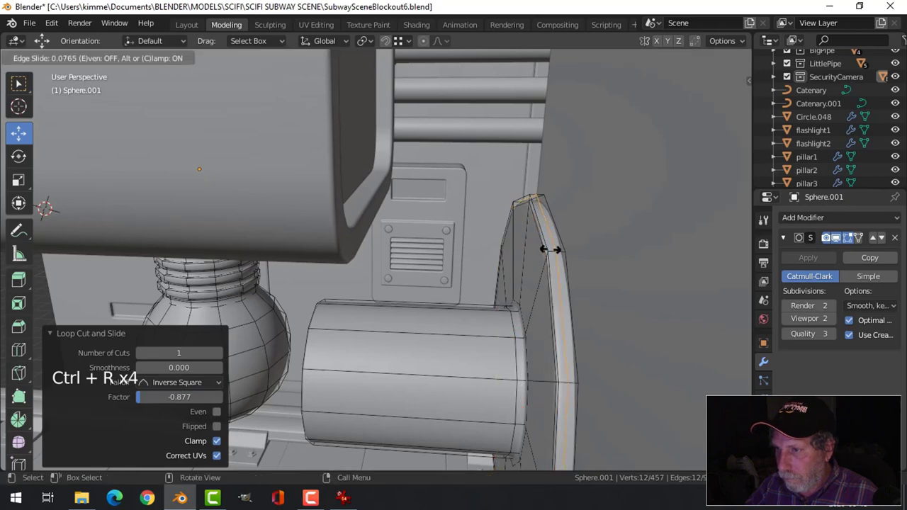
pyautogui.click(551, 249)
pyautogui.press('Tab')
pyautogui.scroll(-3, 538, 328)
pyautogui.hotkey('alt', 'a')
pyautogui.moveTo(537, 329); pyautogui.dragTo(417, 379, button='middle')
# Extrude the tube's open end inward at about 0.92 scale, then extrude that inner loop about 0.52 m along Y into the tube
pyautogui.click(420, 355)
pyautogui.press('Tab')
pyautogui.hotkey('alt', 'a')
pyautogui.keyDown('alt'); pyautogui.keyDown('shift'); pyautogui.click(347, 361); pyautogui.keyUp('shift'); pyautogui.keyUp('alt')
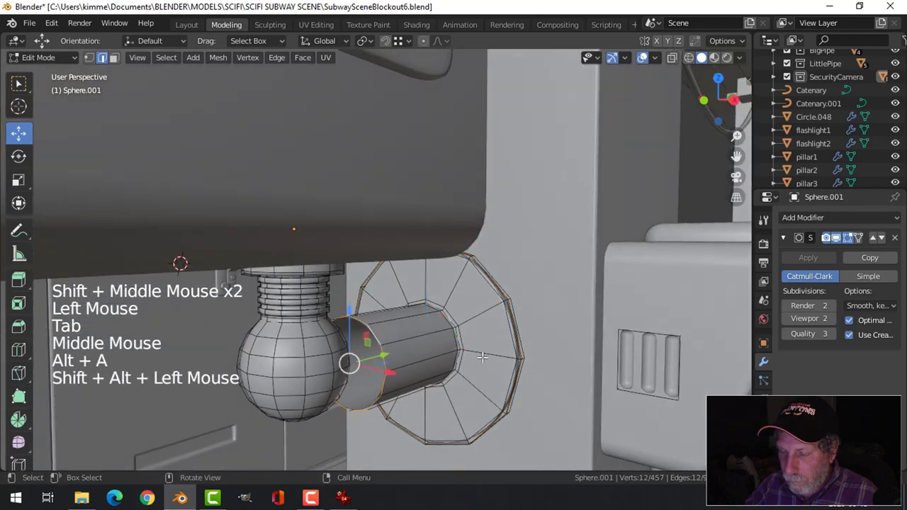
pyautogui.press('e')
pyautogui.press('s')
pyautogui.moveTo(468, 357); pyautogui.dragTo(345, 359, button='middle')
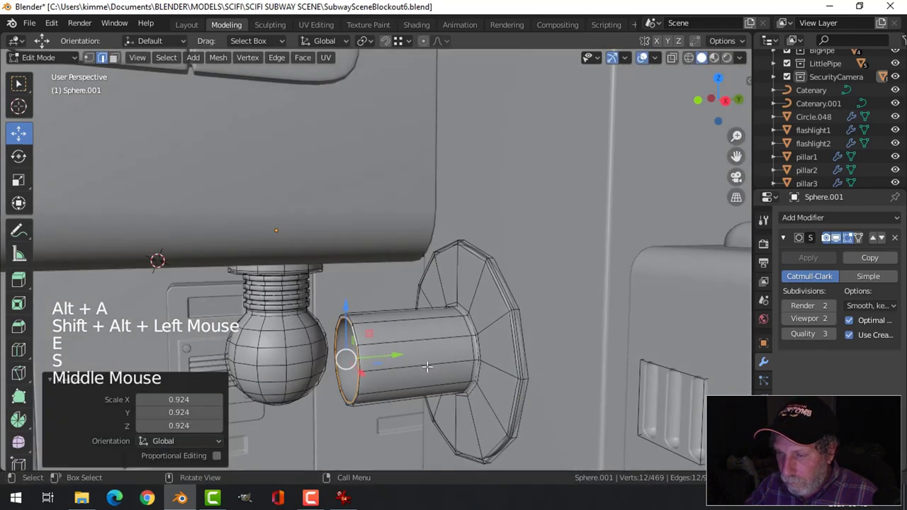
pyautogui.press('e')
pyautogui.click(492, 348)
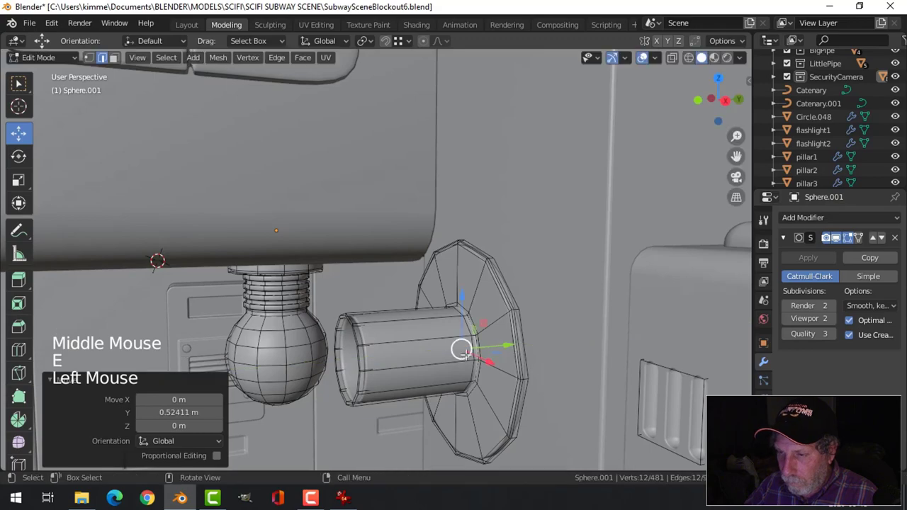
# Add supporting edge loops just inside and just outside the tube's open lip, slid close to it, and return to Object Mode
pyautogui.moveTo(460, 351); pyautogui.dragTo(404, 348, button='middle')
pyautogui.scroll(2, 428, 374)
pyautogui.hotkey('alt', 'a')
pyautogui.scroll(2, 399, 381)
pyautogui.keyDown('shift'); pyautogui.moveTo(399, 381); pyautogui.dragTo(428, 309, button='middle'); pyautogui.keyUp('shift')
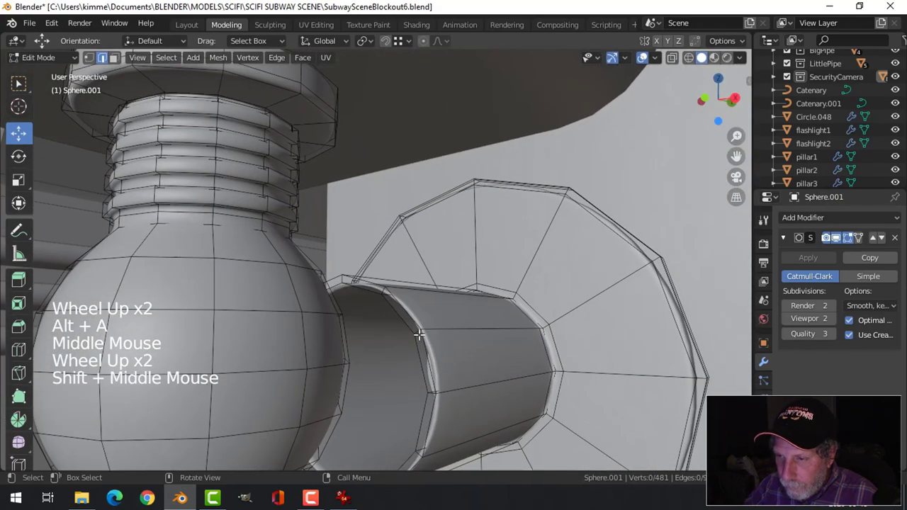
pyautogui.hotkey('ctrl', 'r')
pyautogui.click(419, 334)
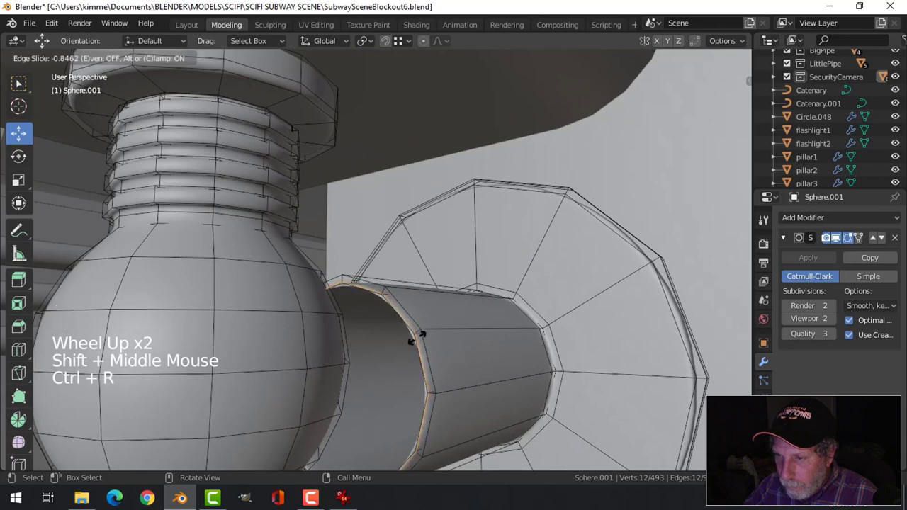
pyautogui.click(419, 334)
pyautogui.hotkey('ctrl', 'r')
pyautogui.click(418, 333)
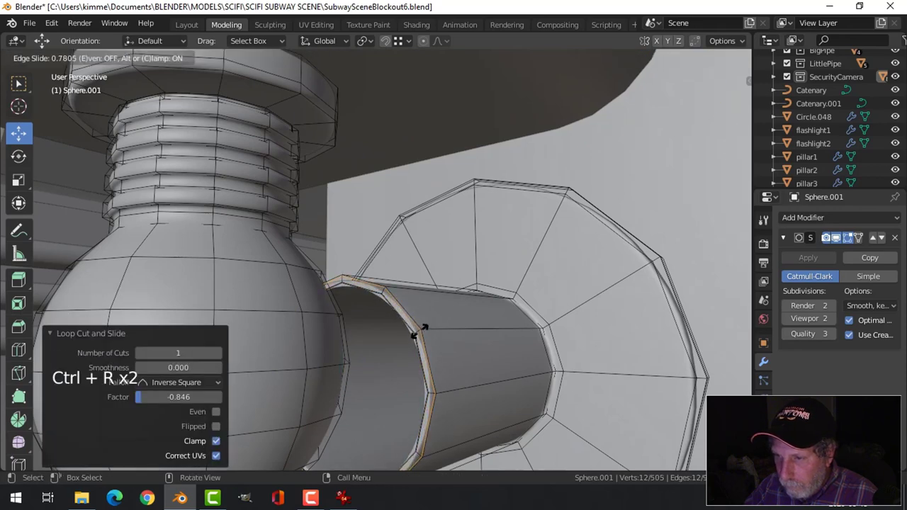
pyautogui.click(418, 331)
pyautogui.hotkey('alt', 'a')
pyautogui.press('Tab')
pyautogui.scroll(-3, 481, 337)
pyautogui.hotkey('alt', 'a')
pyautogui.moveTo(482, 337); pyautogui.dragTo(423, 343, button='middle')
pyautogui.scroll(-1, 424, 347)
pyautogui.scroll(2, 429, 347)
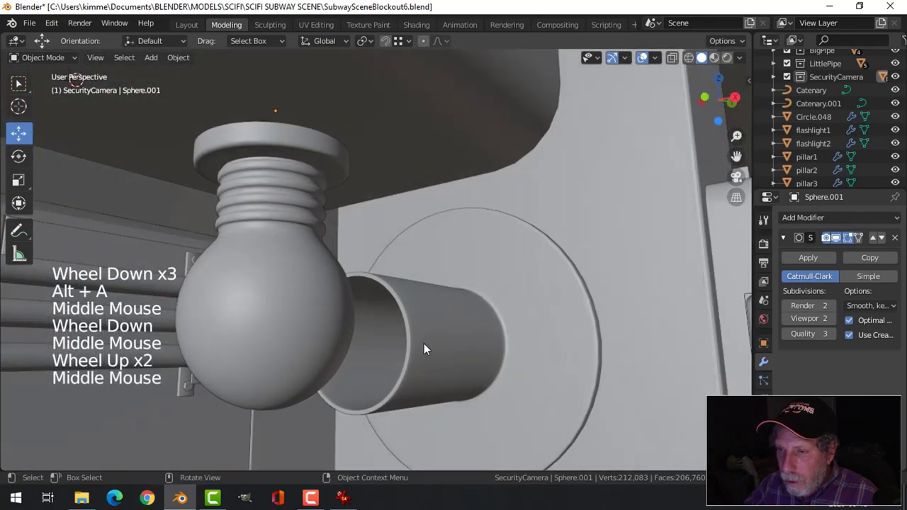
pyautogui.scroll(-8, 429, 338)
pyautogui.scroll(8, 421, 321)
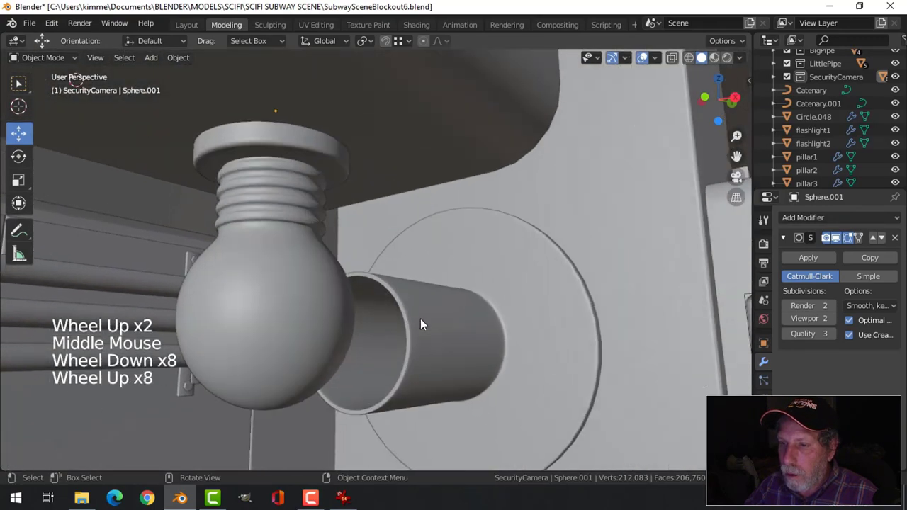
# Separate the linked tube and flange geometry from the ball mount into its own object, then return to Object Mode
pyautogui.click(422, 333)
pyautogui.moveTo(426, 348); pyautogui.dragTo(407, 359, button='middle')
pyautogui.press('Tab')
pyautogui.click(481, 327)
pyautogui.hotkey('ctrl', 'l')
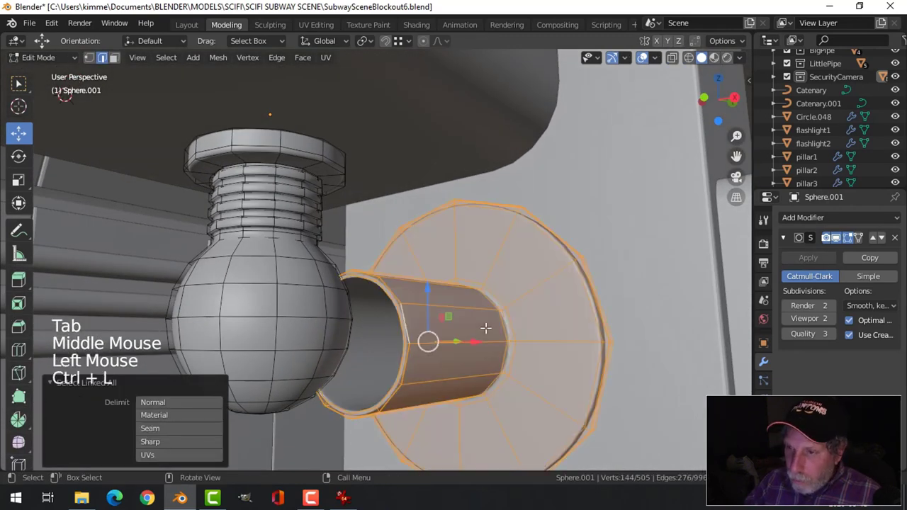
pyautogui.press('p')
pyautogui.click(486, 326)
pyautogui.press('Tab')
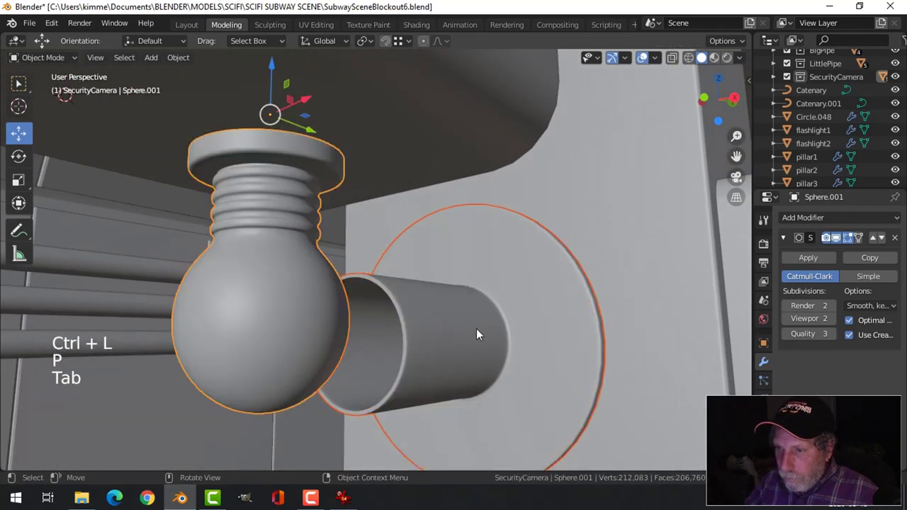
# Isolate the tube bracket and scale the face loop inside the tube to about 0.85, excluding the Y axis, to thicken the wall
pyautogui.click(473, 329)
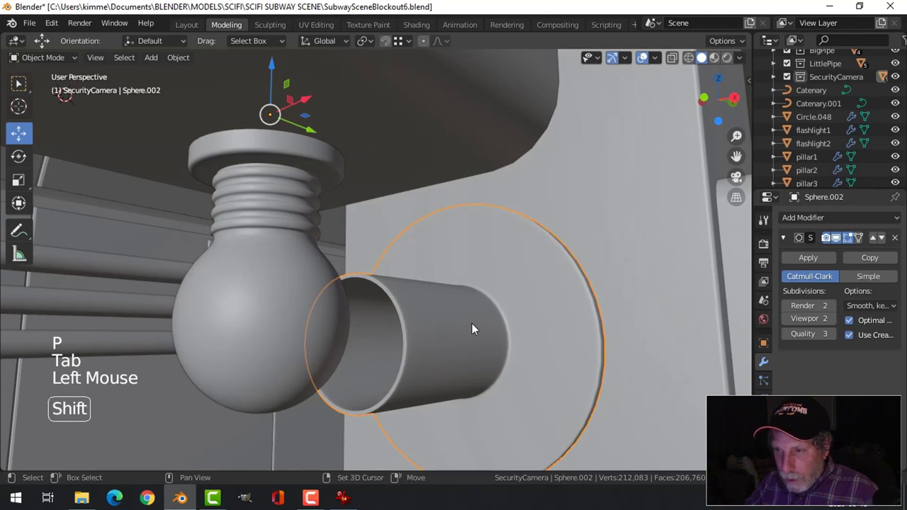
pyautogui.hotkey('shift', 'h')
pyautogui.press('Tab')
pyautogui.moveTo(423, 327); pyautogui.dragTo(445, 334, button='middle')
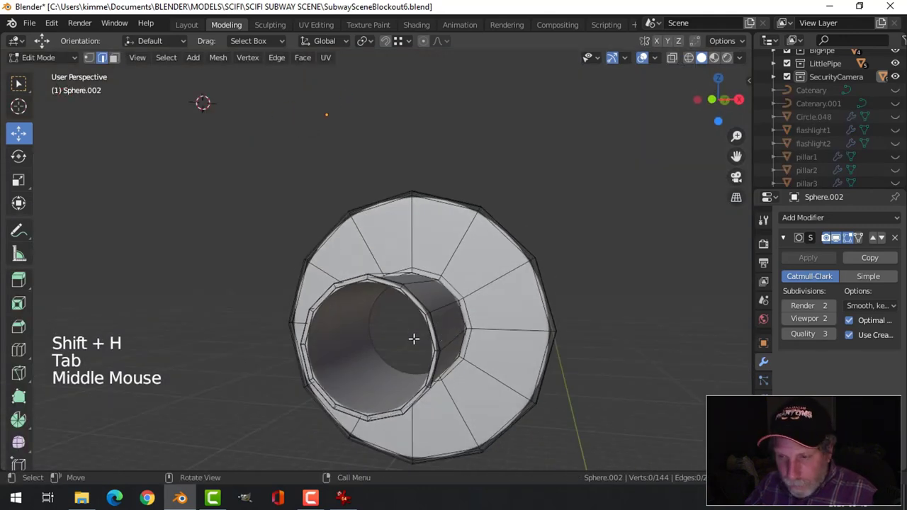
pyautogui.press('3')
pyautogui.keyDown('alt'); pyautogui.keyDown('shift'); pyautogui.click(428, 353); pyautogui.keyUp('shift'); pyautogui.keyUp('alt')
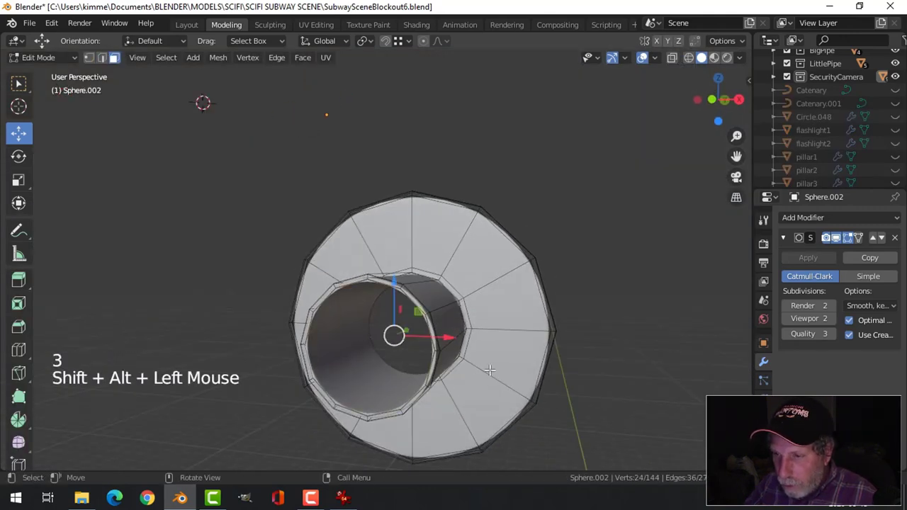
pyautogui.moveTo(532, 365); pyautogui.dragTo(500, 382, button='middle')
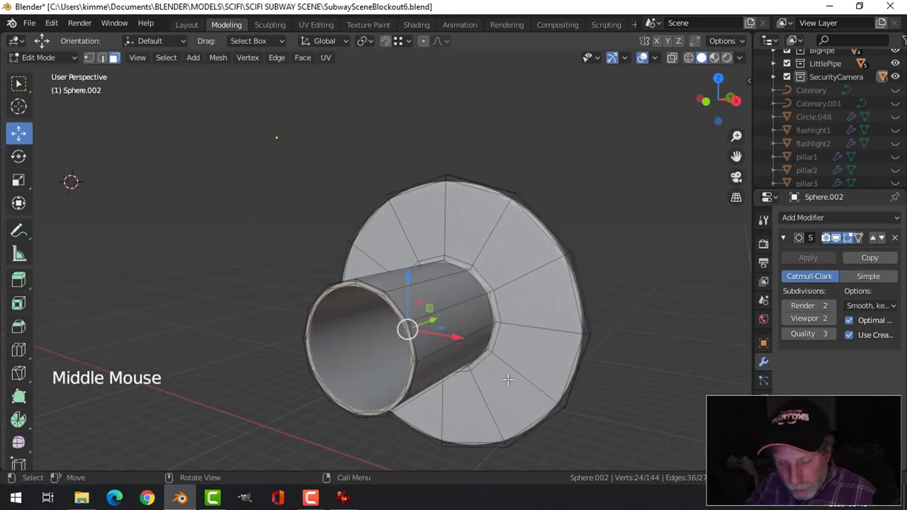
pyautogui.press('s')
pyautogui.hotkey('shift', 'y')
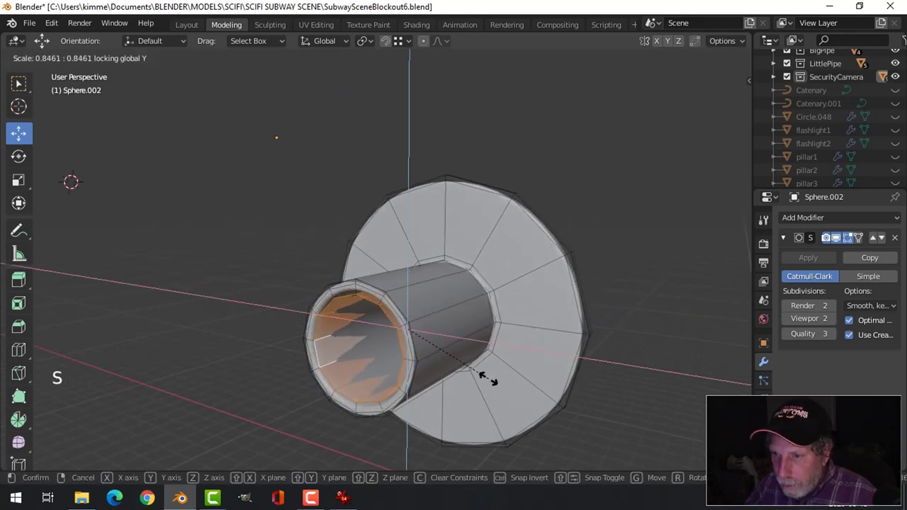
pyautogui.click(484, 378)
pyautogui.hotkey('alt', 'a')
# Scale the edge loop on the tube's open lip to about 0.92 and return to Object Mode
pyautogui.scroll(2, 384, 318)
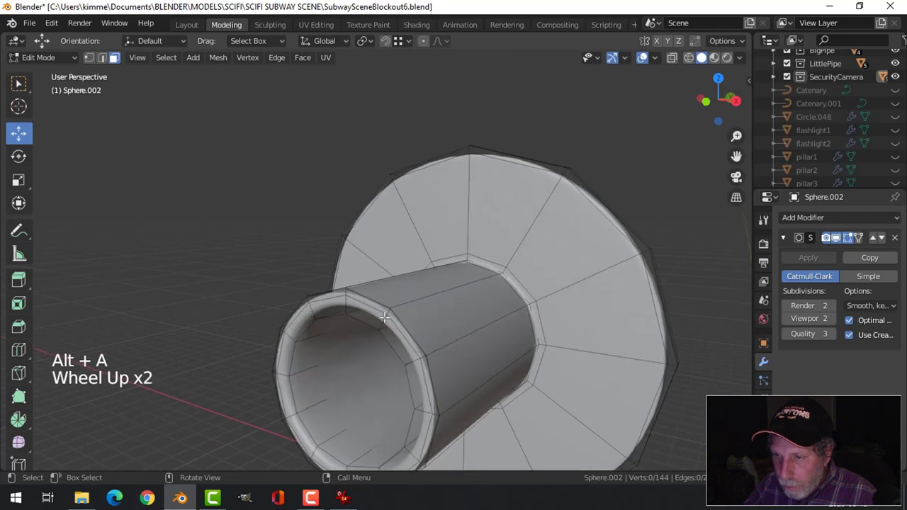
pyautogui.press('2')
pyautogui.keyDown('alt'); pyautogui.keyDown('shift'); pyautogui.click(400, 320); pyautogui.keyUp('shift'); pyautogui.keyUp('alt')
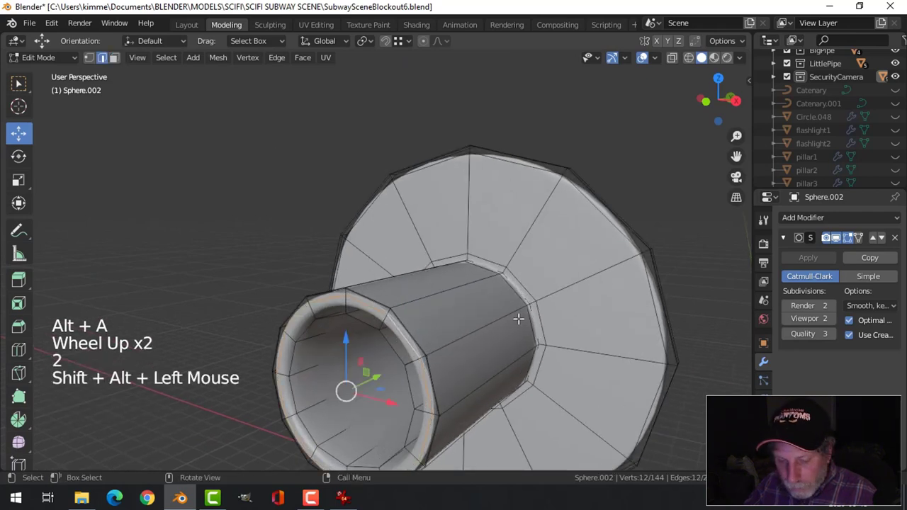
pyautogui.press('s')
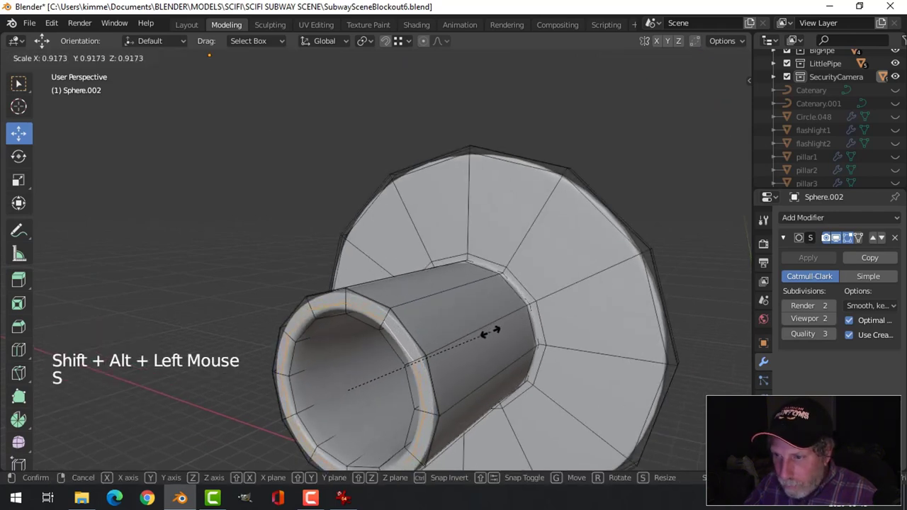
pyautogui.click(489, 337)
pyautogui.hotkey('alt', 'a')
pyautogui.press('Tab')
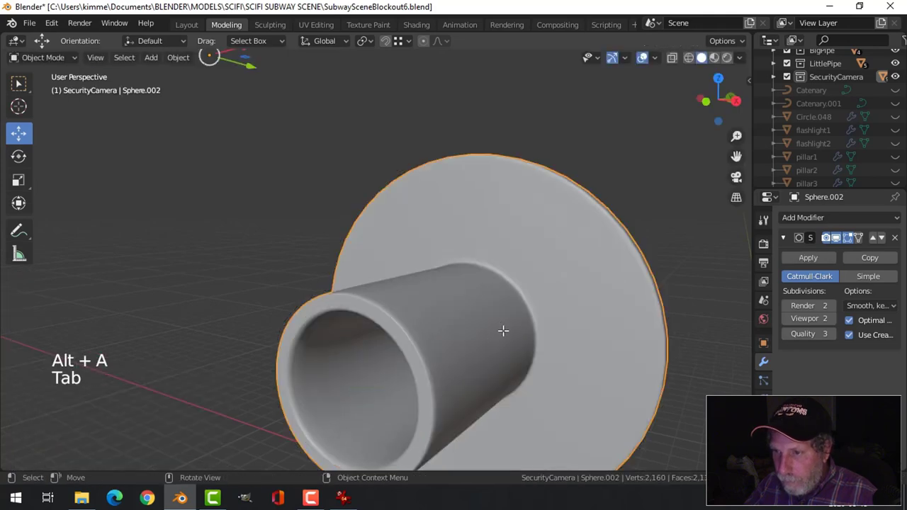
# Unhide the rest of the scene around the tube bracket and clear the selection
pyautogui.scroll(-3, 495, 330)
pyautogui.hotkey('alt', 'a')
pyautogui.scroll(-3, 495, 330)
pyautogui.moveTo(496, 317); pyautogui.dragTo(470, 334, button='middle')
pyautogui.hotkey('alt', 'h')
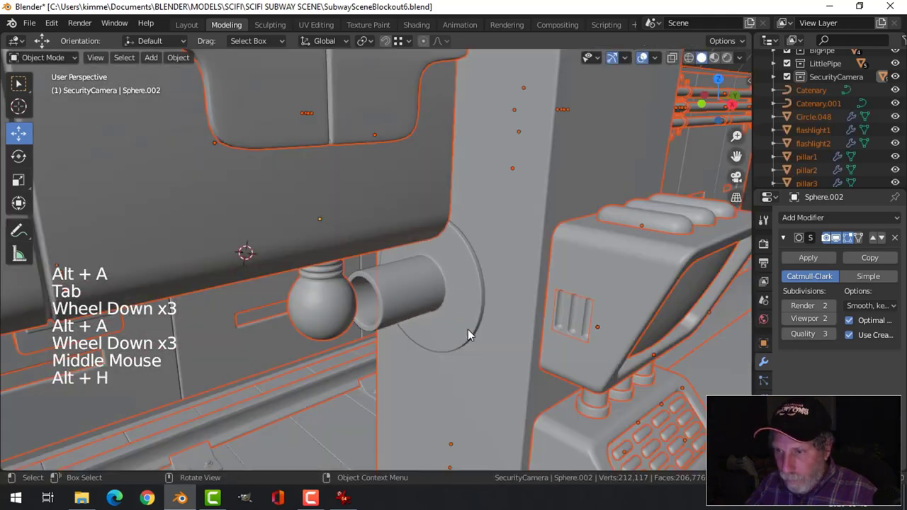
pyautogui.hotkey('alt', 'a')
pyautogui.scroll(3, 381, 328)
pyautogui.moveTo(380, 329); pyautogui.dragTo(447, 327, button='middle')
pyautogui.scroll(-3, 447, 327)
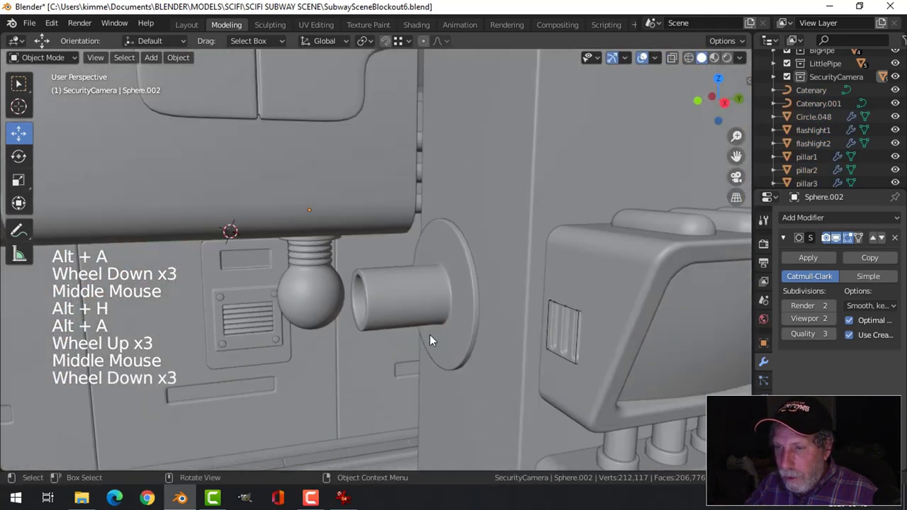
# Move the ball mount into the SecurityCamera collection and deselect it
pyautogui.click(340, 299)
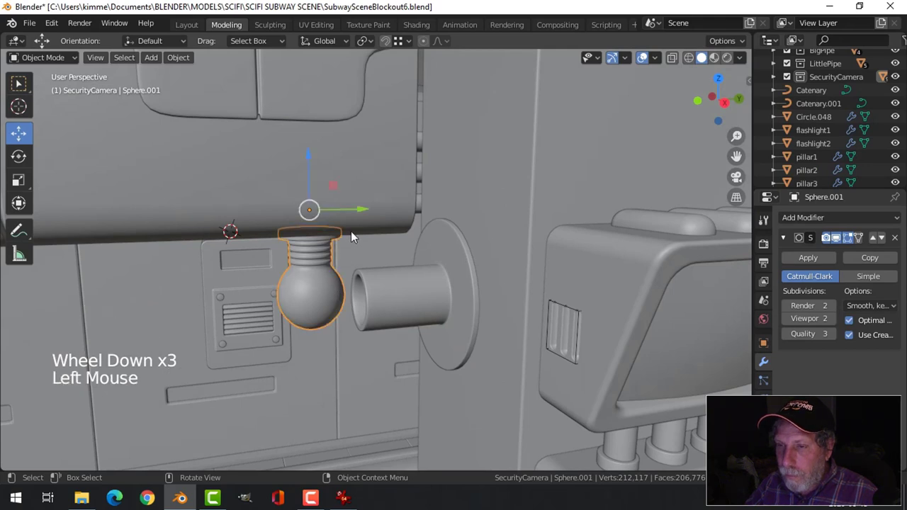
pyautogui.rightClick(328, 303)
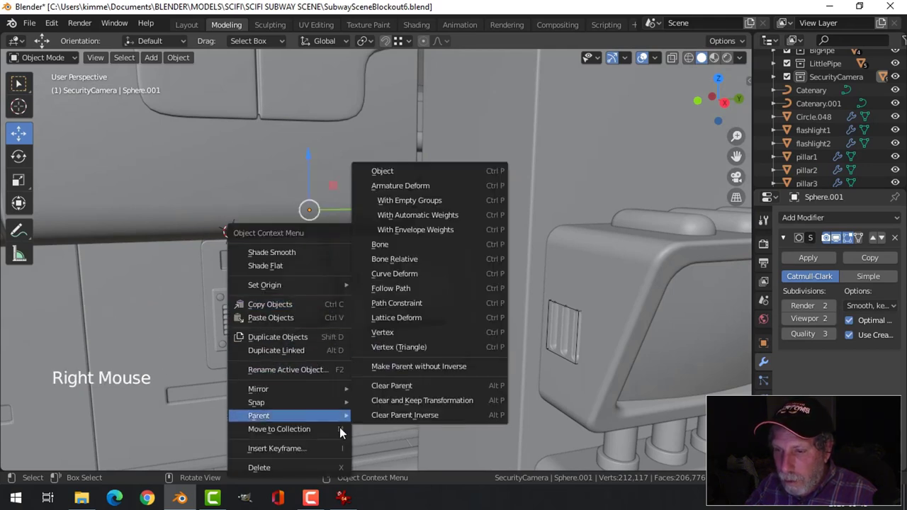
pyautogui.click(320, 429)
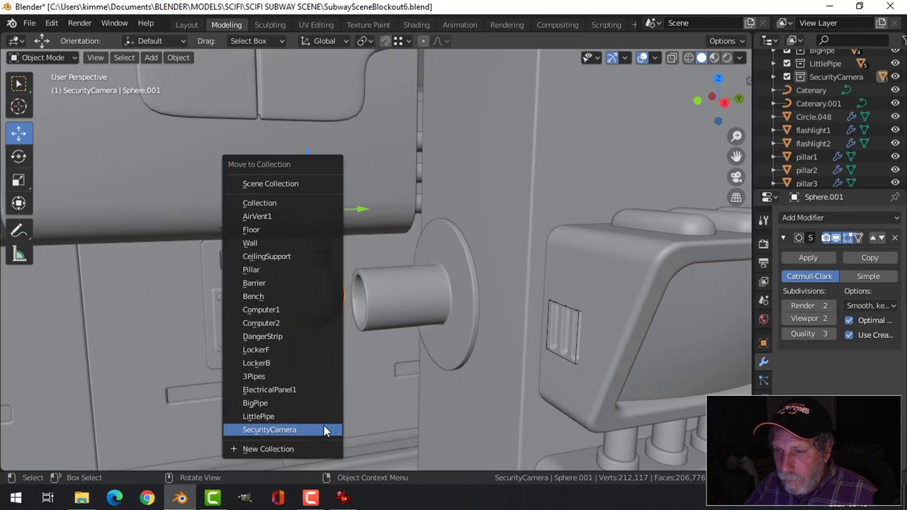
pyautogui.click(312, 430)
pyautogui.hotkey('alt', 'a')
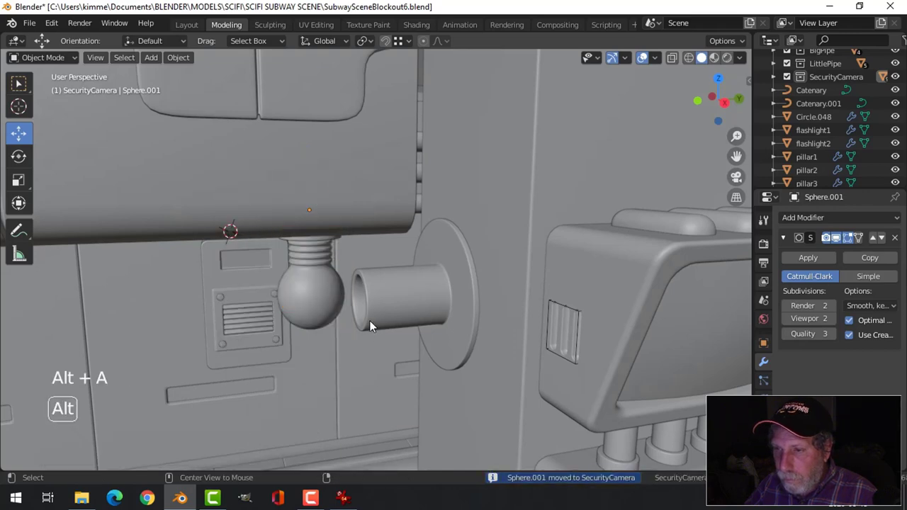
# Move the tube bracket about -0.155 m along Y to meet the ball, then raise it about 0.037 m along Z
pyautogui.scroll(-2, 445, 331)
pyautogui.click(421, 310)
pyautogui.moveTo(422, 310); pyautogui.dragTo(388, 291, button='middle')
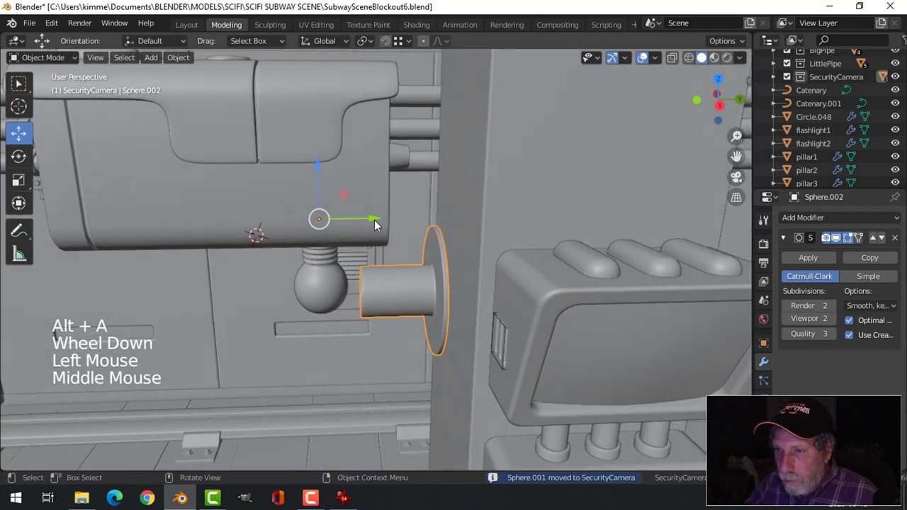
pyautogui.moveTo(376, 225); pyautogui.dragTo(355, 224)
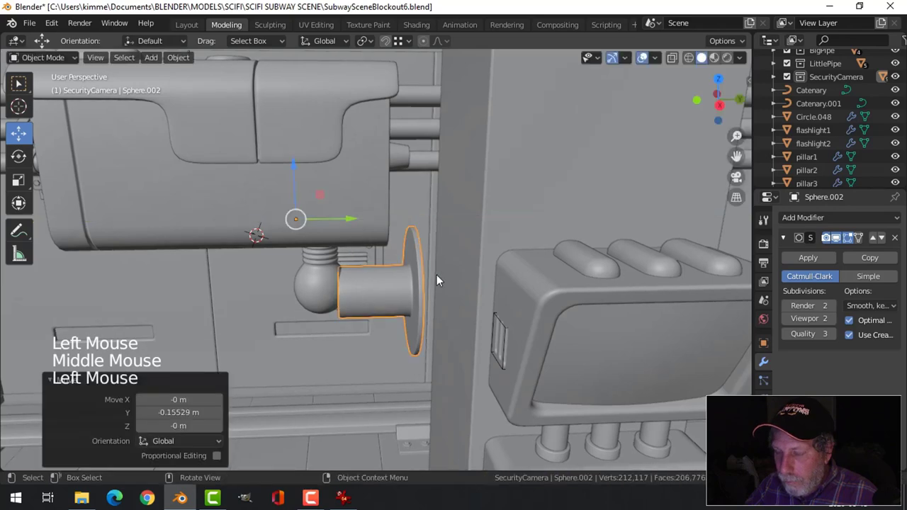
pyautogui.press('KP_3')
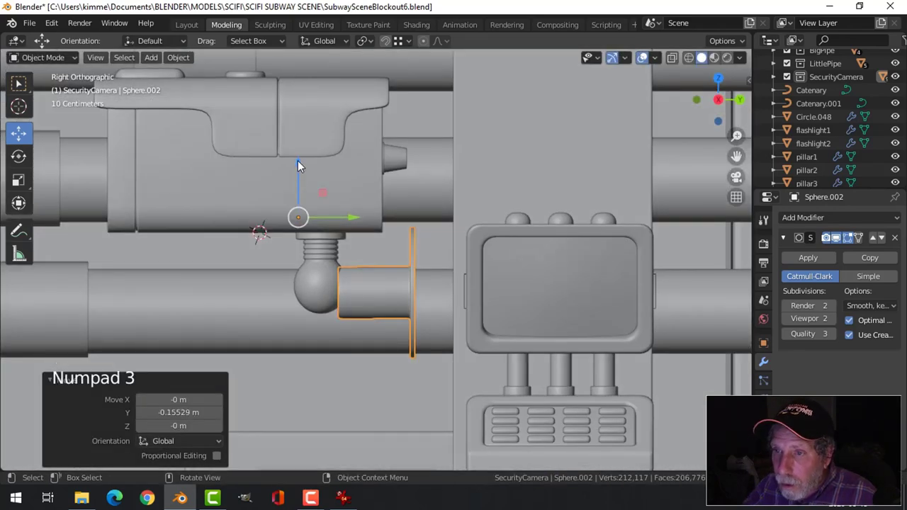
pyautogui.moveTo(298, 162); pyautogui.dragTo(297, 151)
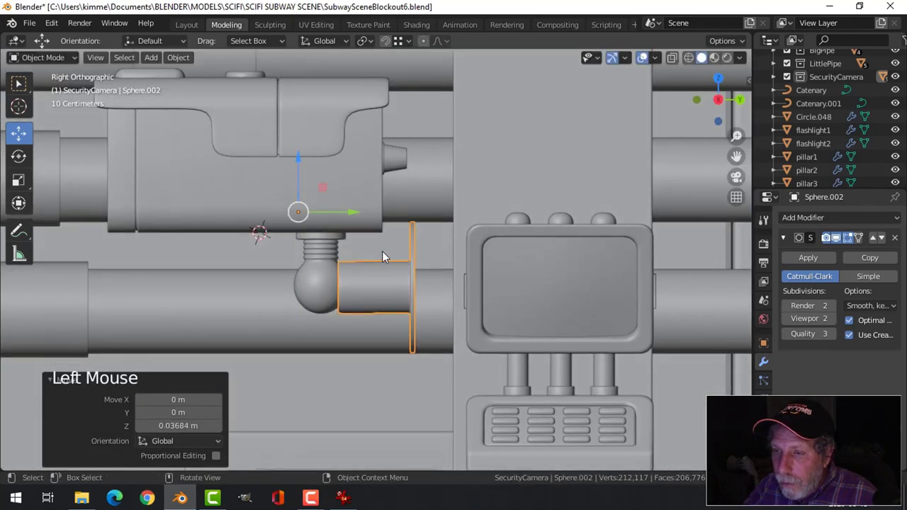
# Nudge the tube bracket slightly along Y toward the ball and fine-tune its height along Z
pyautogui.hotkey('alt', 'a')
pyautogui.click(363, 281)
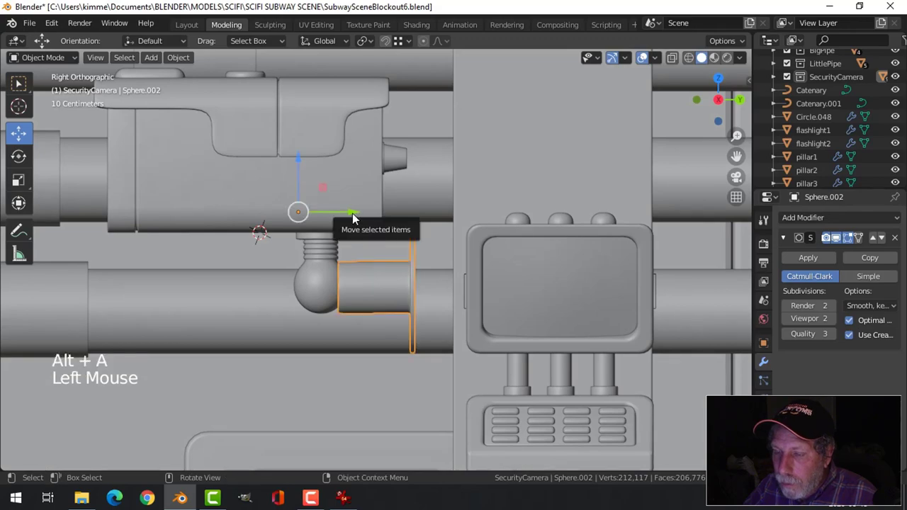
pyautogui.click(353, 216)
pyautogui.hotkey('alt', 'a')
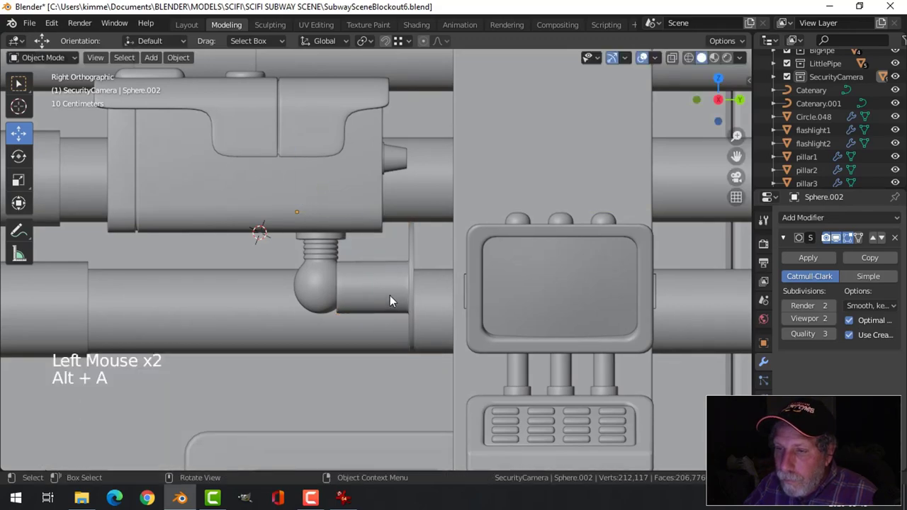
pyautogui.scroll(-3, 390, 298)
pyautogui.moveTo(391, 298); pyautogui.dragTo(417, 290, button='middle')
pyautogui.scroll(3, 419, 306)
pyautogui.scroll(2, 431, 296)
pyautogui.click(348, 298)
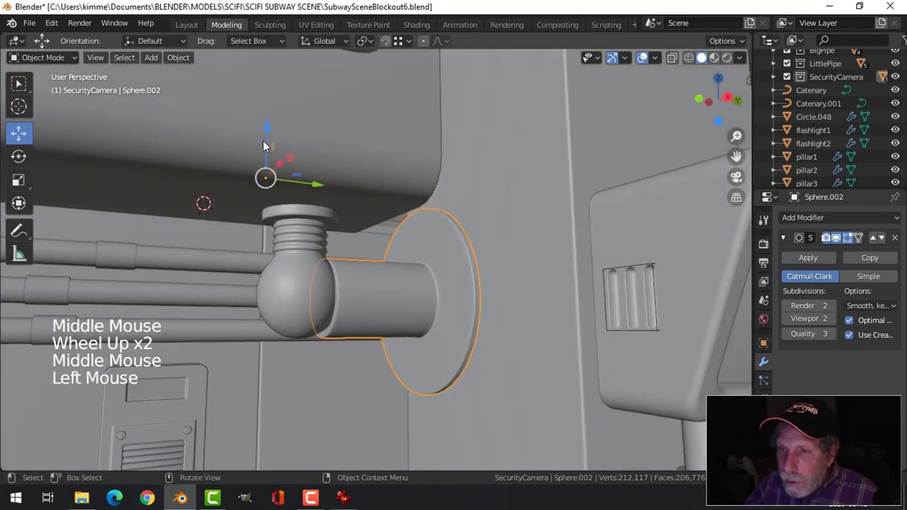
pyautogui.moveTo(267, 126); pyautogui.dragTo(271, 124)
pyautogui.hotkey('alt', 'a')
# Isolate the tube bracket in the viewport and enter Edit Mode on it
pyautogui.scroll(-3, 383, 239)
pyautogui.moveTo(383, 239); pyautogui.dragTo(428, 287, button='middle')
pyautogui.scroll(-3, 368, 264)
pyautogui.scroll(4, 422, 288)
pyautogui.click(427, 287)
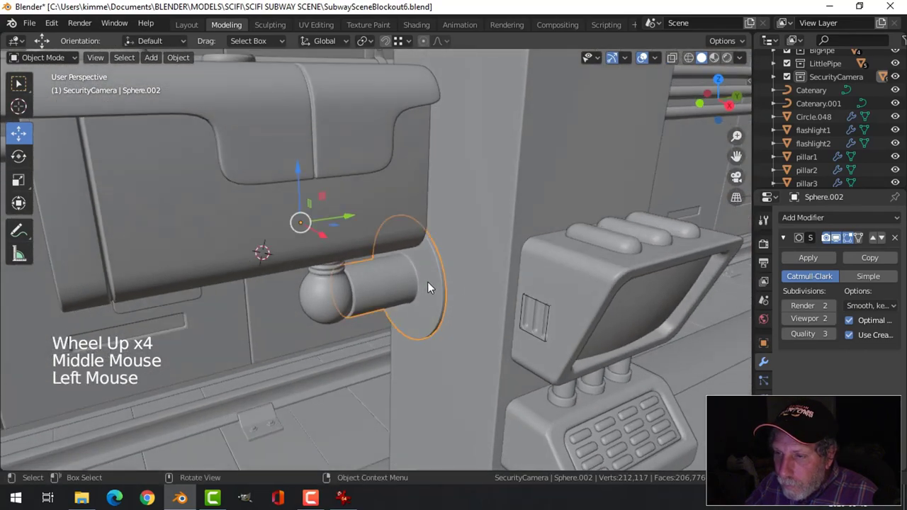
pyautogui.hotkey('shift', 'h')
pyautogui.moveTo(483, 281); pyautogui.dragTo(433, 281, button='middle')
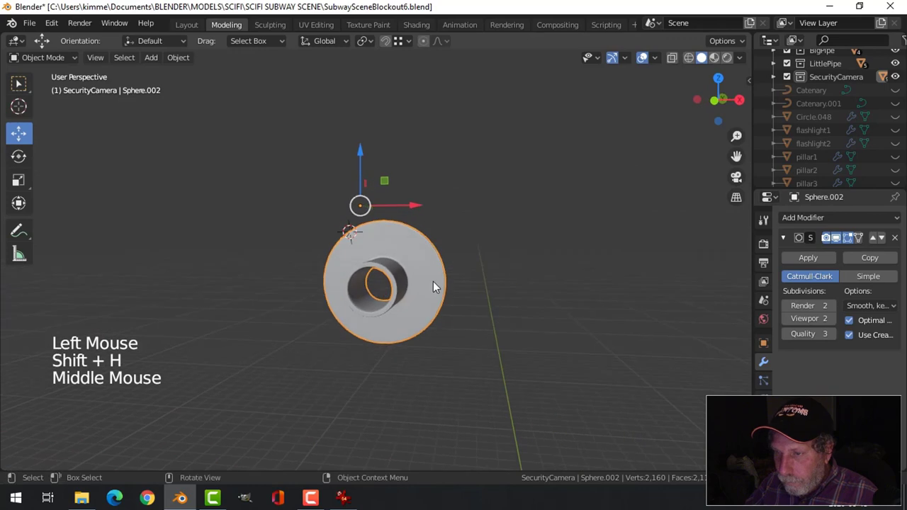
pyautogui.press('Tab')
pyautogui.scroll(2, 436, 282)
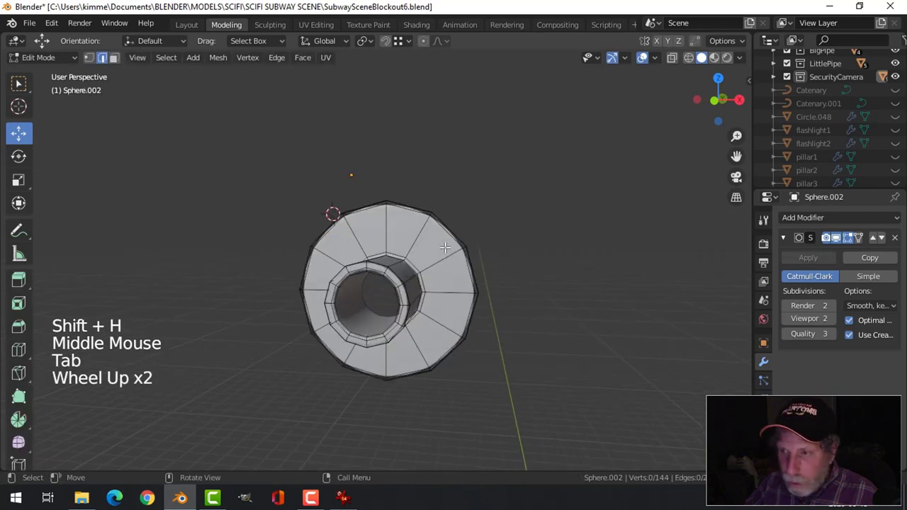
# Snap the 3D cursor to the centre of the flange's outer edge loop and return to Object Mode
pyautogui.press('2')
pyautogui.keyDown('alt'); pyautogui.keyDown('shift'); pyautogui.click(472, 280); pyautogui.keyUp('shift'); pyautogui.keyUp('alt')
pyautogui.moveTo(511, 291); pyautogui.dragTo(466, 303, button='middle')
pyautogui.hotkey('shift', 's')
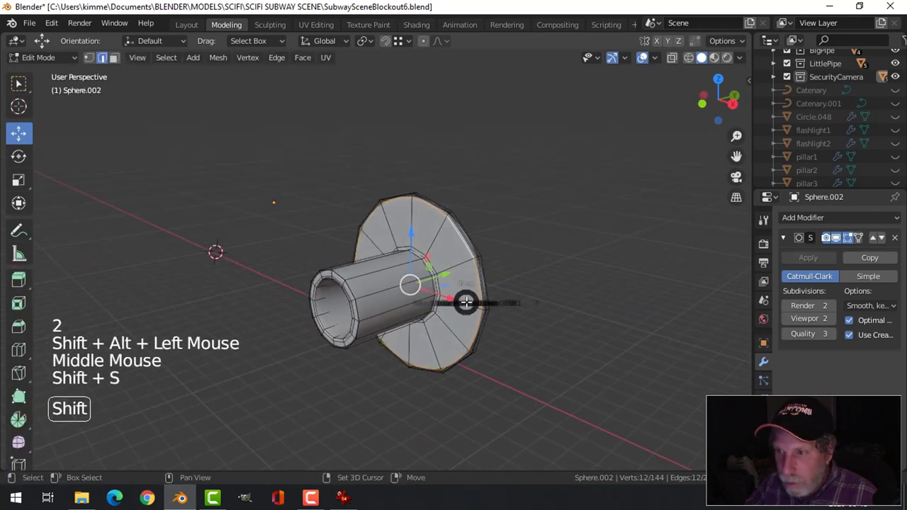
pyautogui.hotkey('alt', 'a')
pyautogui.press('Tab')
pyautogui.scroll(-2, 481, 302)
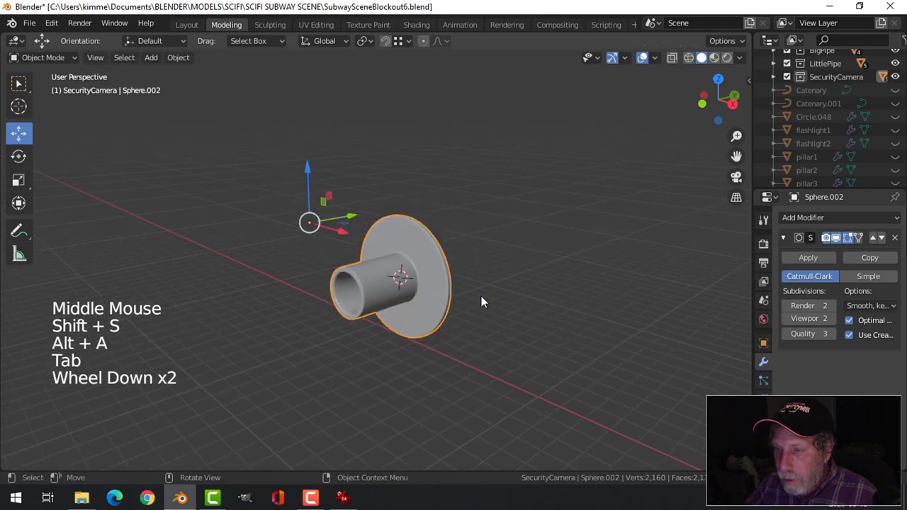
# Duplicate the edge loop near the flange's outer edge, move it about -0.87 m along Y, and separate it into its own object
pyautogui.moveTo(482, 296); pyautogui.dragTo(443, 299, button='middle')
pyautogui.press('Tab')
pyautogui.scroll(2, 444, 287)
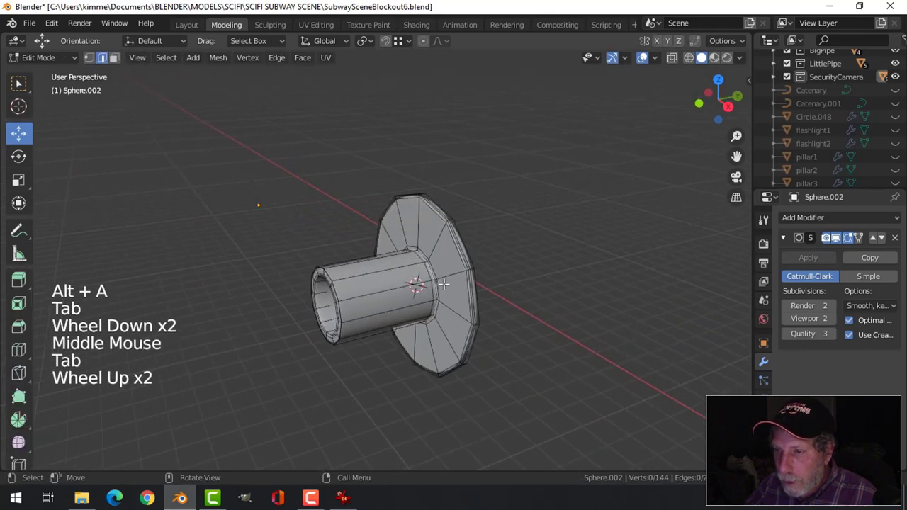
pyautogui.keyDown('alt'); pyautogui.keyDown('shift'); pyautogui.click(446, 226); pyautogui.keyUp('shift'); pyautogui.keyUp('alt')
pyautogui.moveTo(445, 226); pyautogui.dragTo(496, 280, button='middle')
pyautogui.hotkey('shift', 'd')
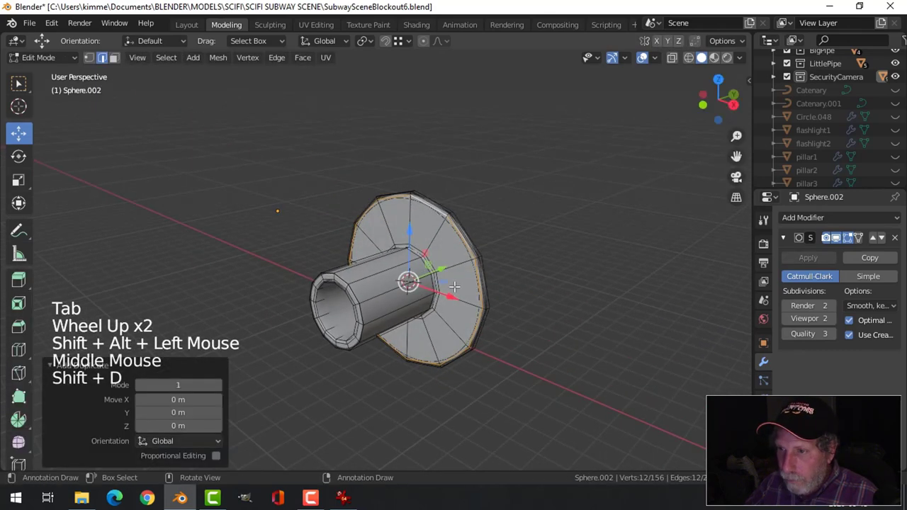
pyautogui.click(300, 324)
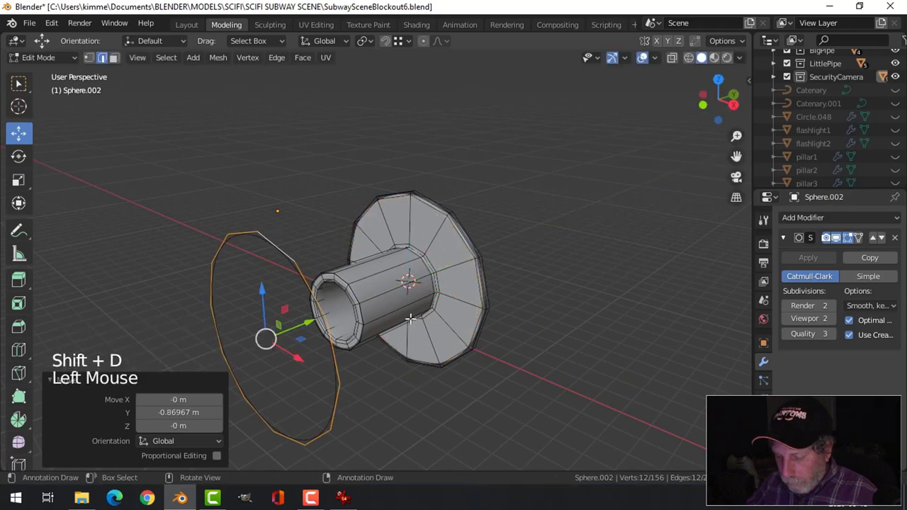
pyautogui.press('p')
pyautogui.press('Tab')
# Enter Edit Mode on the separated edge loop and scale all its vertices down, first to about 0.212, then to about 0.779
pyautogui.click(292, 255)
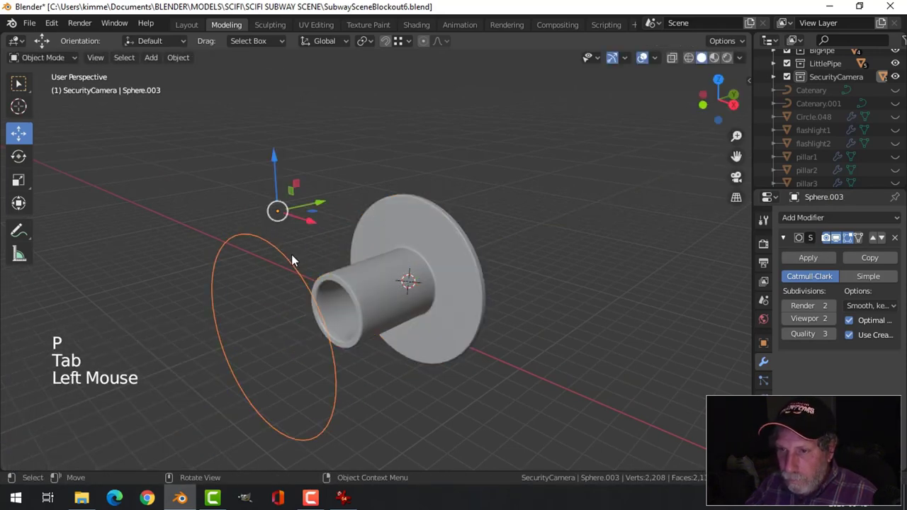
pyautogui.press('Tab')
pyautogui.press('1')
pyautogui.press('s')
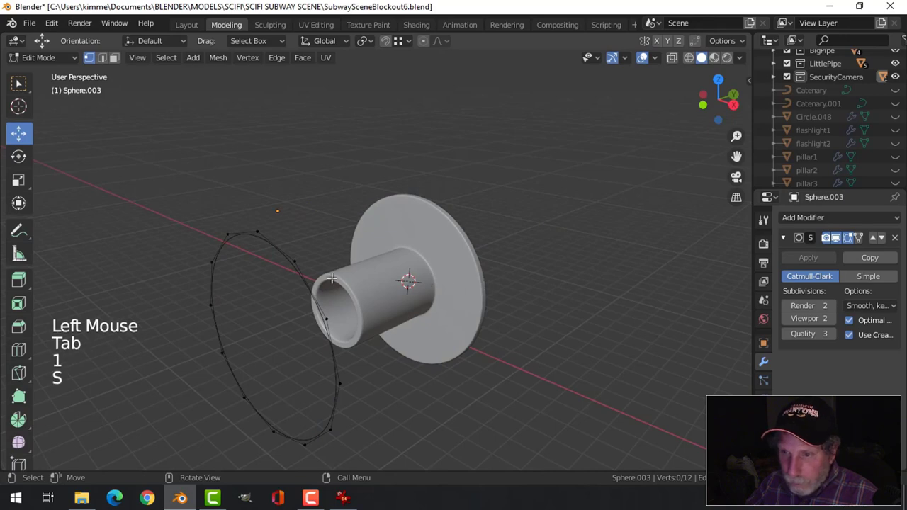
pyautogui.press('a')
pyautogui.press('s')
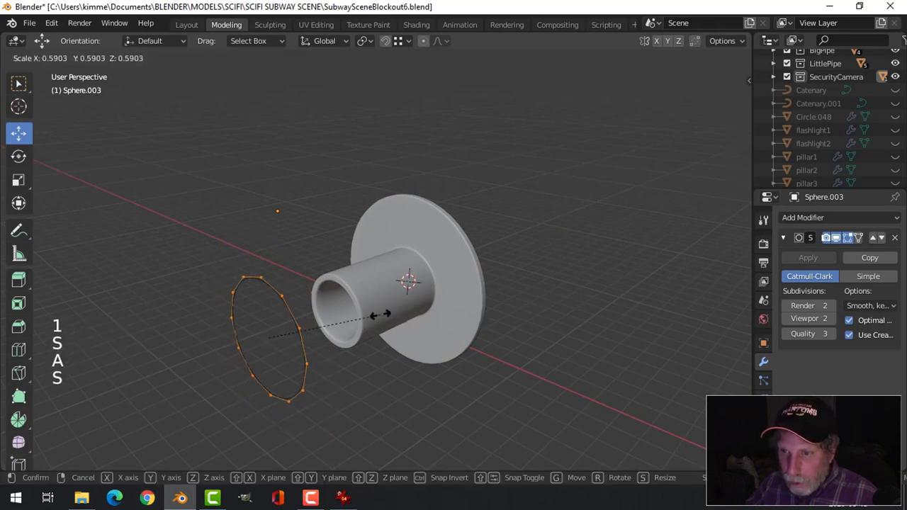
pyautogui.click(296, 318)
pyautogui.press('KP_1')
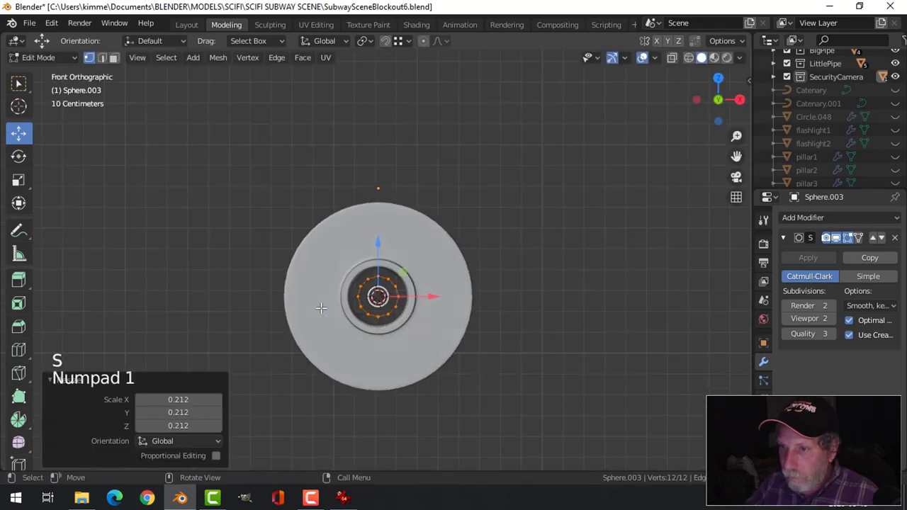
pyautogui.press('s')
pyautogui.click(405, 330)
# Raise the small ring about 0.307 m along Z and move it about 0.86 m along Y onto the flange face
pyautogui.press('g')
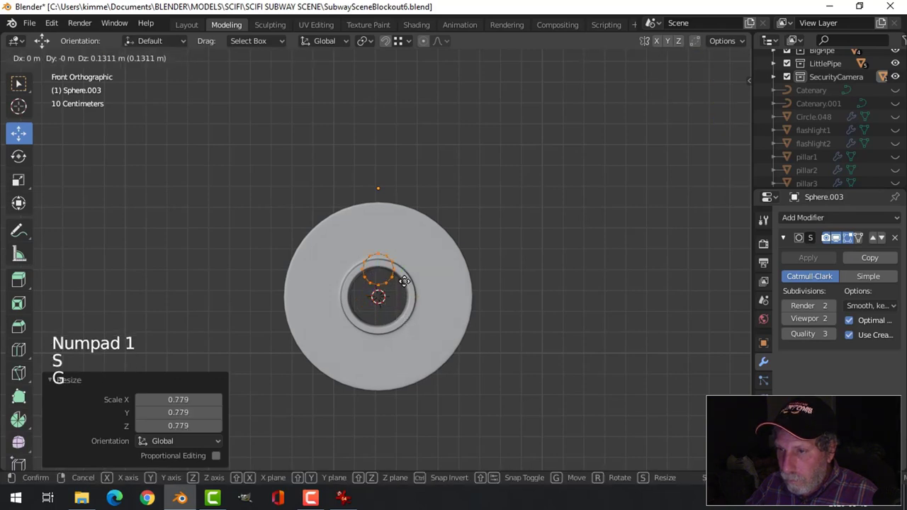
pyautogui.click(404, 254)
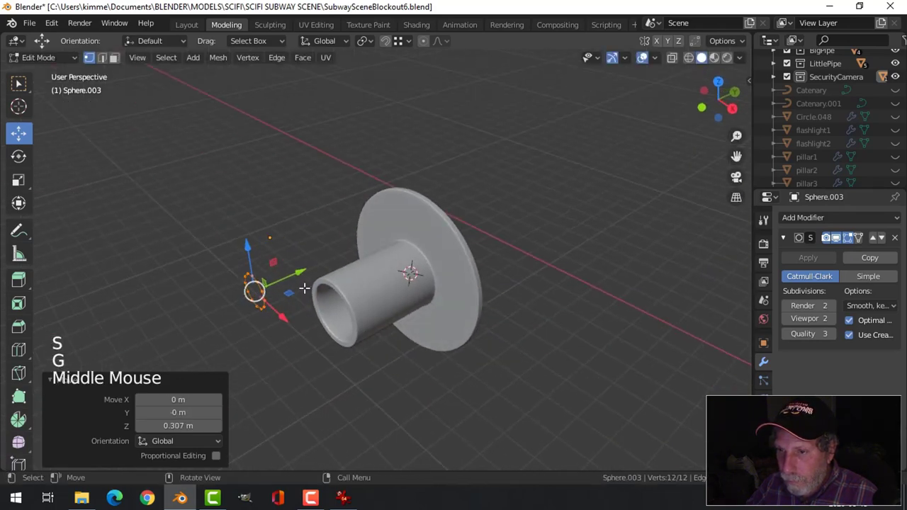
pyautogui.moveTo(300, 274); pyautogui.dragTo(347, 262)
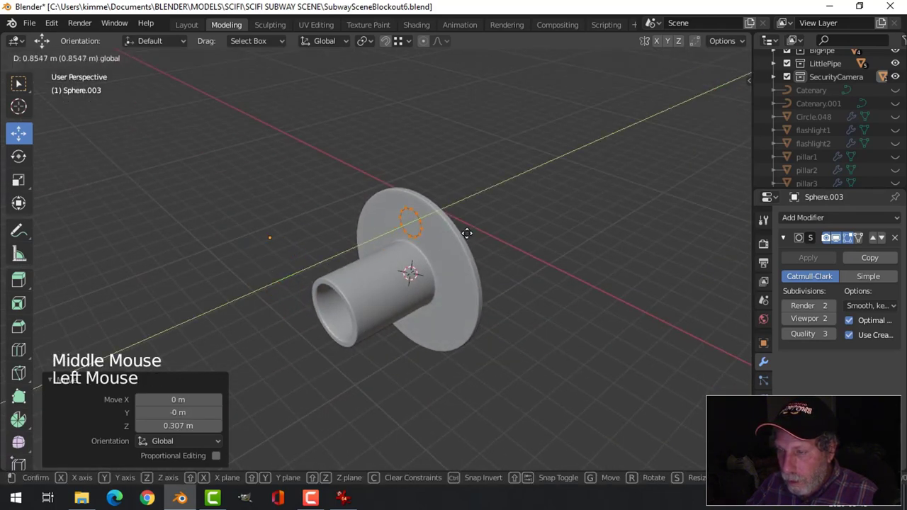
pyautogui.moveTo(468, 232); pyautogui.dragTo(468, 232)
# Extrude the ring outward from the flange, about -0.021 m along Y
pyautogui.press('KP_1')
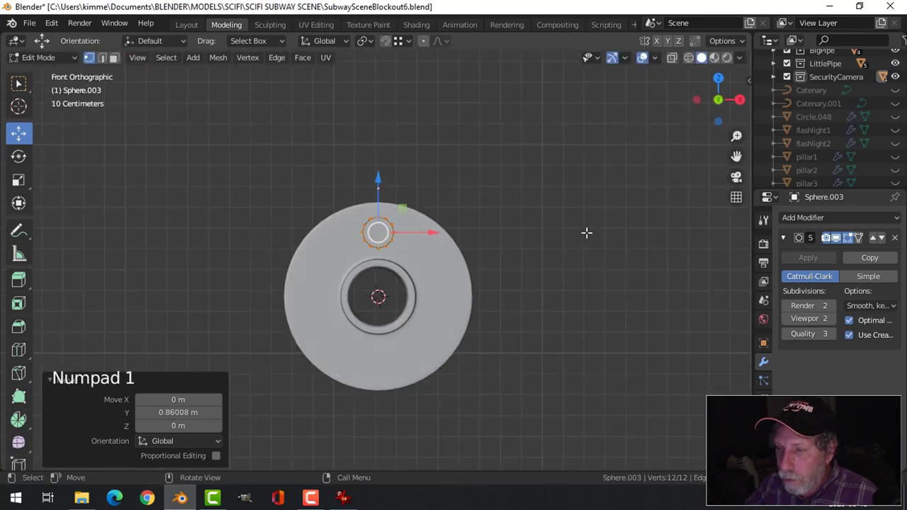
pyautogui.scroll(4, 587, 232)
pyautogui.keyDown('shift'); pyautogui.moveTo(587, 233); pyautogui.dragTo(557, 214, button='middle'); pyautogui.keyUp('shift')
pyautogui.scroll(2, 578, 234)
pyautogui.press('e')
pyautogui.moveTo(547, 210); pyautogui.dragTo(533, 214)
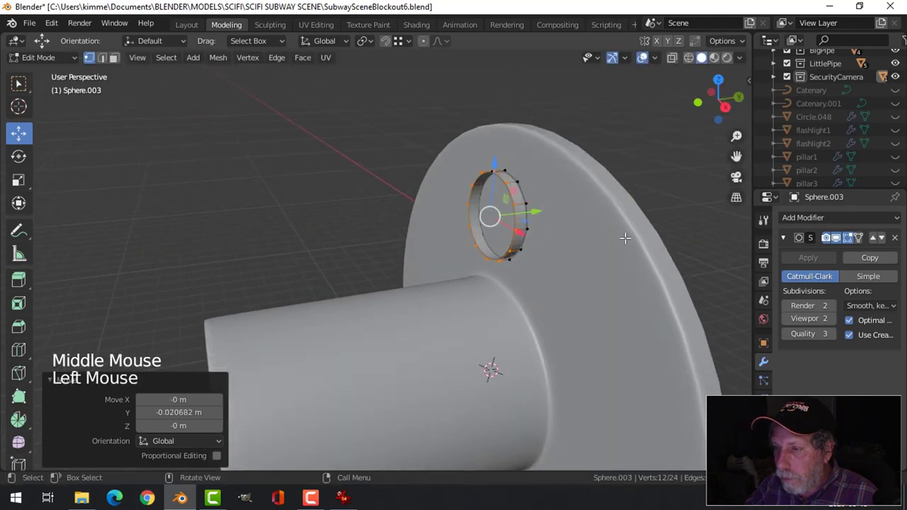
# Extrude the ring's front edge inward at scale 0.823, then extrude it again about -0.005 m along Y
pyautogui.moveTo(533, 214); pyautogui.dragTo(634, 234, button='middle')
pyautogui.press('e')
pyautogui.press('s')
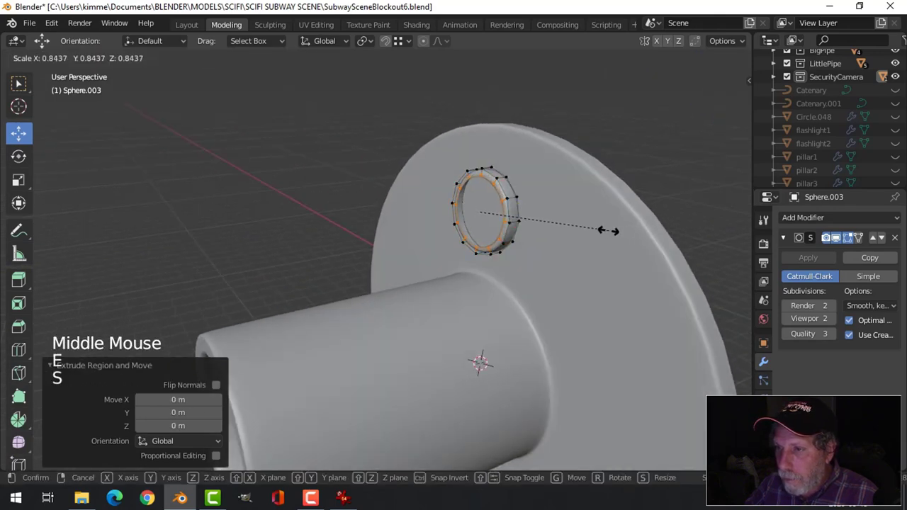
pyautogui.click(606, 230)
pyautogui.moveTo(606, 231); pyautogui.dragTo(576, 239, button='middle')
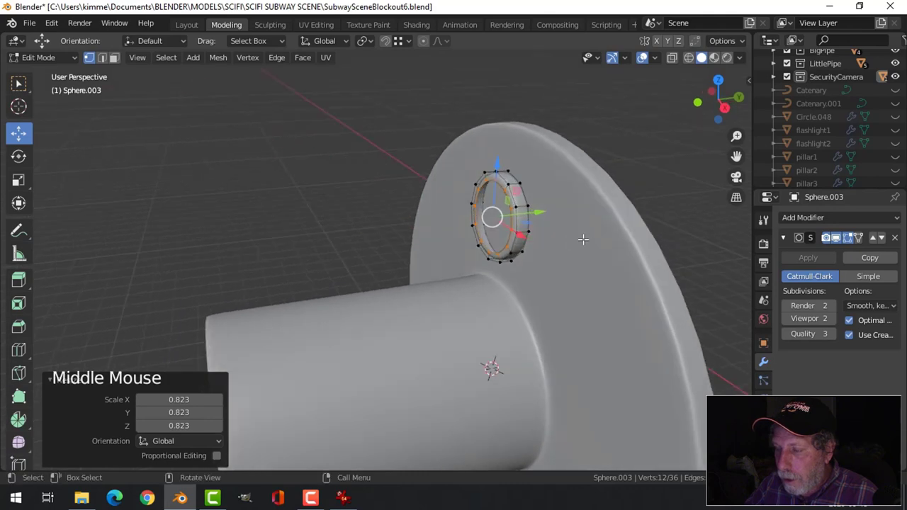
pyautogui.press('e')
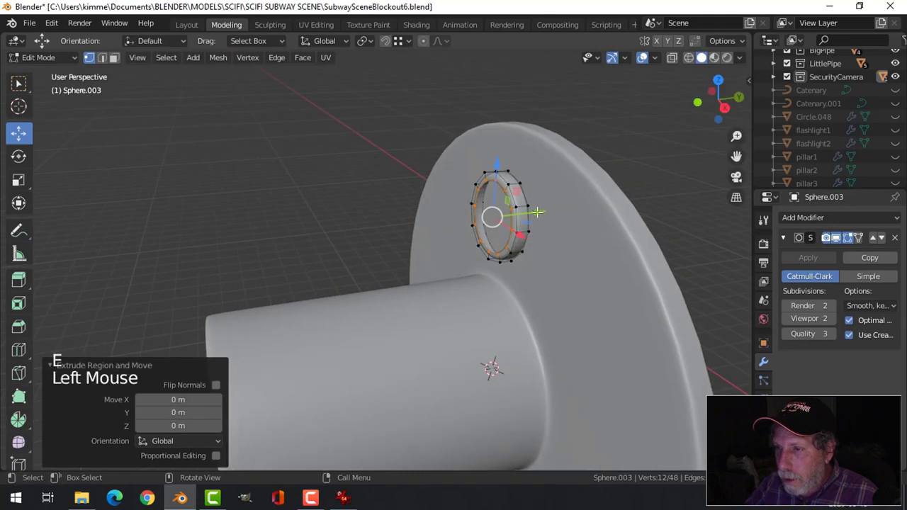
pyautogui.moveTo(538, 212); pyautogui.dragTo(536, 213)
pyautogui.moveTo(591, 243); pyautogui.dragTo(640, 229, button='middle')
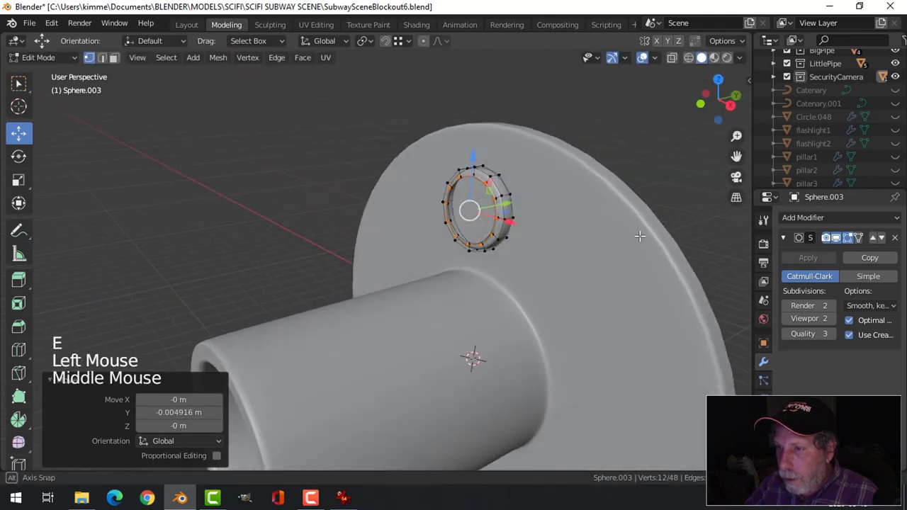
# Extrude the front edge inward at scale 0.801 and close the opening with Grid Fill at a span of 3
pyautogui.press('e')
pyautogui.press('s')
pyautogui.click(602, 239)
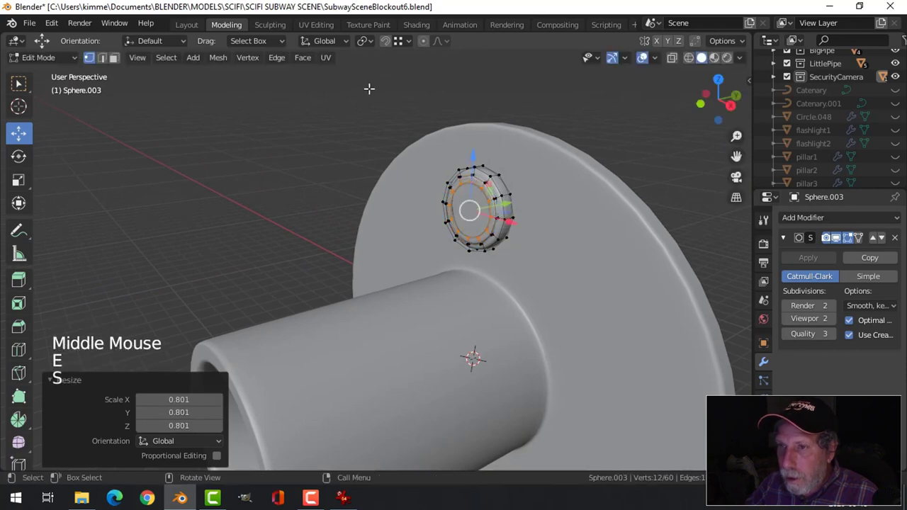
pyautogui.click(309, 57)
pyautogui.click(315, 216)
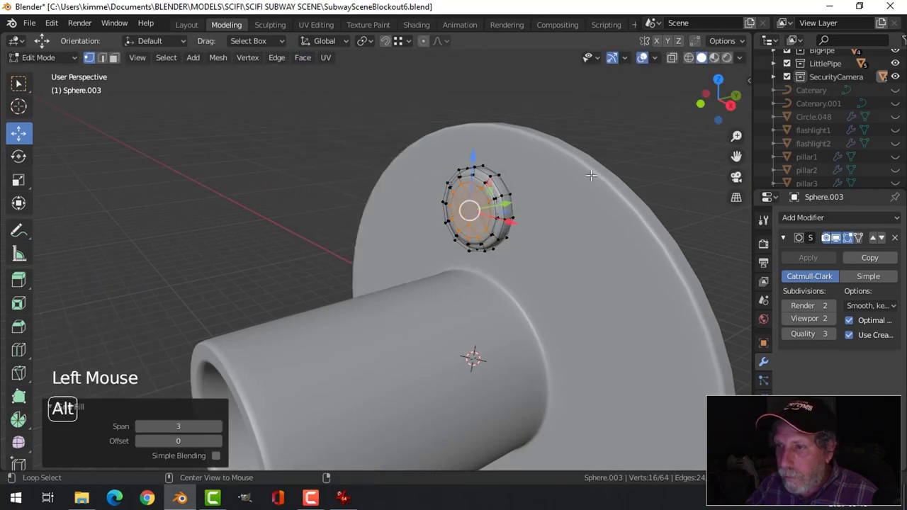
# Return to Object Mode and apply Shade Smooth to the new disc on the flange
pyautogui.hotkey('alt', 'a')
pyautogui.press('Tab')
pyautogui.scroll(-2, 475, 214)
pyautogui.click(461, 208)
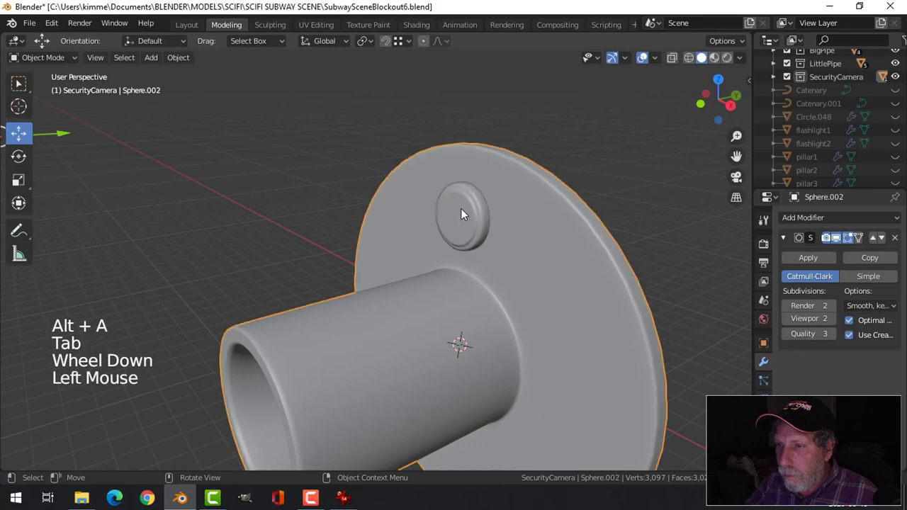
pyautogui.click(461, 209)
pyautogui.rightClick(461, 208)
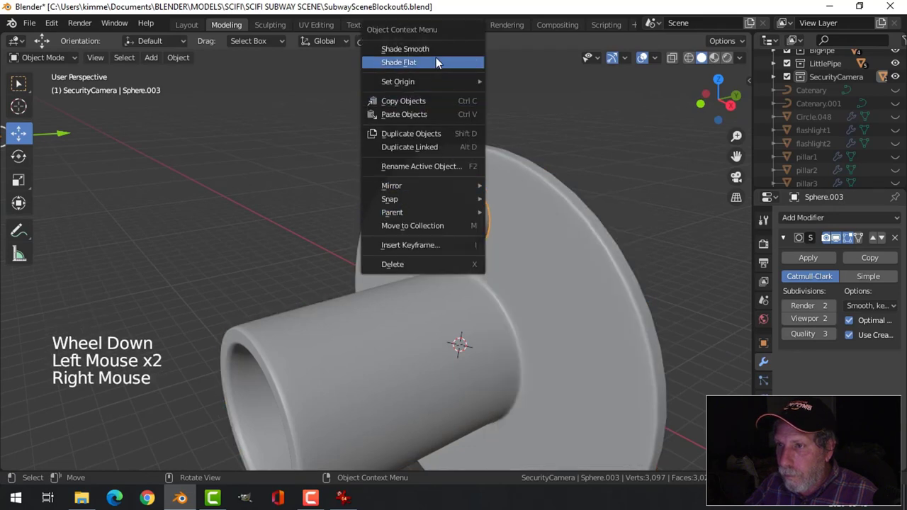
pyautogui.hotkey('alt', 'a')
# Set the disc's origin to its geometry and nudge it along Y toward the flange
pyautogui.middleClick(541, 202)
pyautogui.moveTo(541, 202); pyautogui.dragTo(490, 235, button='middle')
pyautogui.click(490, 235)
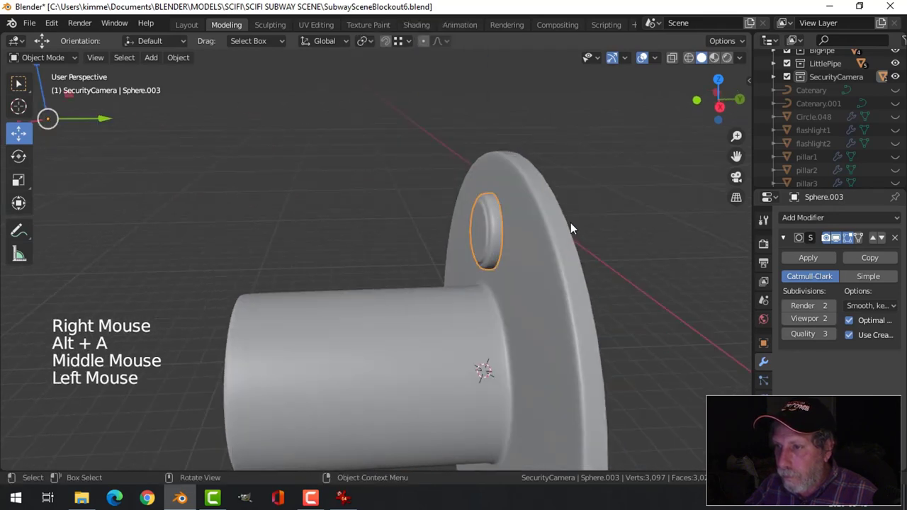
pyautogui.keyDown('shift'); pyautogui.moveTo(571, 222); pyautogui.dragTo(239, 137, button='middle'); pyautogui.keyUp('shift')
pyautogui.click(178, 58)
pyautogui.moveTo(203, 85)
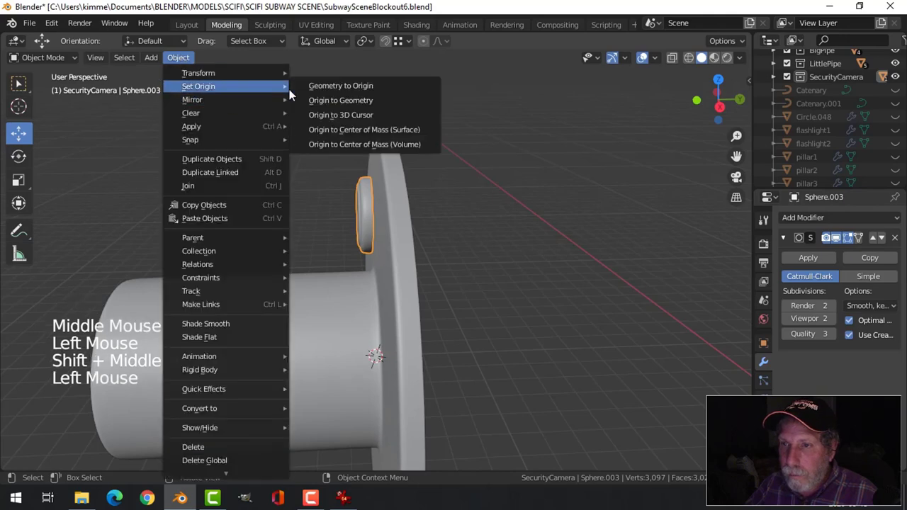
pyautogui.click(348, 99)
pyautogui.moveTo(414, 213); pyautogui.dragTo(436, 212)
# Enter Edit Mode on the disc at the flange's upper part
pyautogui.hotkey('alt', 'a')
pyautogui.scroll(-4, 453, 210)
pyautogui.moveTo(457, 210); pyautogui.dragTo(344, 189, button='middle')
pyautogui.scroll(4, 419, 235)
pyautogui.scroll(3, 419, 235)
pyautogui.click(351, 173)
pyautogui.press('Tab')
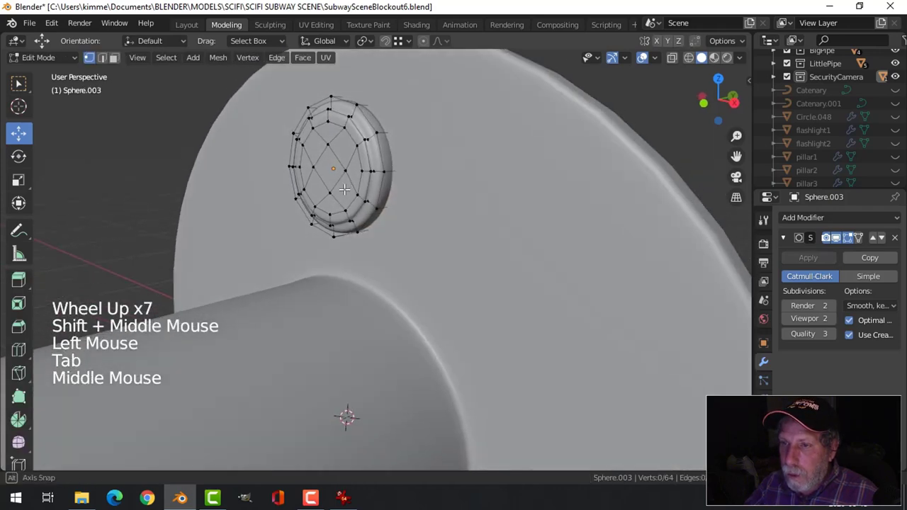
pyautogui.scroll(3, 368, 113)
pyautogui.hotkey('ctrl', 'r')
pyautogui.click(370, 104)
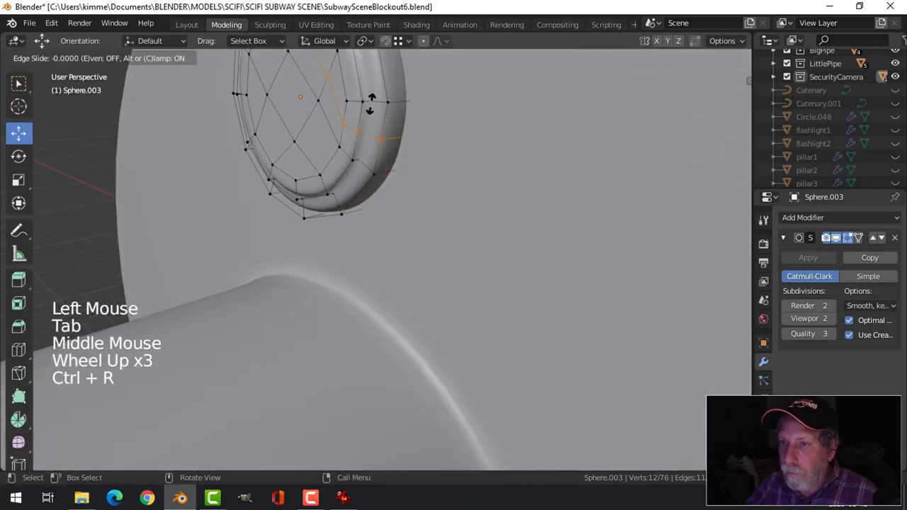
pyautogui.click(375, 103)
pyautogui.hotkey('ctrl', 'z')
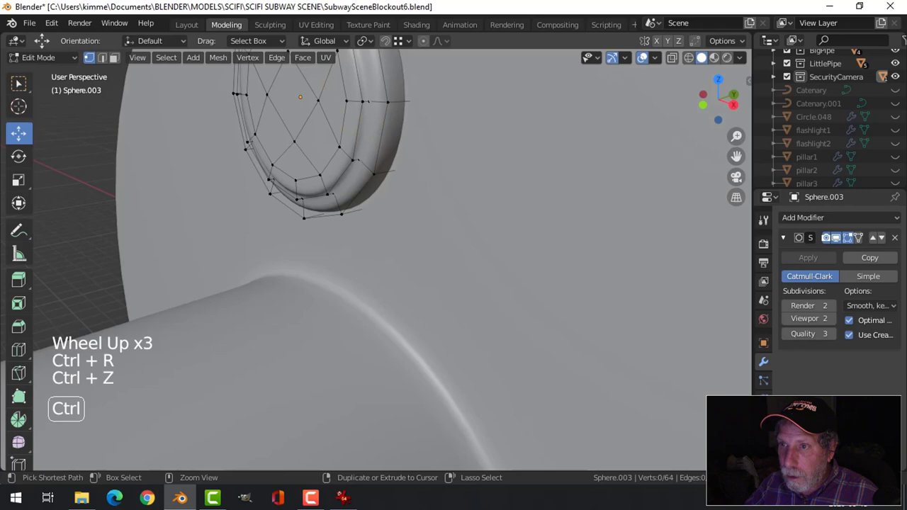
# Add an edge loop around the disc's front rim, slide it into place, and return to Object Mode
pyautogui.hotkey('ctrl', 'r')
pyautogui.click(373, 101)
pyautogui.click(298, 95)
pyautogui.press('Tab')
pyautogui.scroll(-4, 419, 139)
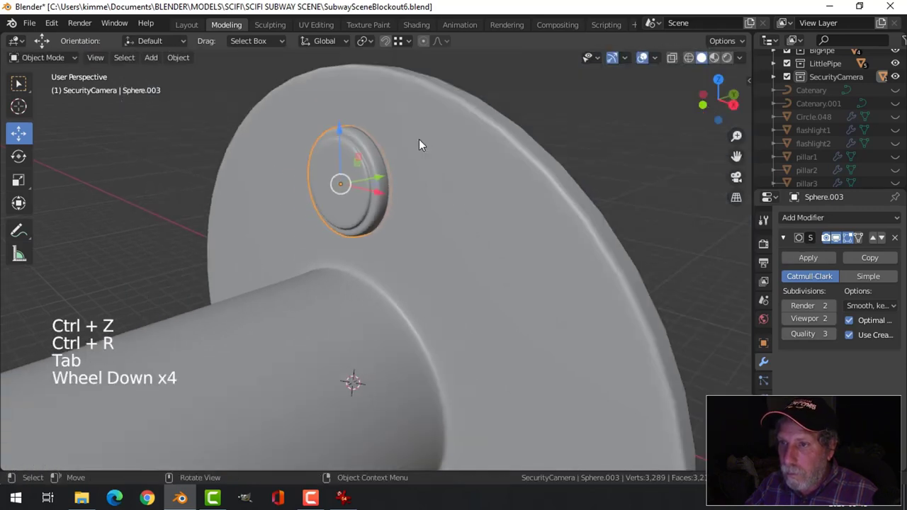
pyautogui.hotkey('alt', 'a')
pyautogui.scroll(-1, 424, 197)
pyautogui.scroll(-4, 425, 197)
pyautogui.moveTo(430, 201); pyautogui.dragTo(403, 251, button='middle')
pyautogui.scroll(-4, 438, 249)
pyautogui.scroll(8, 402, 241)
# Select the disc's front cap faces in Edit Mode and scale them to about 0.867 in X and Z, excluding Y
pyautogui.click(389, 193)
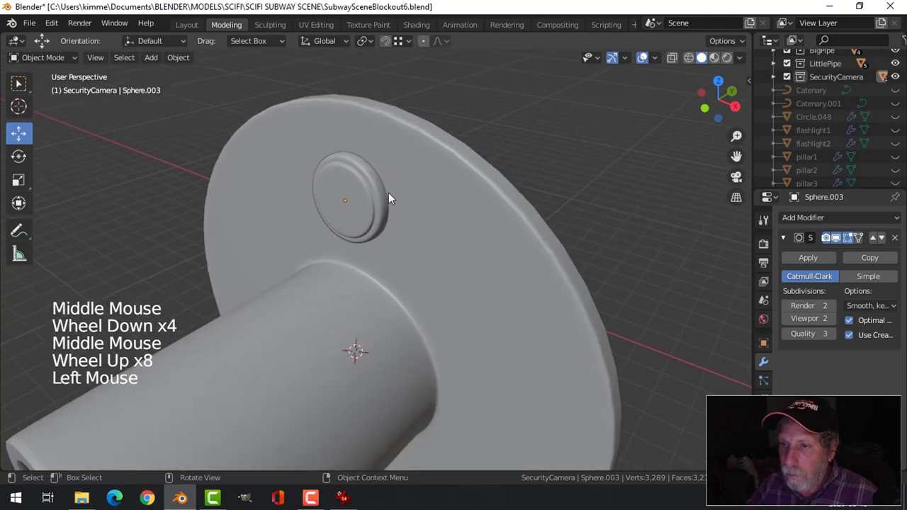
pyautogui.press('Tab')
pyautogui.moveTo(388, 193); pyautogui.dragTo(355, 173, button='middle')
pyautogui.scroll(3, 354, 174)
pyautogui.hotkey('alt', 'a')
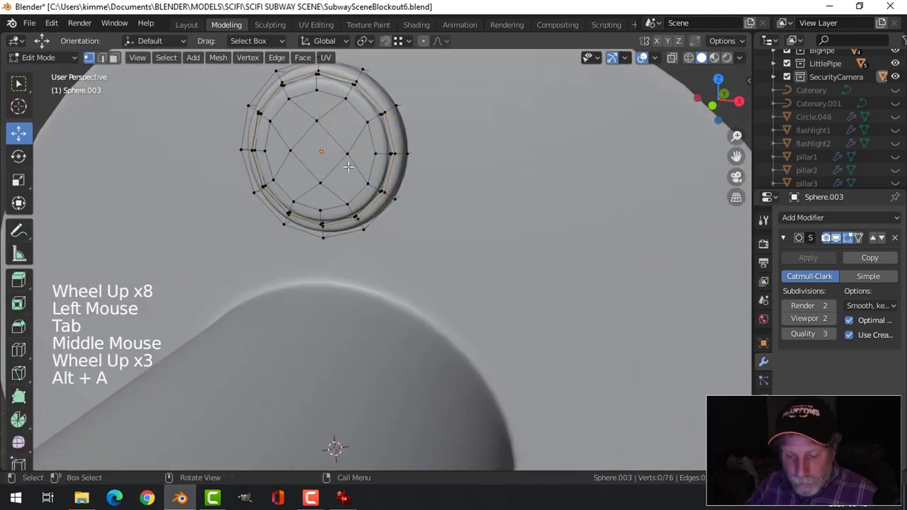
pyautogui.press('3')
pyautogui.click(345, 163)
pyautogui.press('ctrl+KP_Add')
pyautogui.press('ctrl+KP_Add')
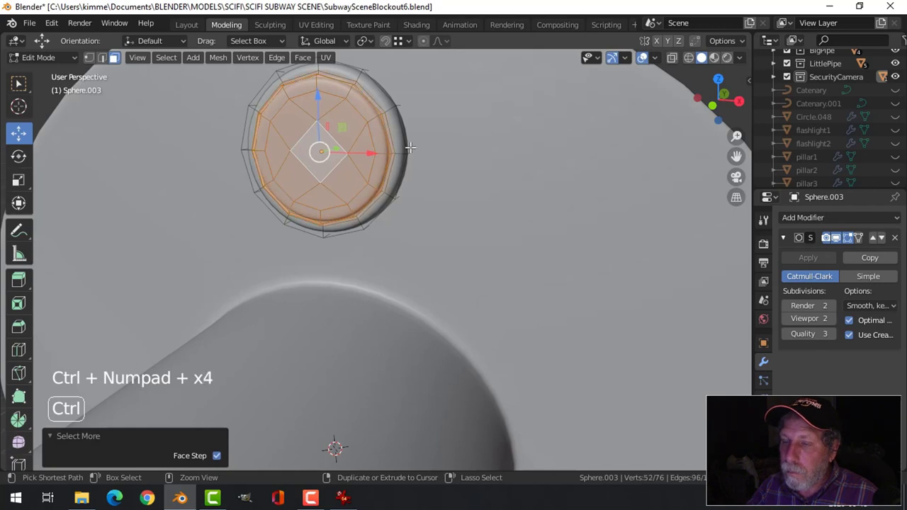
pyautogui.press('s')
pyautogui.hotkey('shift', 'y')
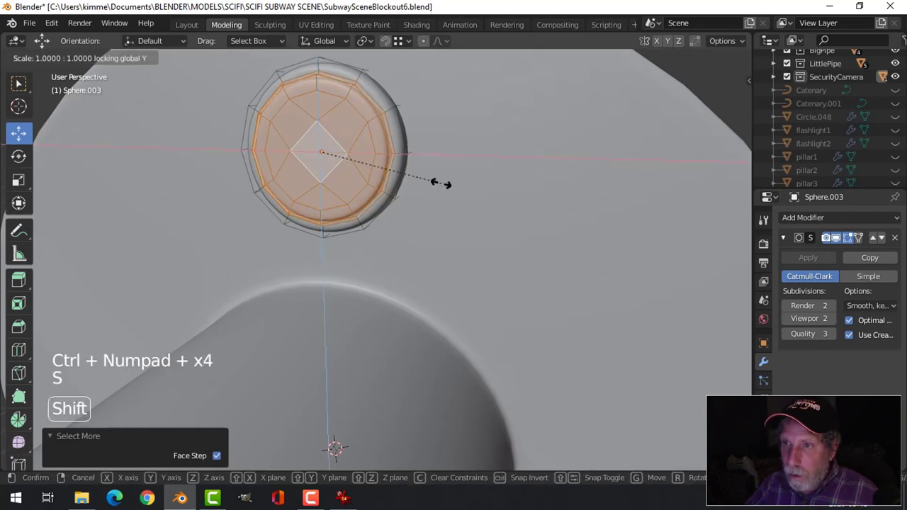
pyautogui.click(424, 187)
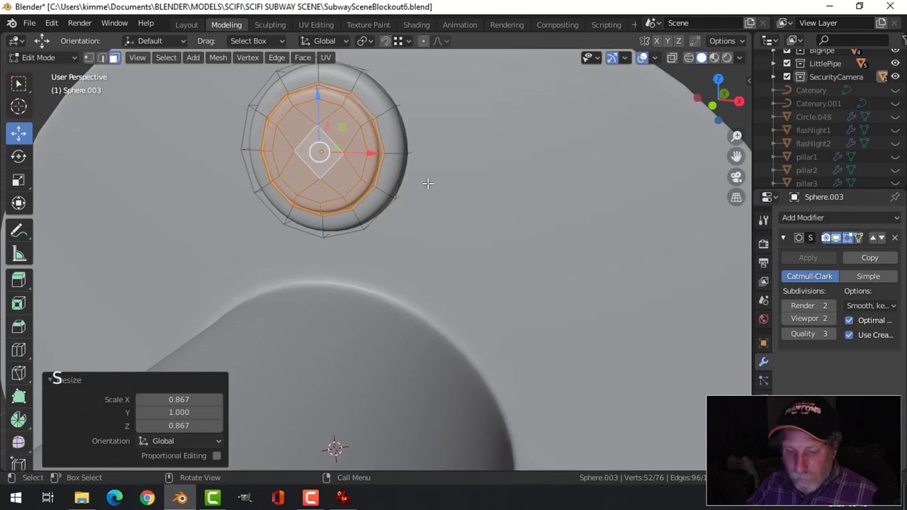
# Add an edge loop on the disc's widened outer ring and return to Object Mode
pyautogui.hotkey('ctrl', 'r')
pyautogui.click(384, 113)
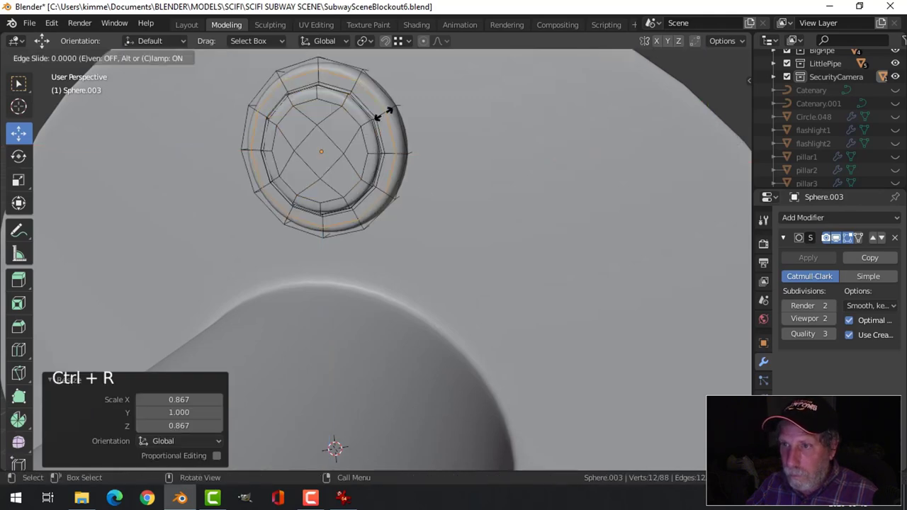
pyautogui.click(383, 112)
pyautogui.hotkey('alt', 'a')
pyautogui.press('Tab')
pyautogui.scroll(-3, 427, 134)
pyautogui.hotkey('alt', 'a')
# Inspect the stepped disc's side profile and how it sits on the flange face
pyautogui.moveTo(427, 134); pyautogui.dragTo(365, 196, button='middle')
pyautogui.click(440, 199)
pyautogui.press('Tab')
pyautogui.press('Tab')
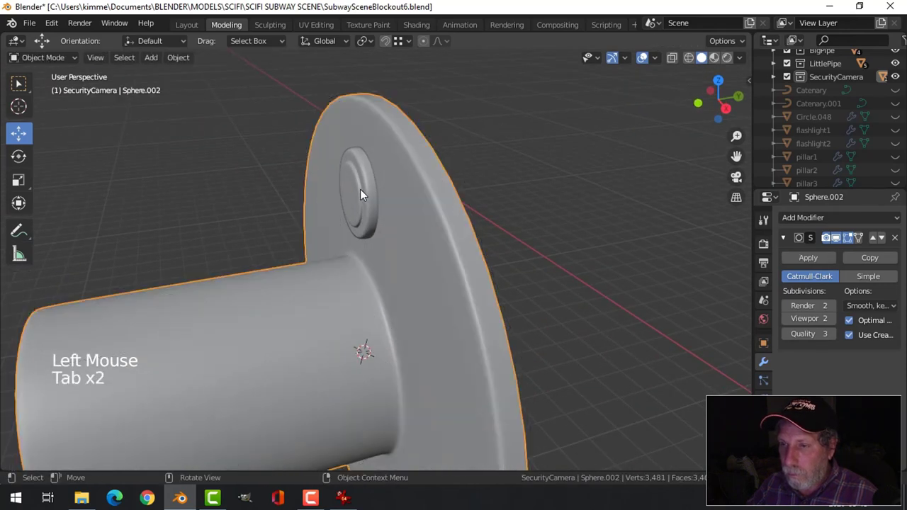
pyautogui.click(360, 190)
pyautogui.press('Tab')
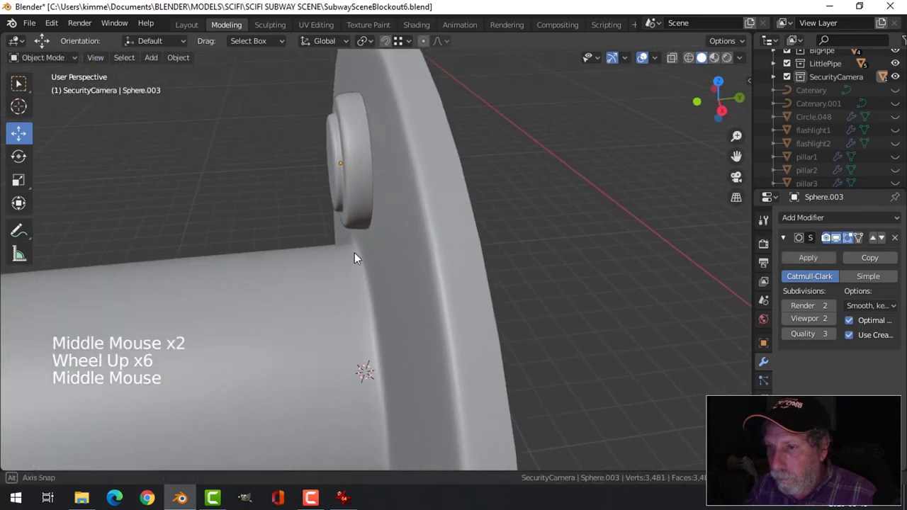
pyautogui.click(363, 180)
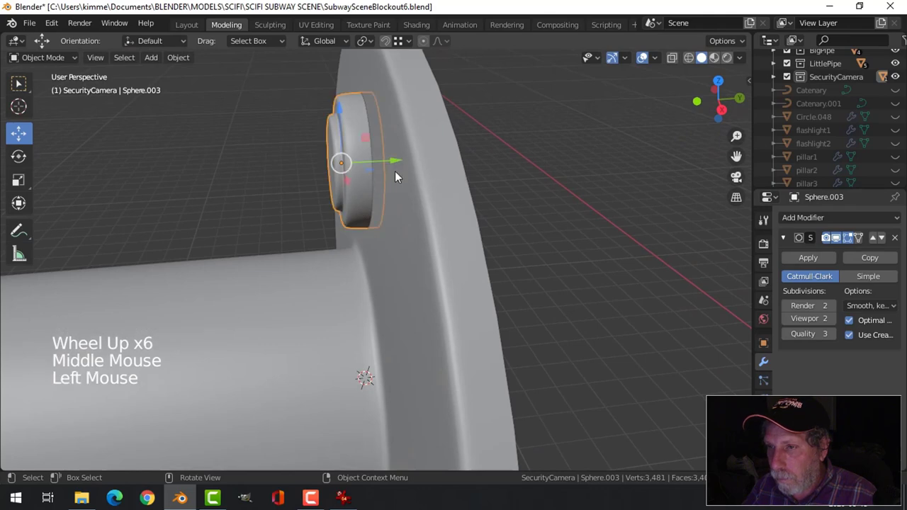
pyautogui.hotkey('alt', 'a')
pyautogui.scroll(-4, 403, 241)
pyautogui.moveTo(403, 241)
pyautogui.mouseDown(button='middle')
pyautogui.moveTo(399, 260)
pyautogui.moveTo(389, 247)
pyautogui.mouseUp(button='middle')
pyautogui.scroll(-2, 389, 247)
# Set the flange disc's origin to the 3D cursor at the tube's centre
pyautogui.click(391, 232)
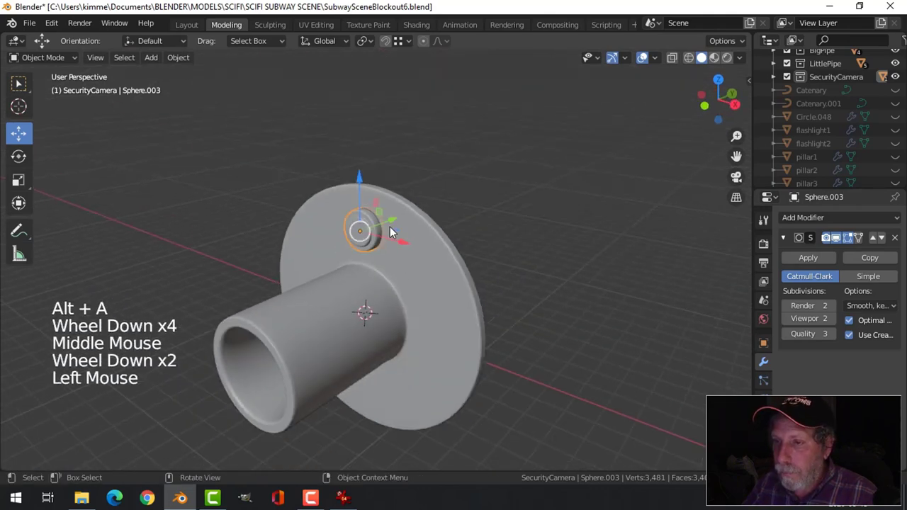
pyautogui.press('KP_7')
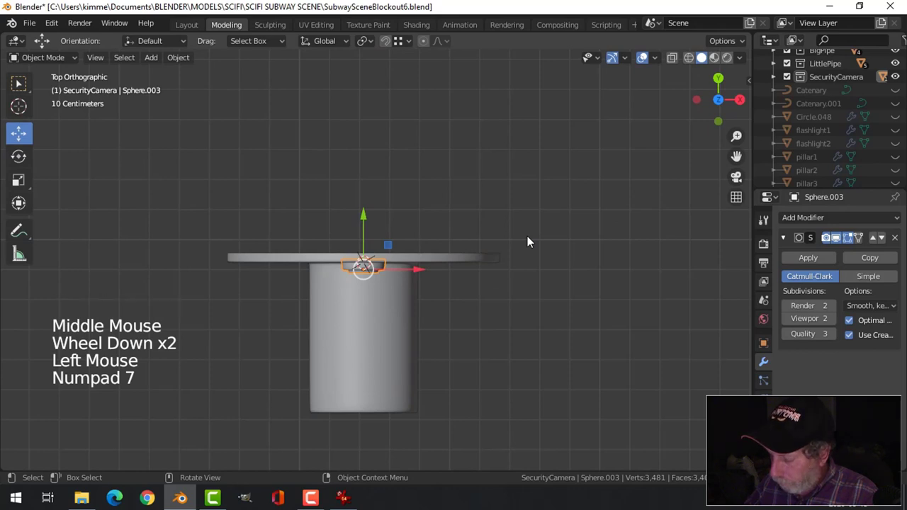
pyautogui.press('KP_1')
pyautogui.keyDown('shift'); pyautogui.moveTo(463, 280); pyautogui.dragTo(453, 194, button='middle'); pyautogui.keyUp('shift')
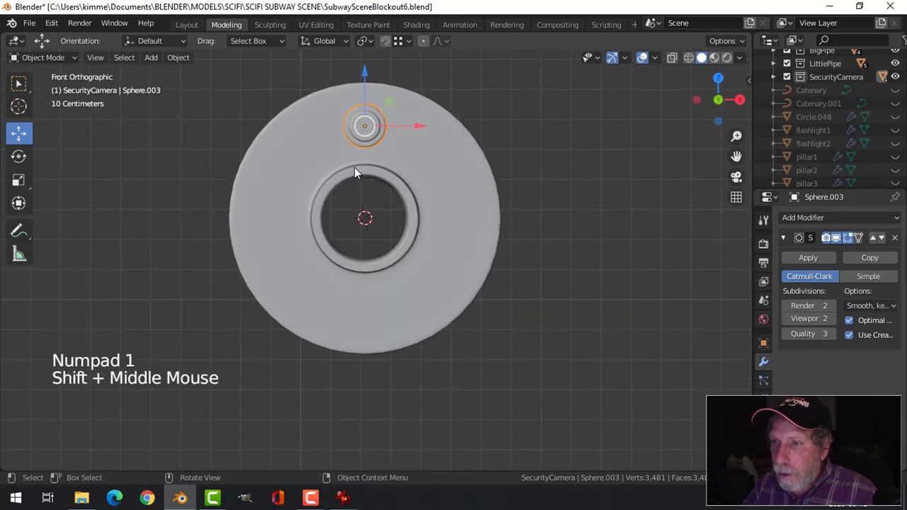
pyautogui.click(178, 57)
pyautogui.moveTo(203, 88)
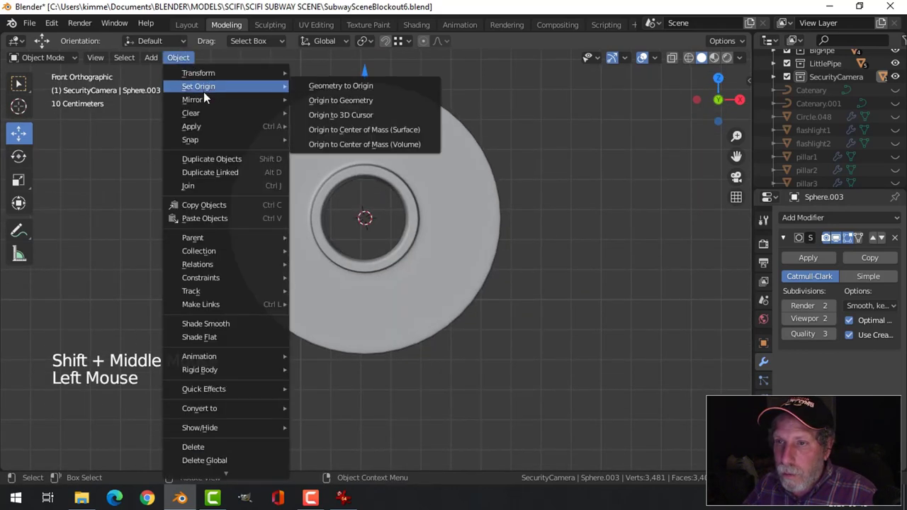
pyautogui.click(342, 116)
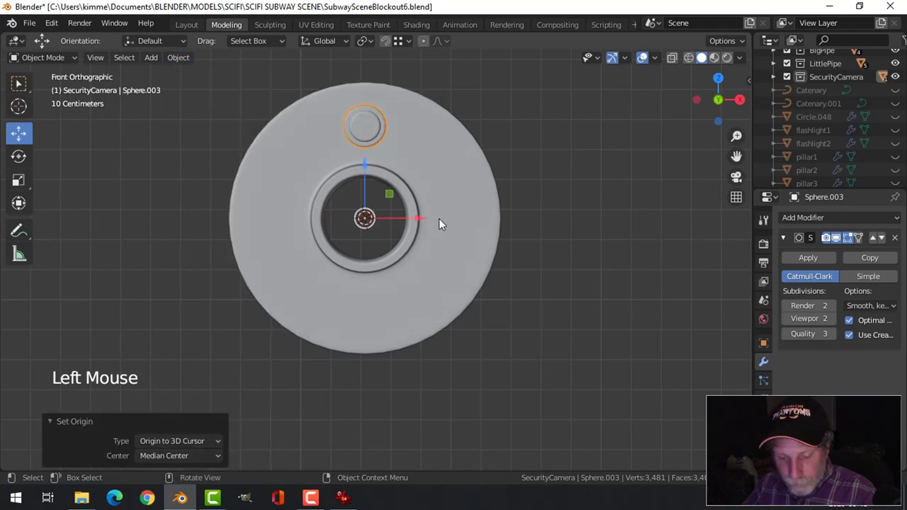
# Duplicate the flange disc and rotate the copy 180° about global Y to the opposite side of the flange
pyautogui.hotkey('shift', 'd')
pyautogui.write('r')
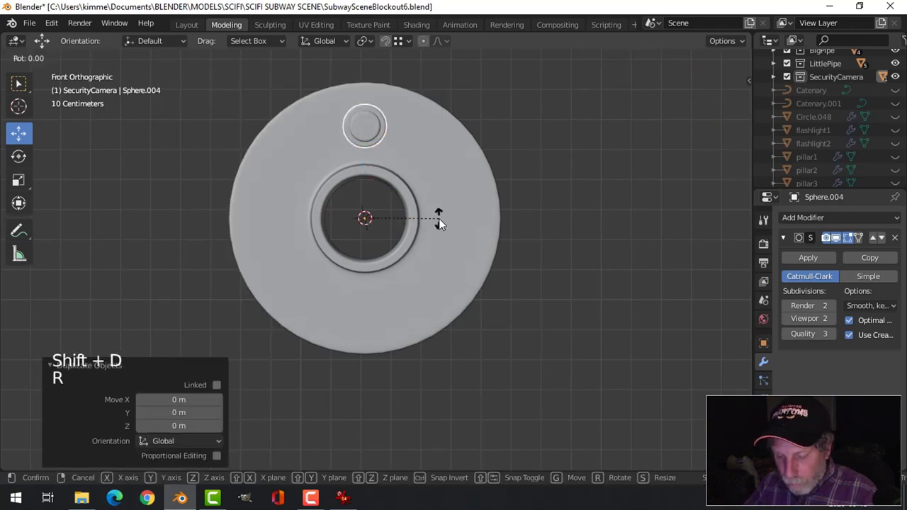
pyautogui.write('y180')
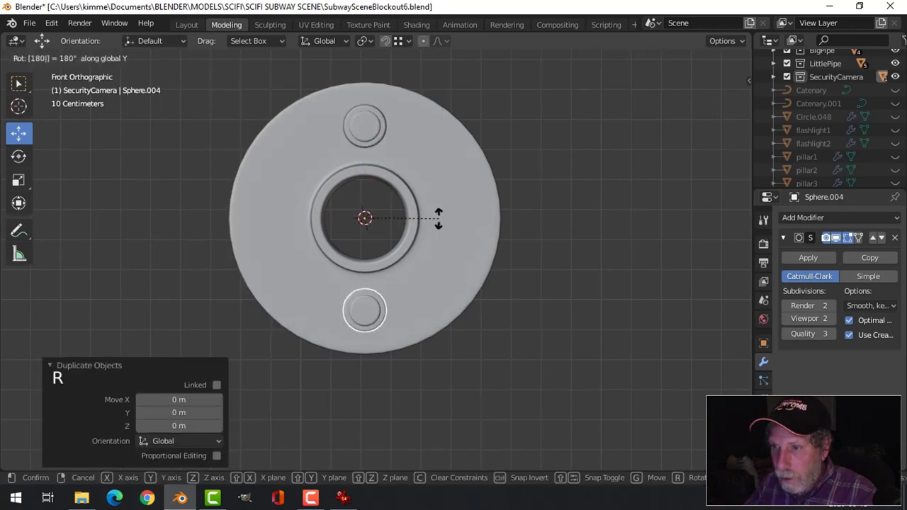
pyautogui.press('Return')
# Duplicate the upper and lower discs together, rotate the copies 90° about Y, and clear the selection
pyautogui.keyDown('shift'); pyautogui.click(374, 132); pyautogui.keyUp('shift')
pyautogui.hotkey('shift', 'd')
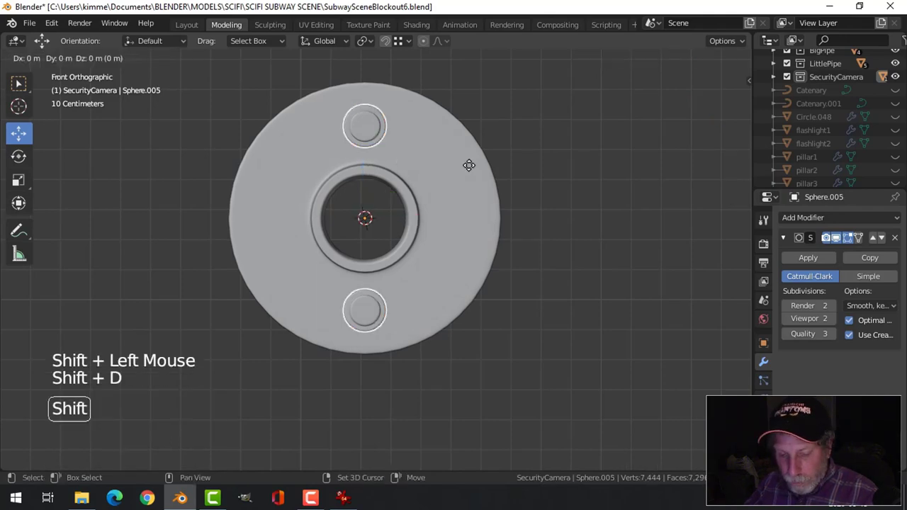
pyautogui.write('r90')
pyautogui.press('Return')
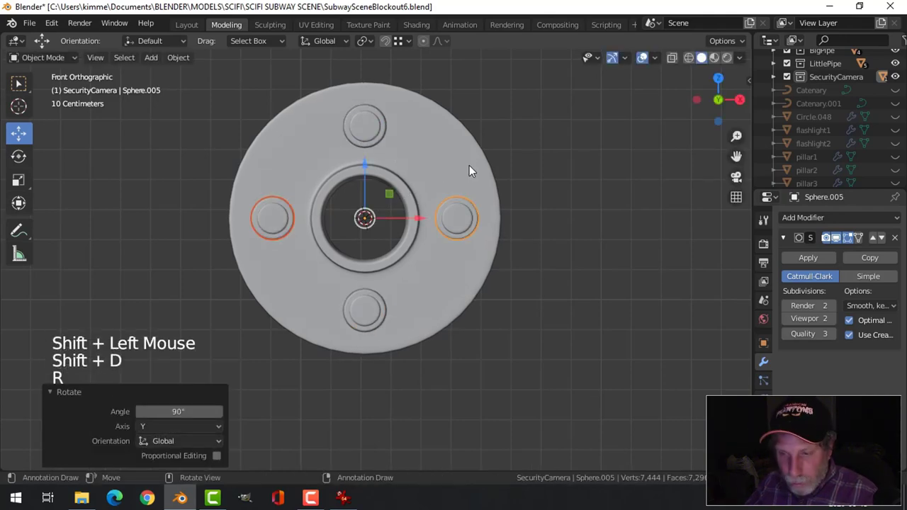
pyautogui.hotkey('alt', 'a')
pyautogui.scroll(-2, 469, 165)
pyautogui.moveTo(488, 201); pyautogui.dragTo(413, 241, button='middle')
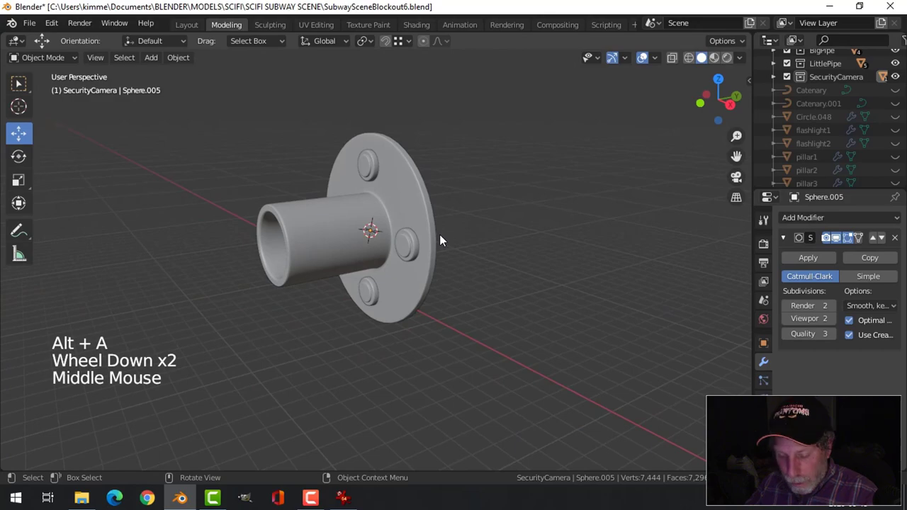
# Unhide all hidden objects of the subway scene and clear the selection
pyautogui.hotkey('alt', 'h')
pyautogui.scroll(-1, 439, 238)
pyautogui.hotkey('alt', 'a')
pyautogui.scroll(-3, 439, 269)
pyautogui.moveTo(443, 288); pyautogui.dragTo(379, 274, button='middle')
pyautogui.scroll(2, 385, 287)
# Select the edge loop on the flange's pillar side in Edit Mode, move it slightly along Y toward the pillar, and return to Object Mode
pyautogui.click(382, 239)
pyautogui.press('Tab')
pyautogui.scroll(3, 415, 229)
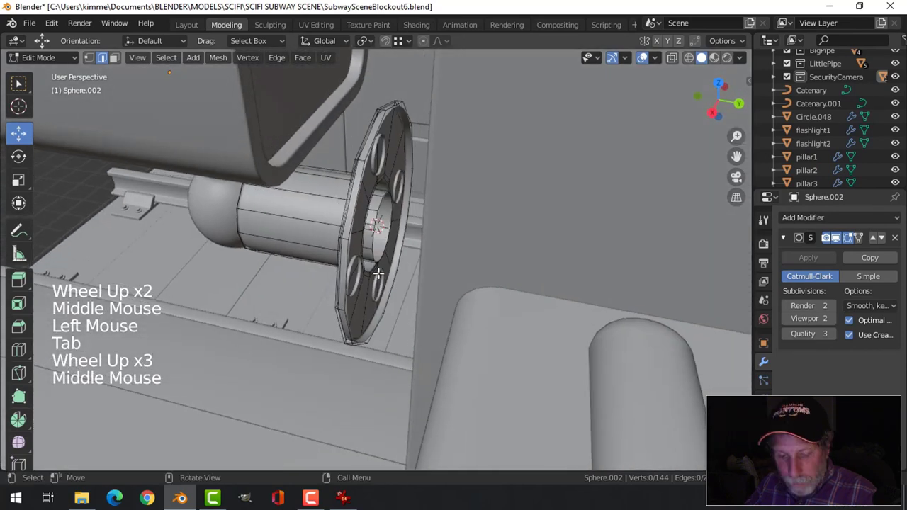
pyautogui.scroll(2, 354, 210)
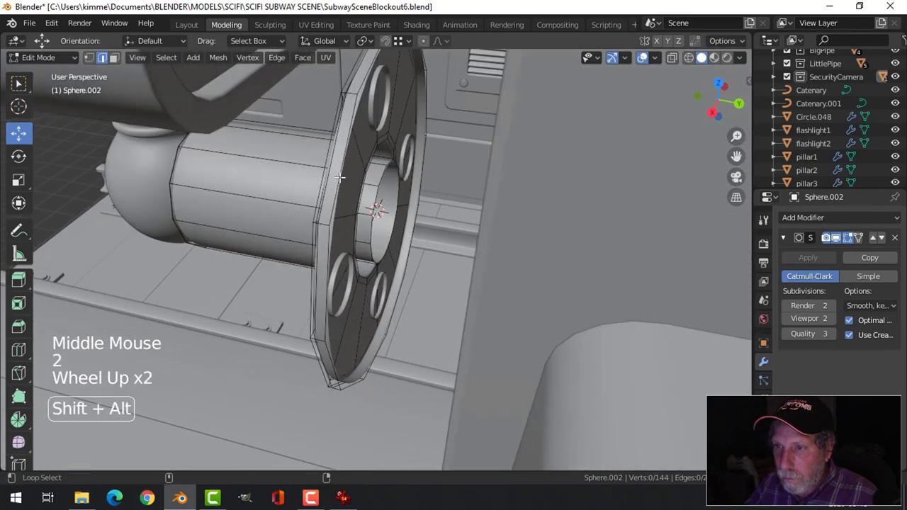
pyautogui.keyDown('alt'); pyautogui.keyDown('shift'); pyautogui.click(411, 205); pyautogui.keyUp('shift'); pyautogui.keyUp('alt')
pyautogui.moveTo(435, 224); pyautogui.dragTo(443, 229)
pyautogui.hotkey('alt', 'a')
pyautogui.press('Tab')
pyautogui.scroll(-3, 440, 225)
pyautogui.hotkey('alt', 'a')
# Select the bracket together with its flange discs and move them to the SecurityCamera collection
pyautogui.moveTo(426, 241); pyautogui.dragTo(383, 223, button='middle')
pyautogui.scroll(-2, 425, 259)
pyautogui.scroll(-3, 425, 256)
pyautogui.scroll(-4, 404, 254)
pyautogui.scroll(3, 377, 276)
pyautogui.scroll(3, 371, 284)
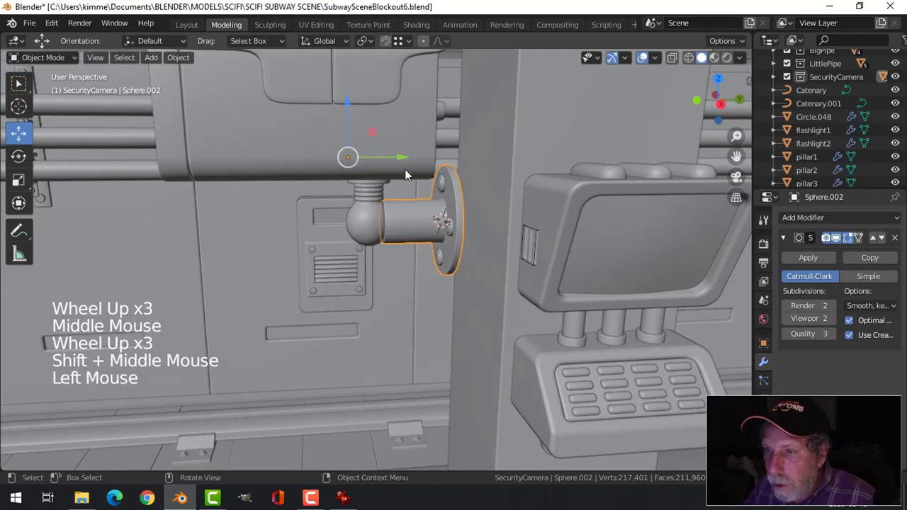
pyautogui.moveTo(446, 265); pyautogui.dragTo(309, 218, button='middle')
pyautogui.scroll(2, 461, 207)
pyautogui.keyDown('shift'); pyautogui.click(307, 214); pyautogui.keyUp('shift')
pyautogui.rightClick(307, 214)
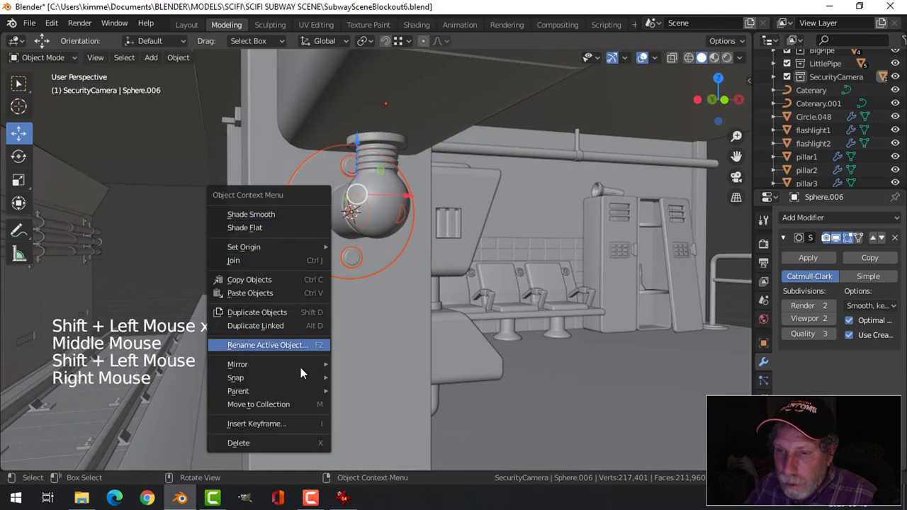
pyautogui.click(295, 403)
pyautogui.click(295, 400)
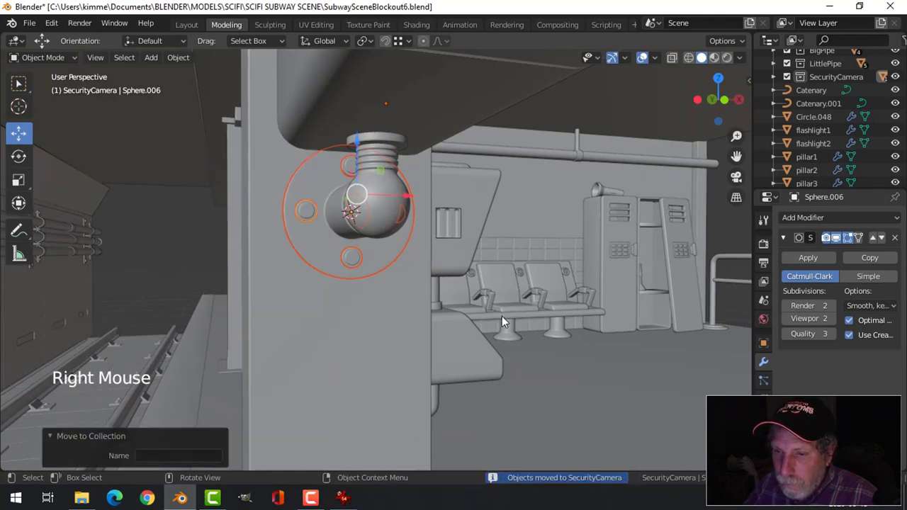
# Clear the selection and save the scene file
pyautogui.scroll(-2, 482, 316)
pyautogui.hotkey('alt', 'a')
pyautogui.scroll(-2, 478, 293)
pyautogui.moveTo(478, 293); pyautogui.dragTo(418, 298, button='middle')
pyautogui.scroll(-3, 459, 278)
pyautogui.hotkey('ctrl', 's')
pyautogui.scroll(3, 399, 285)
pyautogui.scroll(-2, 432, 270)
pyautogui.moveTo(418, 297)
pyautogui.mouseDown(button='middle')
pyautogui.moveTo(406, 329)
pyautogui.moveTo(376, 310)
pyautogui.moveTo(391, 310)
pyautogui.moveTo(399, 291)
pyautogui.moveTo(434, 285)
pyautogui.moveTo(436, 299)
pyautogui.mouseUp(button='middle')
pyautogui.scroll(1, 389, 298)
pyautogui.scroll(1, 440, 298)
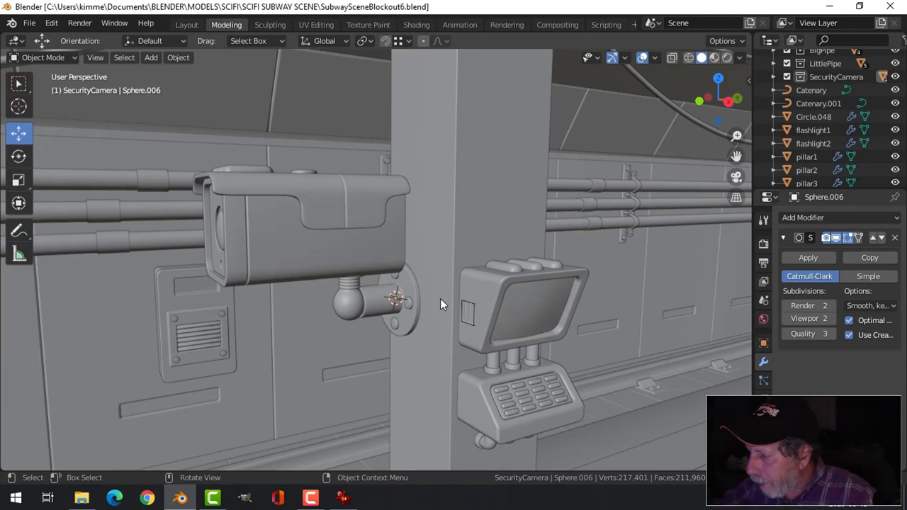
# Select all objects in the SecurityCamera collection and scale them down to 0.778, followed by a further scale of about 0.94
pyautogui.scroll(-7, 441, 314)
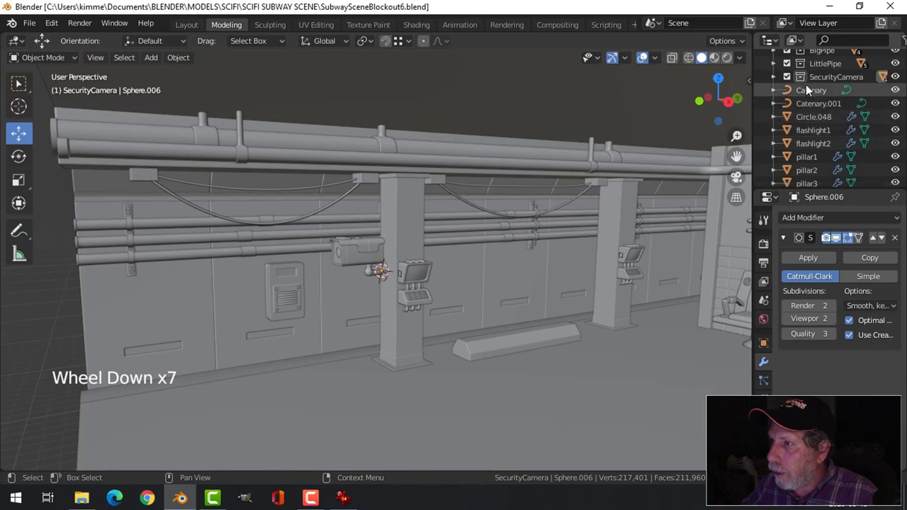
pyautogui.click(832, 78)
pyautogui.rightClick(832, 80)
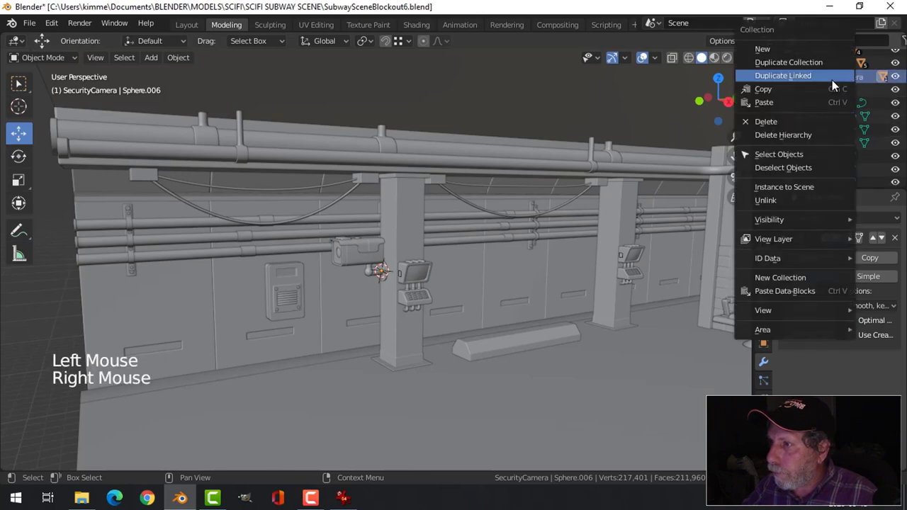
pyautogui.click(779, 154)
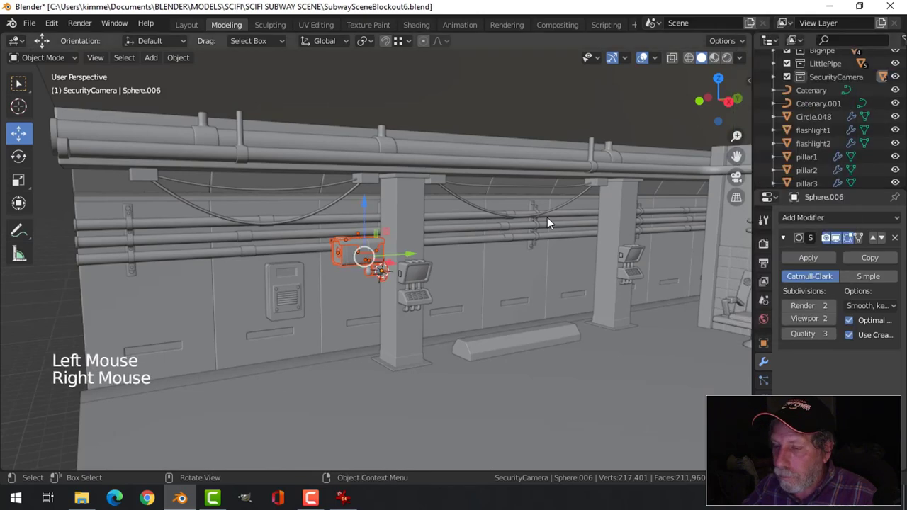
pyautogui.scroll(6, 546, 217)
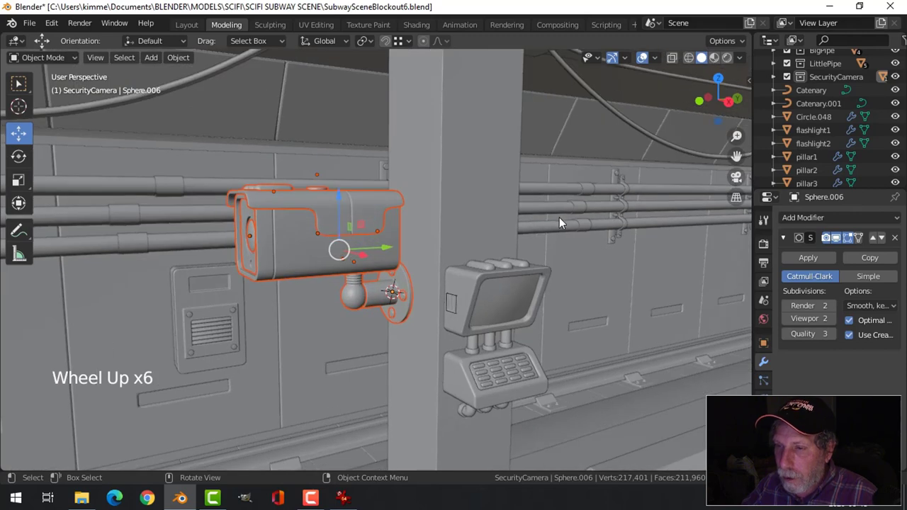
pyautogui.press('s')
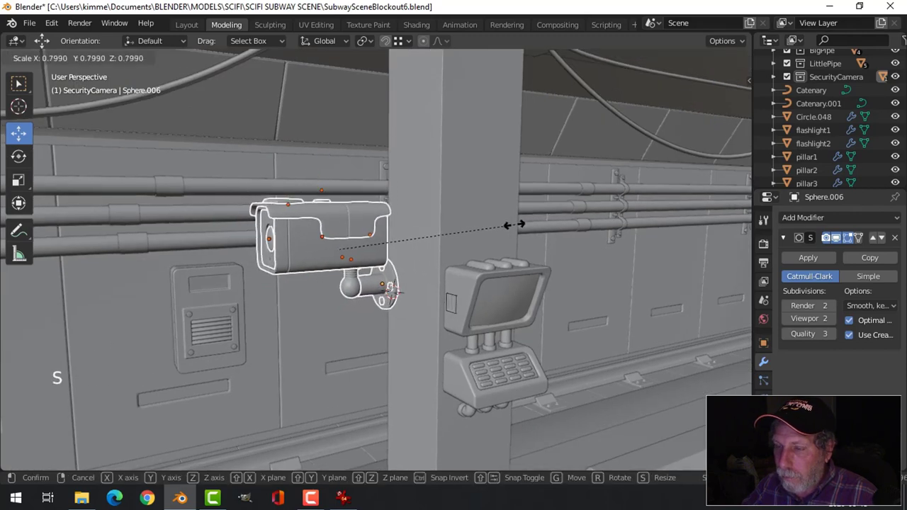
pyautogui.click(510, 224)
pyautogui.scroll(-4, 503, 237)
pyautogui.press('s')
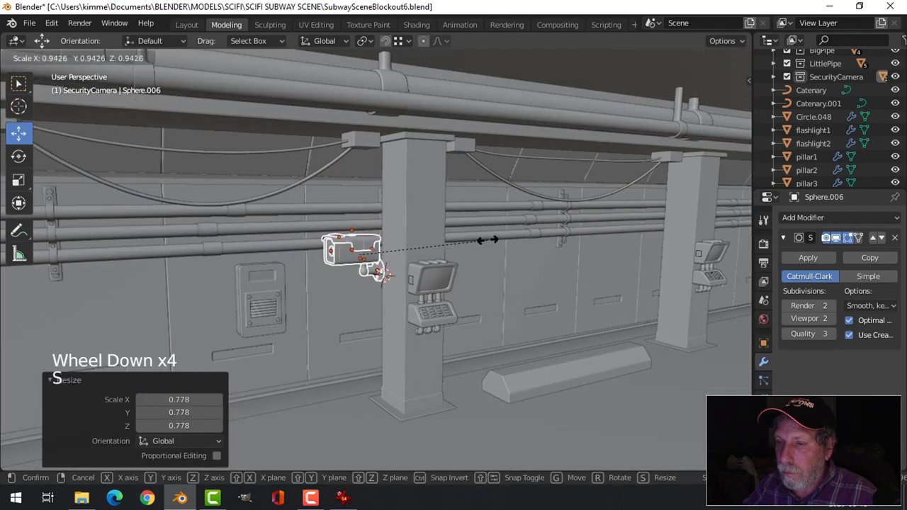
pyautogui.click(487, 241)
# Move the whole camera along Y to the pillar, raise it along Z, nudge it about -0.011 m in Y, and deselect it
pyautogui.moveTo(487, 245); pyautogui.dragTo(412, 268, button='middle')
pyautogui.moveTo(407, 259); pyautogui.dragTo(425, 255)
pyautogui.moveTo(374, 209); pyautogui.dragTo(379, 152)
pyautogui.moveTo(406, 178); pyautogui.dragTo(419, 219, button='middle')
pyautogui.scroll(6, 419, 221)
pyautogui.keyDown('shift'); pyautogui.moveTo(435, 183); pyautogui.dragTo(415, 227, button='middle'); pyautogui.keyUp('shift')
pyautogui.moveTo(415, 227); pyautogui.dragTo(393, 156, button='middle')
pyautogui.moveTo(379, 161); pyautogui.dragTo(377, 164)
pyautogui.scroll(-3, 429, 207)
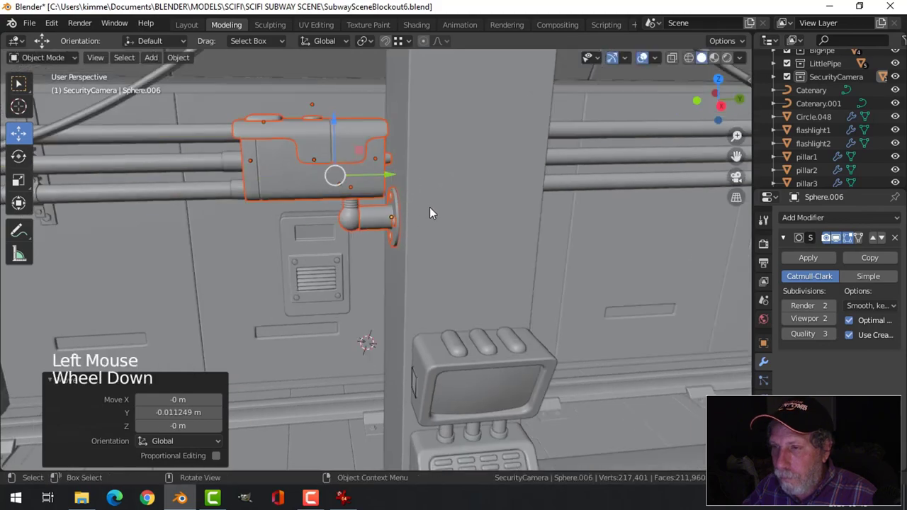
pyautogui.hotkey('alt', 'a')
# Select the ball mount, tube bracket and four flange discs, move them about 0.07 m along Y relative to the camera body, and deselect them
pyautogui.moveTo(422, 223); pyautogui.dragTo(421, 179, button='middle')
pyautogui.scroll(2, 402, 220)
pyautogui.scroll(-2, 402, 216)
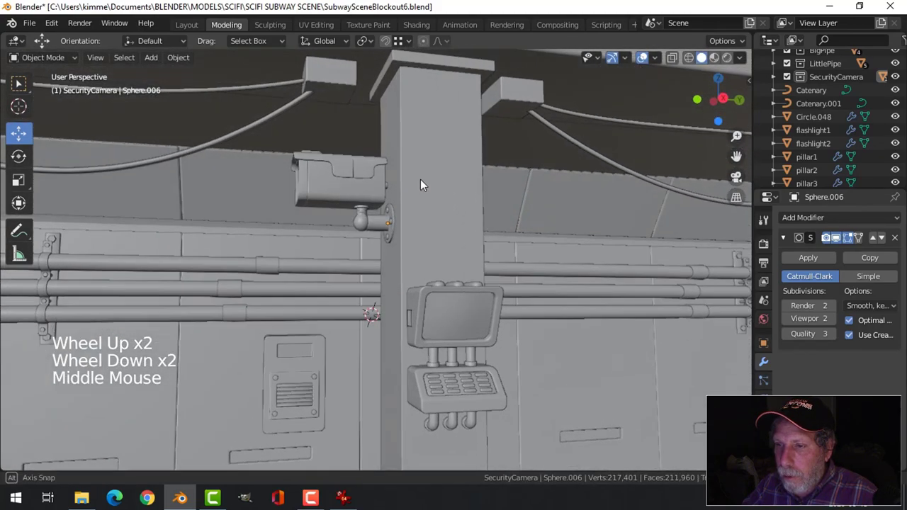
pyautogui.scroll(2, 402, 215)
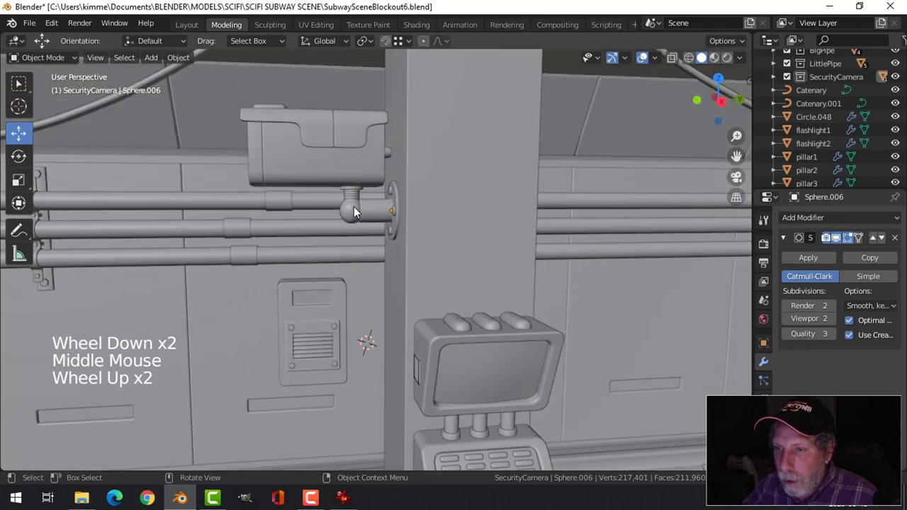
pyautogui.click(353, 206)
pyautogui.keyDown('shift'); pyautogui.click(376, 212); pyautogui.keyUp('shift')
pyautogui.moveTo(376, 212); pyautogui.dragTo(449, 213, button='middle')
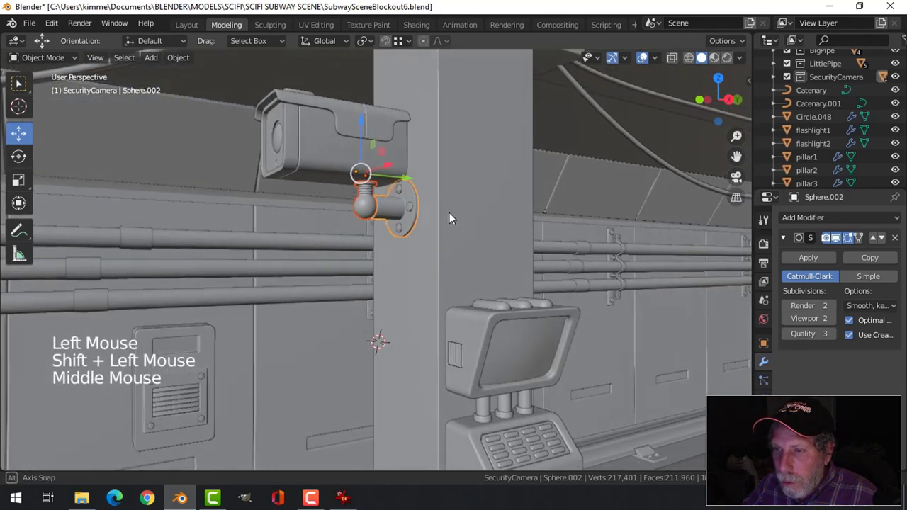
pyautogui.scroll(3, 424, 212)
pyautogui.keyDown('shift'); pyautogui.click(415, 135); pyautogui.keyUp('shift')
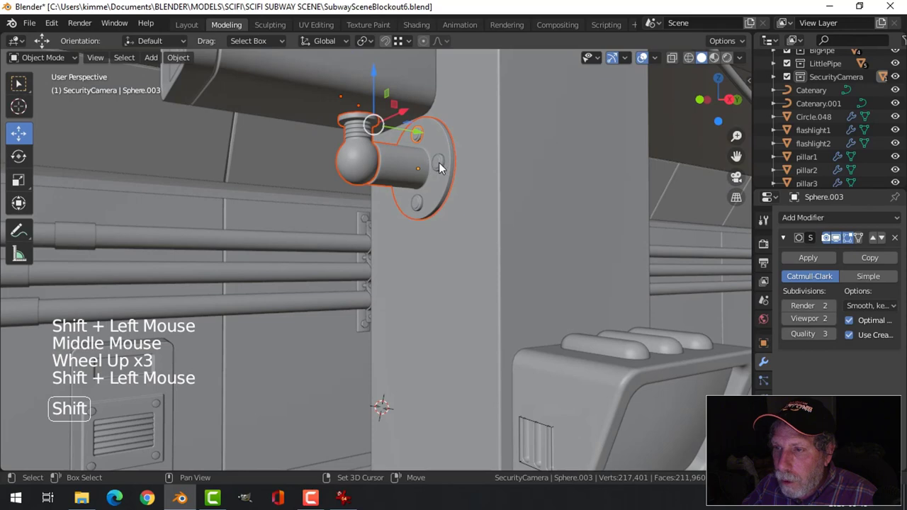
pyautogui.keyDown('shift'); pyautogui.click(425, 213); pyautogui.keyUp('shift')
pyautogui.moveTo(413, 233); pyautogui.dragTo(485, 235, button='middle')
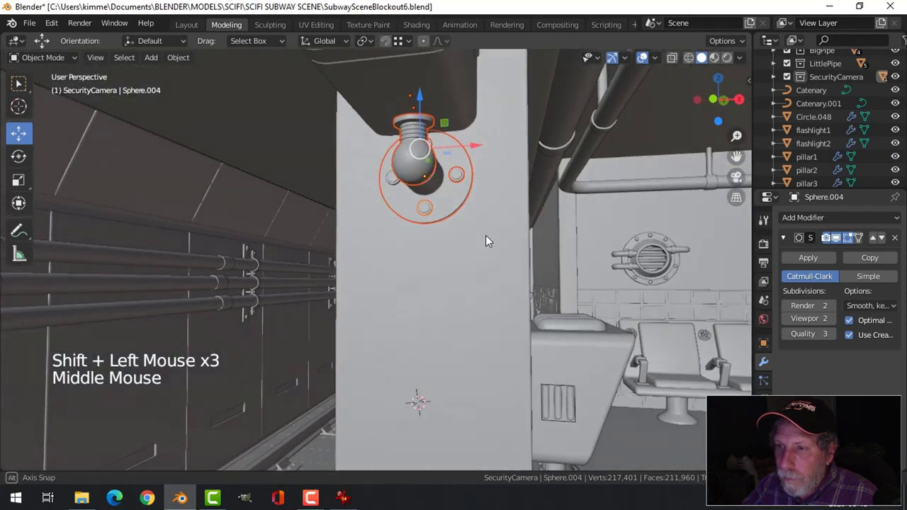
pyautogui.keyDown('shift'); pyautogui.click(392, 176); pyautogui.keyUp('shift')
pyautogui.moveTo(391, 175); pyautogui.dragTo(424, 210, button='middle')
pyautogui.scroll(-1, 424, 210)
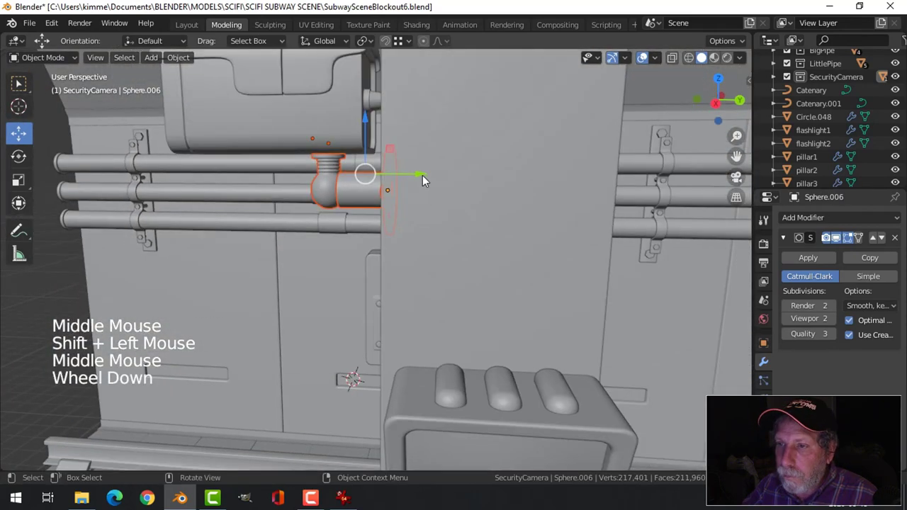
pyautogui.moveTo(423, 175); pyautogui.dragTo(435, 179)
pyautogui.moveTo(435, 179); pyautogui.dragTo(383, 183, button='middle')
pyautogui.scroll(2, 378, 183)
pyautogui.scroll(-5, 379, 183)
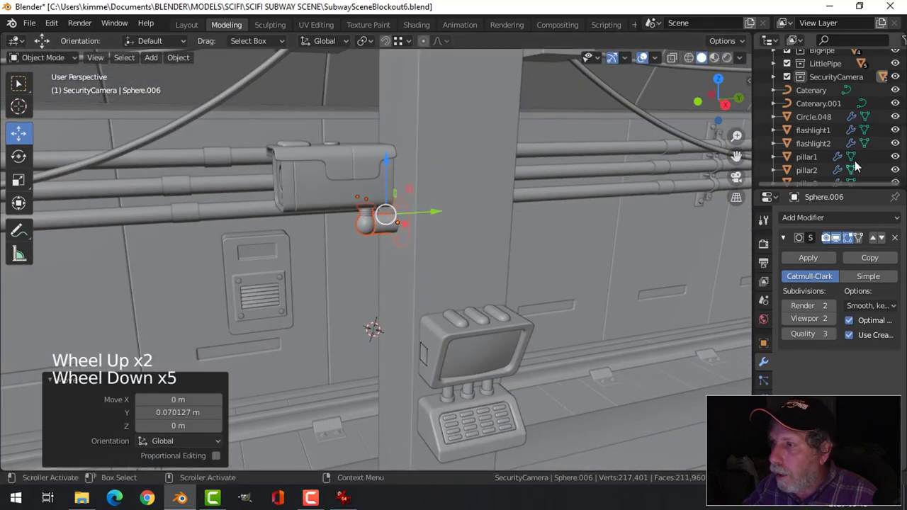
pyautogui.hotkey('alt', 'a')
# Select all objects in the SecurityCamera collection and shift them slightly along negative Y to seat the flange on the pillar face
pyautogui.click(831, 77)
pyautogui.rightClick(830, 78)
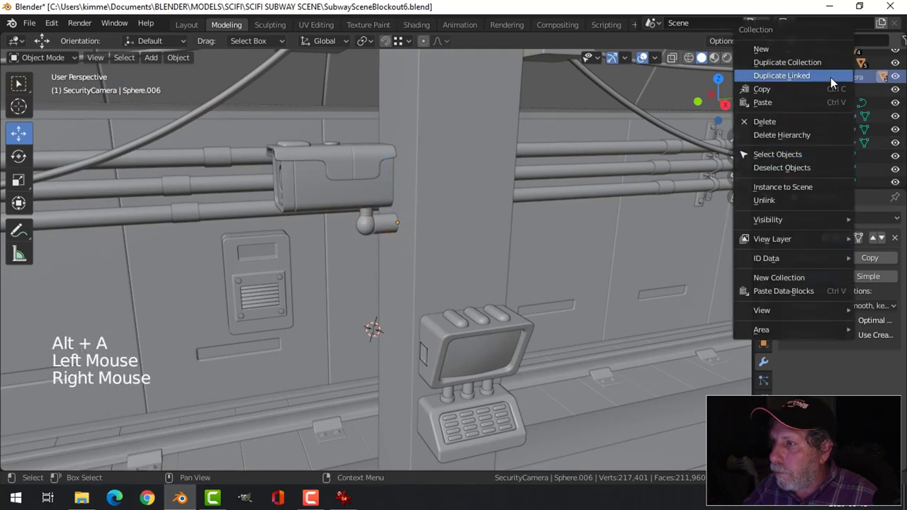
pyautogui.click(773, 154)
pyautogui.moveTo(336, 161); pyautogui.dragTo(411, 201, button='middle')
pyautogui.moveTo(397, 189); pyautogui.dragTo(392, 189)
pyautogui.hotkey('alt', 'a')
pyautogui.scroll(-3, 423, 204)
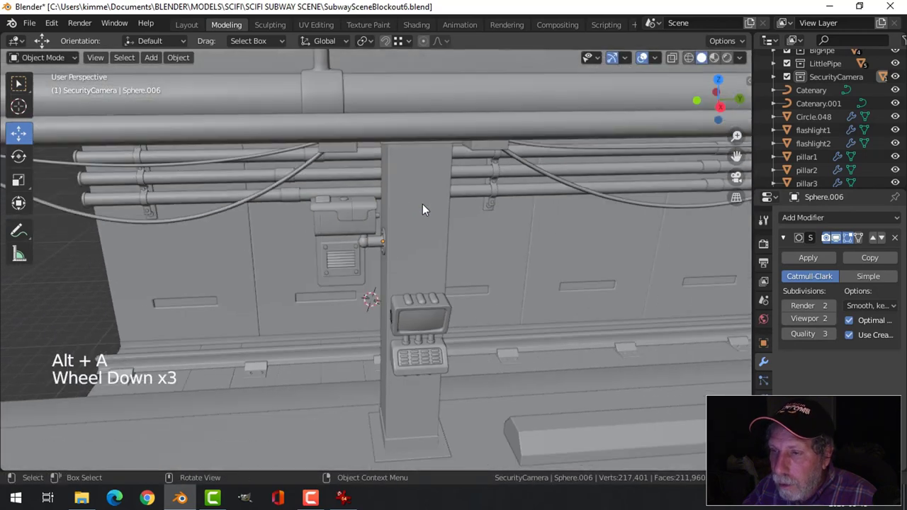
# Open the mesh of the security camera's ball mount on the pillar for editing with face selection
pyautogui.moveTo(423, 204); pyautogui.dragTo(386, 251, button='middle')
pyautogui.scroll(4, 391, 244)
pyautogui.scroll(3, 402, 172)
pyautogui.moveTo(401, 171); pyautogui.dragTo(398, 199, button='middle')
pyautogui.scroll(2, 394, 135)
pyautogui.click(390, 114)
pyautogui.press('Tab')
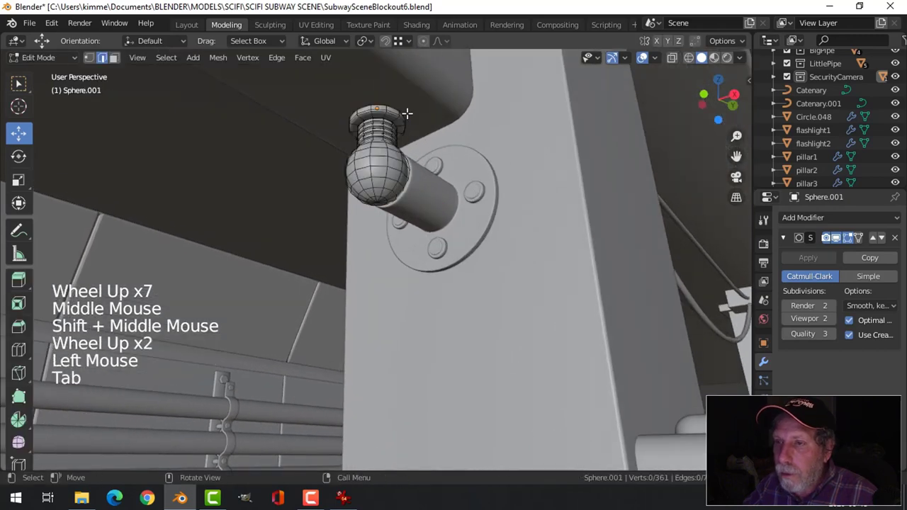
pyautogui.keyDown('shift'); pyautogui.moveTo(396, 112); pyautogui.dragTo(393, 142, button='middle'); pyautogui.keyUp('shift')
pyautogui.scroll(3, 390, 152)
pyautogui.press('3')
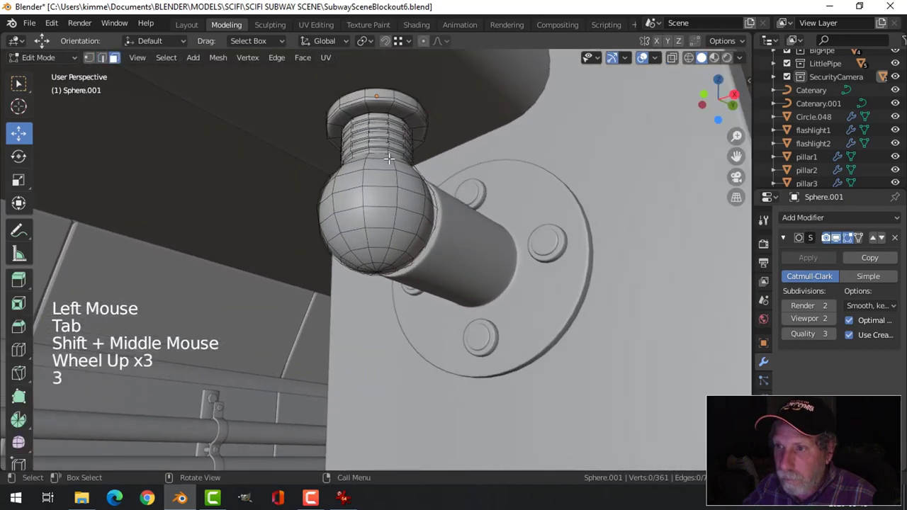
# Select the face loop of the ball mount's upper collar, grow the selection once, scale it about 1.25 excluding Z, and return to Object Mode with nothing selected
pyautogui.keyDown('alt'); pyautogui.keyDown('shift'); pyautogui.click(394, 98); pyautogui.keyUp('shift'); pyautogui.keyUp('alt')
pyautogui.press('ctrl+KP_Add')
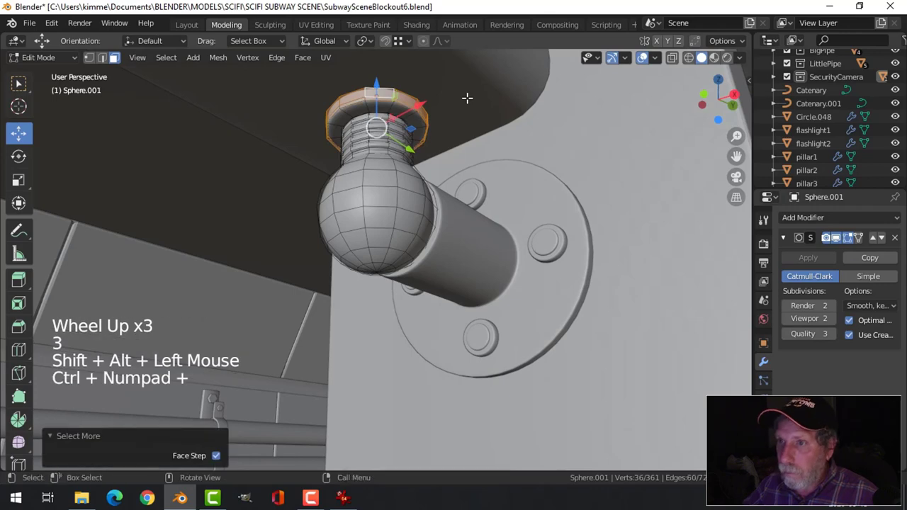
pyautogui.moveTo(467, 95); pyautogui.dragTo(488, 149, button='middle')
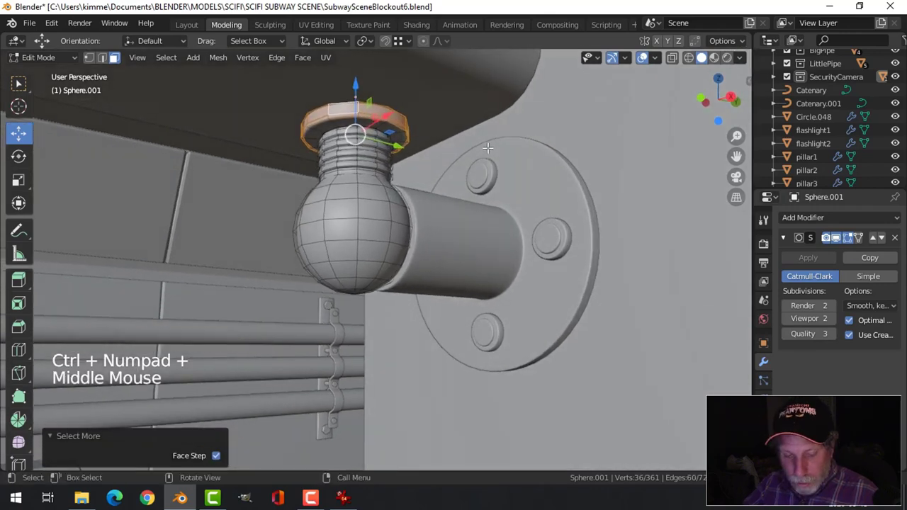
pyautogui.press('s')
pyautogui.hotkey('shift', 'x')
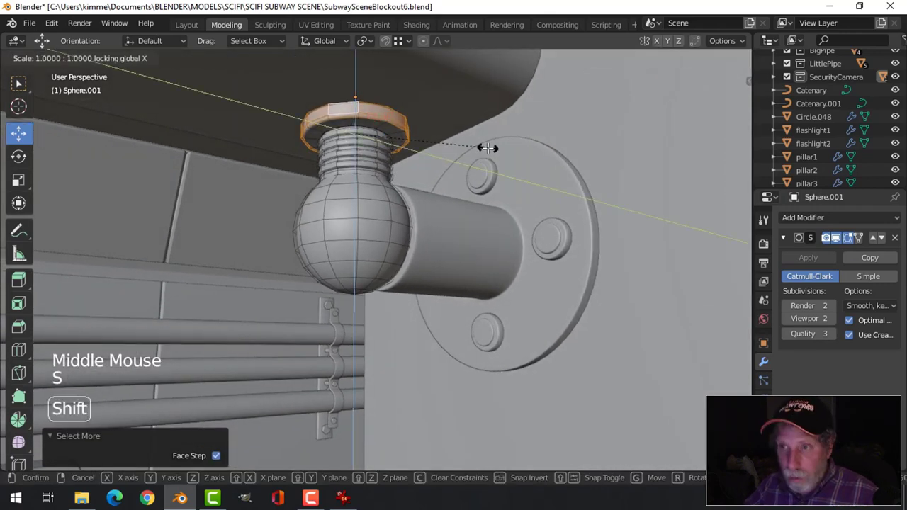
pyautogui.press('Escape')
pyautogui.press('s')
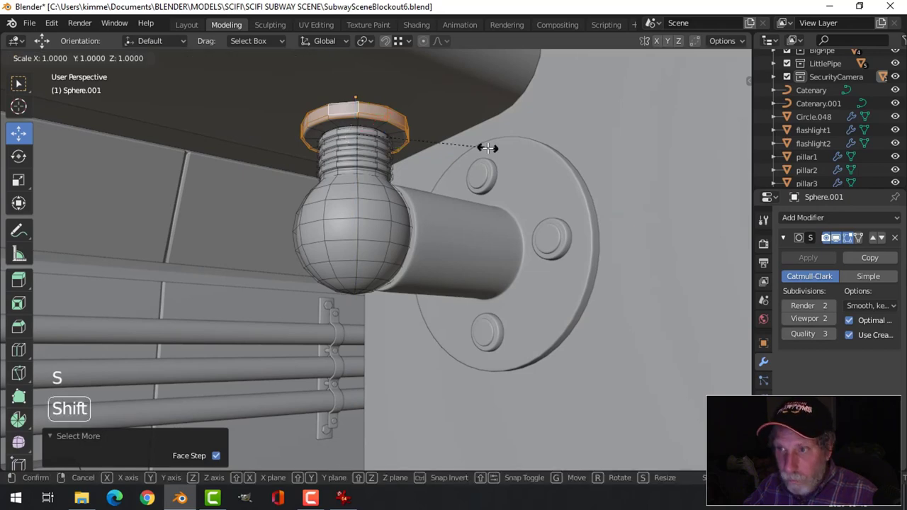
pyautogui.hotkey('shift', 'z')
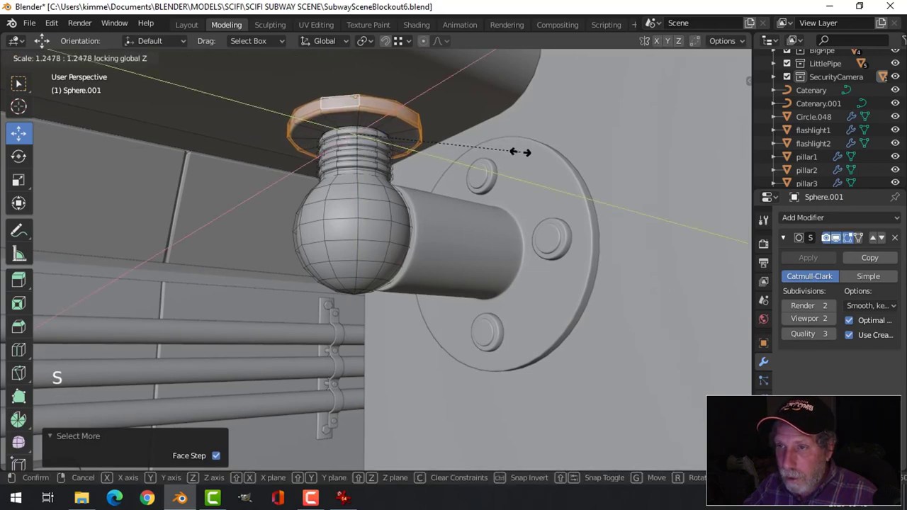
pyautogui.click(520, 151)
pyautogui.hotkey('alt', 'a')
pyautogui.press('Tab')
pyautogui.hotkey('alt', 'a')
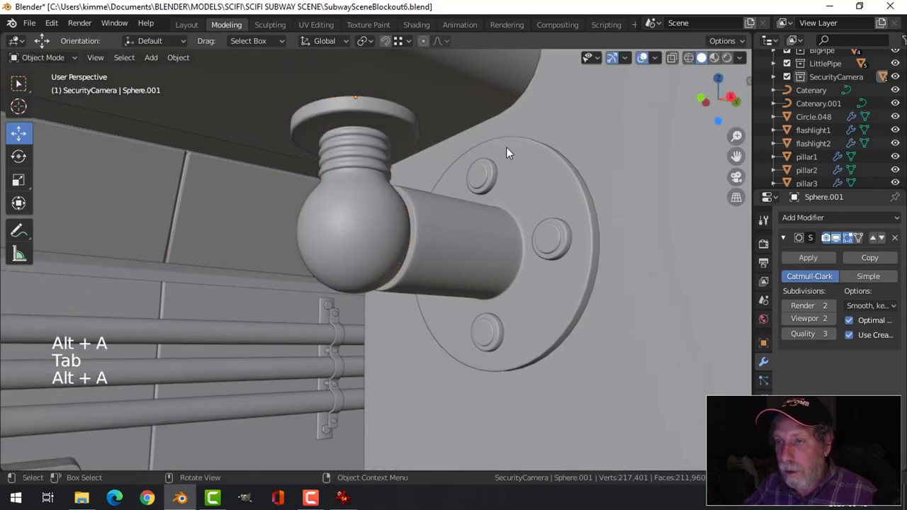
# Save the subway scene file with the fitted security camera
pyautogui.scroll(-4, 506, 147)
pyautogui.moveTo(506, 147); pyautogui.dragTo(466, 184, button='middle')
pyautogui.scroll(-3, 466, 184)
pyautogui.moveTo(451, 236); pyautogui.dragTo(401, 205, button='middle')
pyautogui.hotkey('ctrl', 's')
pyautogui.scroll(-2, 451, 225)
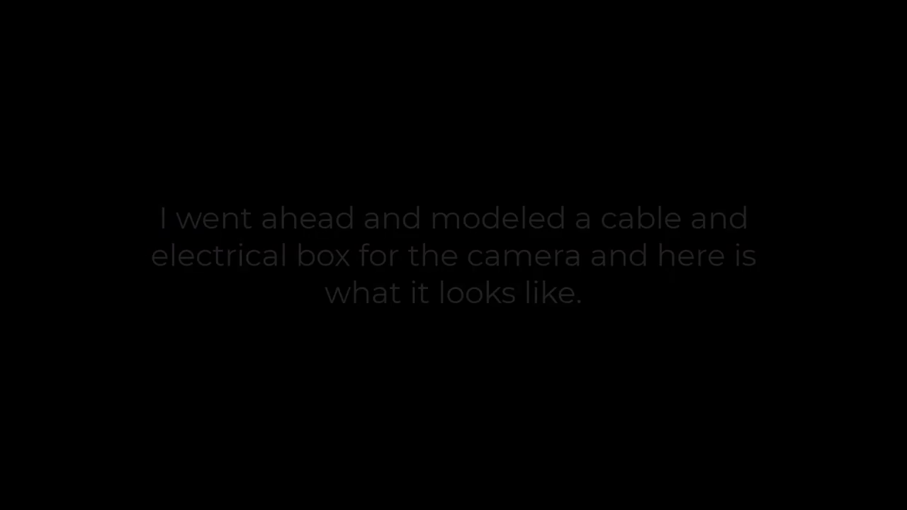